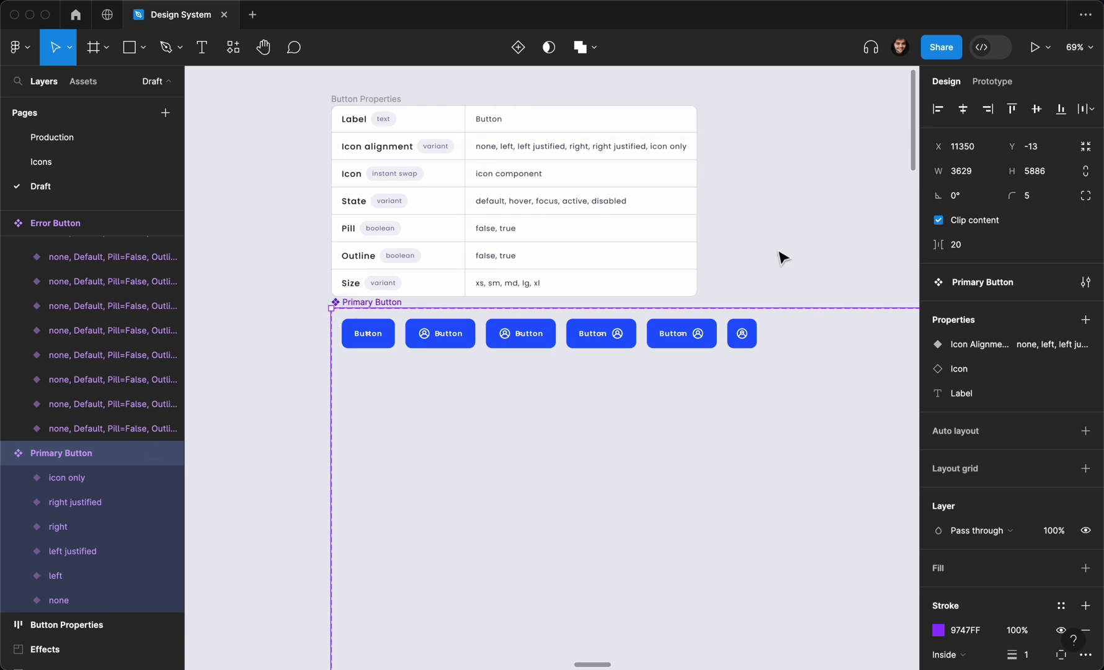
# Add a variant property named State with the value default to the Primary Button component set
pyautogui.click(1086, 320)
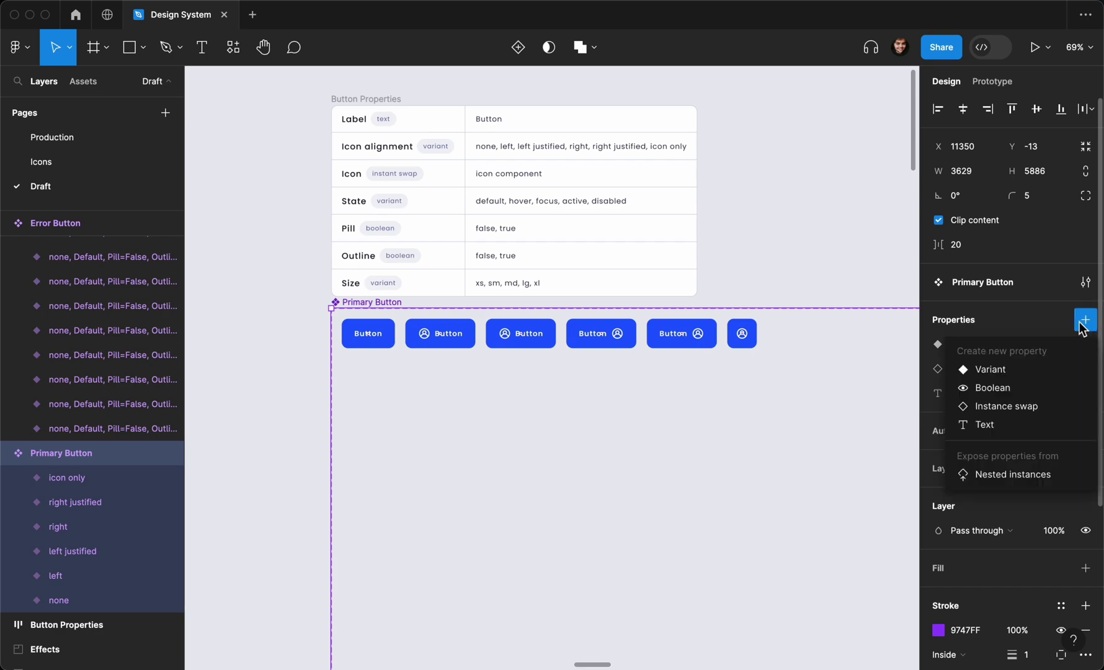
pyautogui.click(1016, 371)
pyautogui.write('State')
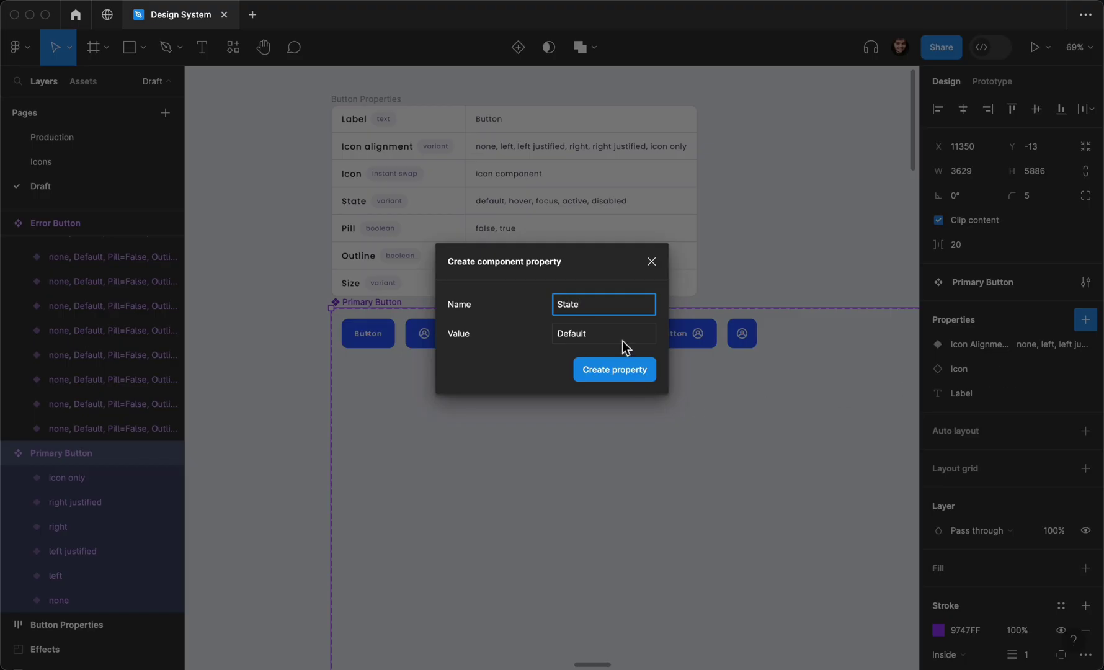
pyautogui.click(621, 339)
pyautogui.write('da')
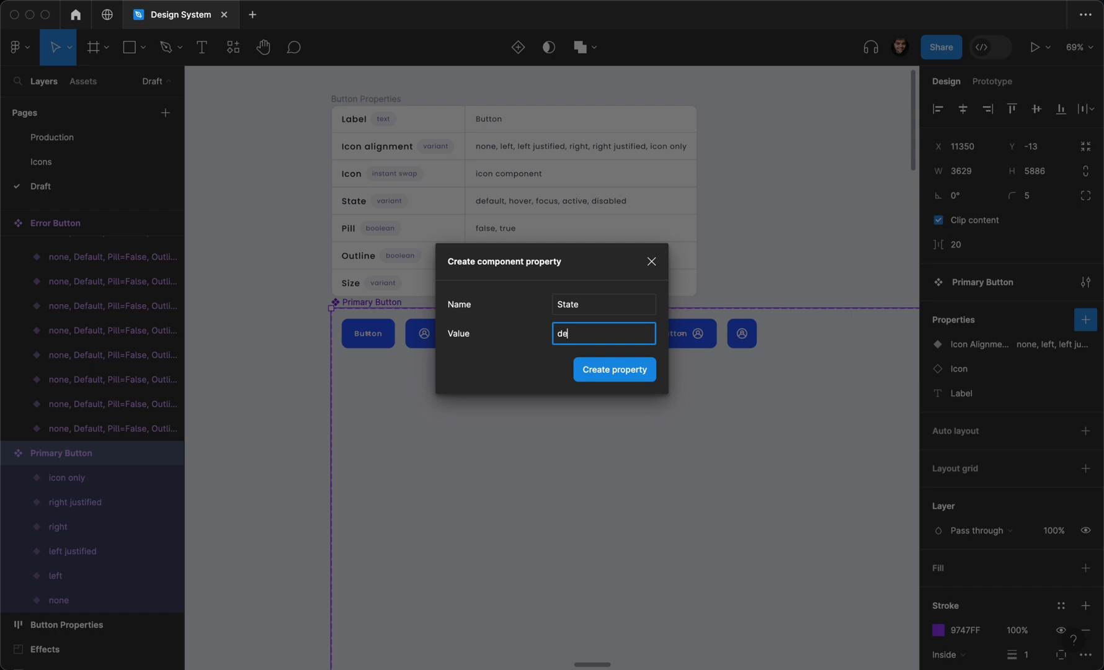
pyautogui.write('fault')
pyautogui.press('Return')
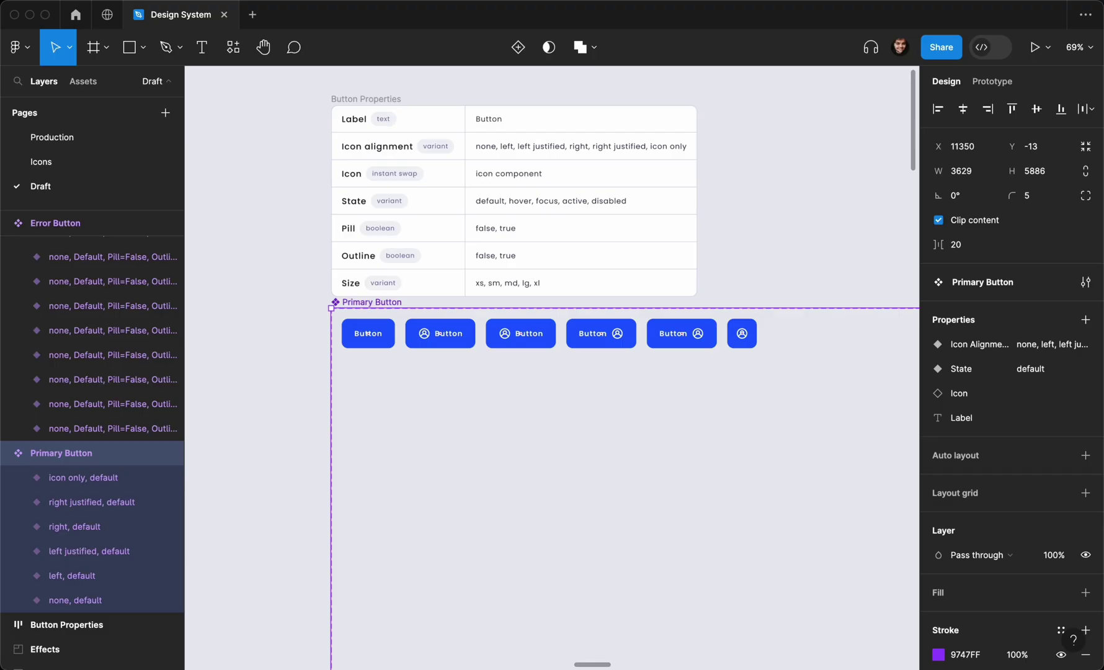
# Duplicate the row of six default buttons downward four times to build five evenly spaced rows inside Primary Button
pyautogui.click(298, 335)
pyautogui.click(297, 335)
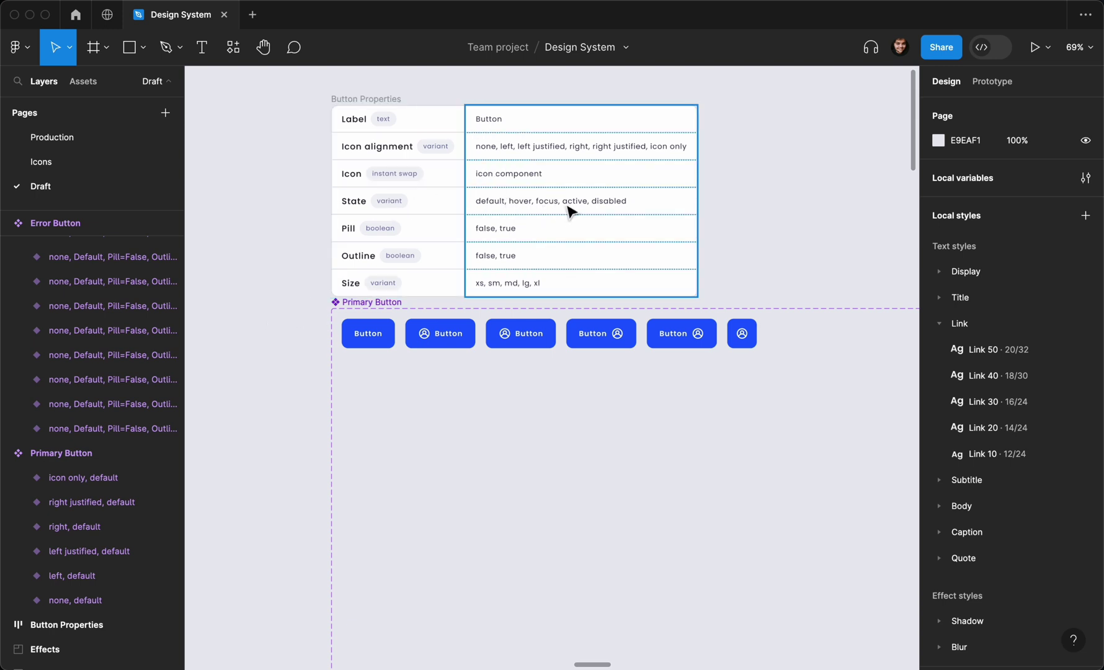
pyautogui.moveTo(284, 334); pyautogui.dragTo(694, 371)
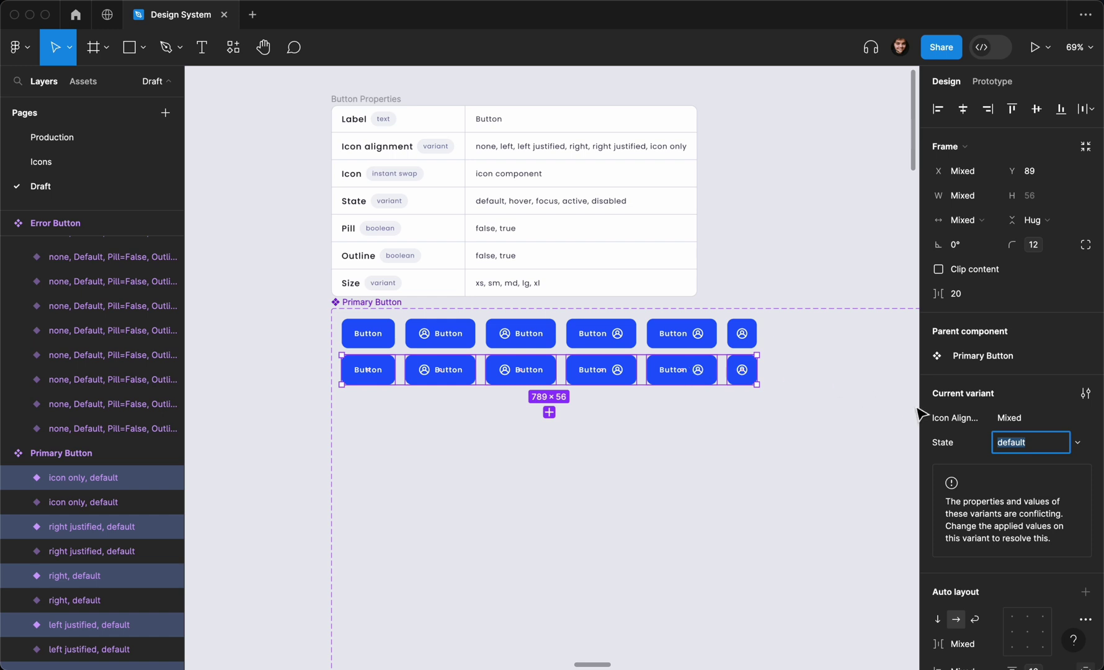
pyautogui.click(977, 449)
pyautogui.press('super+d')
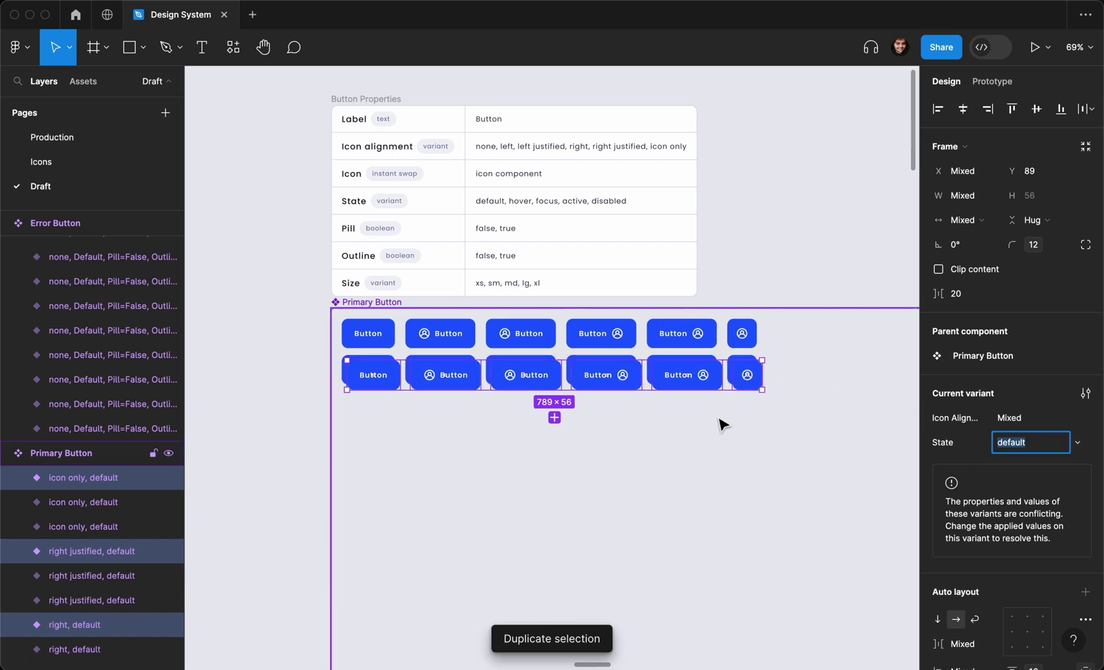
pyautogui.click(668, 384)
pyautogui.moveTo(668, 383); pyautogui.dragTo(651, 404)
pyautogui.click(322, 451)
pyautogui.moveTo(297, 452); pyautogui.dragTo(699, 441)
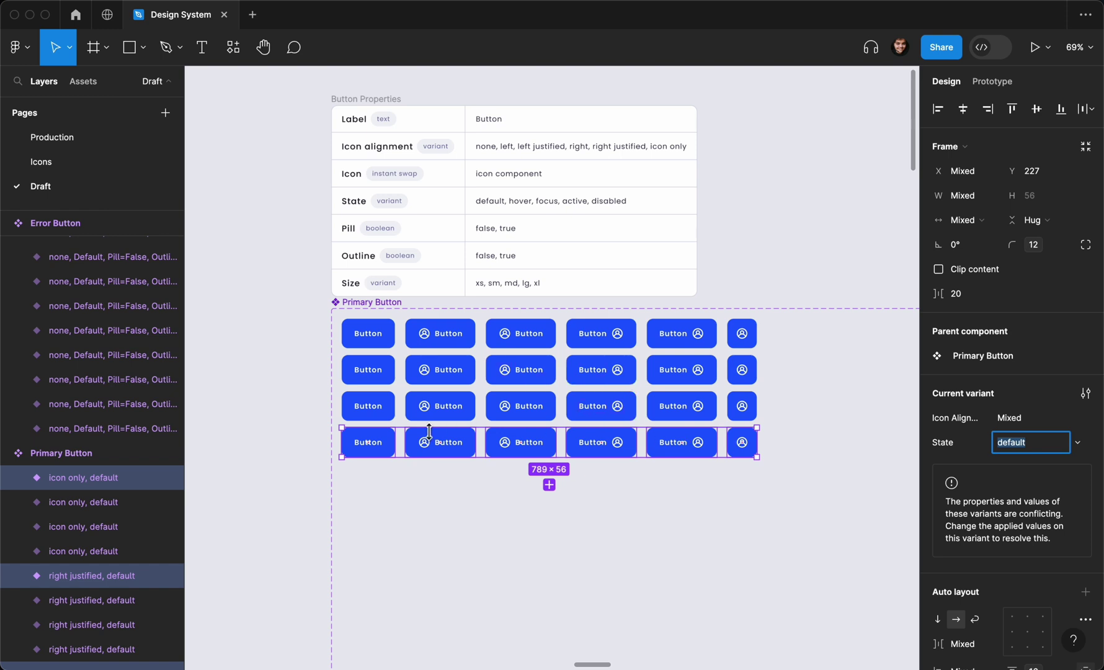
pyautogui.click(310, 483)
pyautogui.moveTo(310, 482); pyautogui.dragTo(767, 440)
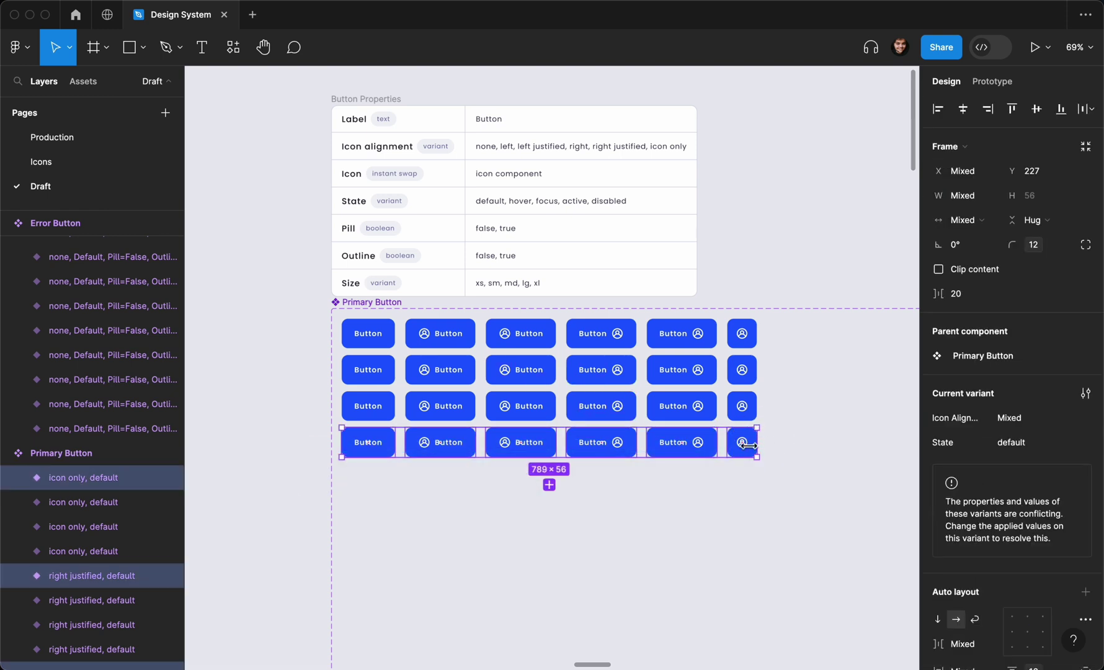
pyautogui.moveTo(702, 456); pyautogui.dragTo(706, 488)
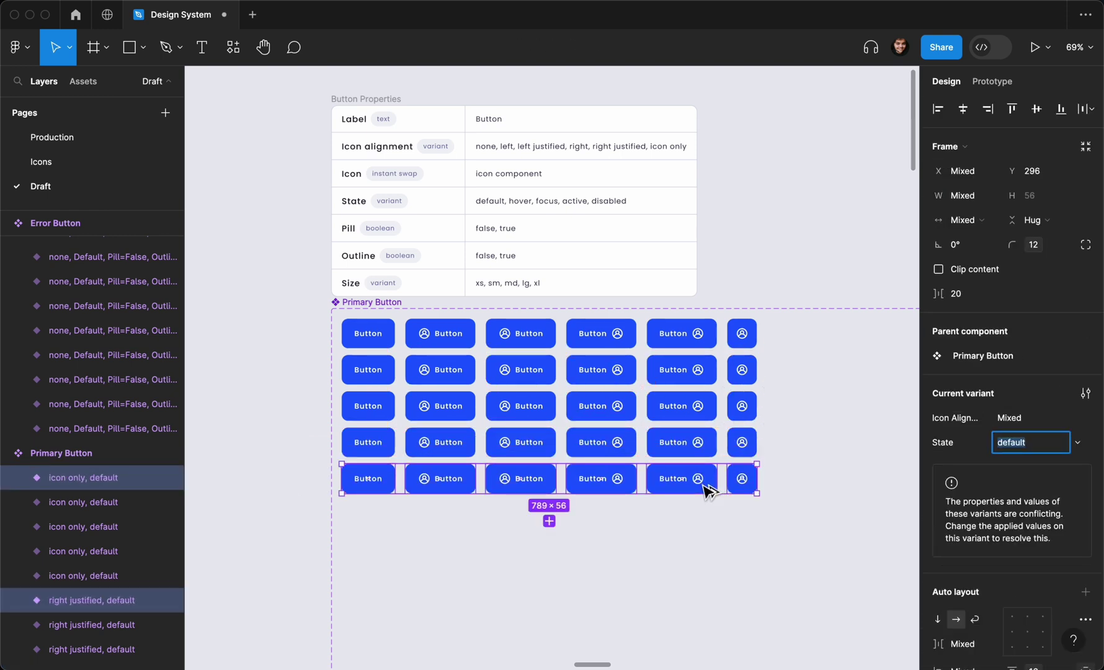
# Set the State of the fifth button row to disabled and of the fourth row to active
pyautogui.write('disabled')
pyautogui.press('Return')
pyautogui.click(279, 455)
pyautogui.moveTo(316, 430); pyautogui.dragTo(807, 454)
pyautogui.click(1021, 442)
pyautogui.write('active')
pyautogui.press('Return')
# Set the State of the third button row to focused and of the second row to hover
pyautogui.moveTo(305, 397); pyautogui.dragTo(769, 414)
pyautogui.click(1016, 443)
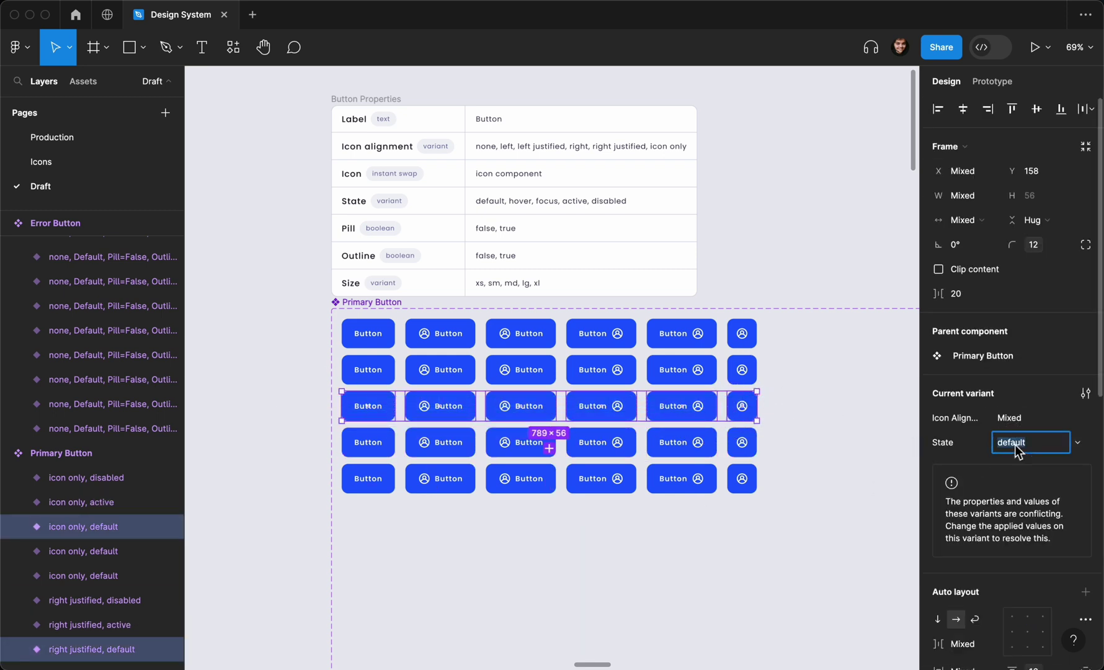
pyautogui.write('focused')
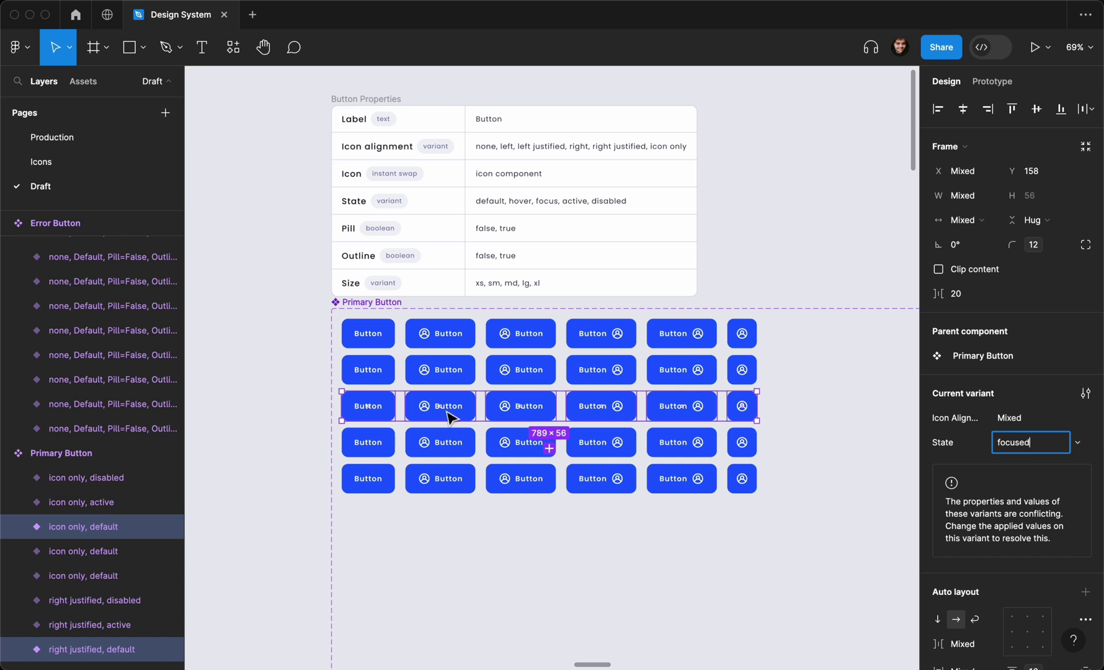
pyautogui.press('Return')
pyautogui.moveTo(301, 369); pyautogui.dragTo(804, 386)
pyautogui.click(1014, 442)
pyautogui.write('hover')
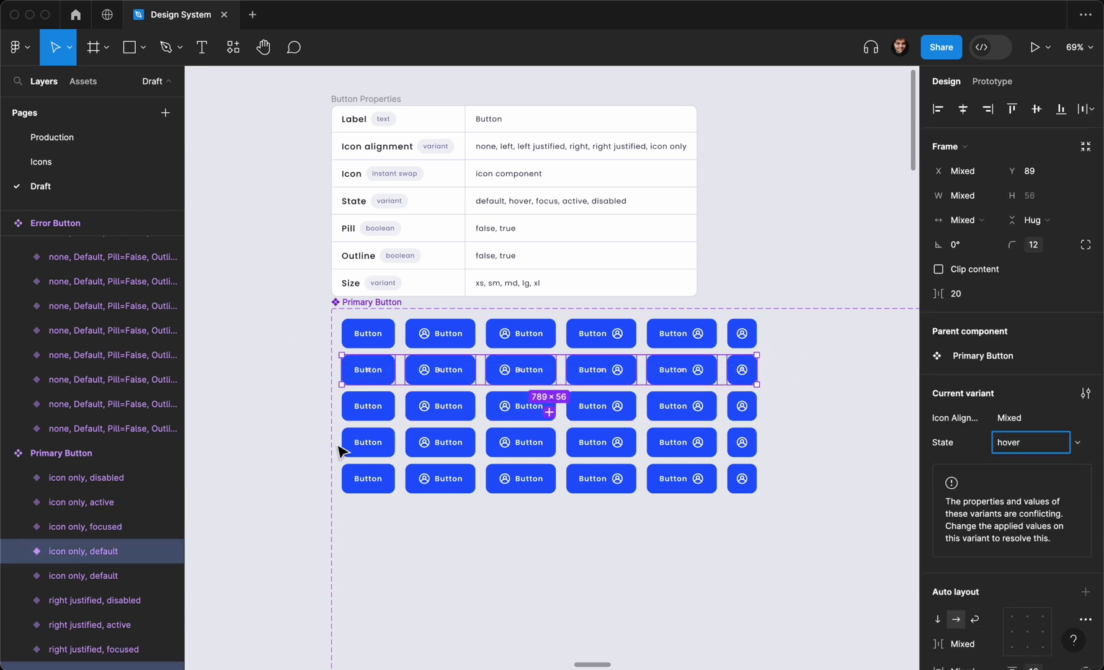
pyautogui.click(327, 438)
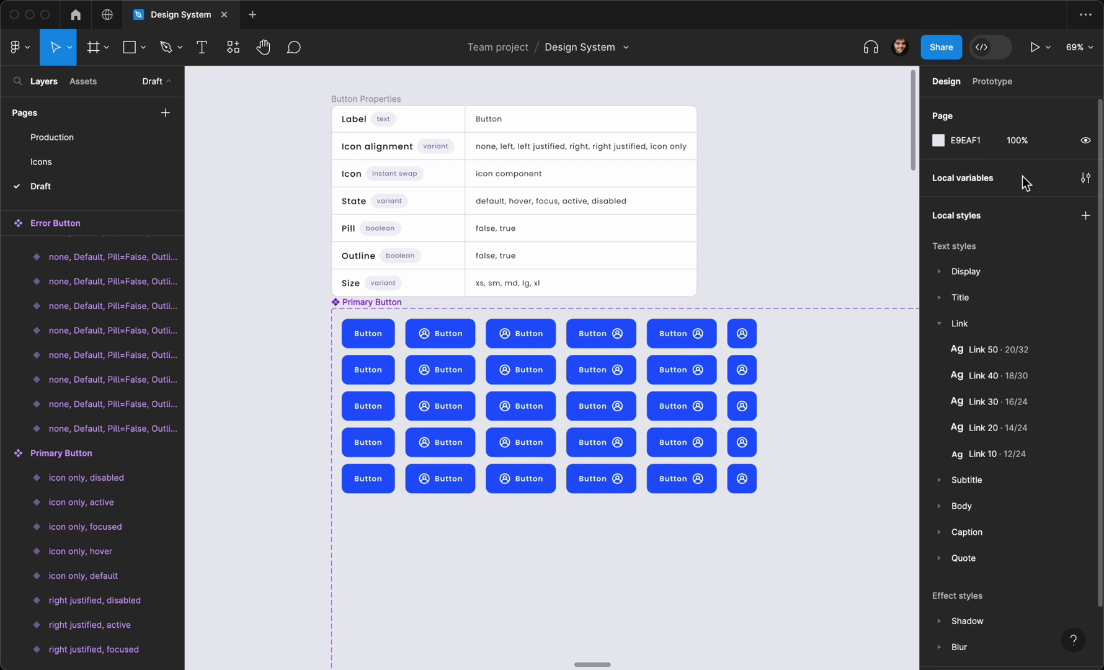
# Examine the Grayscale and Primary Border tokens and the Primary and Secondary Text \ Icon tokens in the local variables
pyautogui.click(1086, 178)
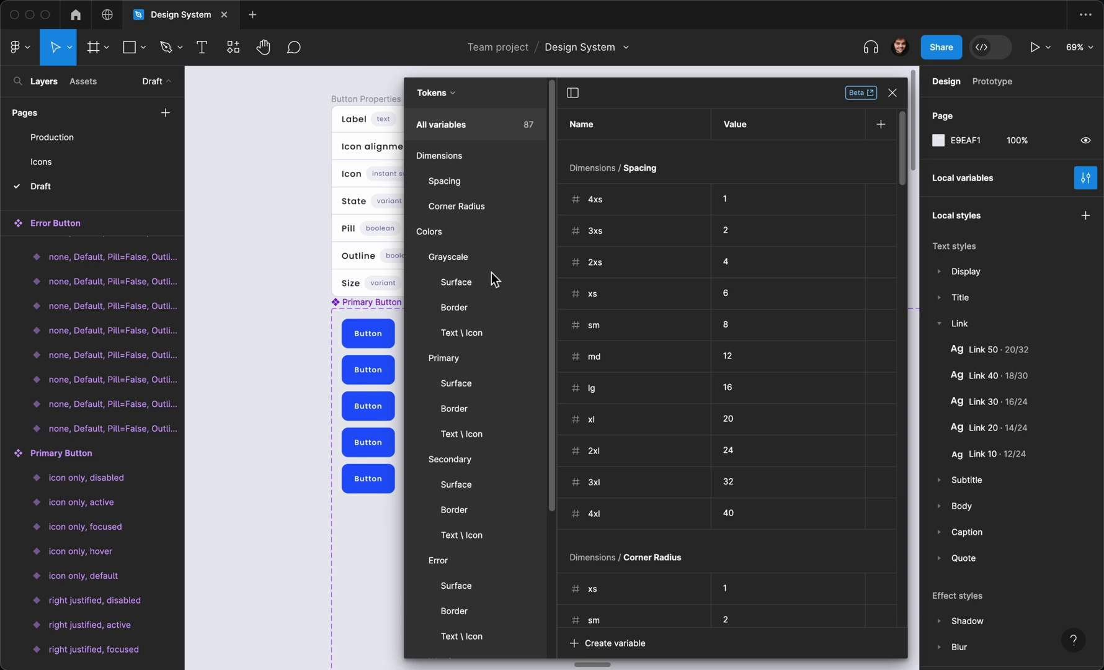
pyautogui.scroll(-1, 489, 271)
pyautogui.click(468, 292)
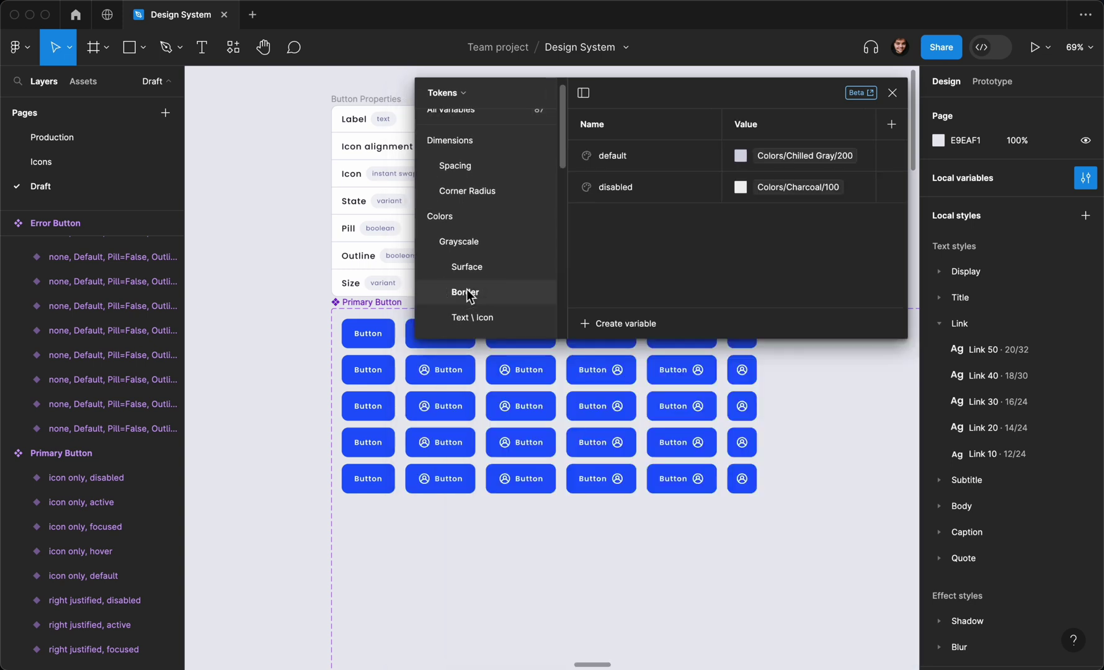
pyautogui.scroll(-3, 472, 273)
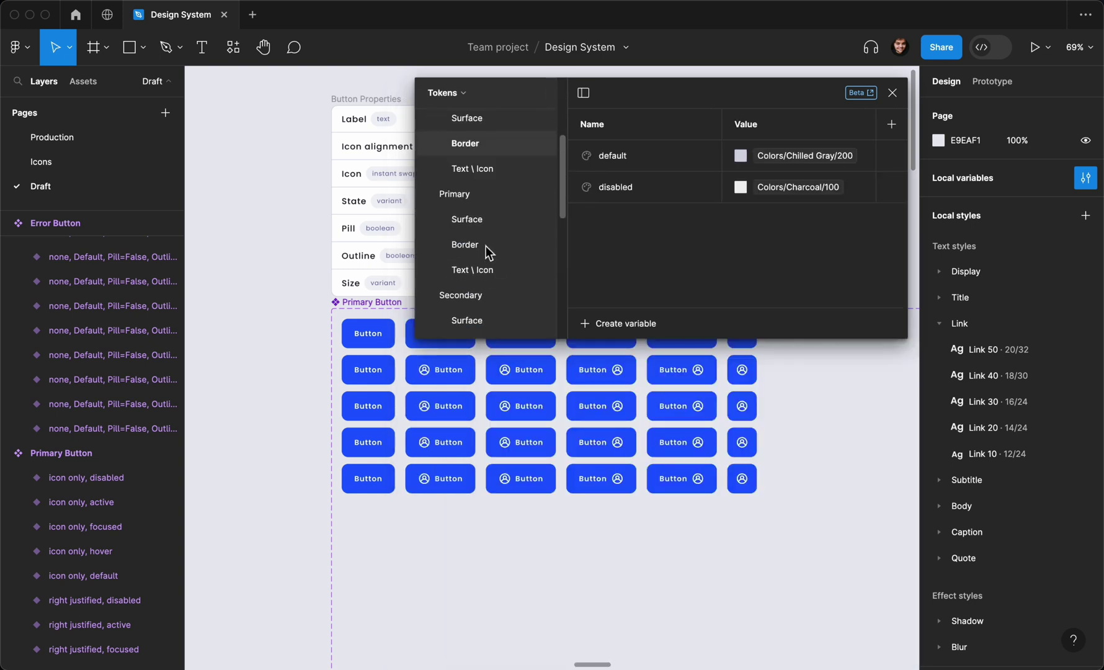
pyautogui.click(487, 244)
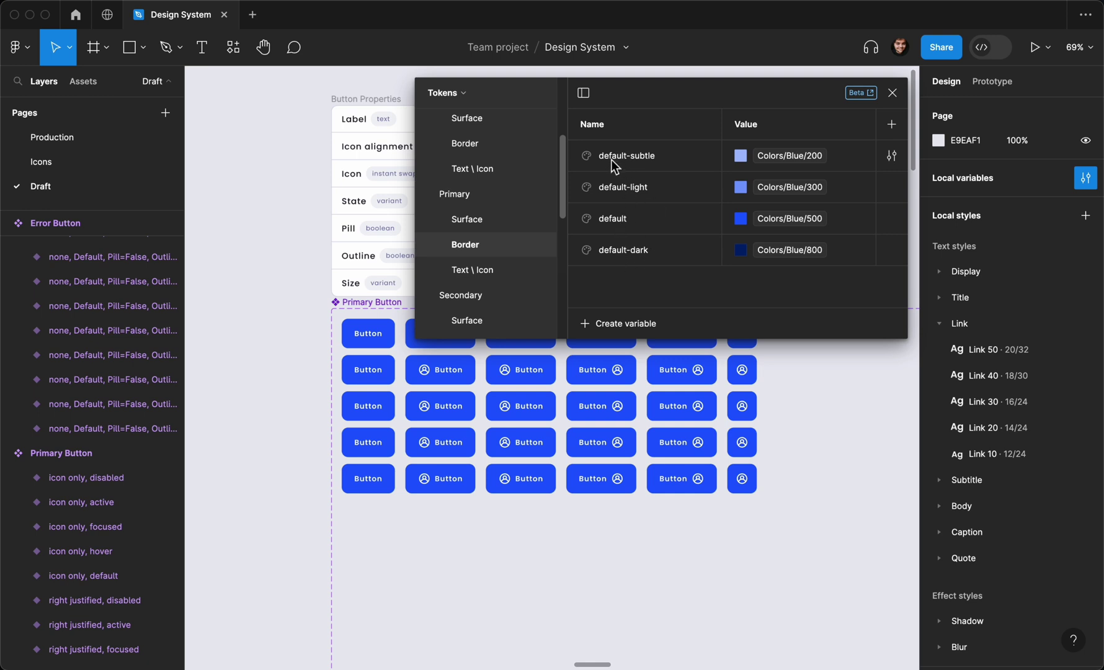
pyautogui.click(483, 273)
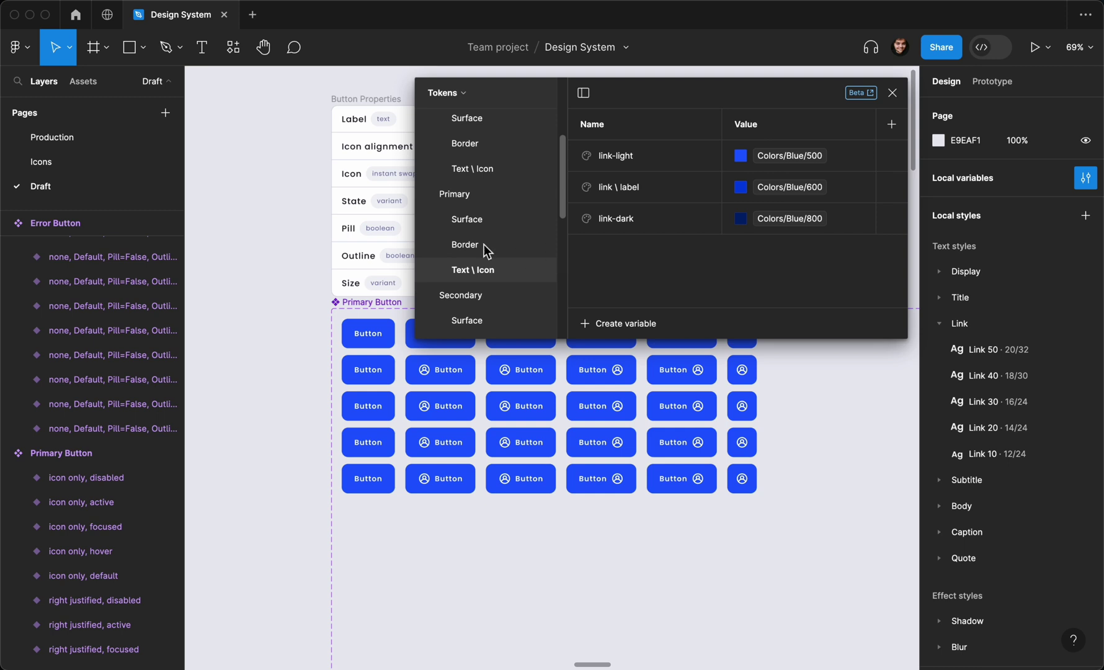
pyautogui.scroll(-2, 465, 241)
pyautogui.click(481, 311)
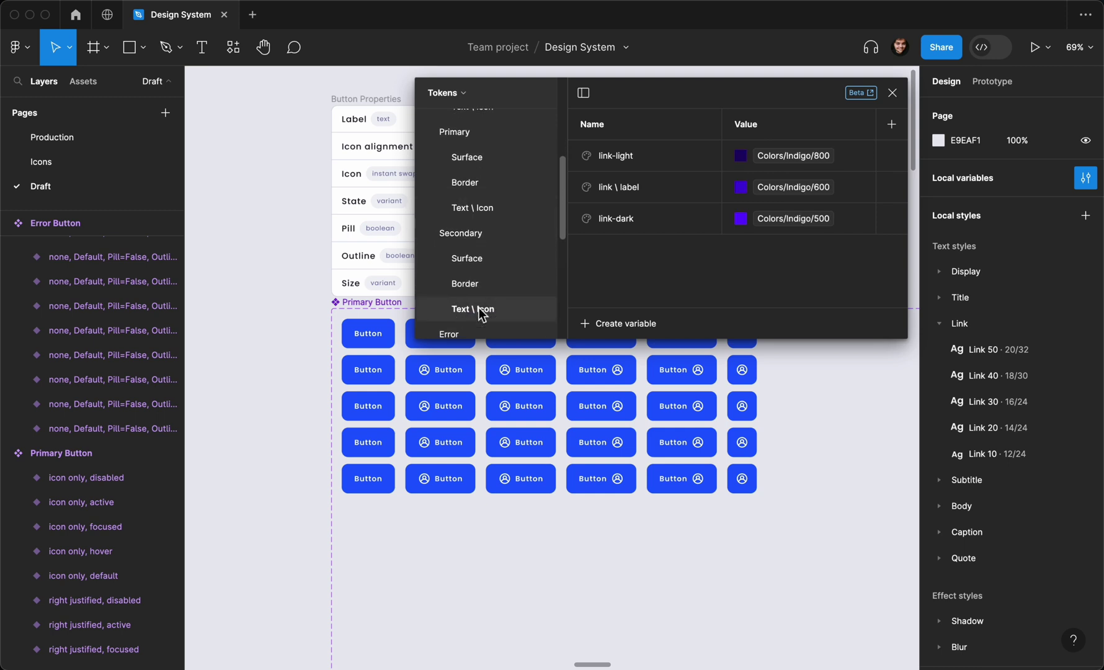
pyautogui.scroll(-2, 466, 293)
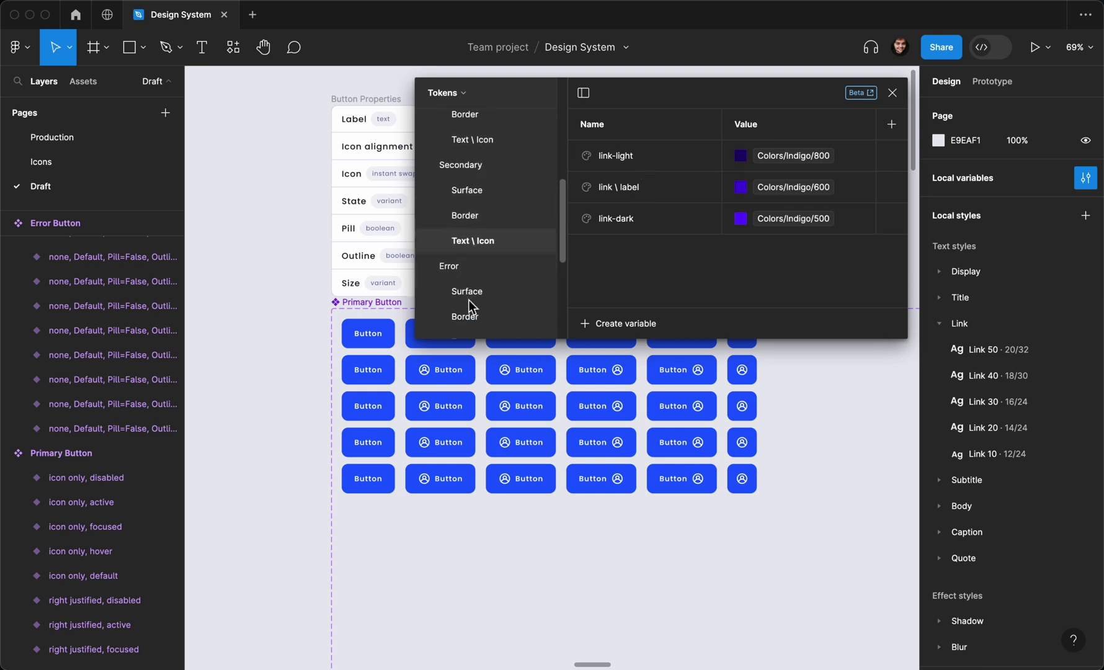
pyautogui.scroll(-1, 468, 300)
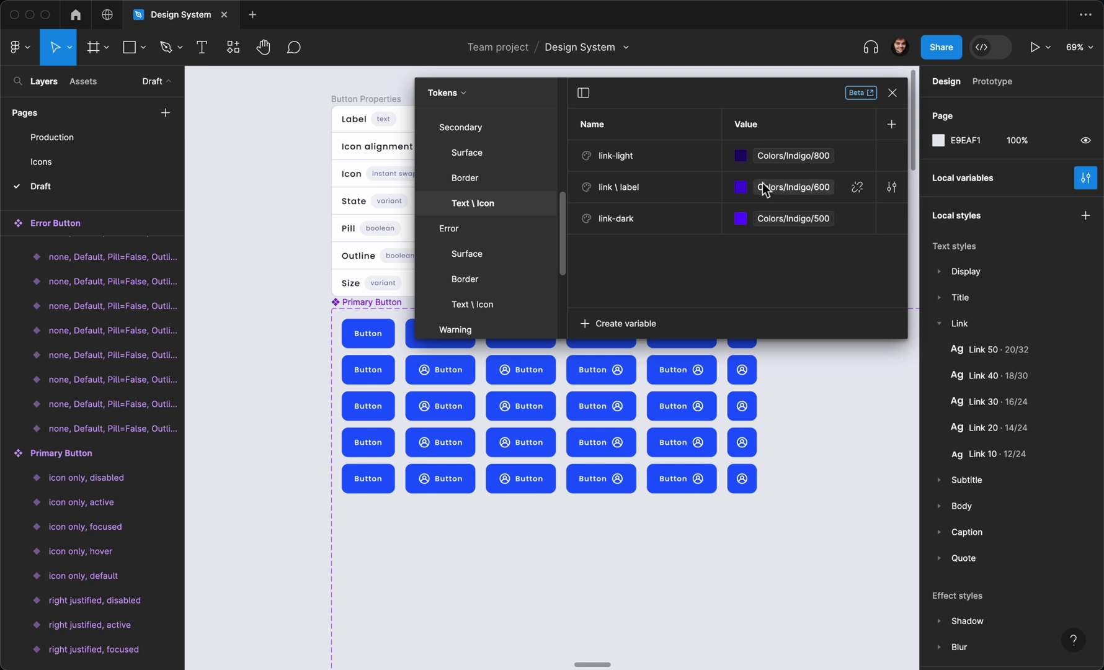
pyautogui.click(893, 93)
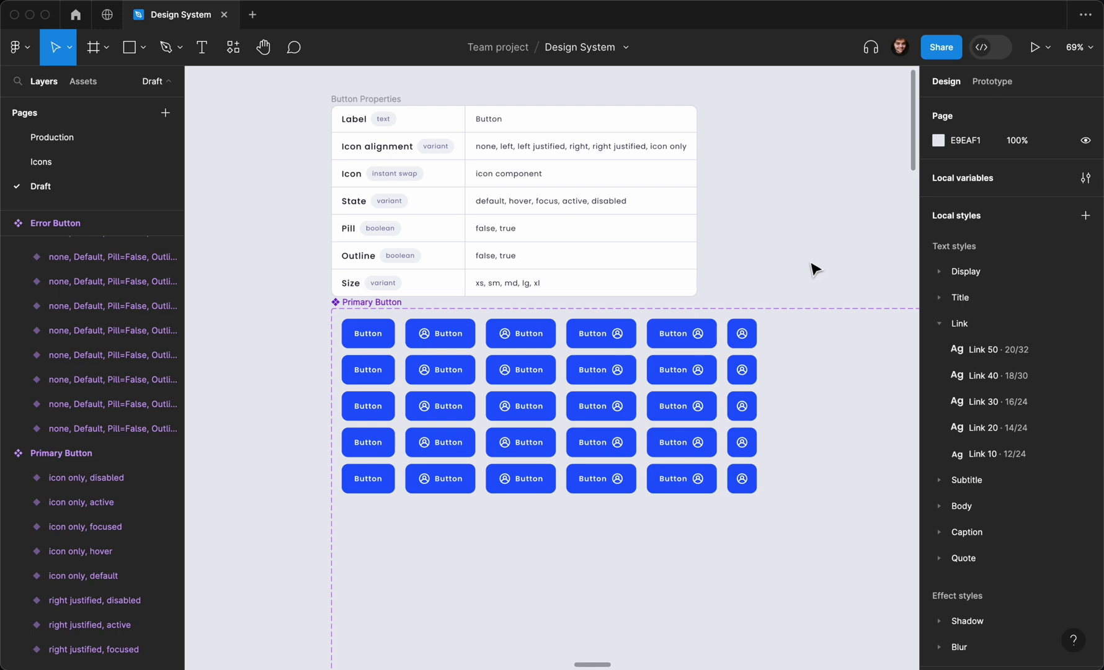
# Change the fill of the hover button row to the Colors/Primary/Surface default-light variable
pyautogui.keyDown('ctrl'); pyautogui.scroll(1, 476, 365); pyautogui.keyUp('ctrl')
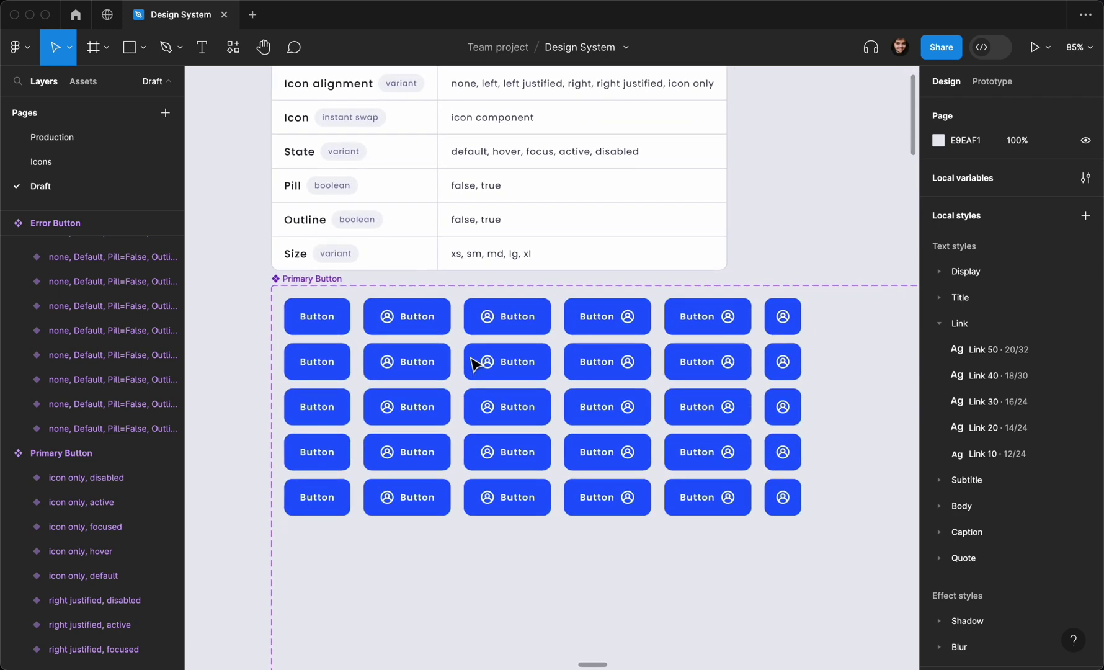
pyautogui.keyDown('ctrl'); pyautogui.scroll(5, 426, 360); pyautogui.keyUp('ctrl')
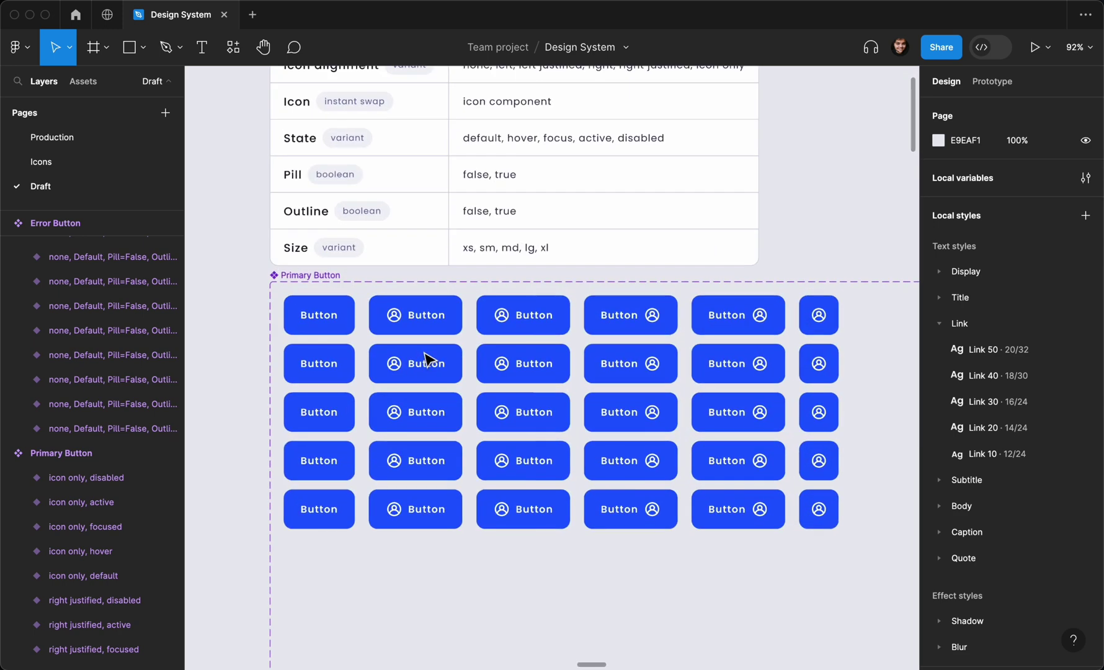
pyautogui.moveTo(248, 361); pyautogui.dragTo(844, 372)
pyautogui.scroll(-5, 986, 417)
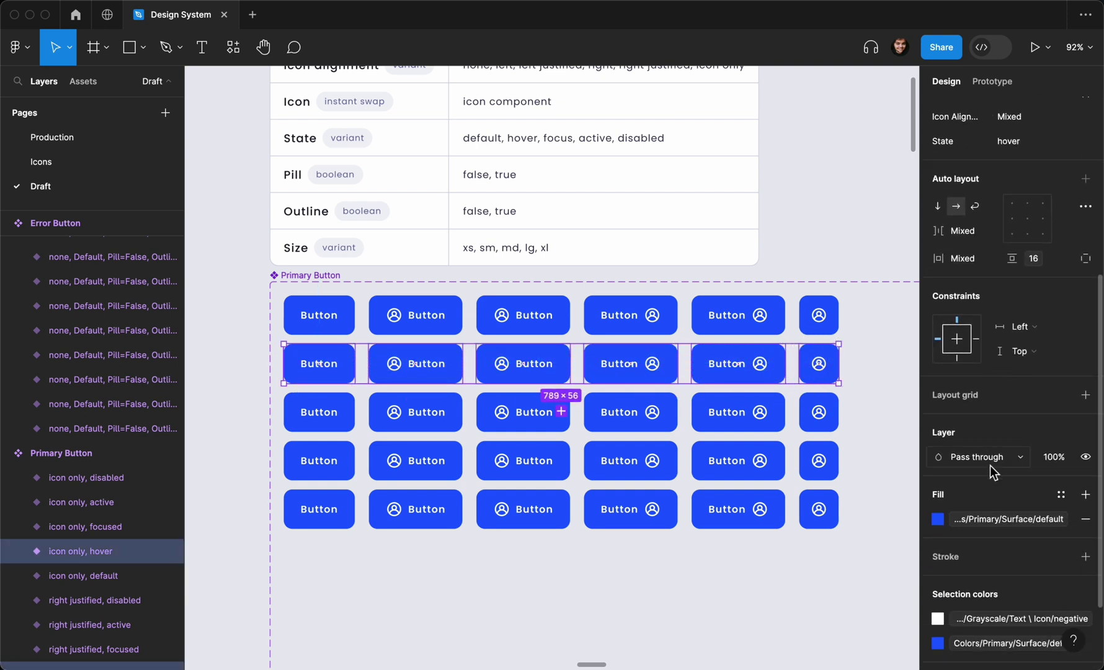
pyautogui.click(982, 520)
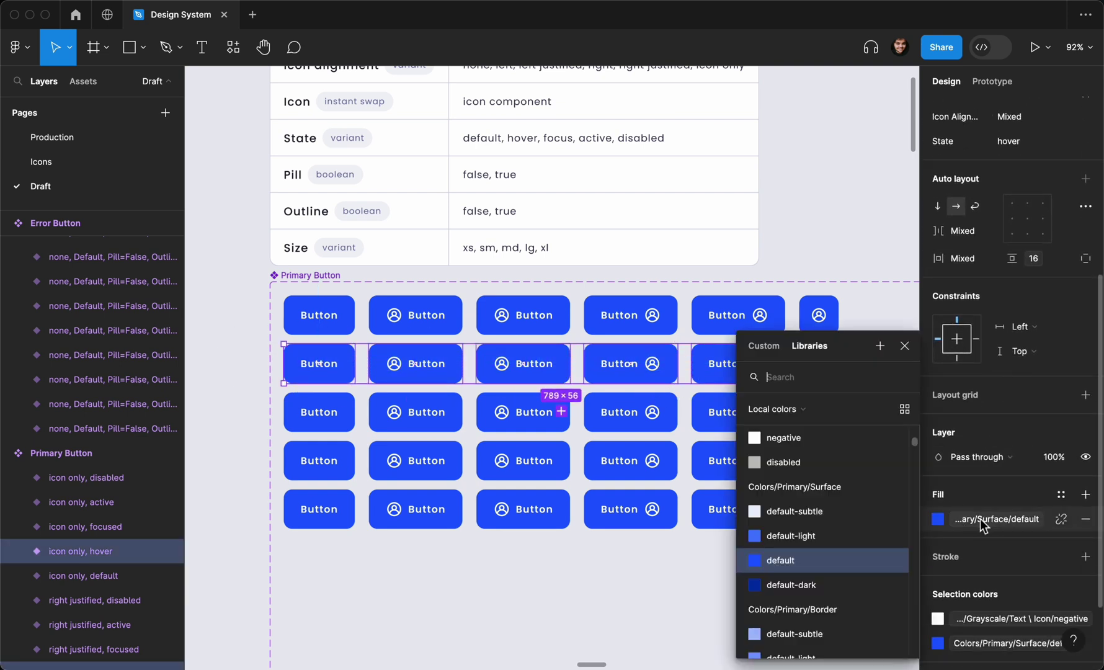
pyautogui.click(851, 539)
# Give the focused button row an outside stroke of 6 using the Colors/Primary/Border default-subtle variable
pyautogui.moveTo(246, 395); pyautogui.dragTo(833, 426)
pyautogui.scroll(-1, 978, 492)
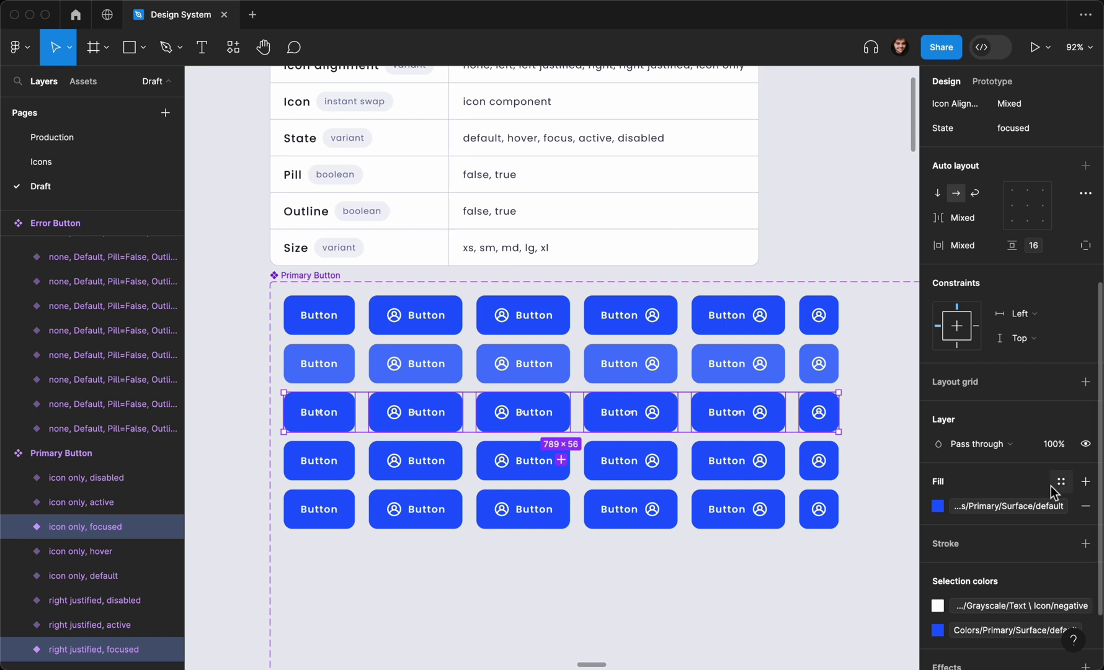
pyautogui.click(1061, 544)
pyautogui.write('border')
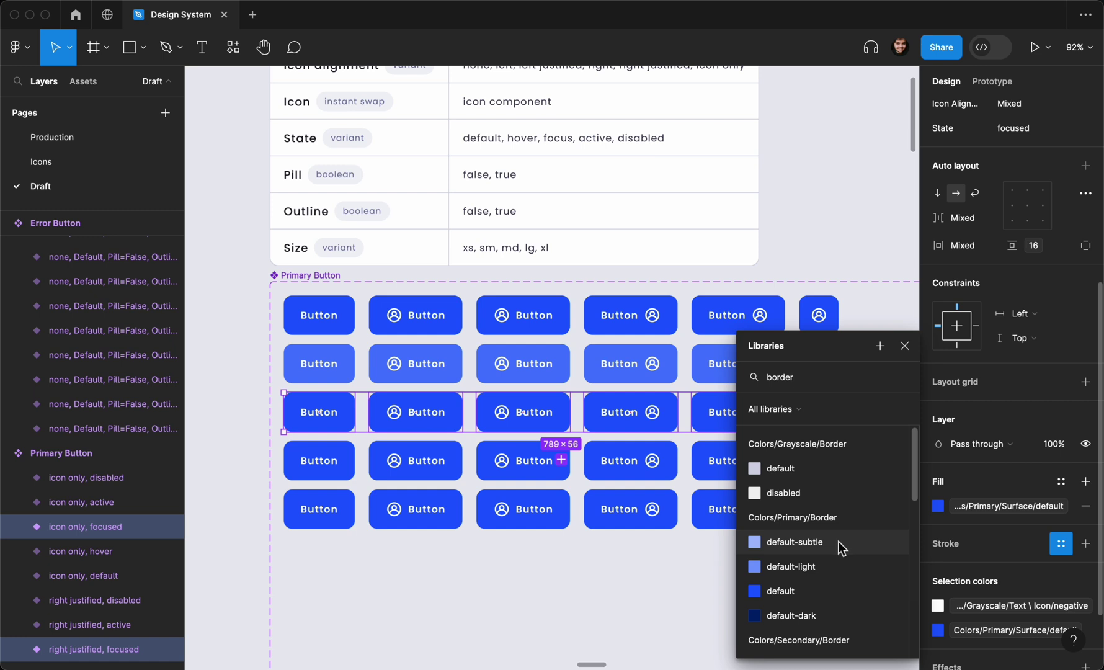
pyautogui.click(839, 541)
pyautogui.click(964, 592)
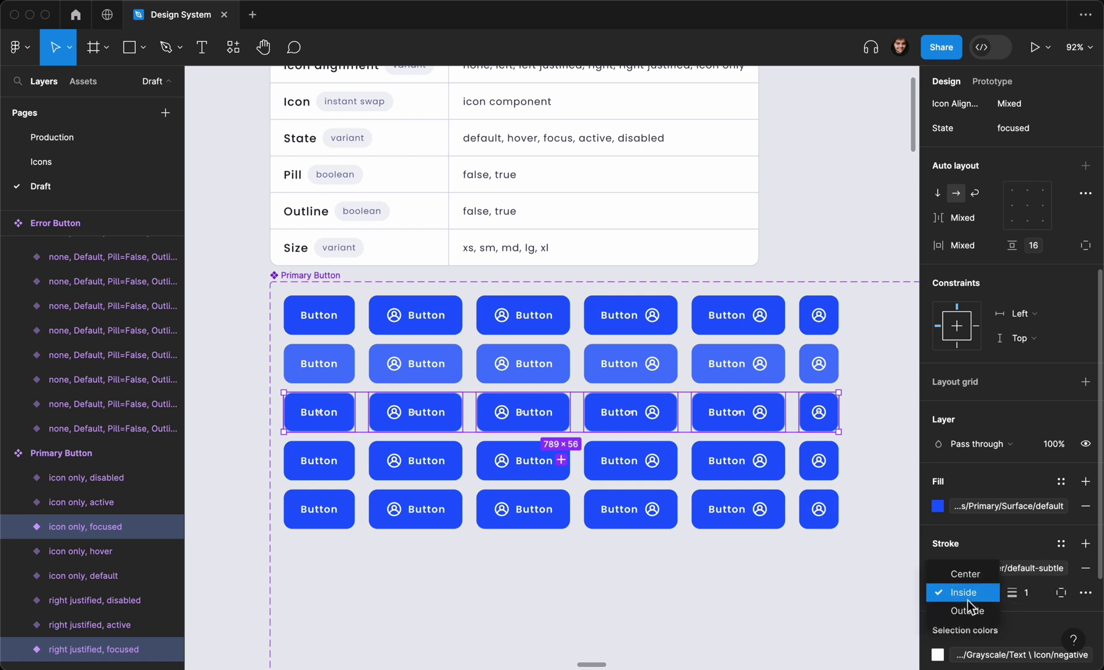
pyautogui.click(973, 612)
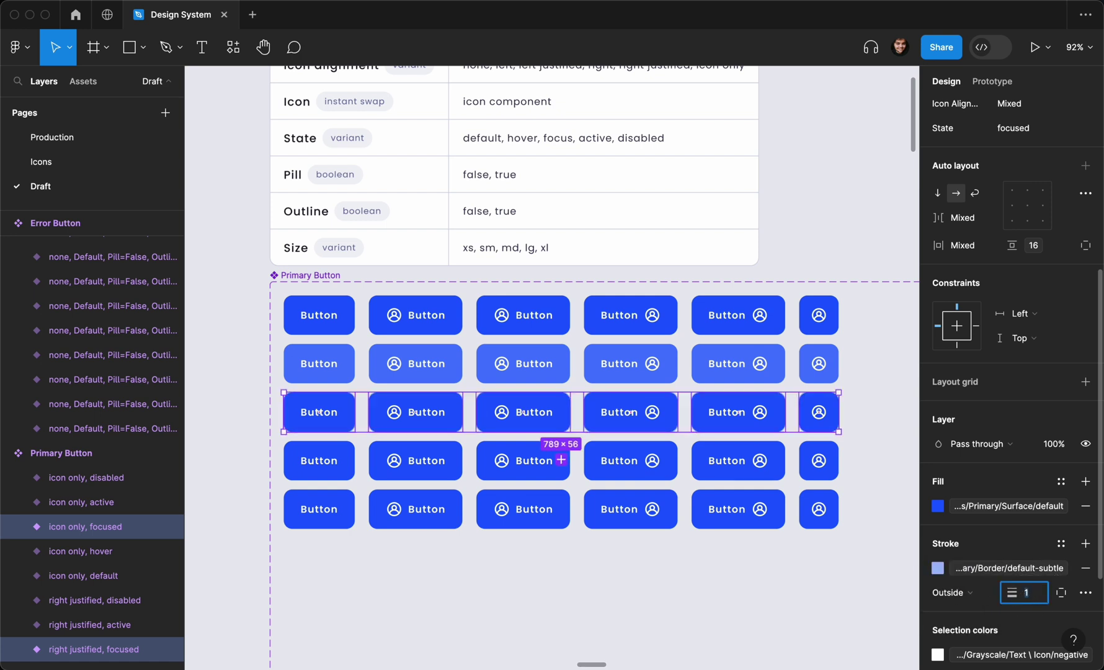
pyautogui.write('6')
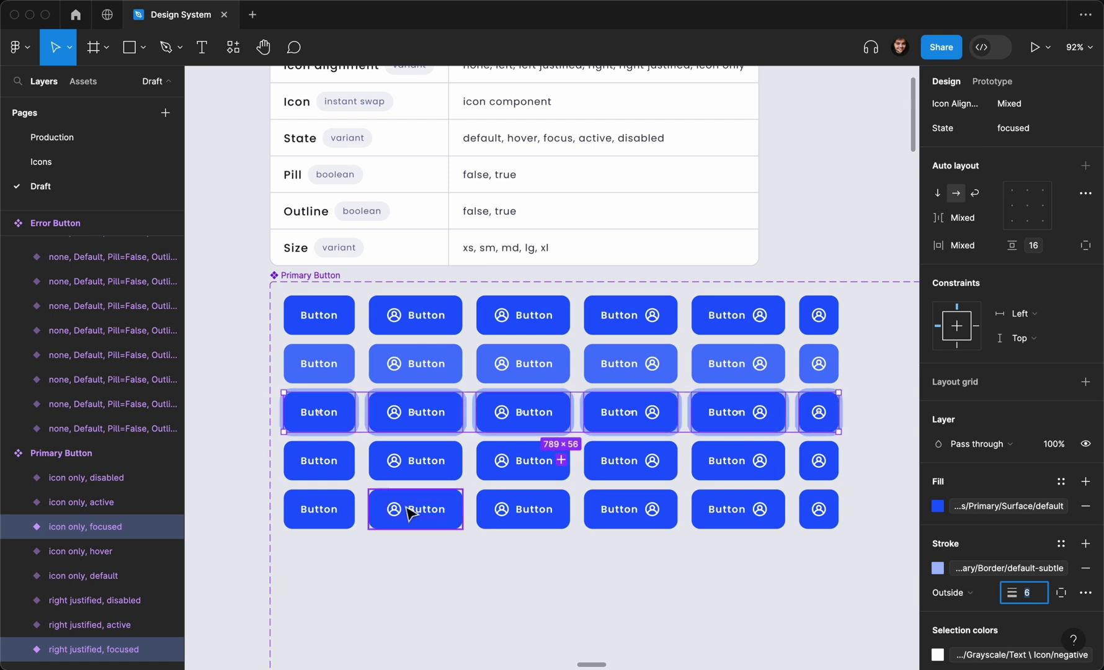
# Change the fill of the active button row to the Colors/Primary/Surface default-dark variable
pyautogui.moveTo(252, 451)
pyautogui.mouseDown()
pyautogui.moveTo(254, 466)
pyautogui.moveTo(833, 470)
pyautogui.mouseUp()
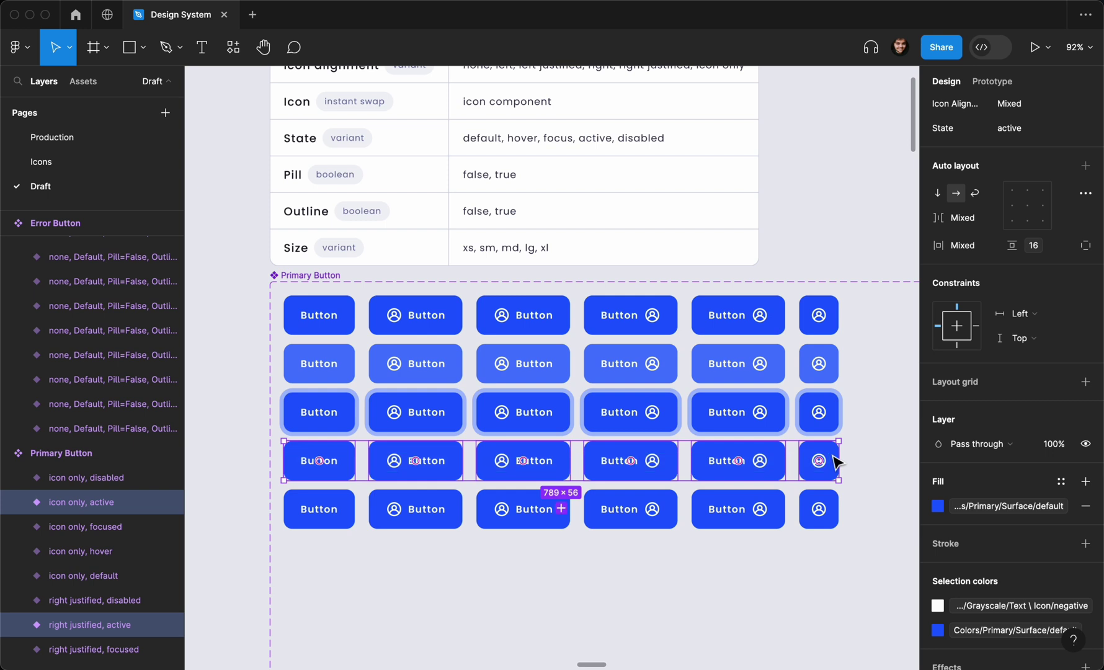
pyautogui.scroll(-1, 978, 506)
pyautogui.click(981, 494)
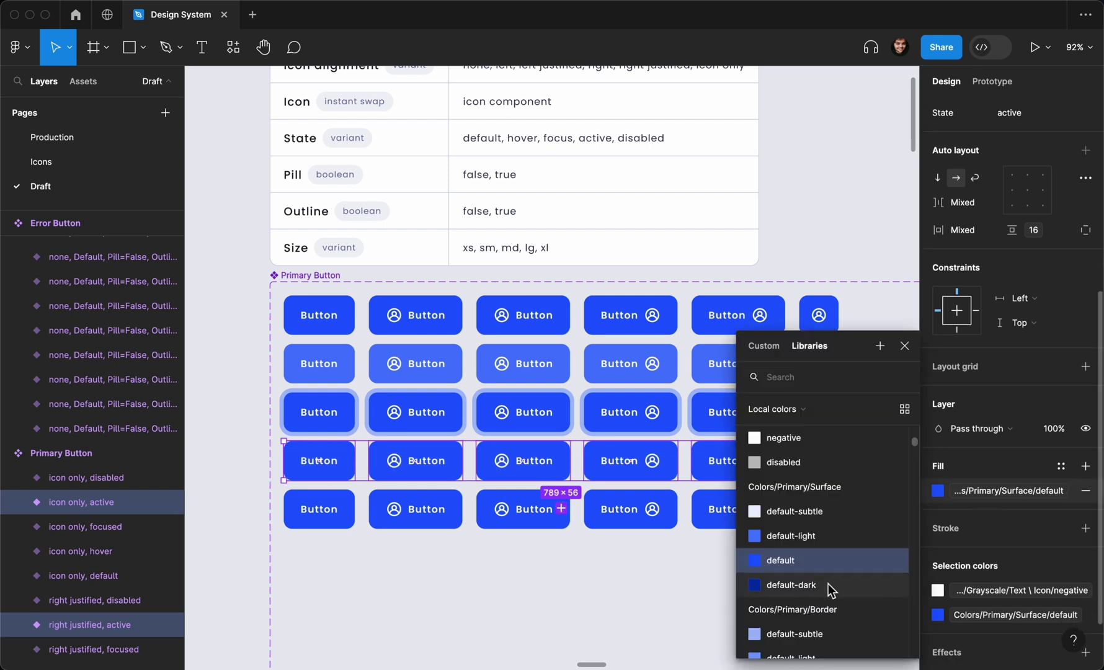
pyautogui.click(829, 588)
# Set the layer opacity of the disabled button row to 40%
pyautogui.moveTo(259, 527); pyautogui.dragTo(859, 510)
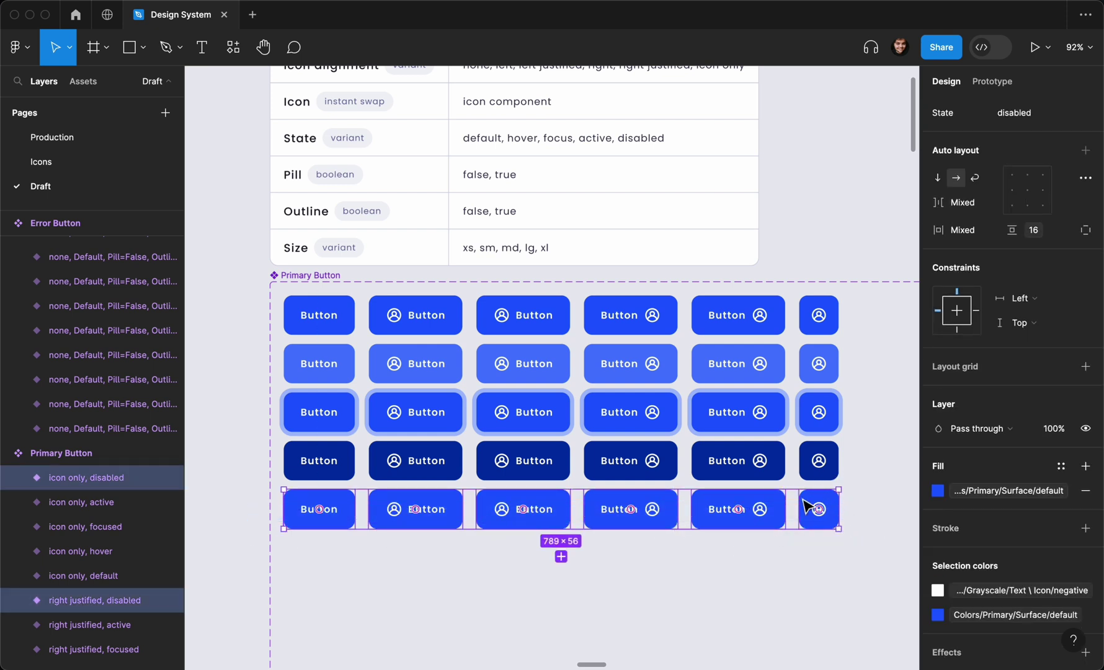
pyautogui.click(1056, 431)
pyautogui.write('40')
pyautogui.press('Return')
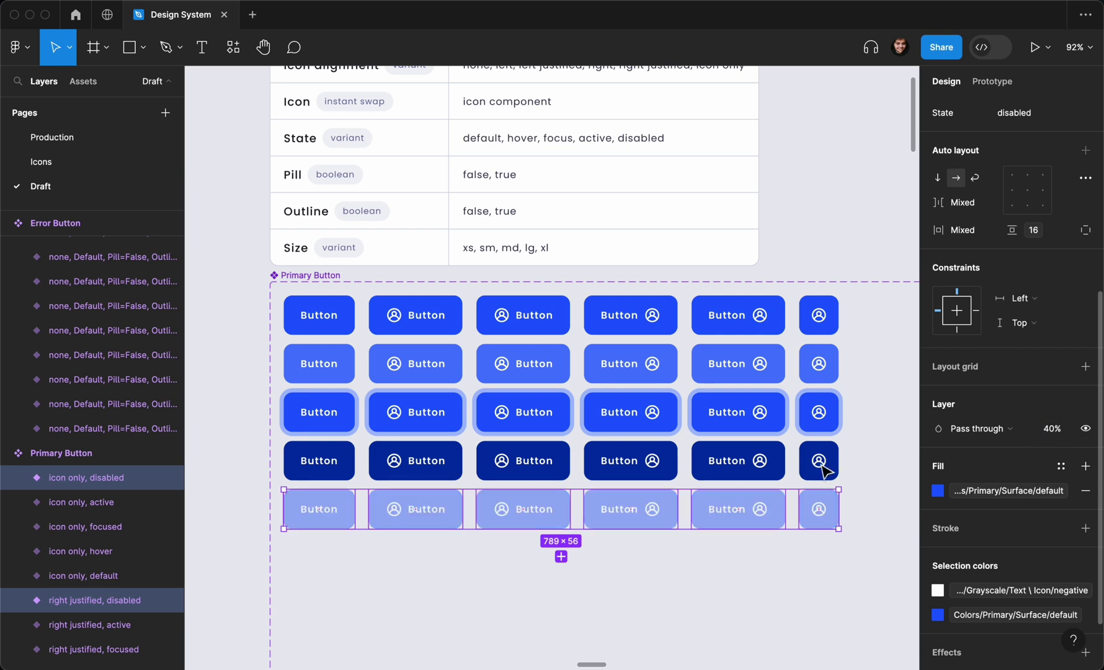
pyautogui.click(261, 462)
# Add a variant property named Pill with the value false to the Primary Button component set
pyautogui.scroll(-5, 261, 459)
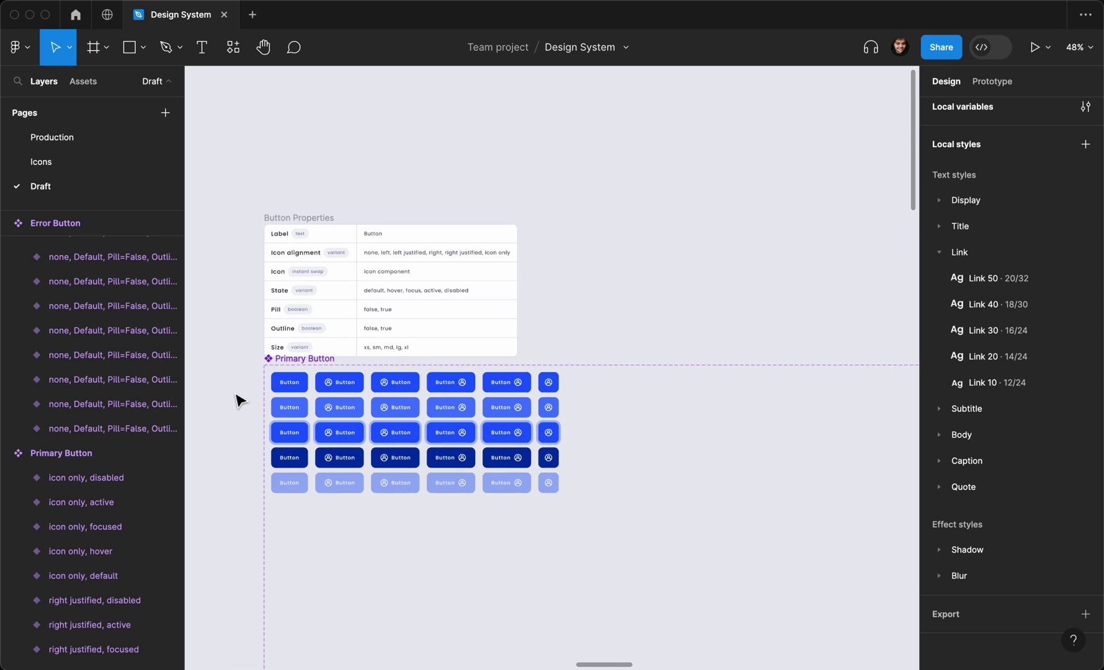
pyautogui.scroll(2, 239, 396)
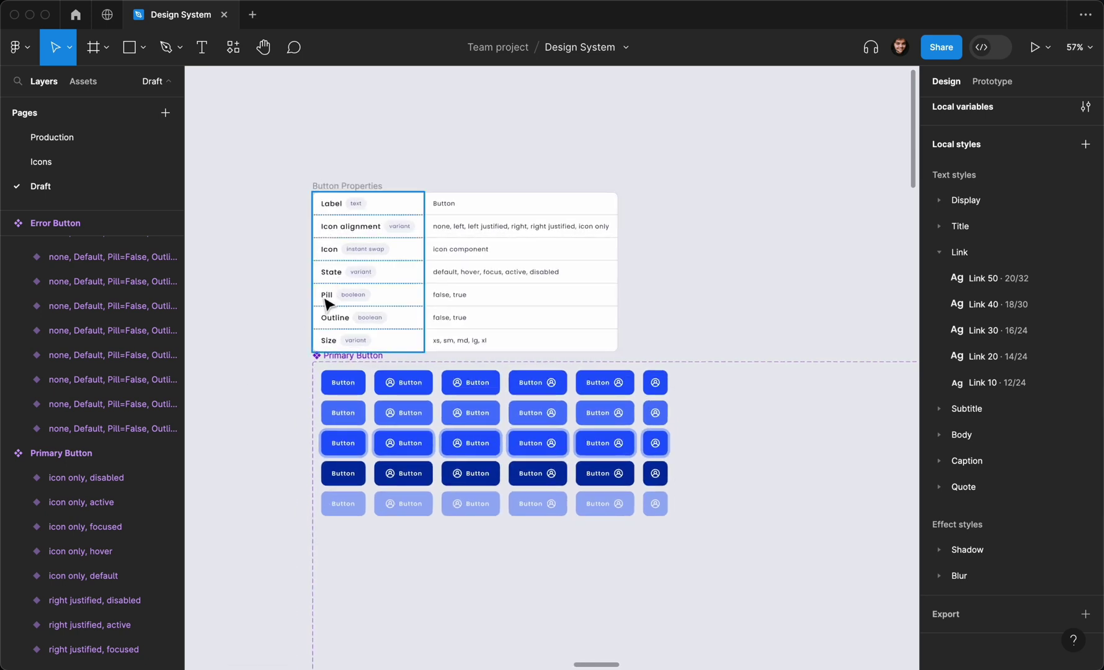
pyautogui.click(327, 366)
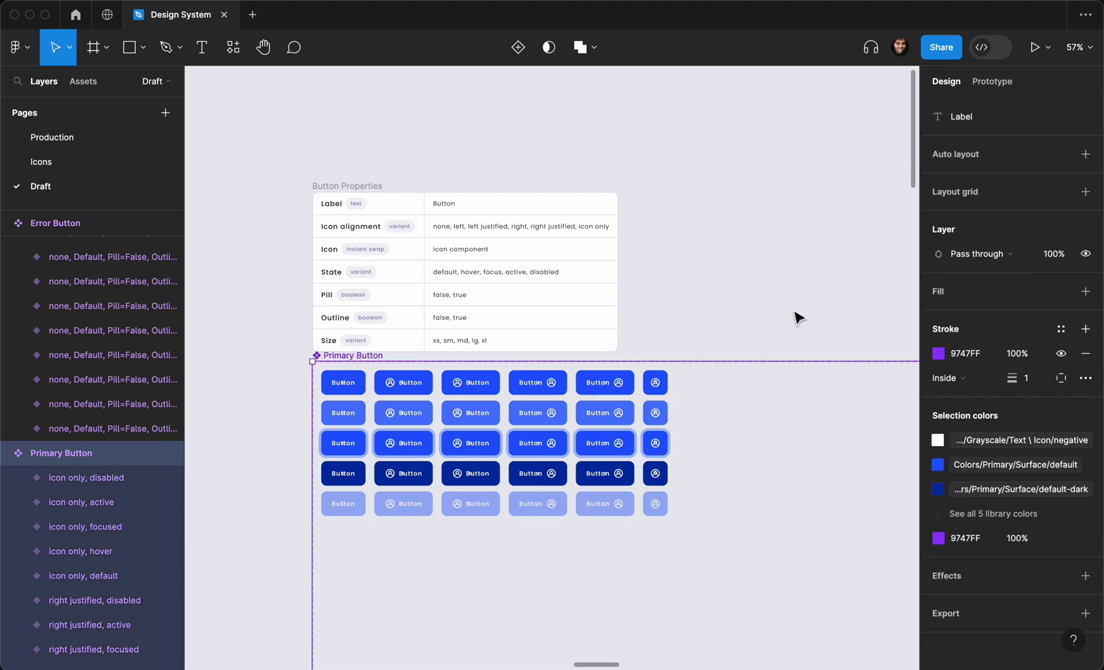
pyautogui.click(1085, 320)
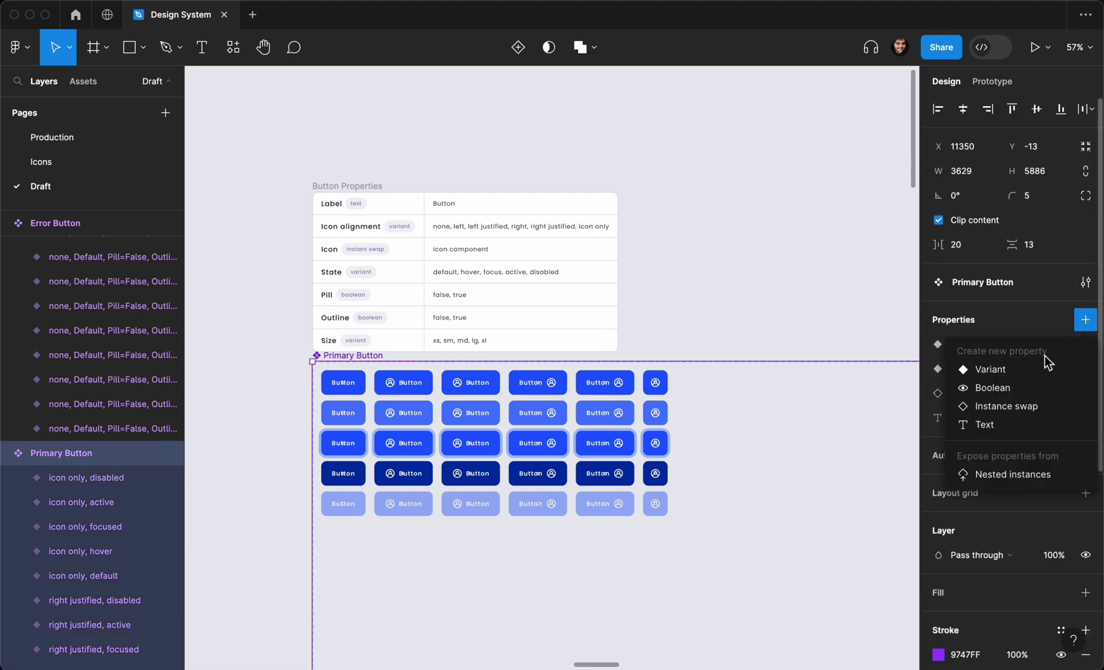
pyautogui.click(1031, 371)
pyautogui.write('Pill')
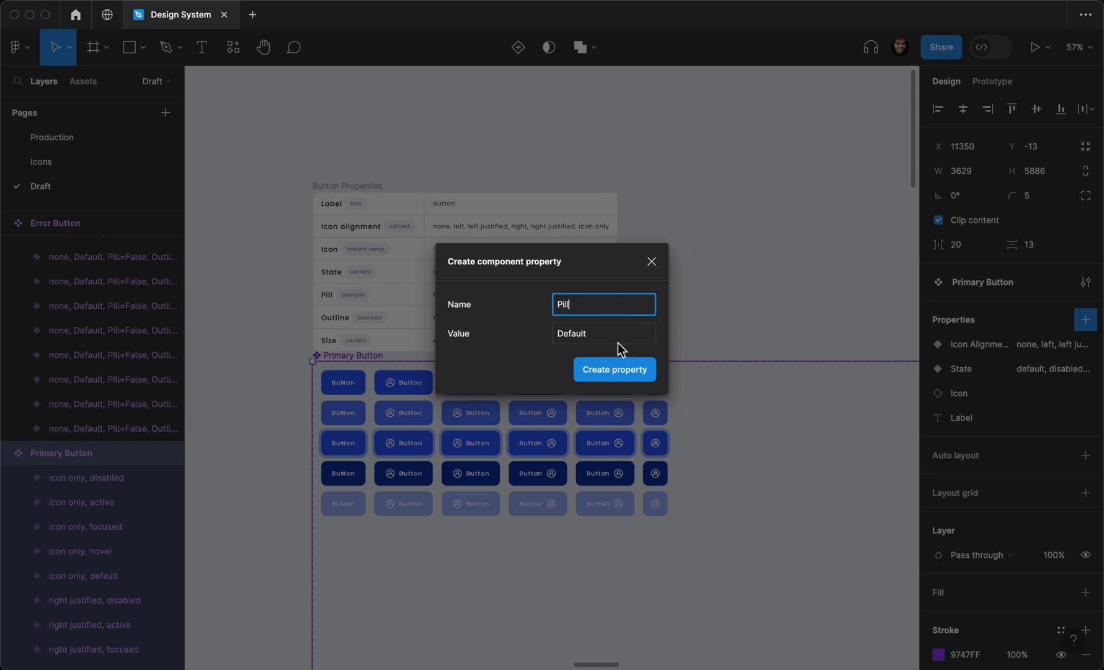
pyautogui.tripleClick(605, 351)
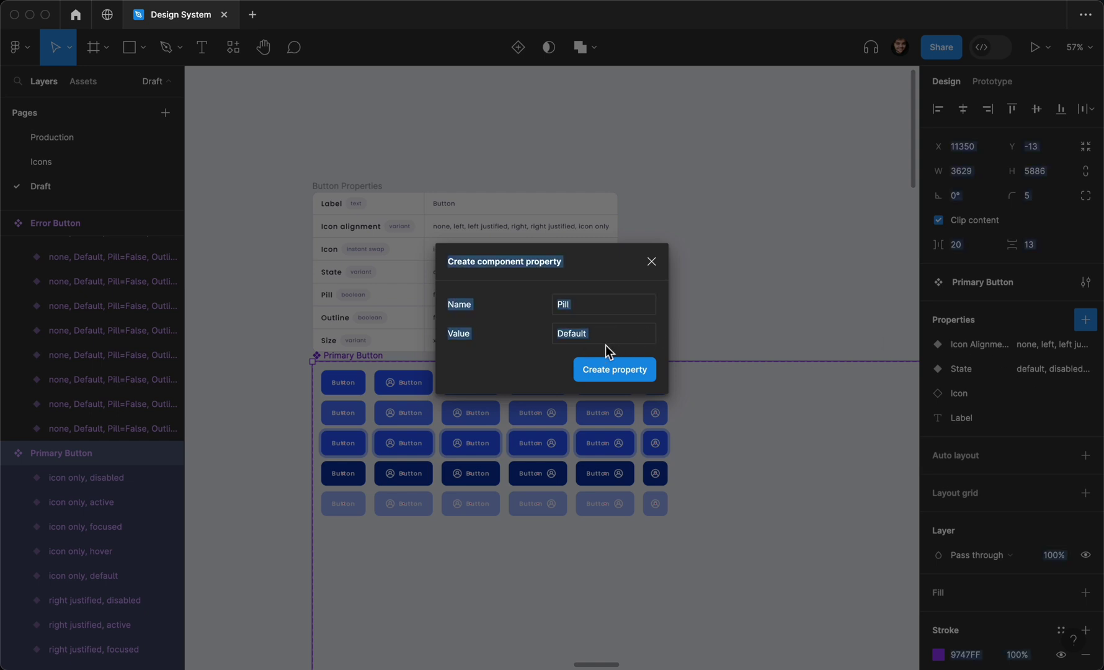
pyautogui.click(605, 346)
pyautogui.click(596, 339)
pyautogui.write('false')
pyautogui.press('Return')
# Duplicate all the button variants beside the originals and set the copies' Pill property to true
pyautogui.click(273, 374)
pyautogui.moveTo(274, 375); pyautogui.dragTo(765, 526)
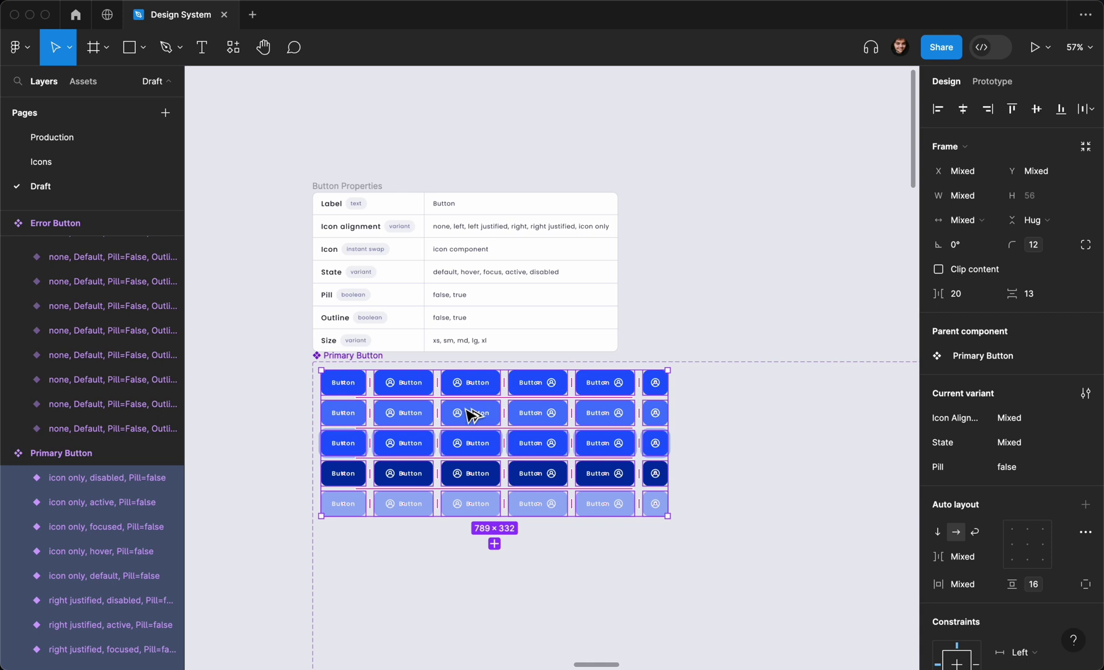
pyautogui.moveTo(471, 414)
pyautogui.mouseDown()
pyautogui.moveTo(464, 410)
pyautogui.moveTo(831, 403)
pyautogui.moveTo(834, 393)
pyautogui.mouseUp()
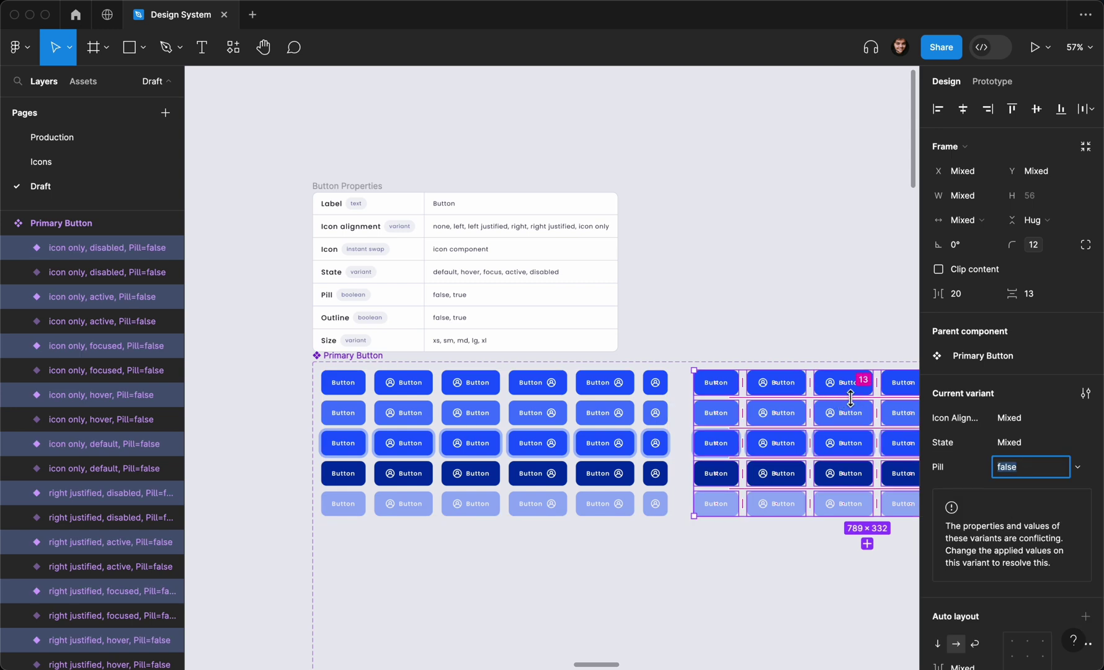
pyautogui.write('true')
pyautogui.press('Return')
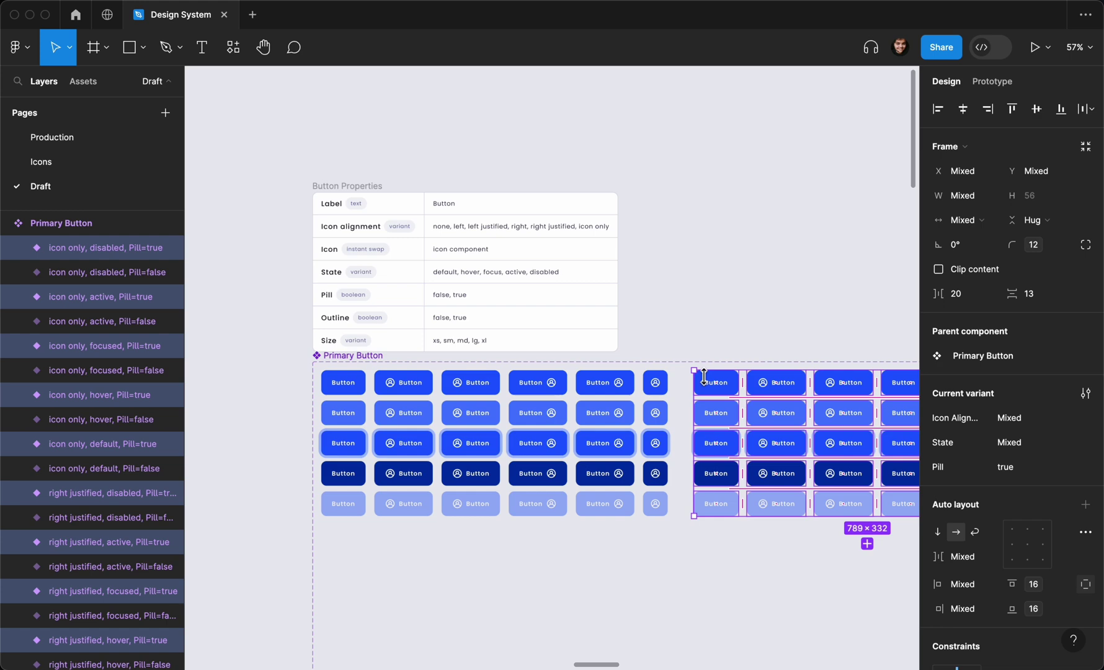
# Apply the pill variable (9999) as the corner radius of the Pill=true variants
pyautogui.scroll(5, 707, 381)
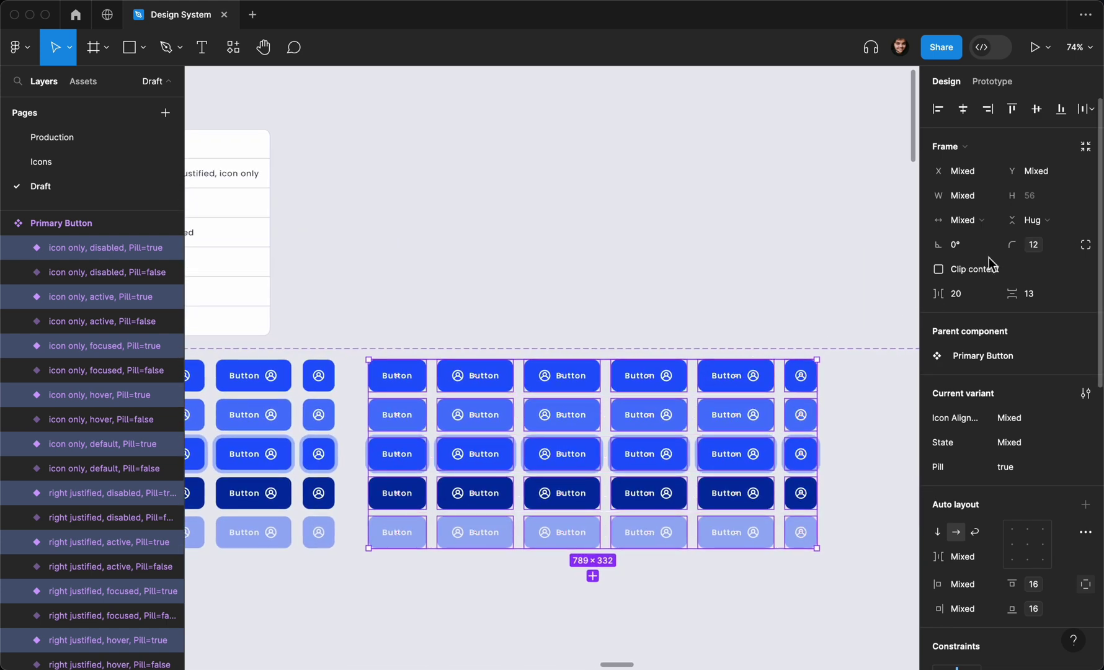
pyautogui.click(1065, 245)
pyautogui.scroll(-1, 1008, 397)
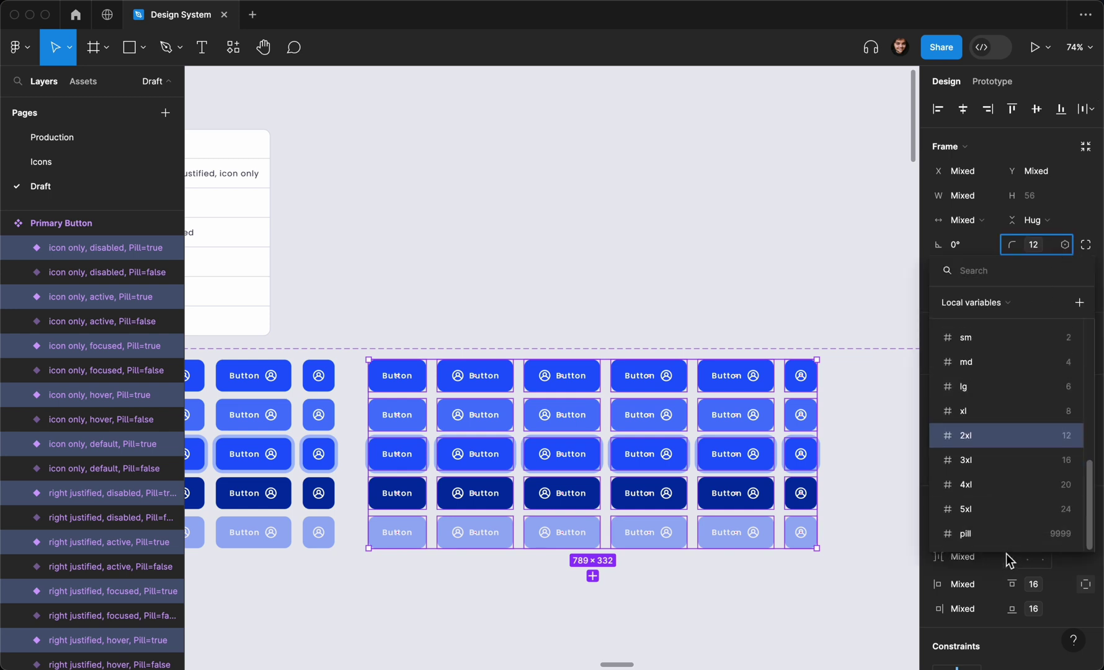
pyautogui.click(1014, 535)
pyautogui.hscroll(-3, 773, 300)
pyautogui.scroll(-1, 772, 300)
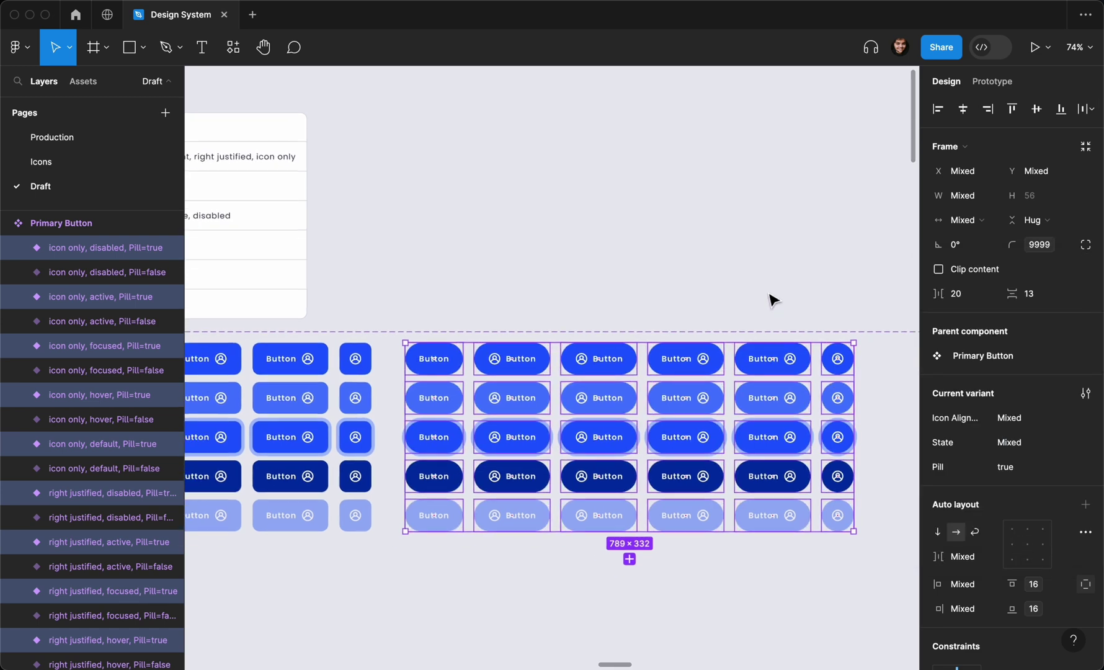
pyautogui.hscroll(-1, 772, 299)
pyautogui.scroll(-5, 722, 291)
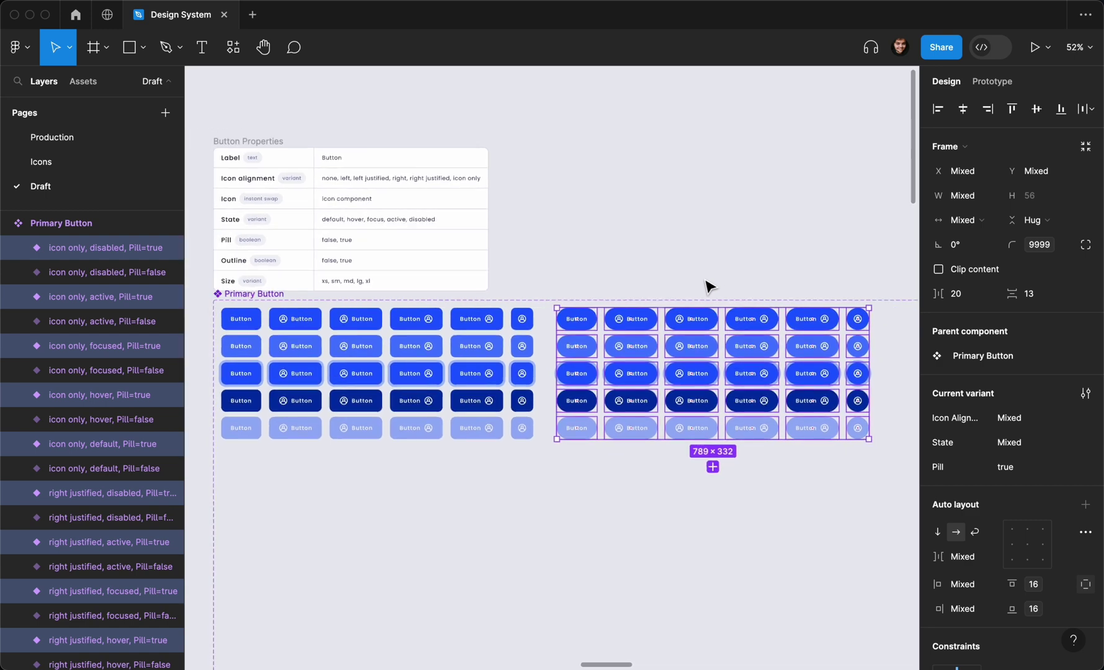
pyautogui.click(204, 323)
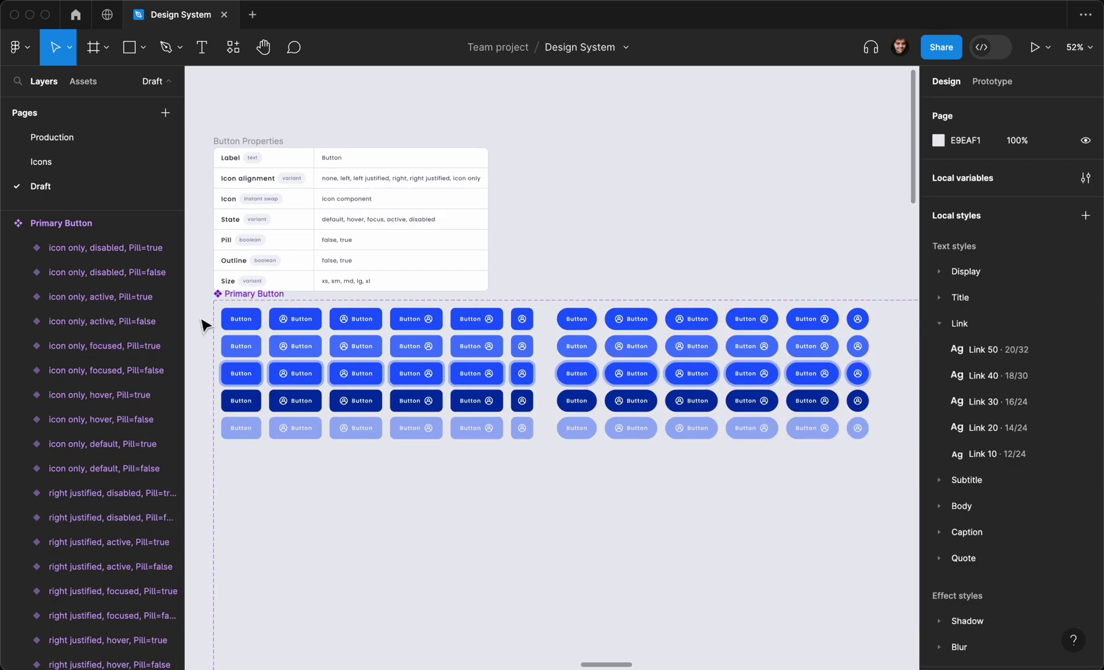
# Add a variant property named Outline with the value false to the Primary Button component set
pyautogui.click(235, 299)
pyautogui.click(1085, 295)
pyautogui.click(1031, 344)
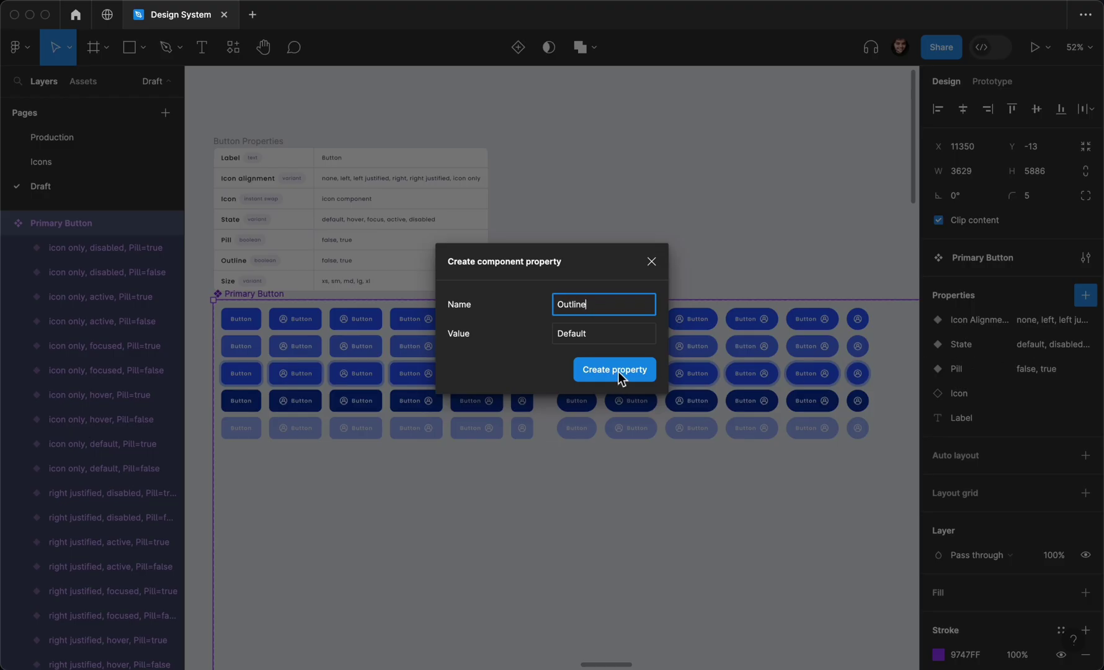
pyautogui.click(608, 333)
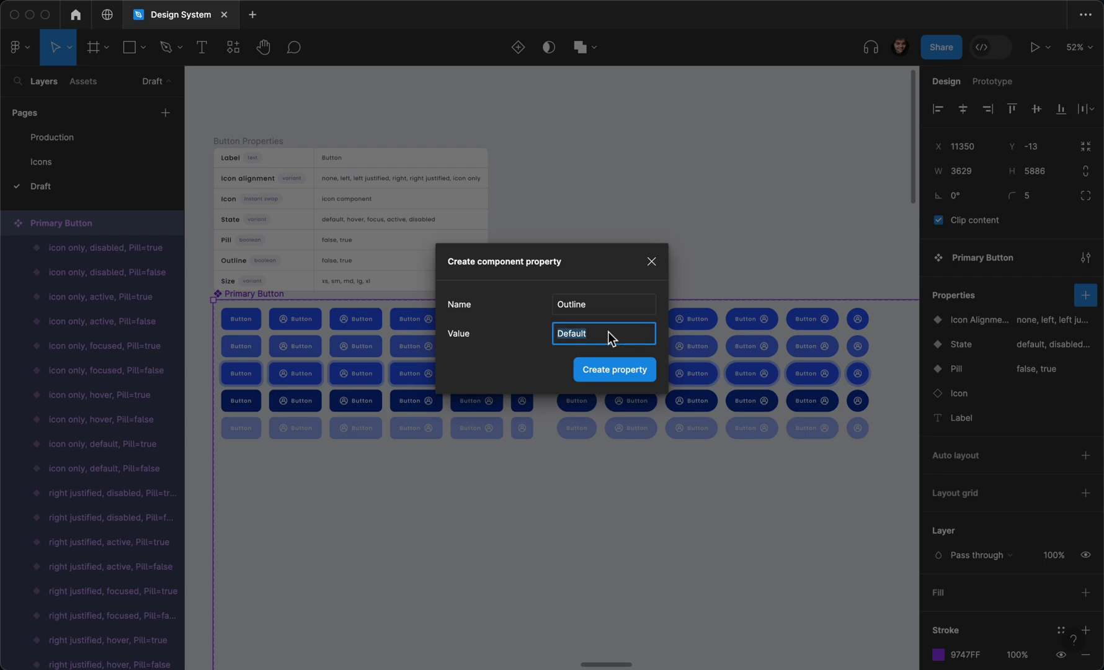
pyautogui.press('Return')
pyautogui.click(197, 338)
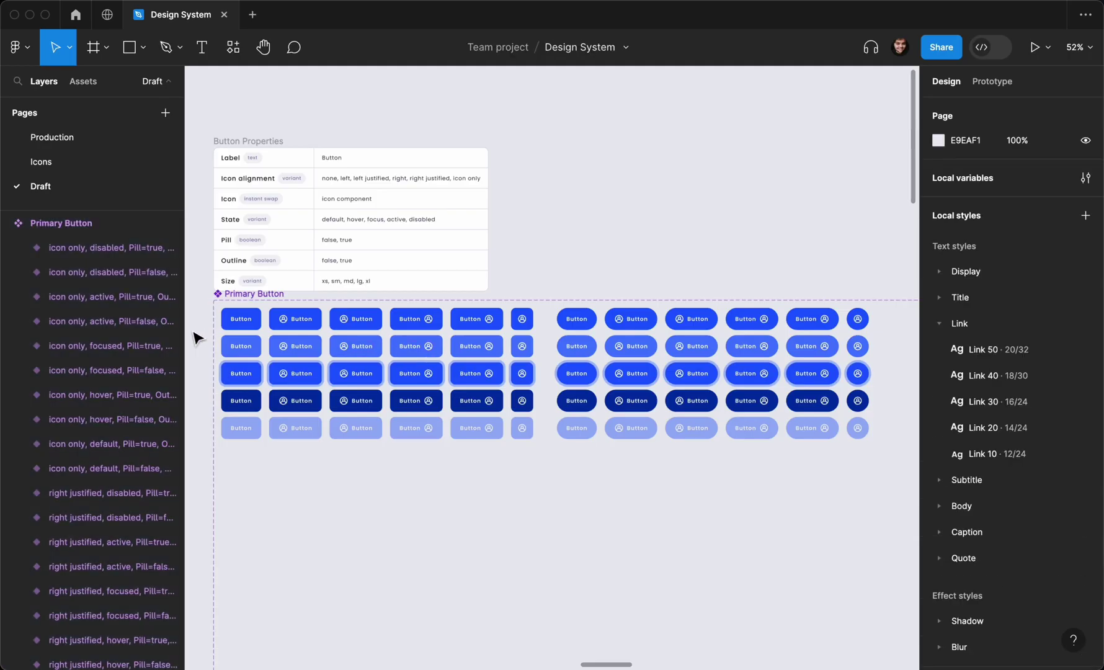
# Duplicate all regular and pill variants below the originals and set the copies' Outline property to true
pyautogui.moveTo(198, 322); pyautogui.dragTo(855, 525)
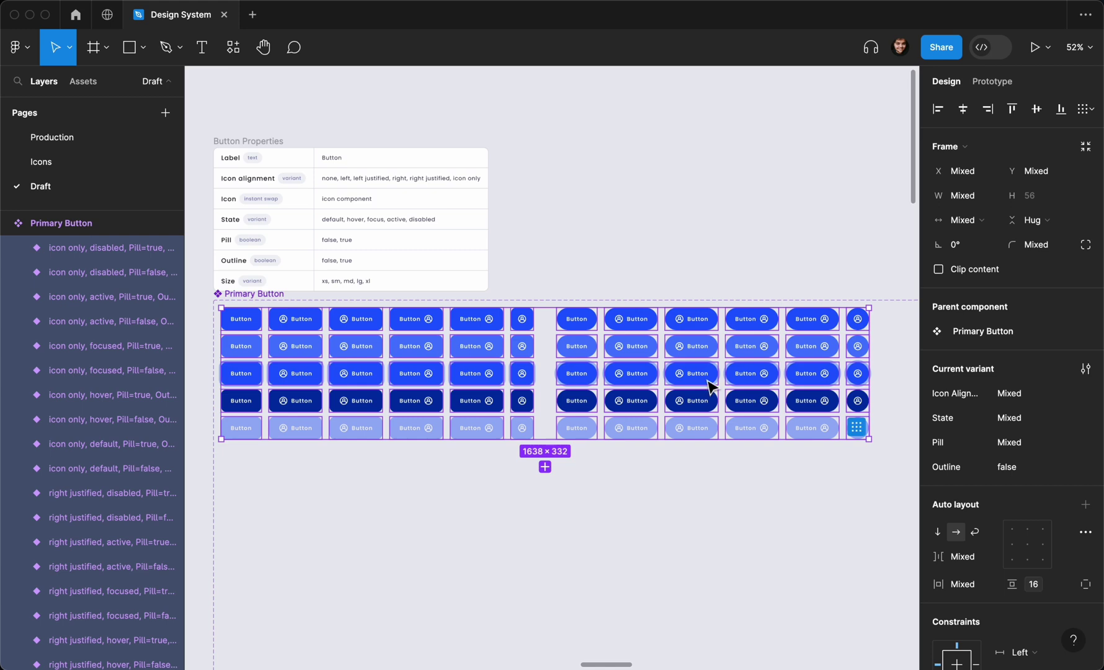
pyautogui.keyDown('alt'); pyautogui.moveTo(694, 357); pyautogui.dragTo(685, 515); pyautogui.keyUp('alt')
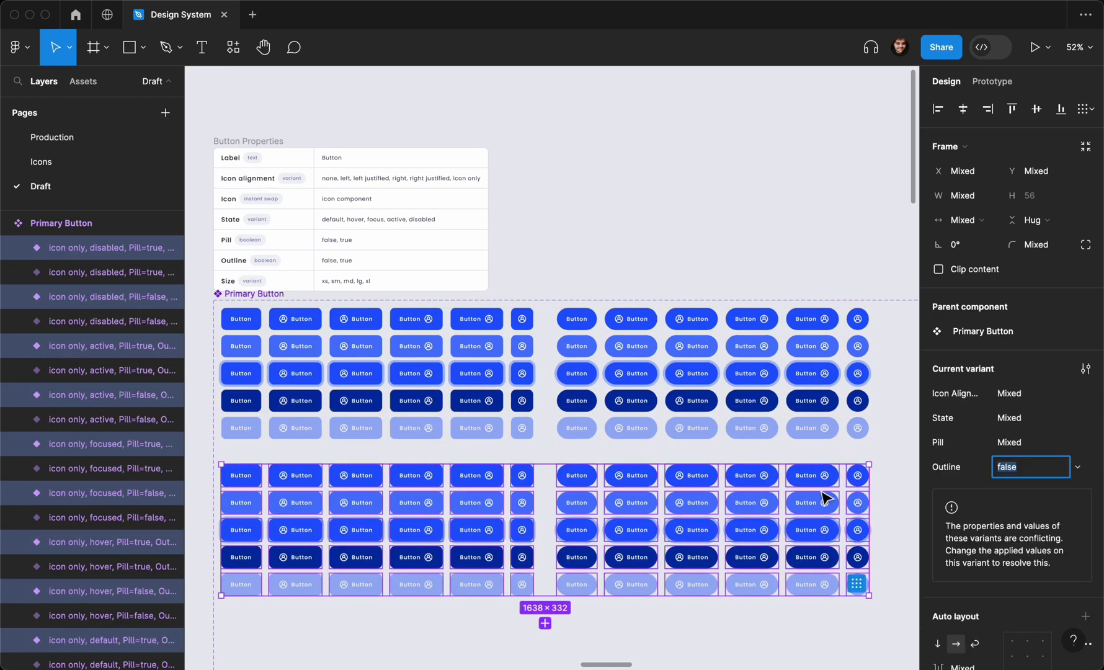
pyautogui.write('true')
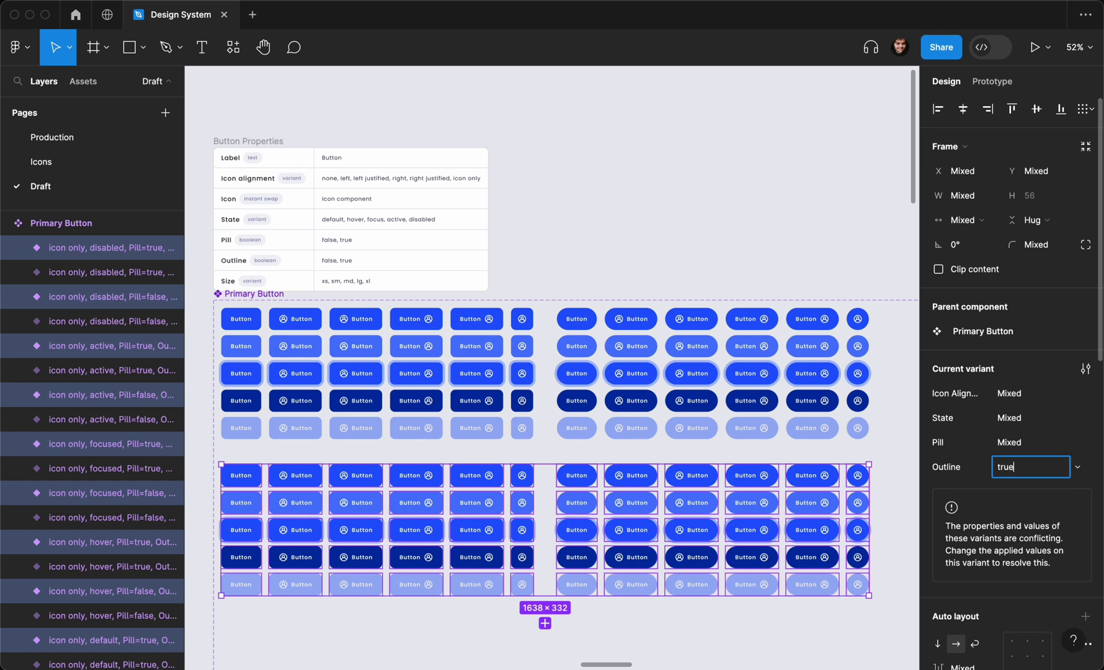
pyautogui.press('Return')
pyautogui.scroll(-3, 719, 454)
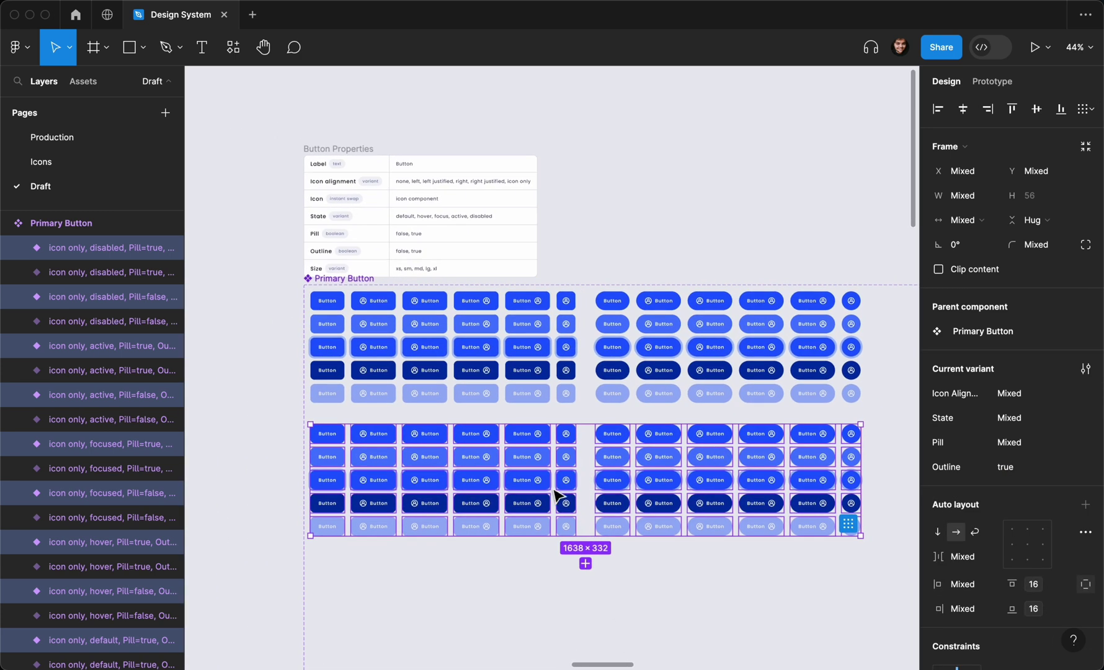
pyautogui.scroll(4, 528, 488)
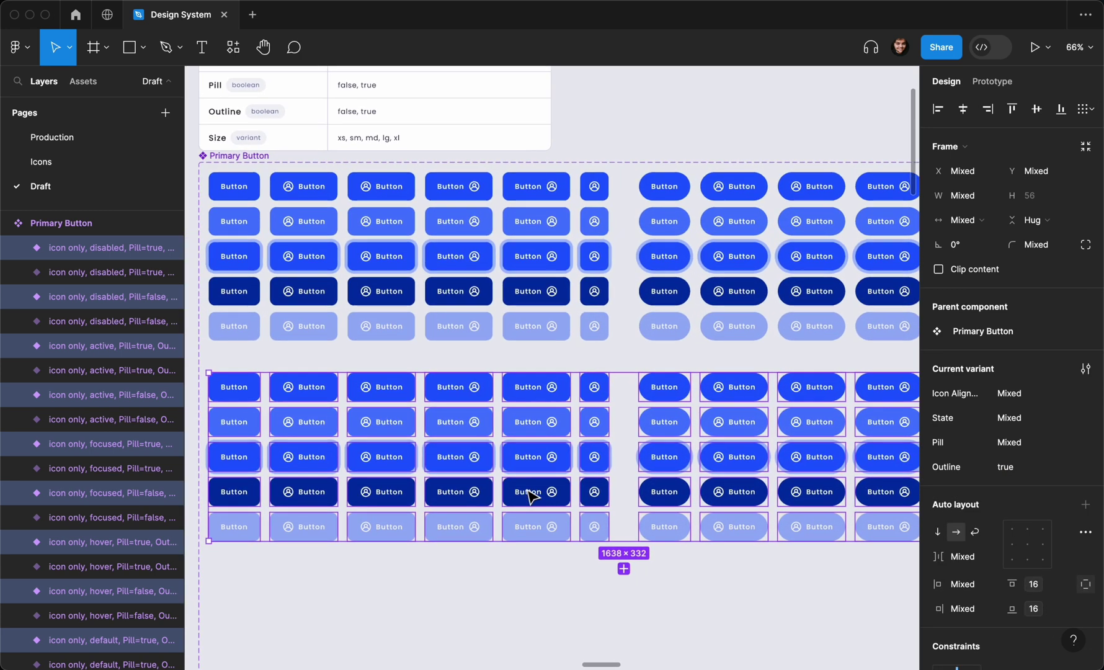
pyautogui.scroll(-2, 529, 494)
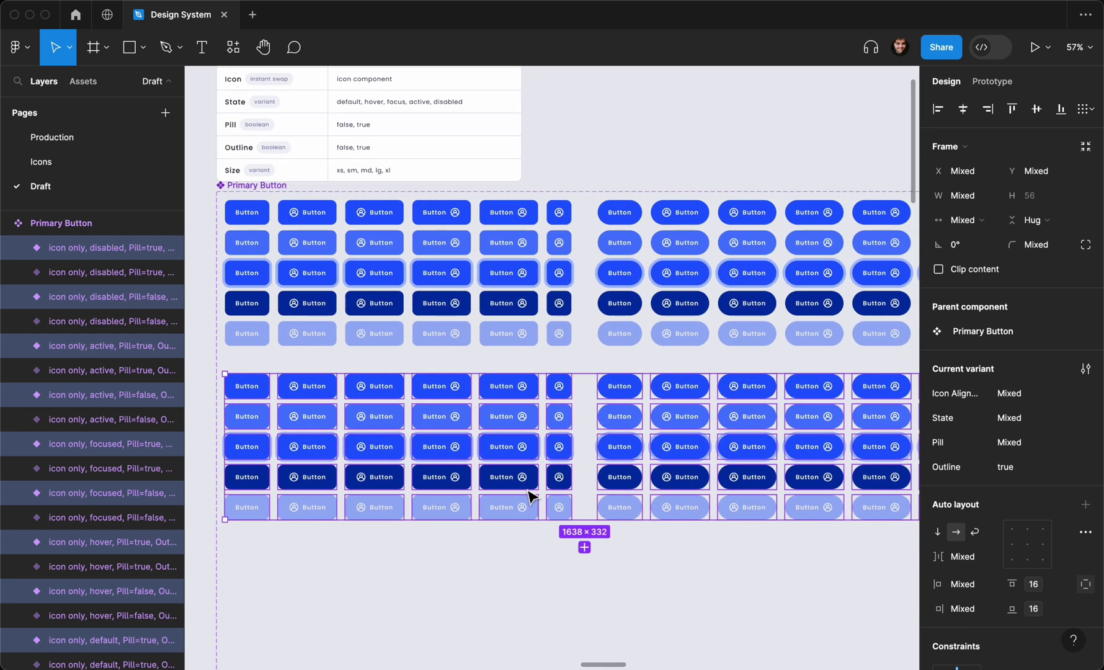
pyautogui.hscroll(1, 537, 496)
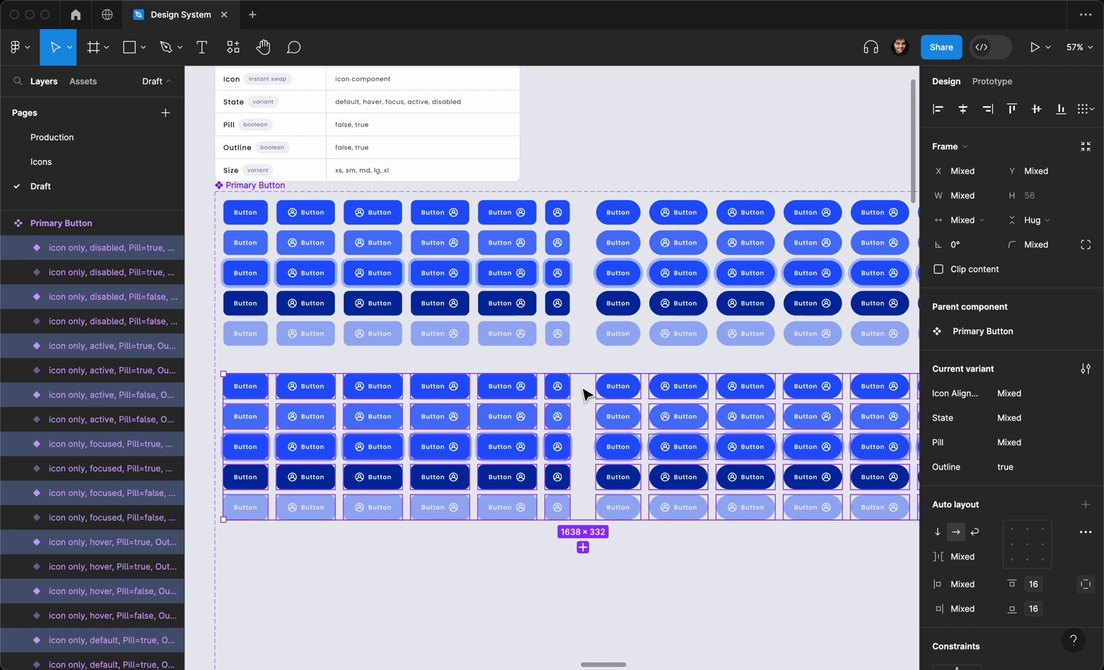
pyautogui.scroll(-3, 698, 404)
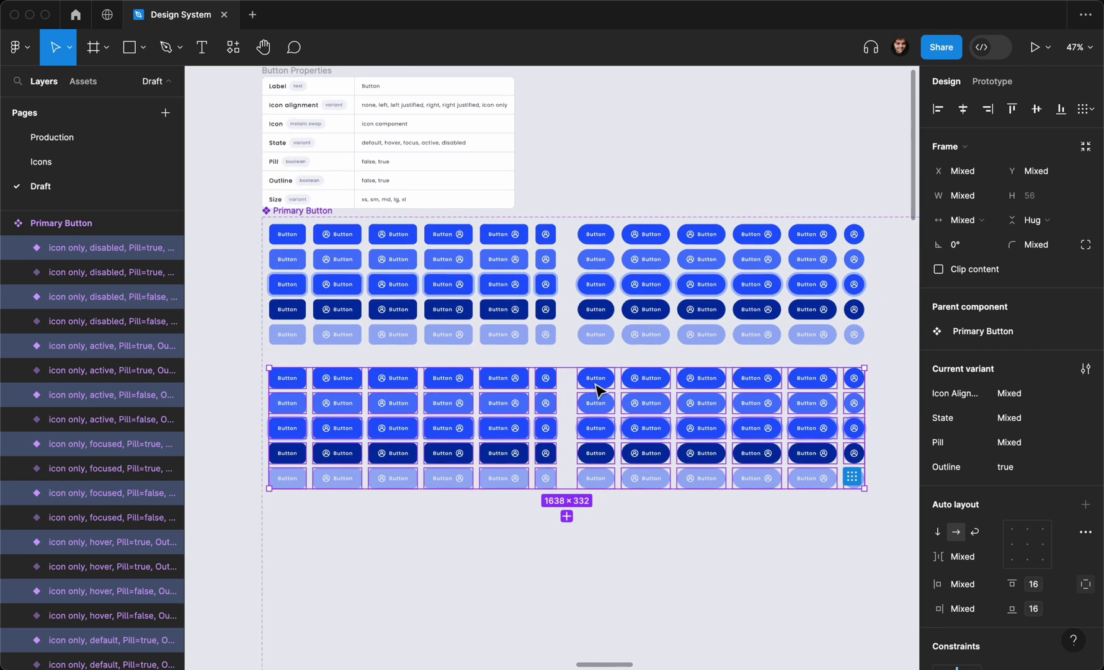
pyautogui.scroll(4, 596, 386)
pyautogui.scroll(-1, 648, 404)
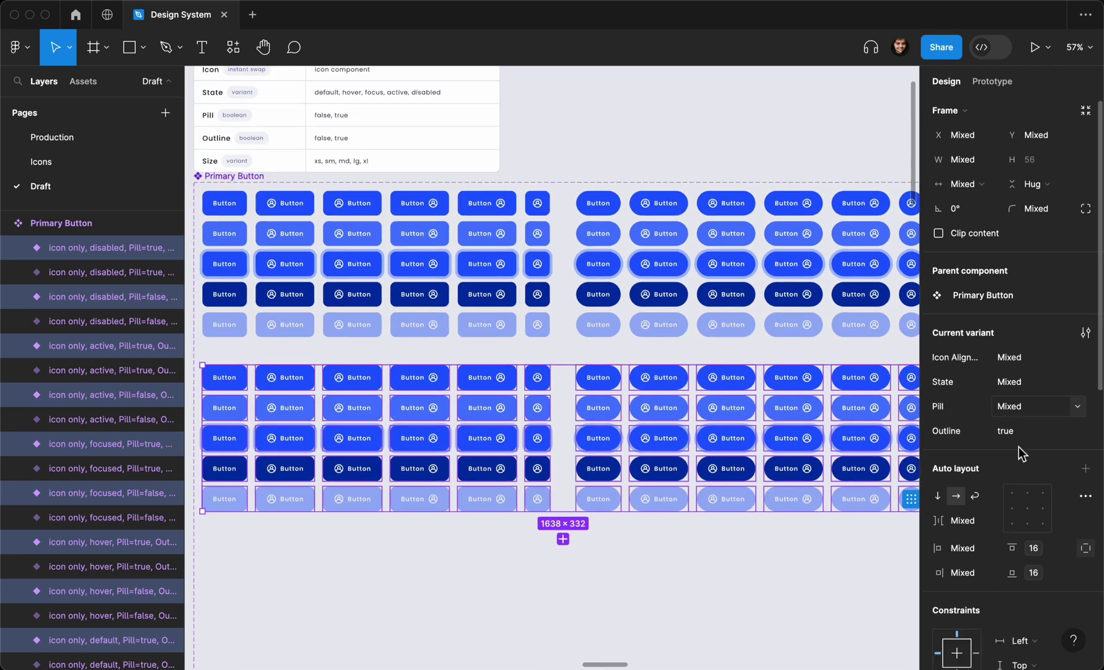
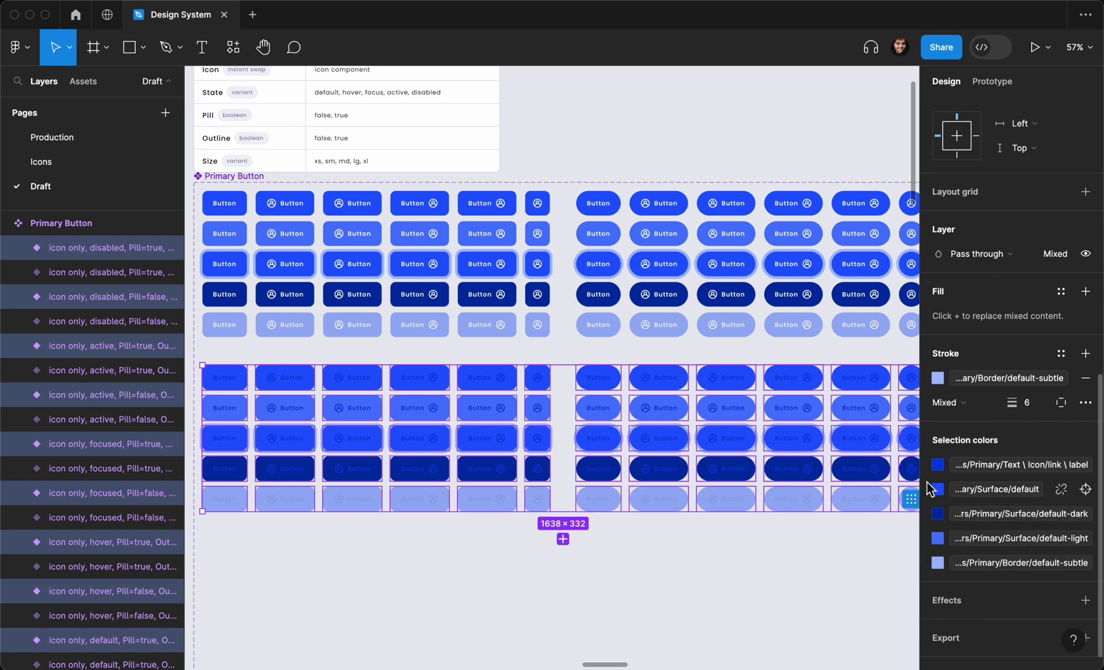
# Isolate the outline variants that use Colors/Primary/Surface/default-dark and remove their fill
pyautogui.scroll(-3, 825, 475)
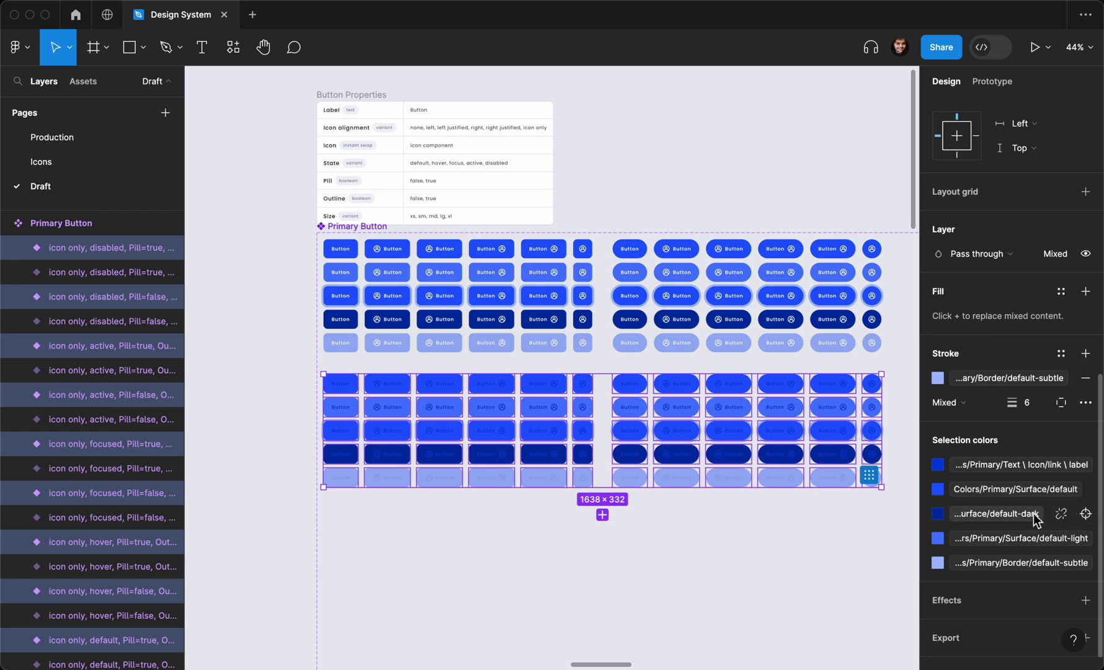
pyautogui.click(1085, 514)
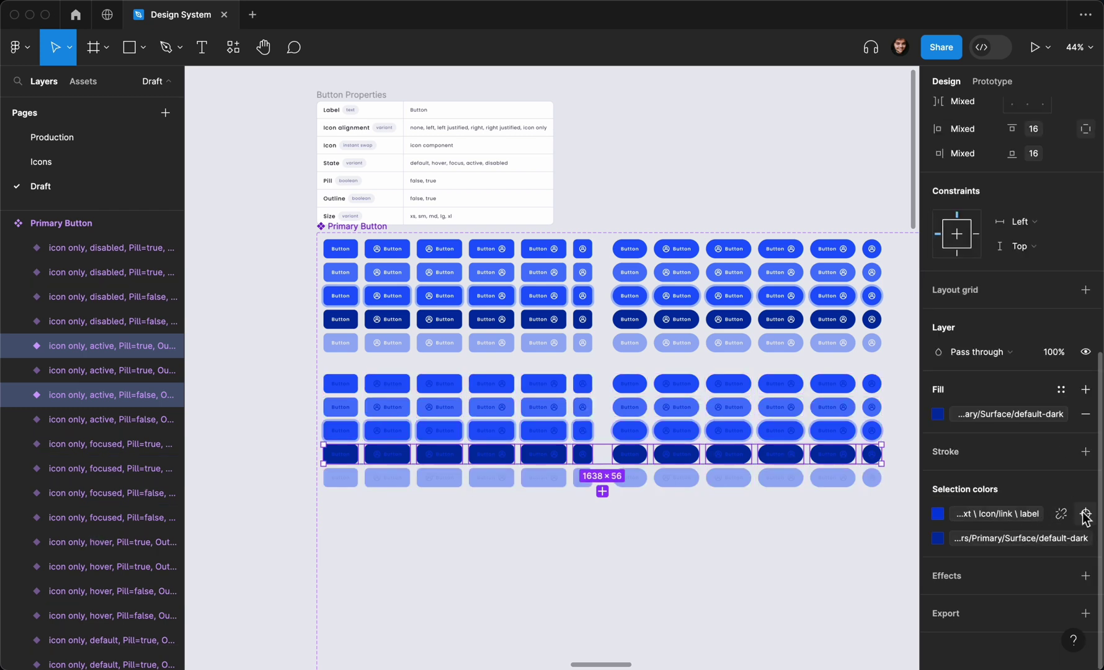
pyautogui.click(1086, 414)
pyautogui.moveTo(294, 381); pyautogui.dragTo(884, 531)
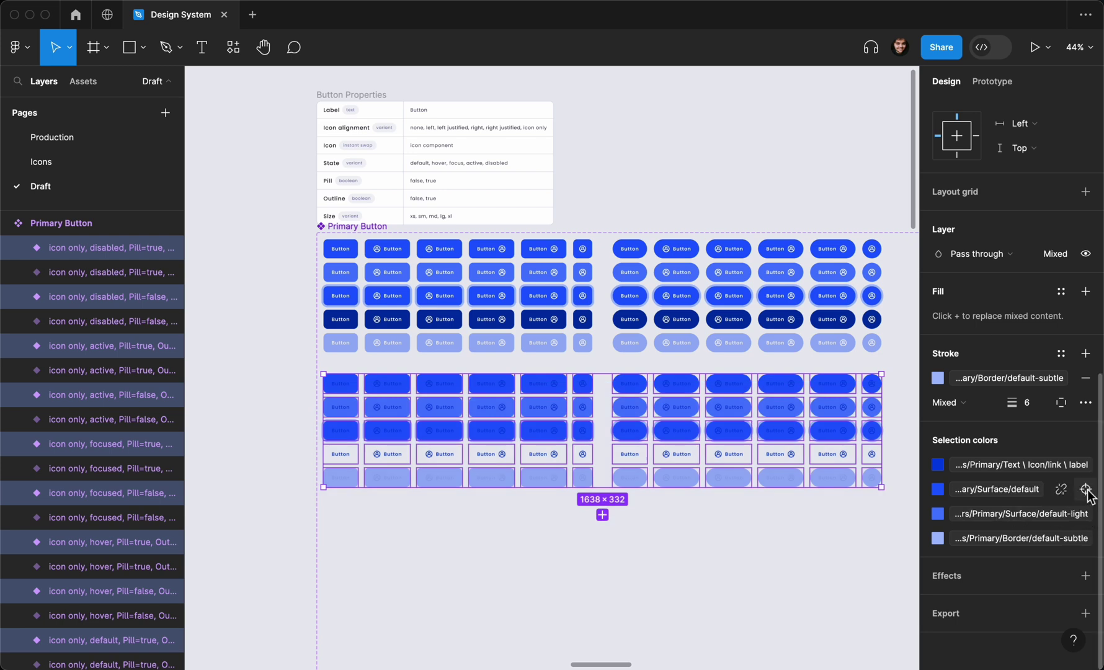
pyautogui.click(1086, 490)
pyautogui.click(1085, 404)
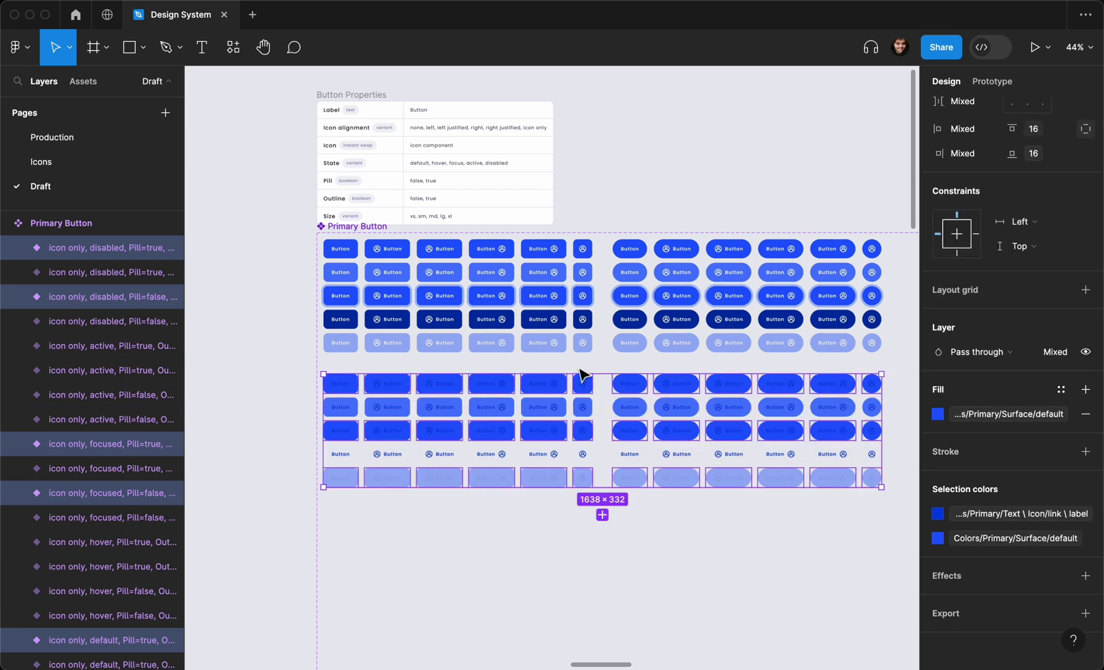
pyautogui.hotkey('ctrl', 'z')
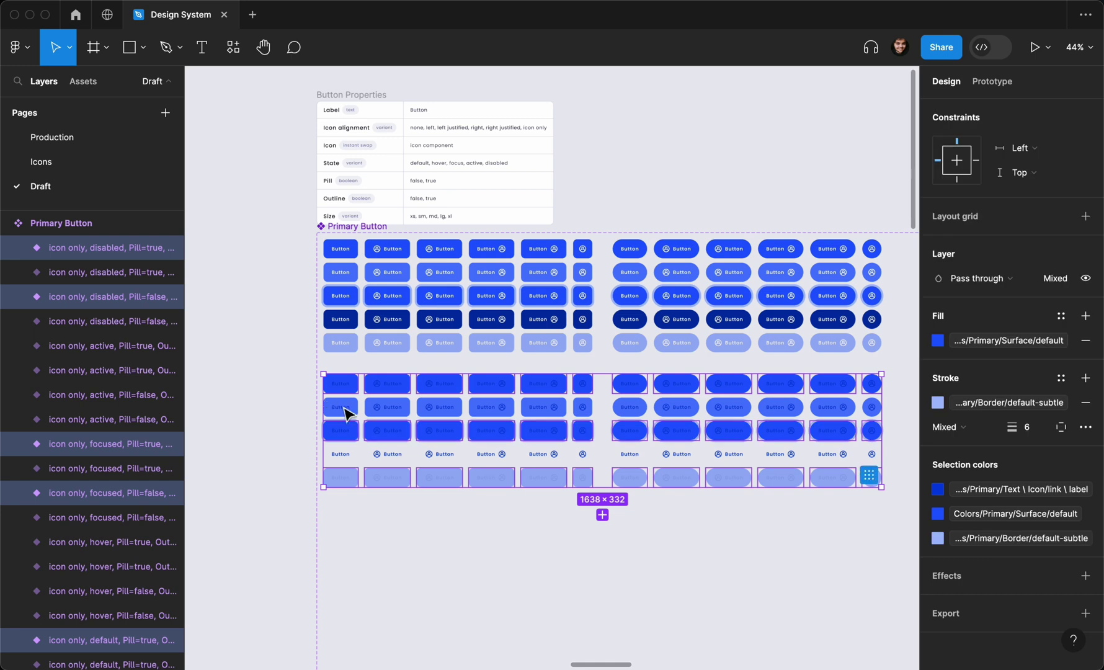
# Isolate the outline variants that use Colors/Primary/Surface/default-light and remove their fill
pyautogui.moveTo(284, 376); pyautogui.dragTo(878, 491)
pyautogui.scroll(-8, 997, 486)
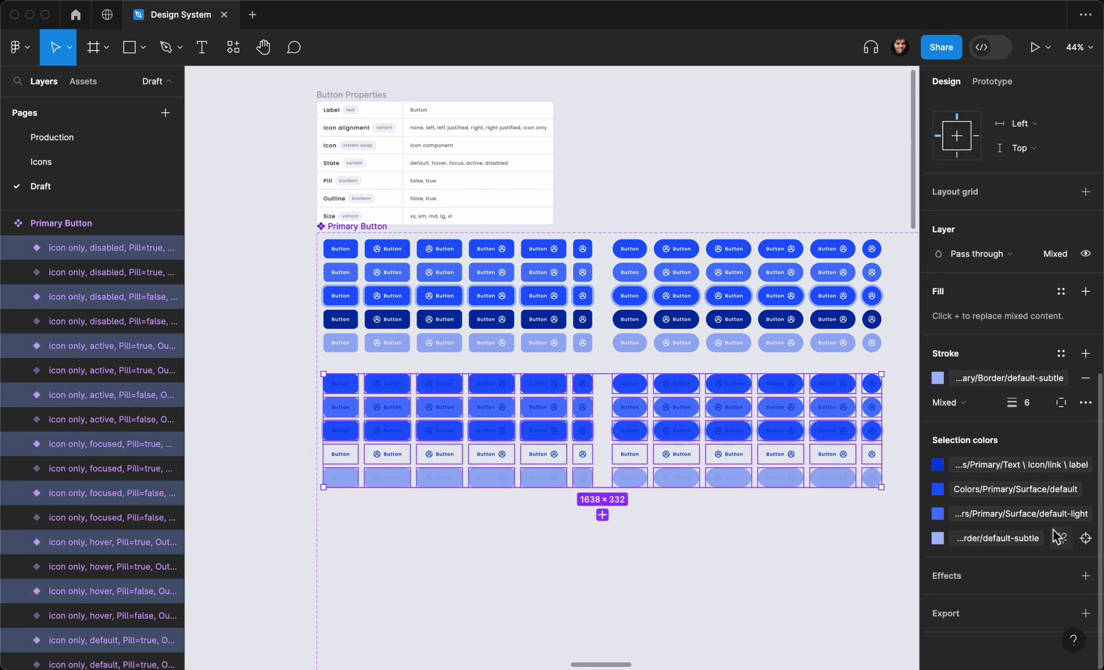
pyautogui.click(1086, 515)
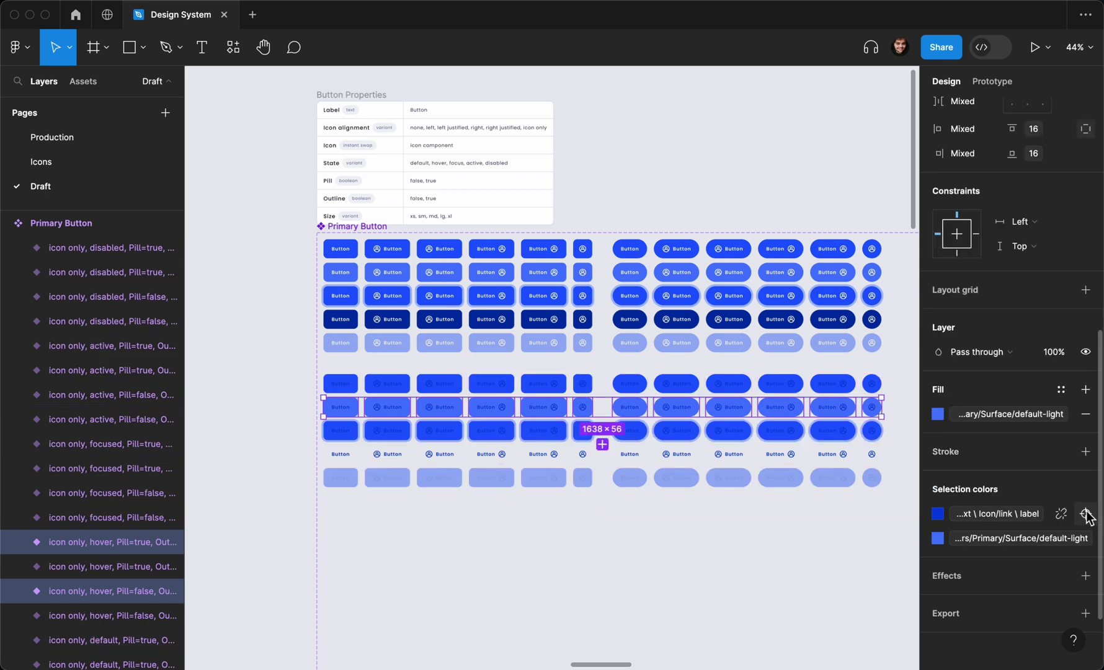
pyautogui.click(1086, 412)
# Isolate the outline variants that use Colors/Primary/Surface/default and remove their fill
pyautogui.moveTo(288, 371); pyautogui.dragTo(904, 520)
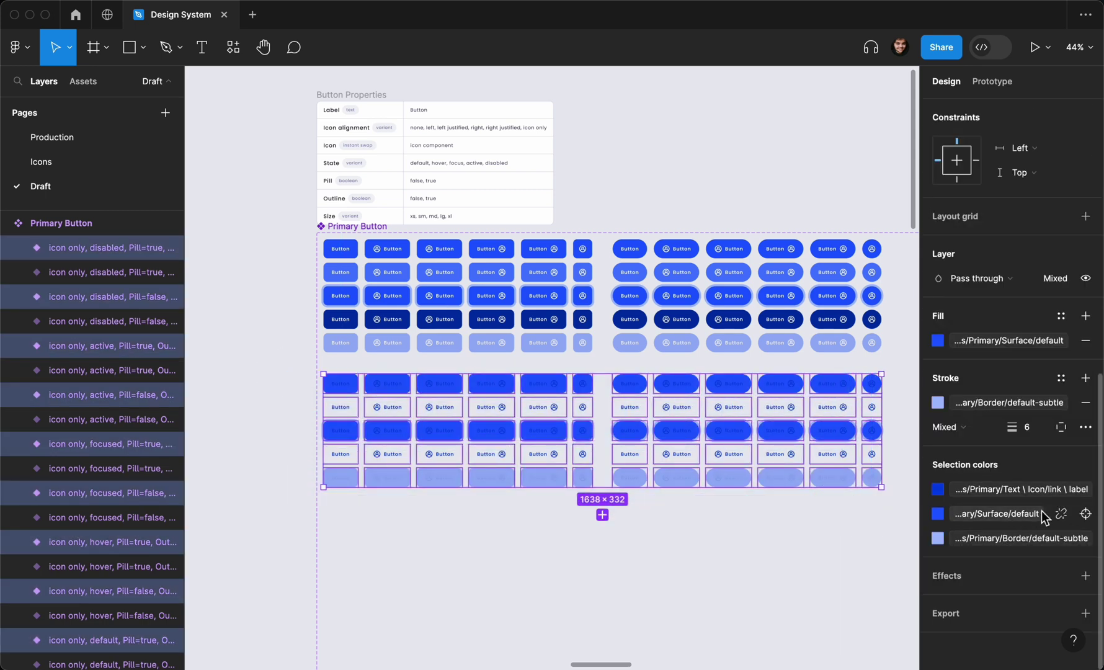
pyautogui.click(1085, 514)
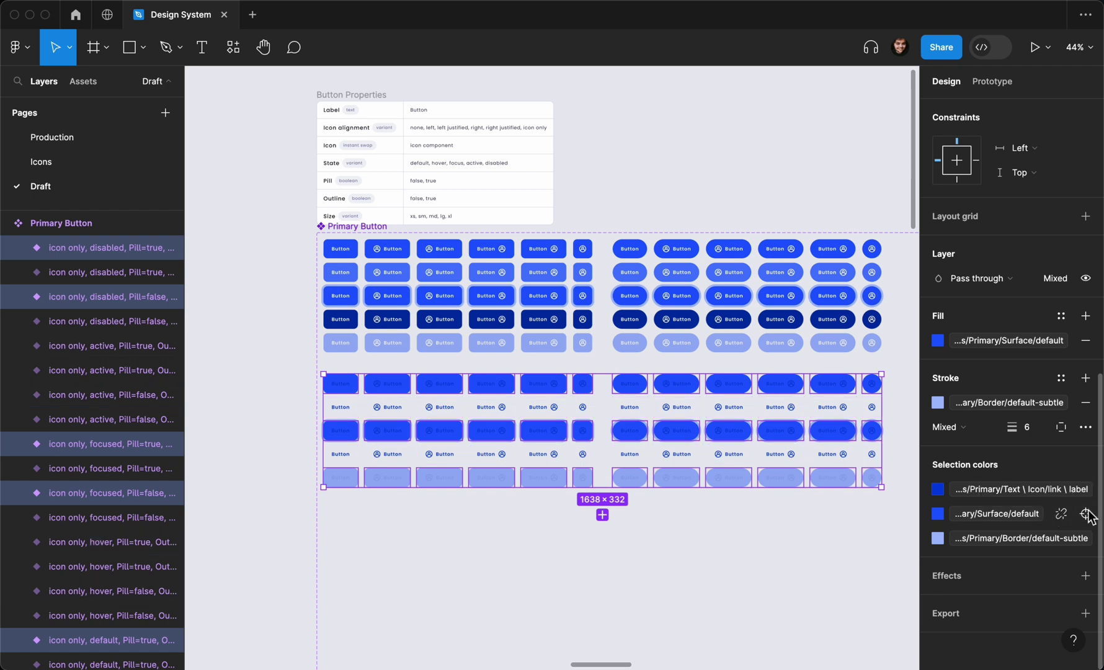
pyautogui.click(1085, 340)
pyautogui.scroll(1, 666, 408)
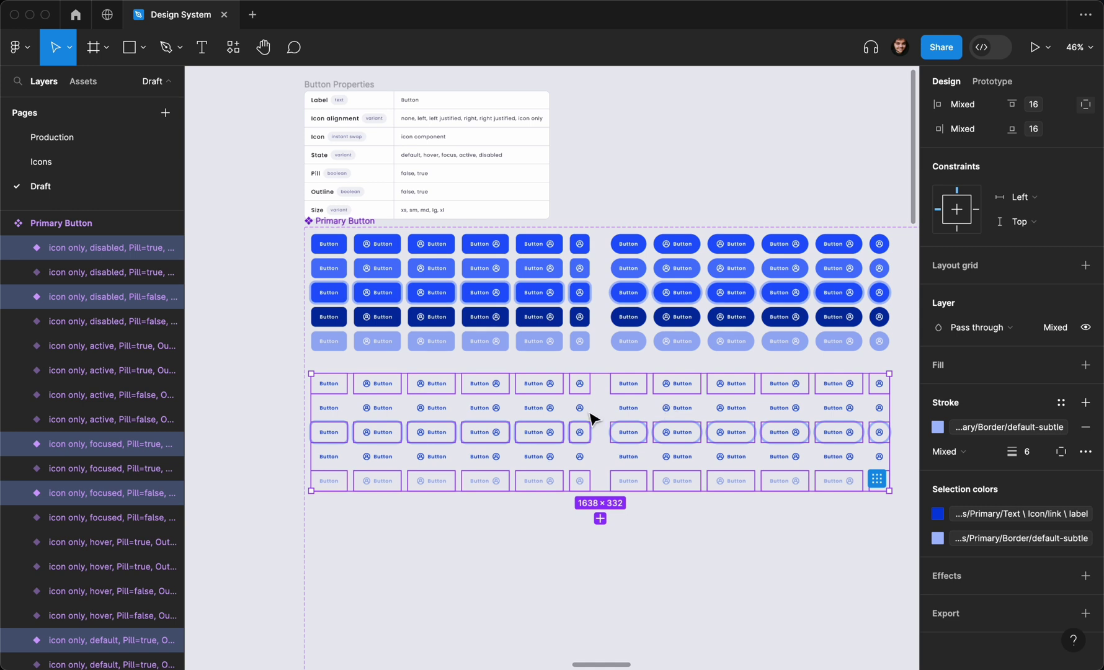
pyautogui.click(292, 399)
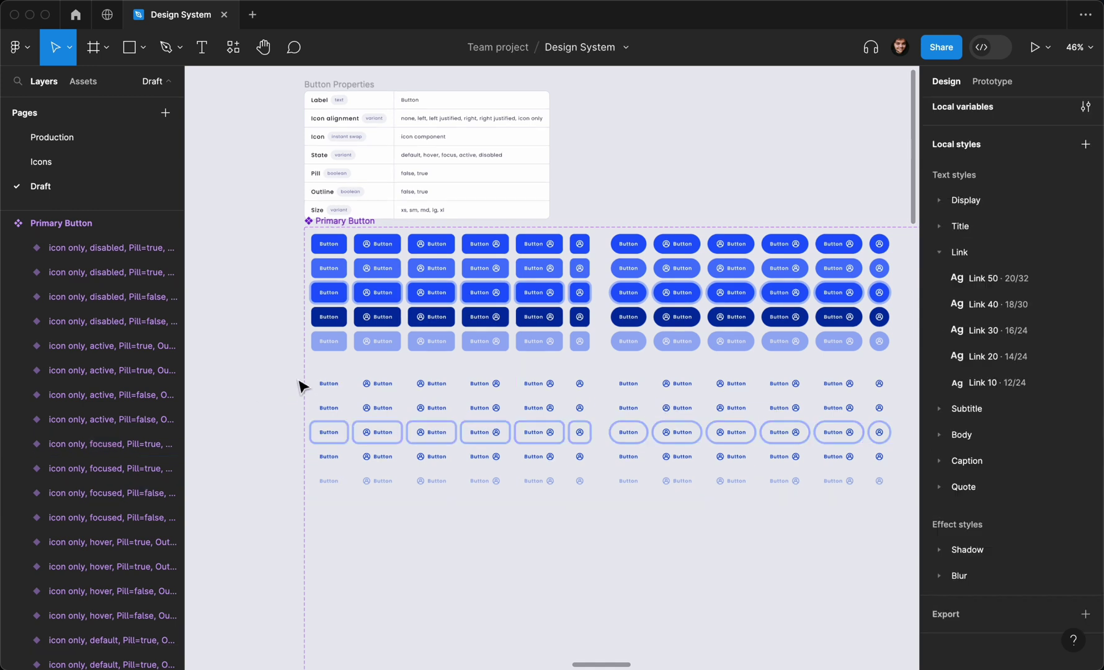
# Apply the Colors/Primary/Border/default variable as the stroke of the default and disabled outline variants
pyautogui.moveTo(292, 374); pyautogui.dragTo(899, 390)
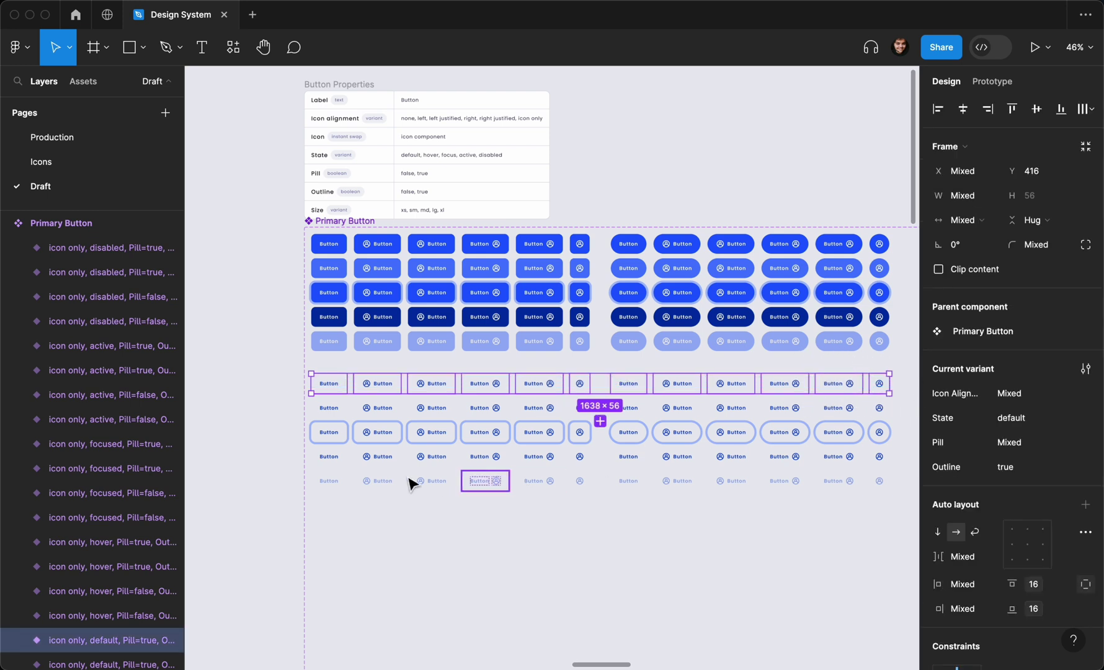
pyautogui.moveTo(264, 486); pyautogui.dragTo(911, 493)
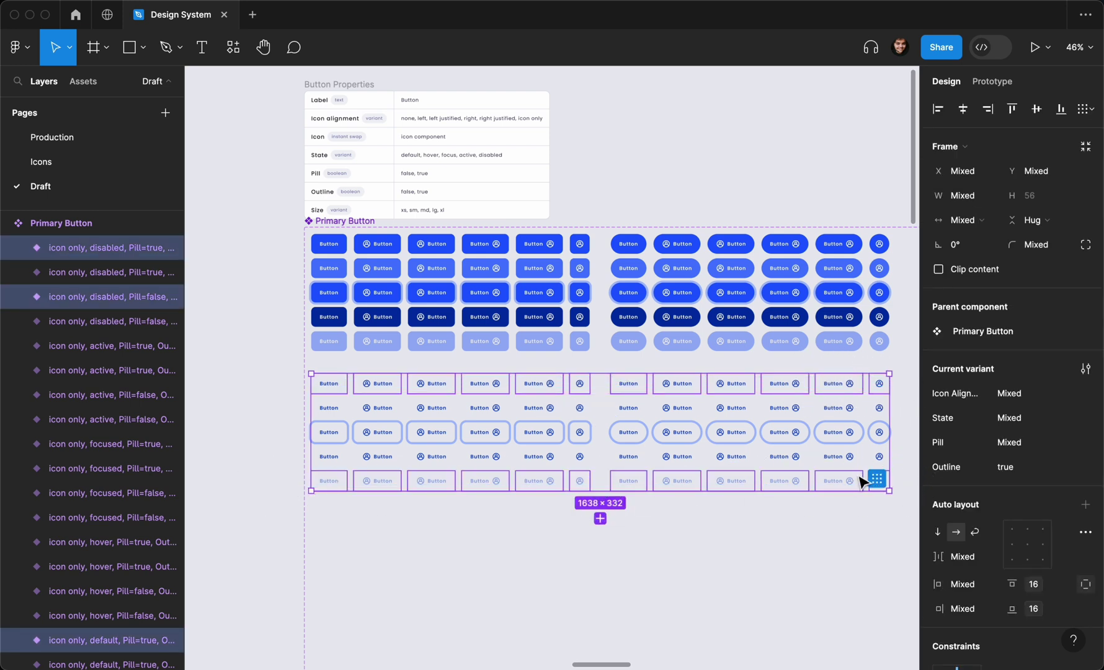
pyautogui.scroll(-6, 1011, 474)
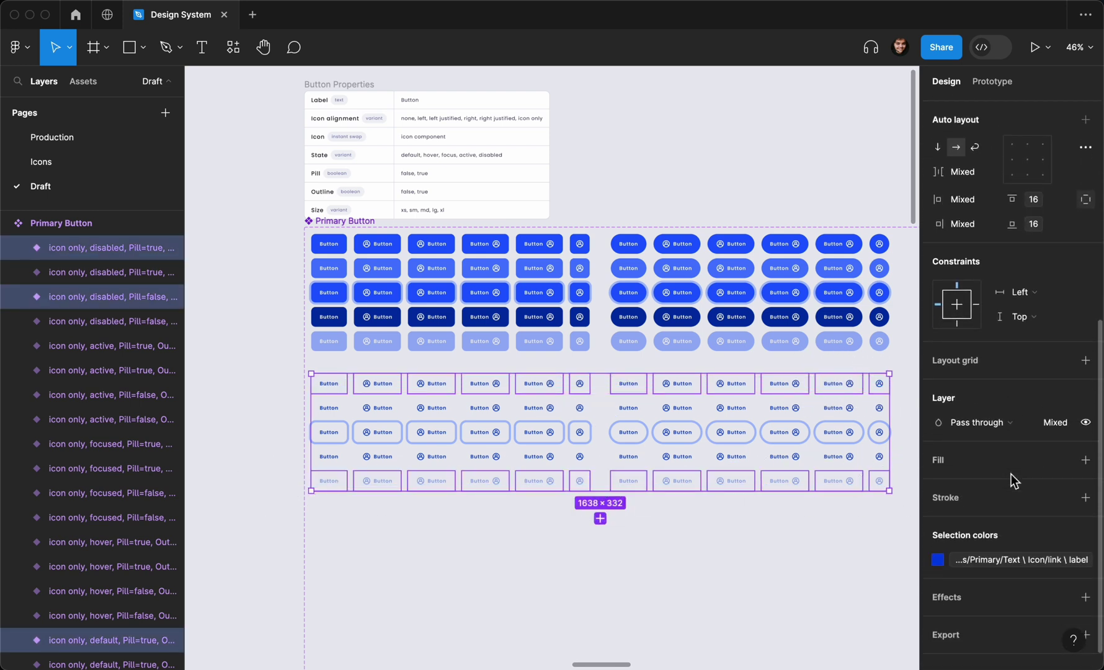
pyautogui.scroll(-1, 1011, 481)
pyautogui.click(1061, 475)
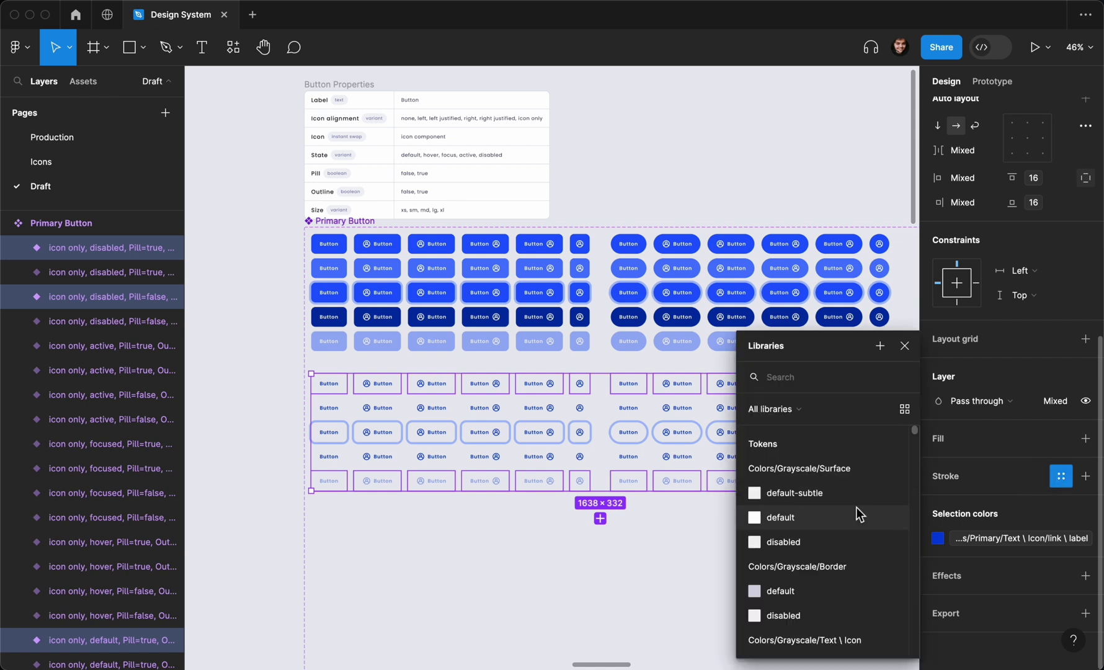
pyautogui.write('border')
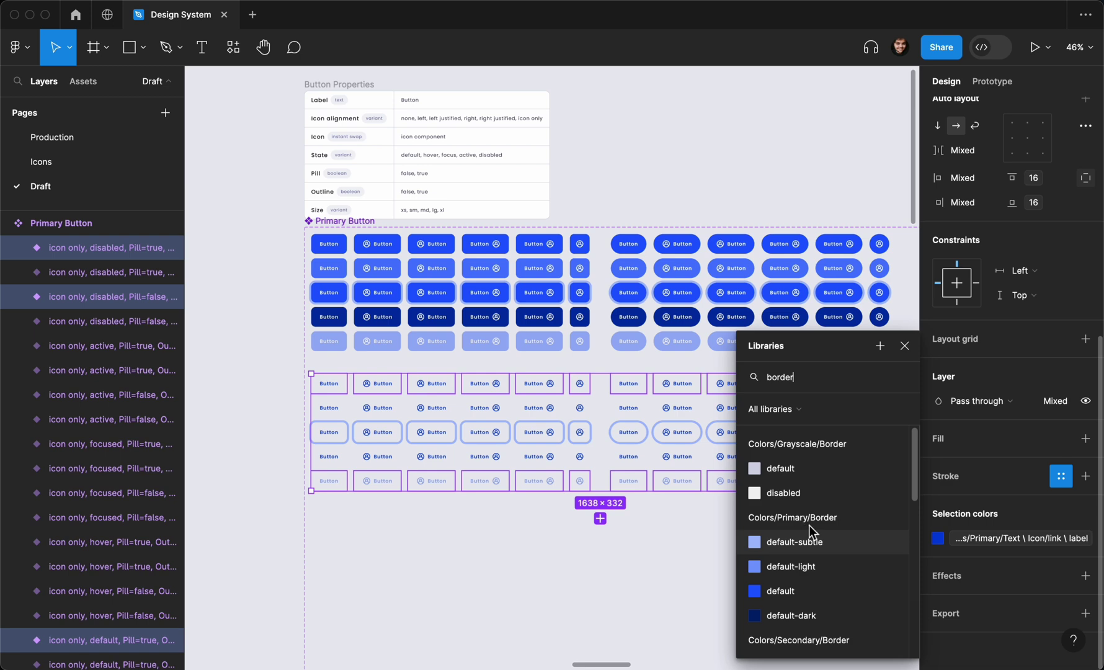
pyautogui.click(792, 591)
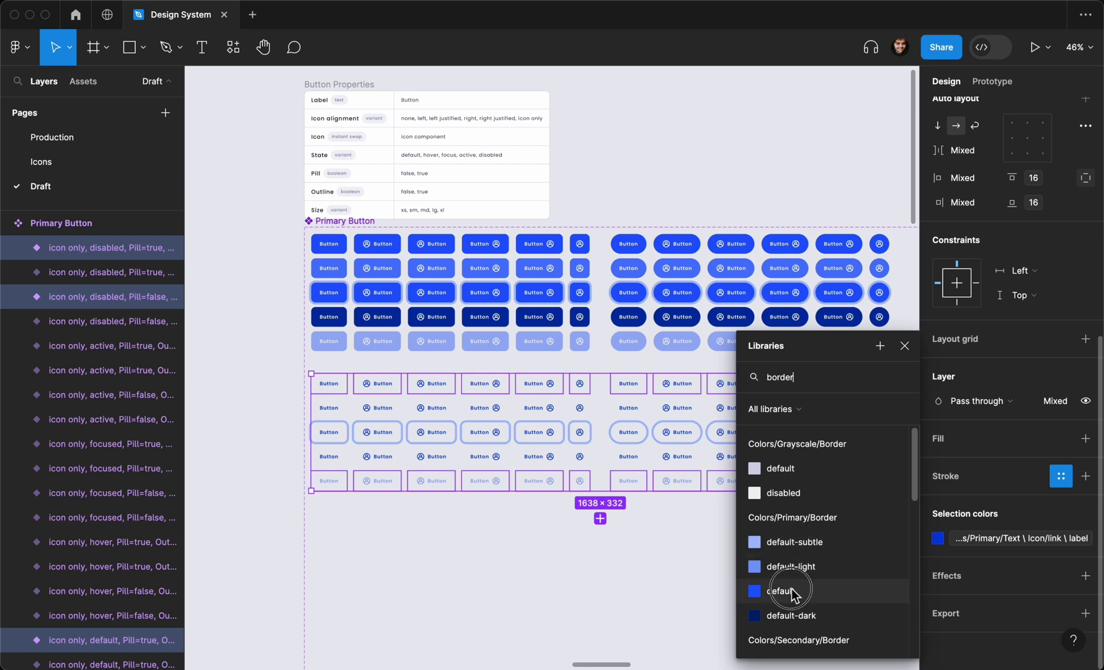
pyautogui.scroll(2, 627, 413)
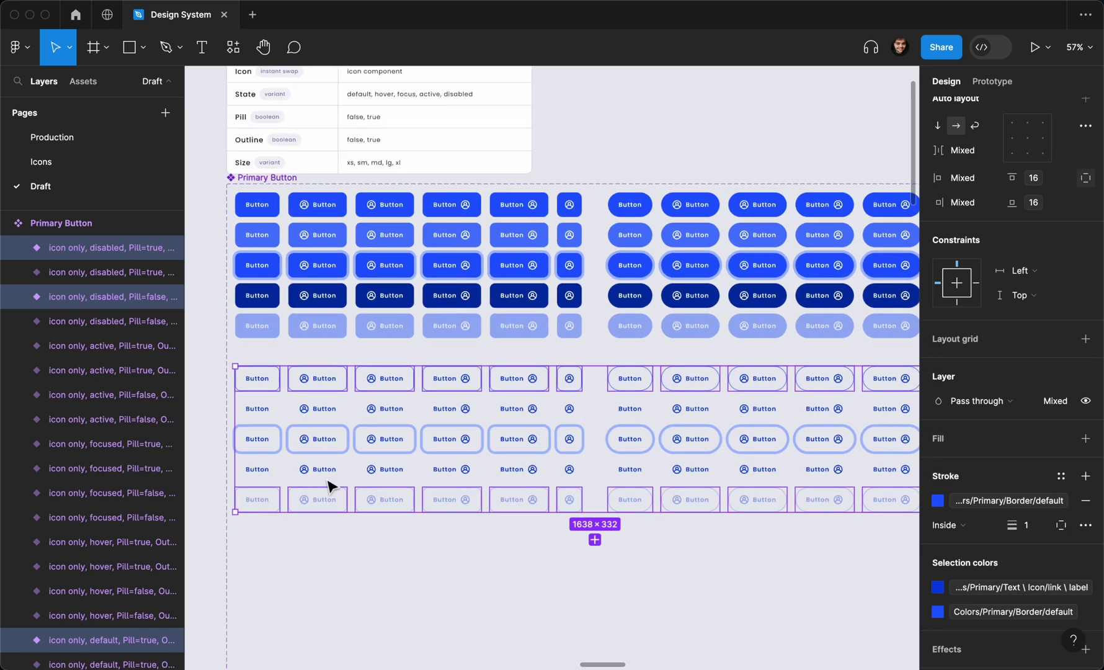
# Change the label and icon colour of the active outline variants to Colors/Primary/Text \ Icon/link-dark
pyautogui.scroll(-2, 329, 486)
pyautogui.click(226, 468)
pyautogui.moveTo(222, 464); pyautogui.dragTo(845, 477)
pyautogui.scroll(-6, 979, 481)
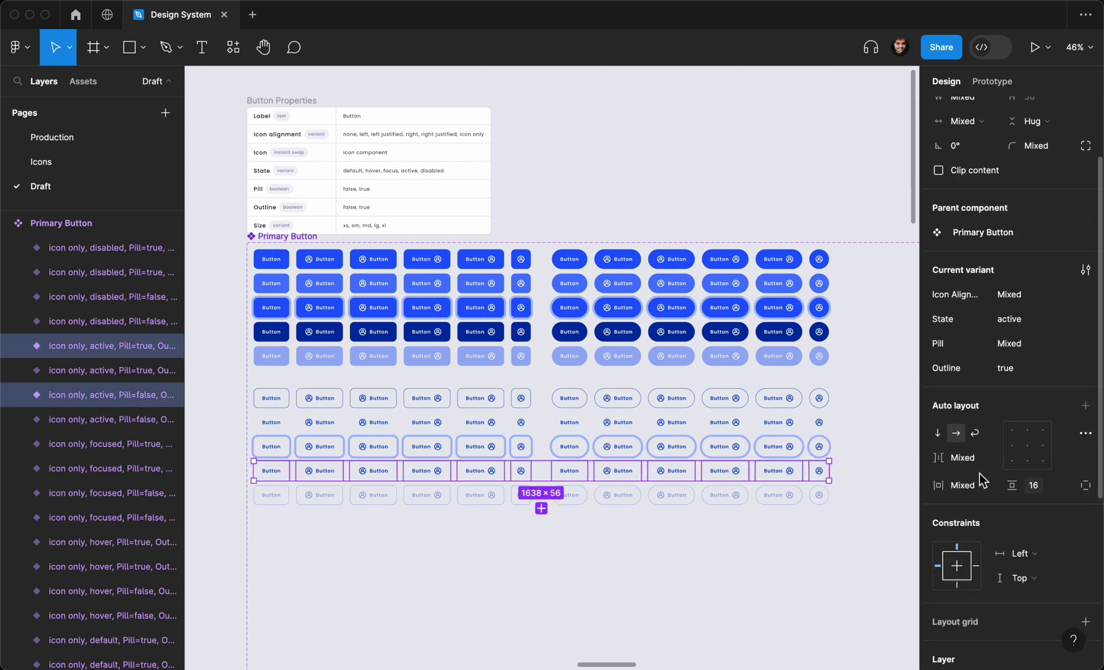
pyautogui.click(1009, 541)
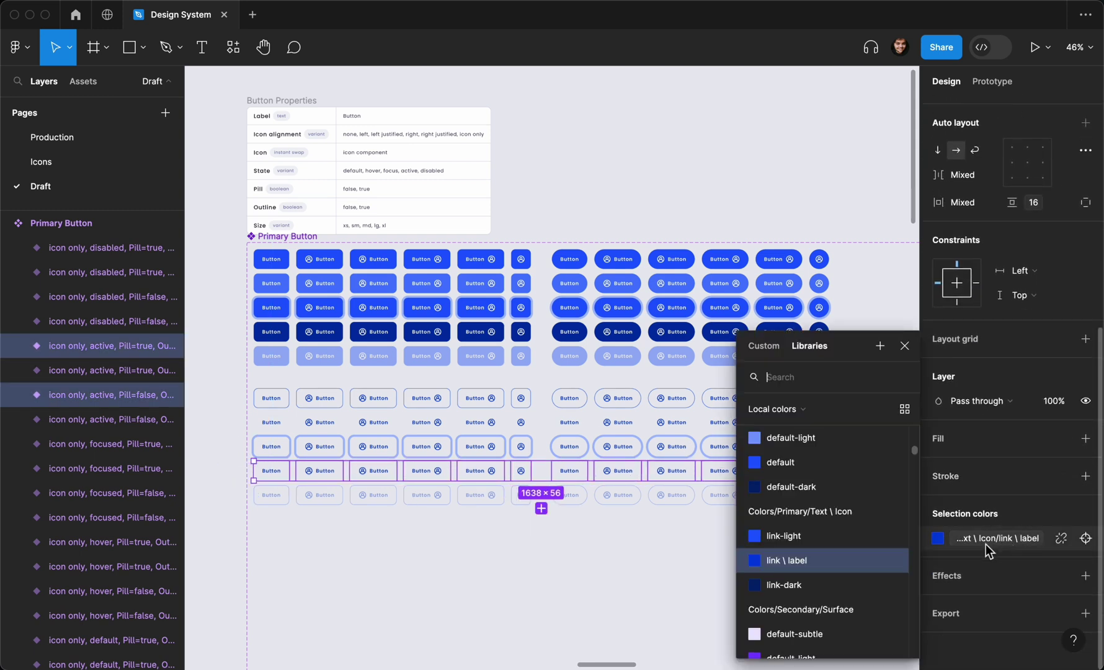
pyautogui.press('Escape')
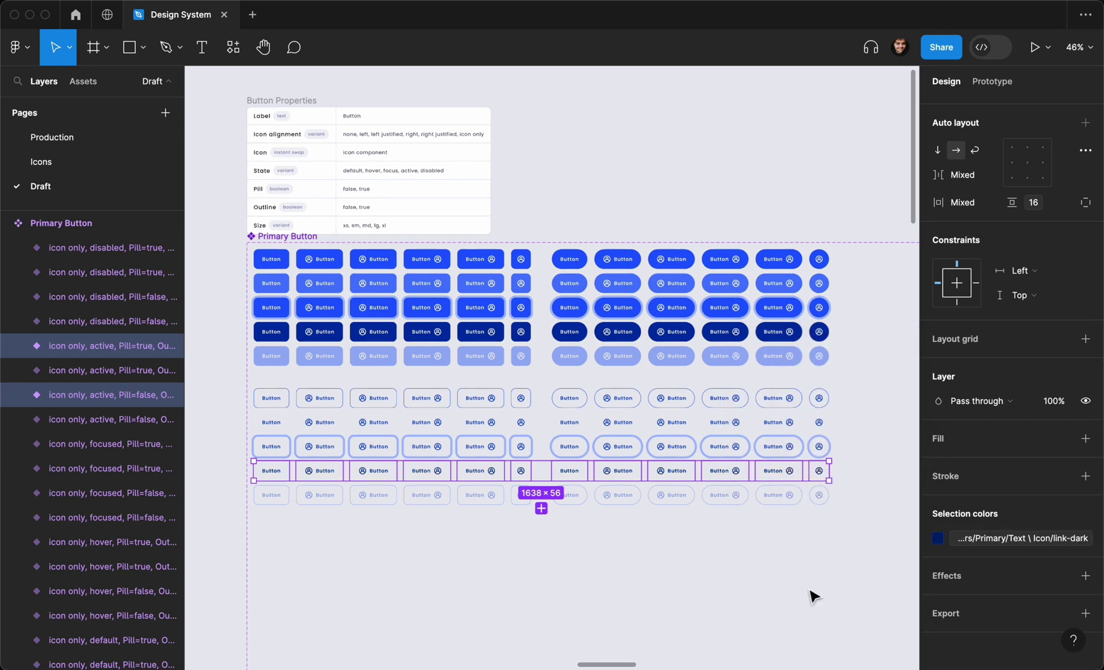
# Change the label and icon colour of the hover outline variants to Colors/Primary/Text \ Icon/link-light
pyautogui.moveTo(221, 424); pyautogui.dragTo(859, 434)
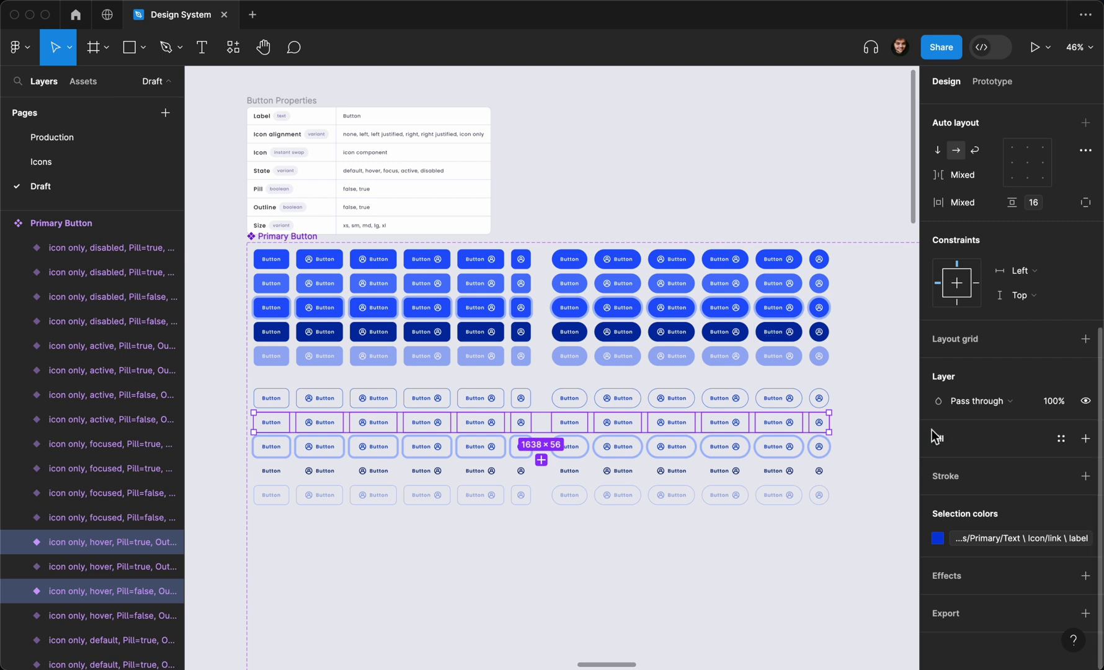
pyautogui.click(1005, 538)
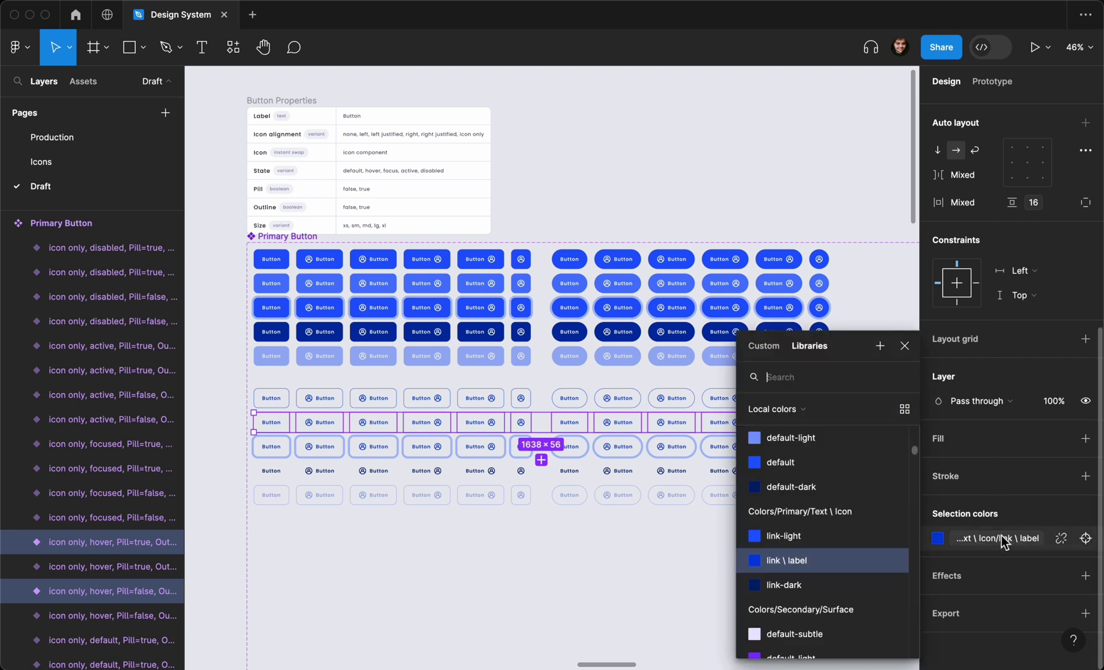
pyautogui.click(806, 583)
pyautogui.click(1005, 539)
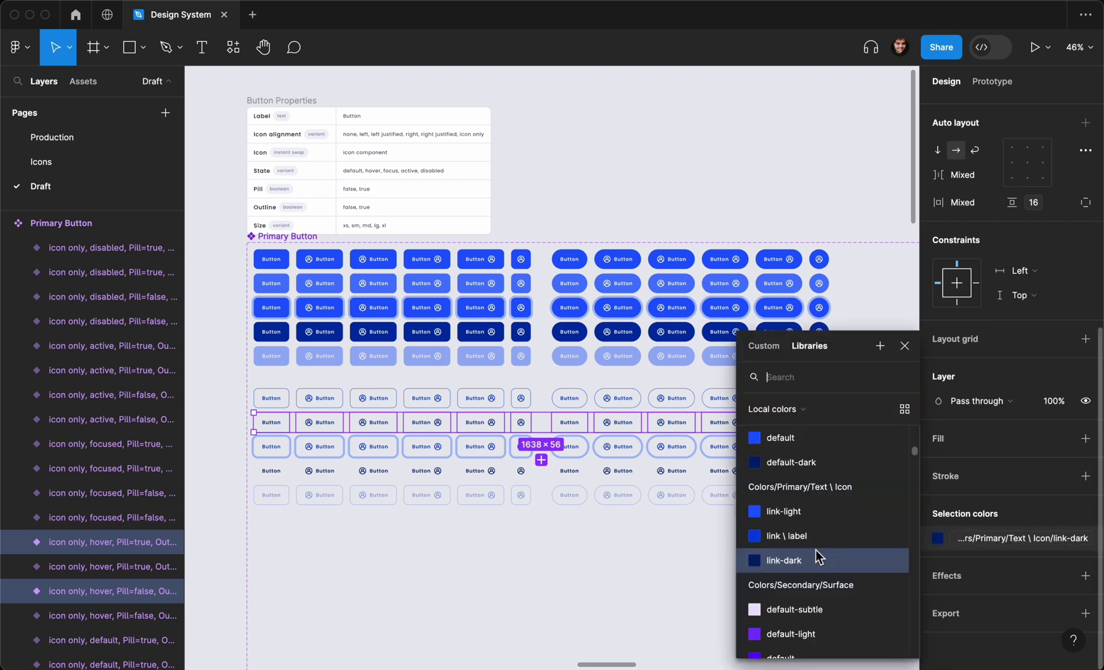
pyautogui.click(800, 514)
pyautogui.scroll(2, 291, 426)
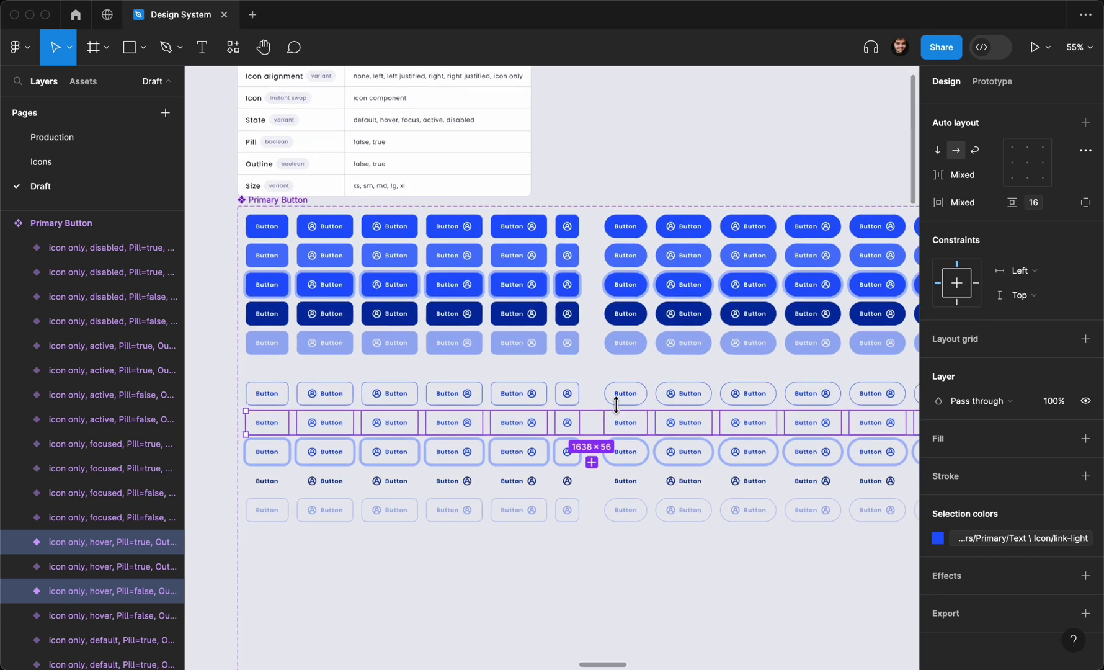
# Apply the Colors/Primary/Border/default-light variable as the stroke of the hover outline variants
pyautogui.click(1061, 476)
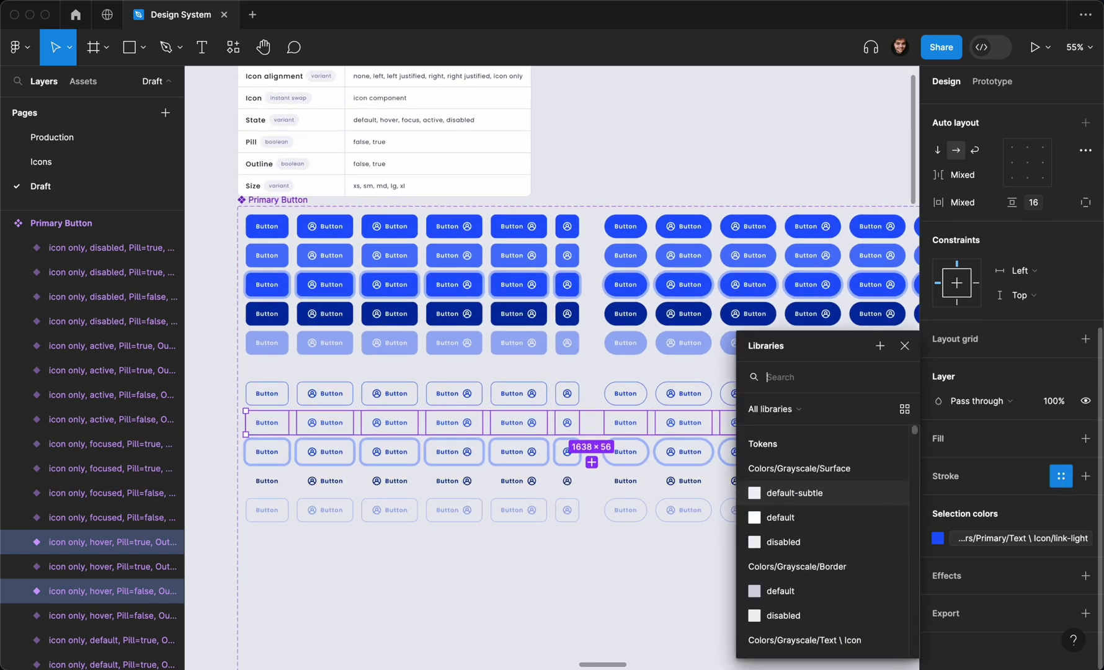
pyautogui.write('border')
pyautogui.click(772, 573)
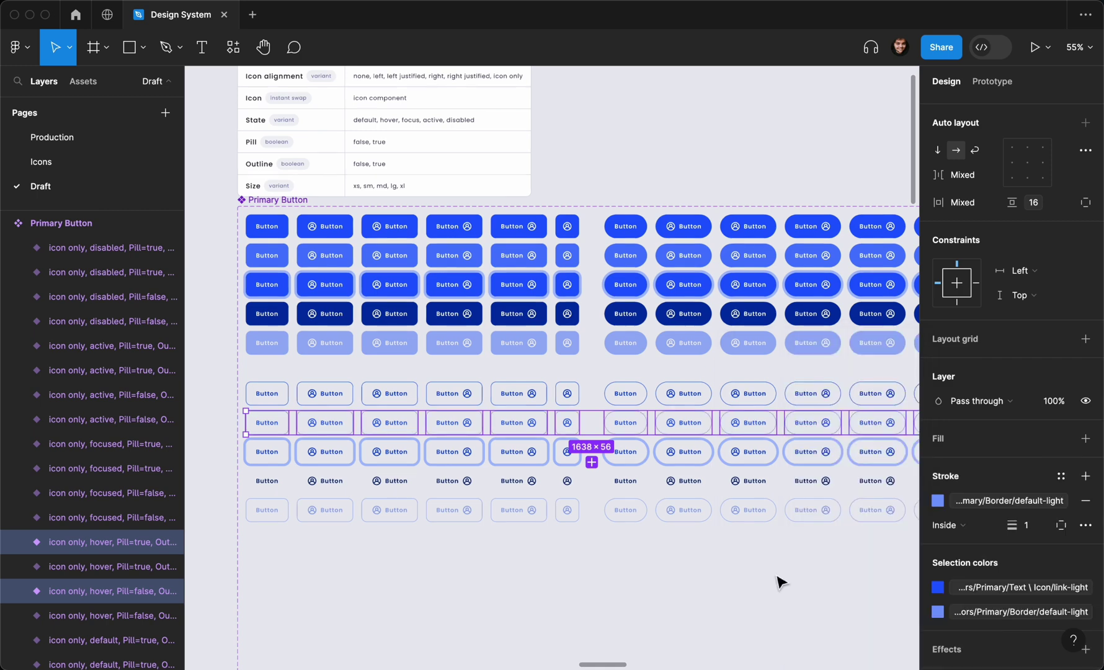
# Apply the Colors/Primary/Border/default-dark variable as the stroke of the active outline variants
pyautogui.moveTo(211, 482); pyautogui.dragTo(905, 487)
pyautogui.scroll(-5, 1062, 584)
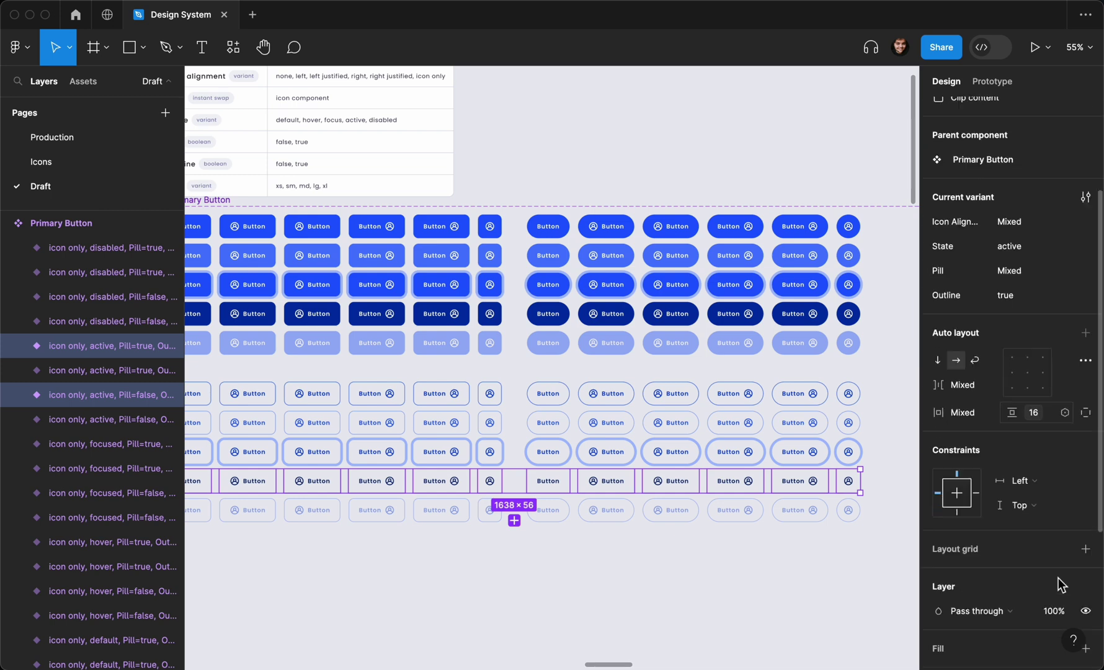
pyautogui.click(1060, 605)
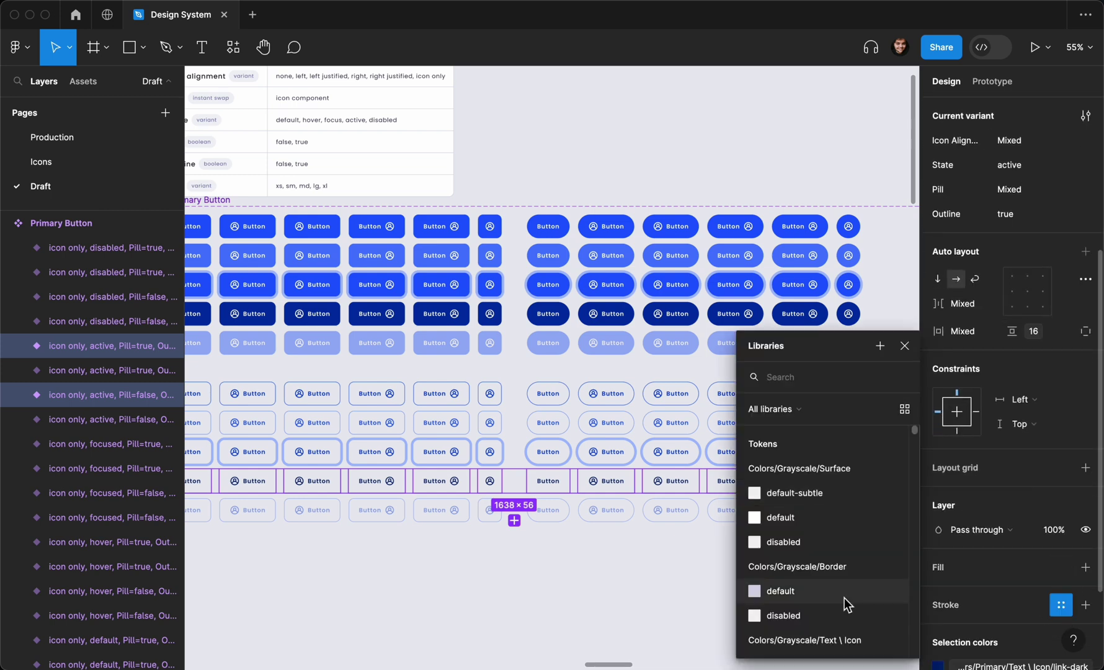
pyautogui.write('border')
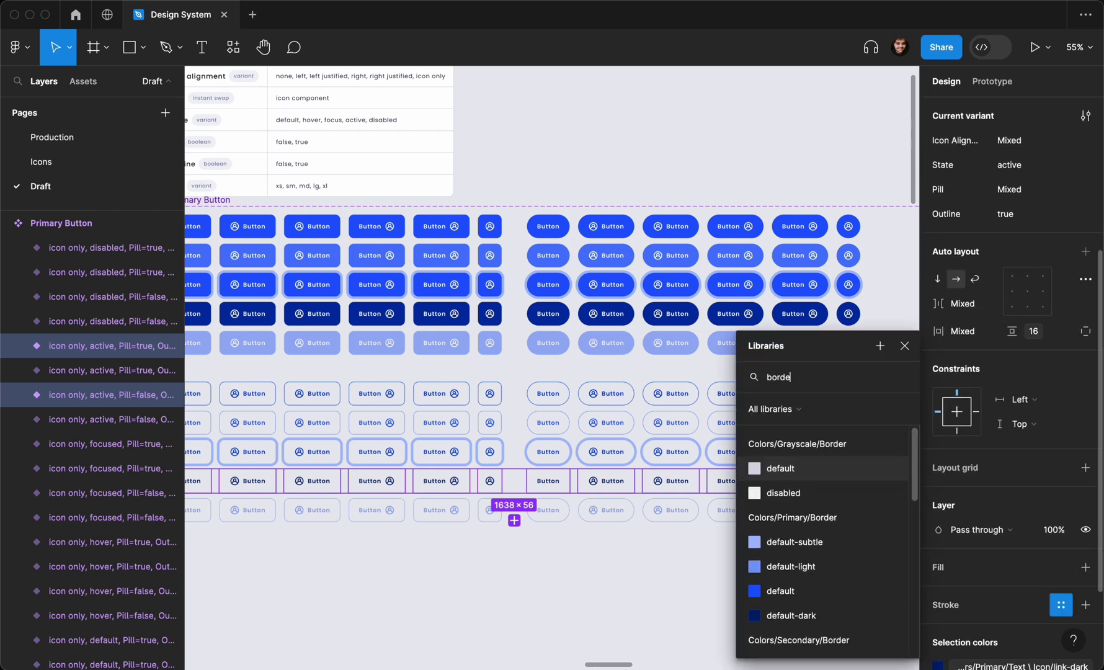
pyautogui.click(804, 599)
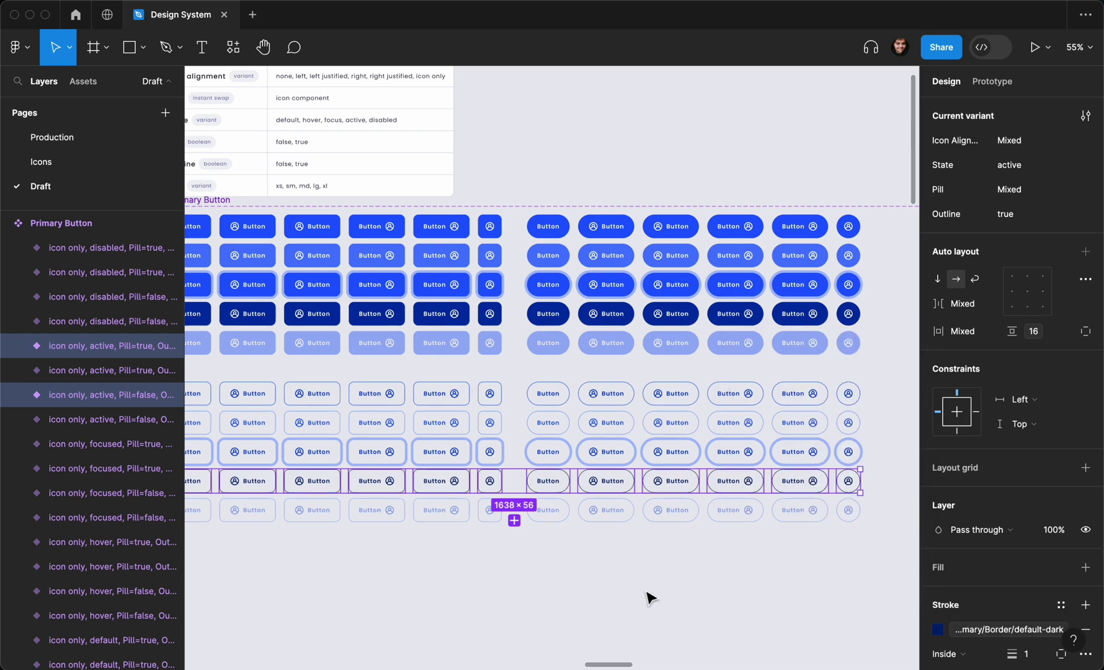
pyautogui.click(648, 595)
# Examine the styling of the outline variants up close and compare them with the filled variants
pyautogui.hscroll(-2, 602, 580)
pyautogui.hscroll(-5, 601, 581)
pyautogui.scroll(5, 601, 581)
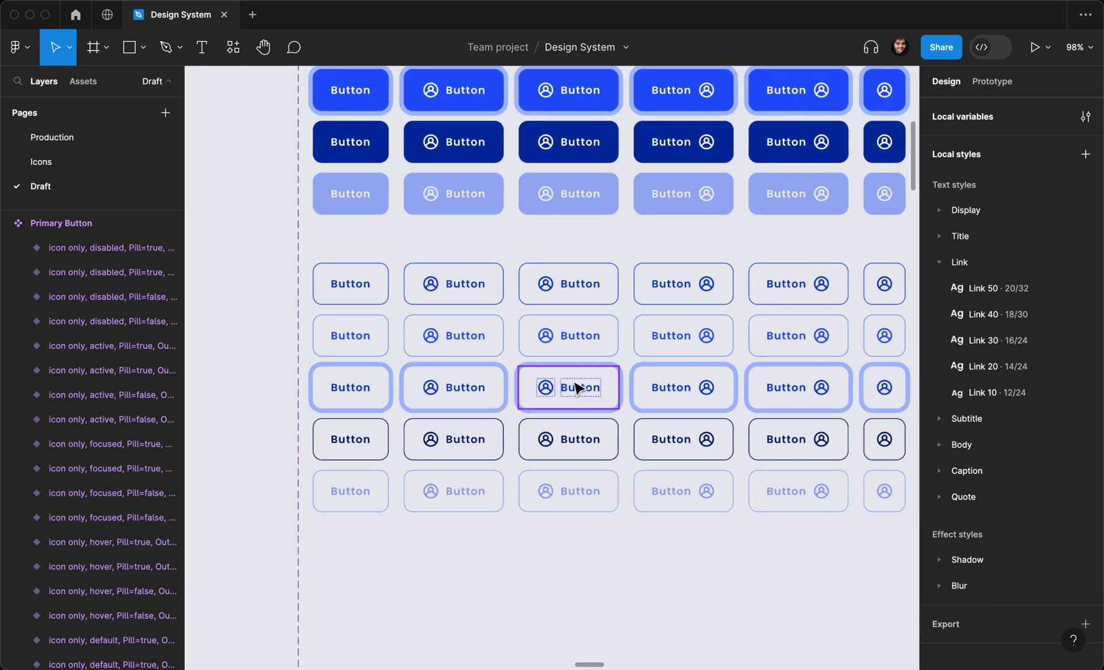
pyautogui.scroll(-1, 576, 385)
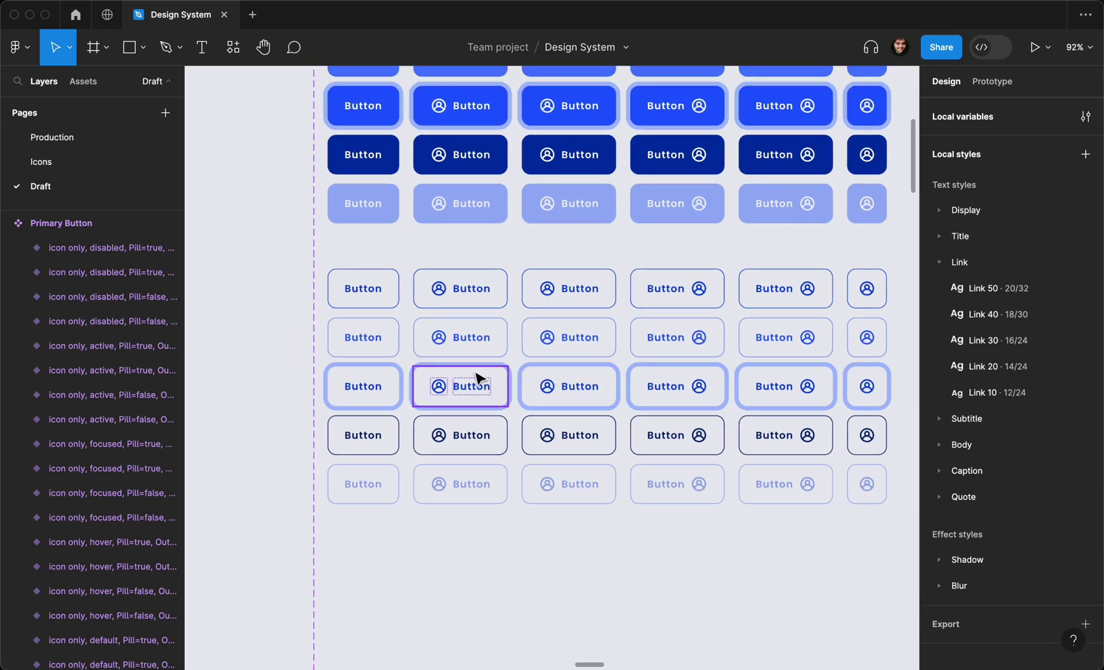
pyautogui.scroll(-4, 436, 393)
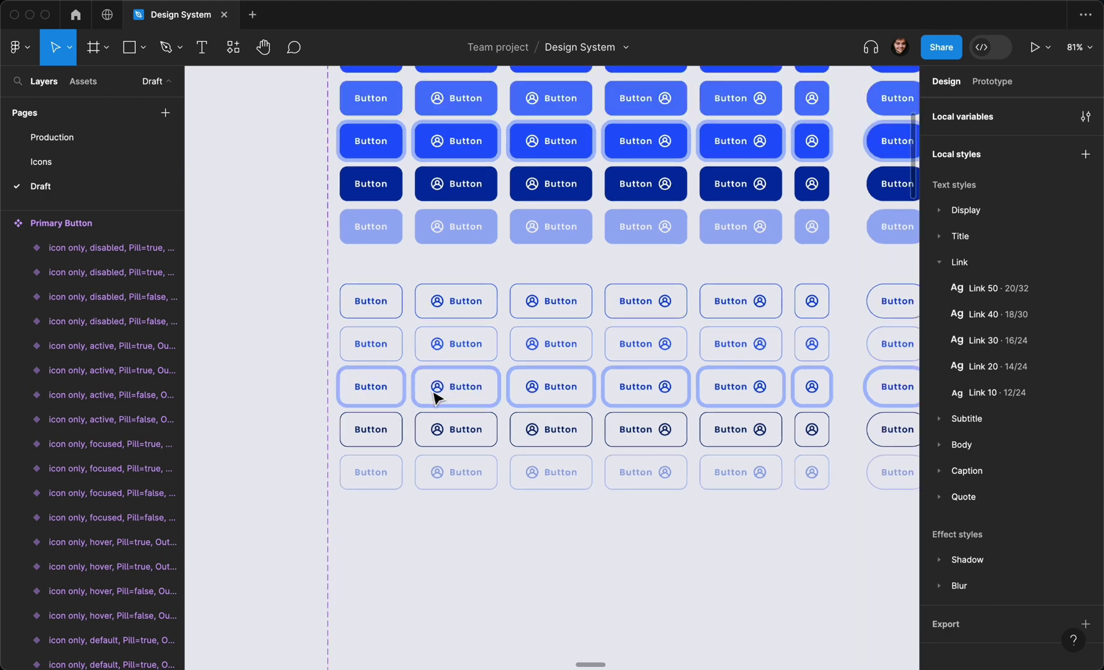
pyautogui.scroll(-3, 299, 414)
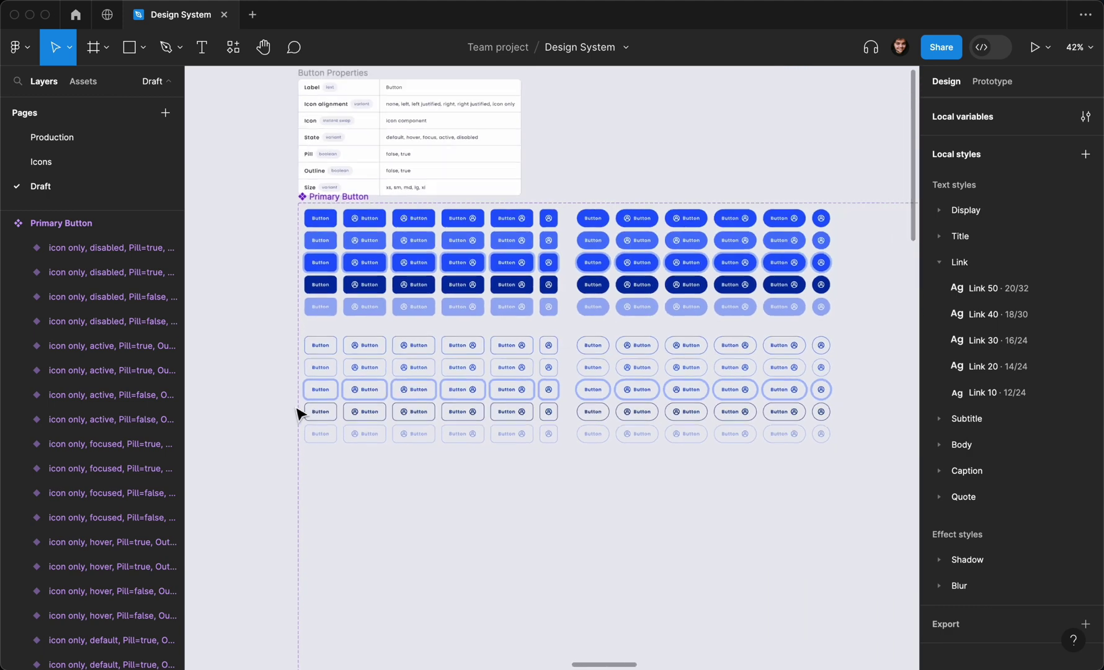
pyautogui.scroll(2, 346, 283)
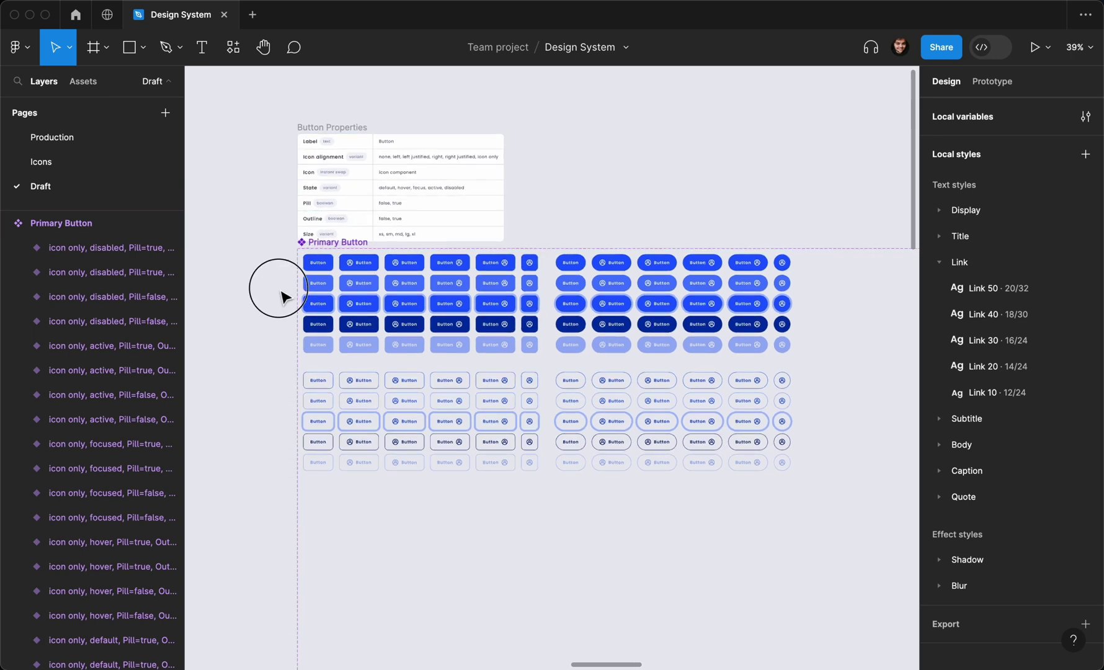
# Move all variants together farther down inside the Primary Button component set to clear space above them
pyautogui.scroll(-3, 282, 295)
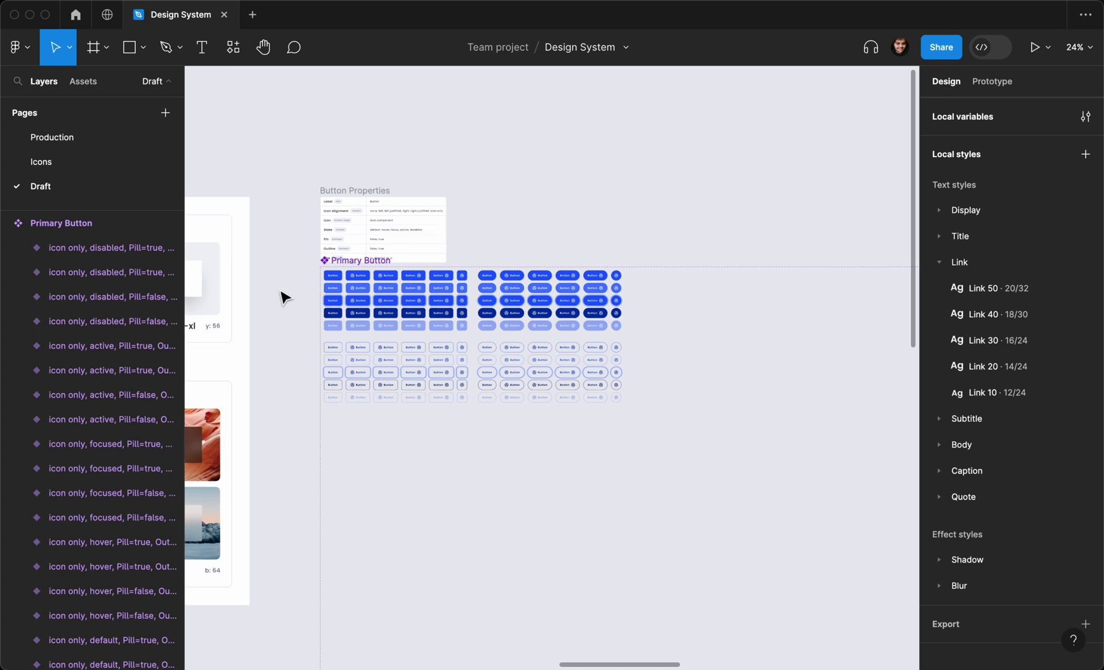
pyautogui.scroll(-1, 283, 297)
pyautogui.click(313, 234)
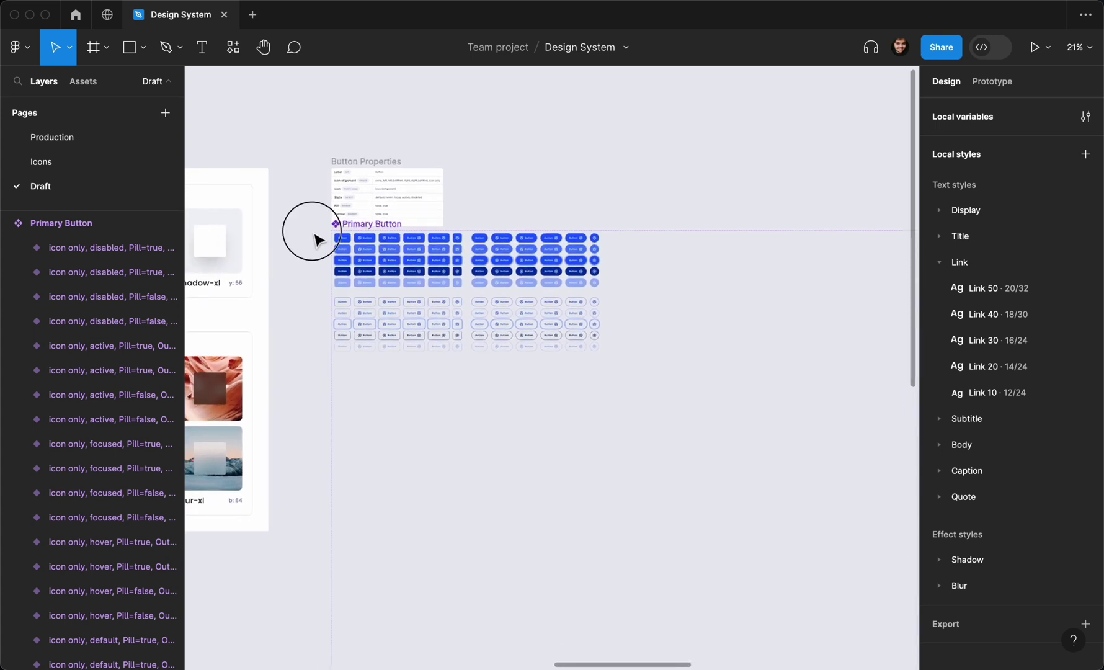
pyautogui.moveTo(313, 234); pyautogui.dragTo(737, 446)
pyautogui.scroll(-3, 539, 360)
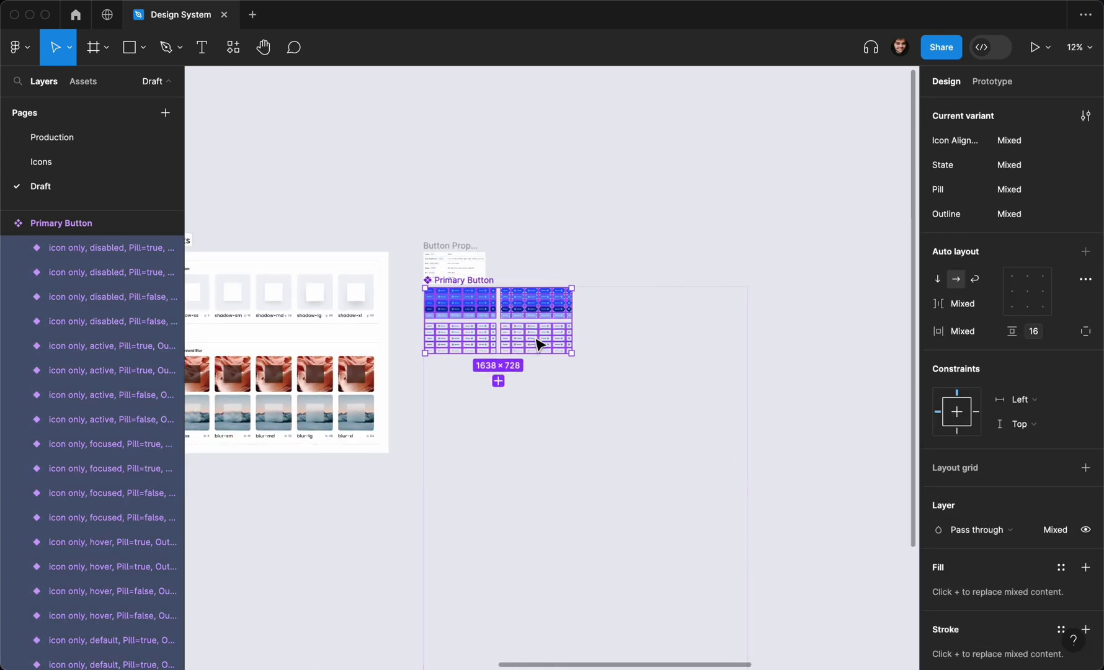
pyautogui.moveTo(538, 344); pyautogui.dragTo(549, 499)
pyautogui.scroll(10, 458, 330)
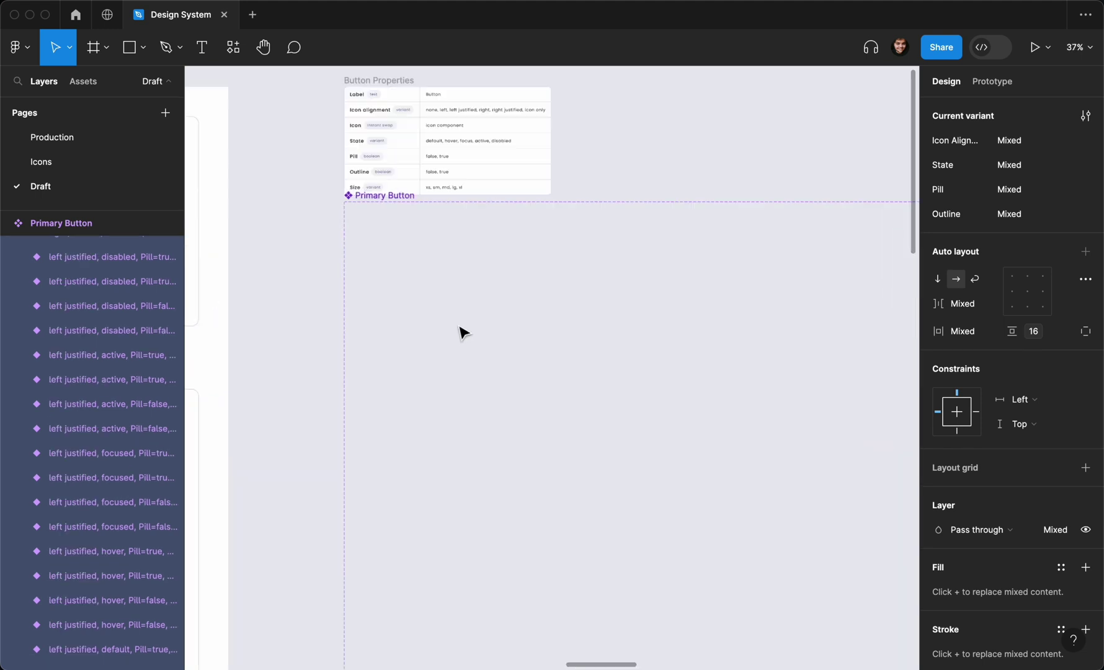
# Duplicate the whole grid of button variants and place the copy directly above the original inside the Primary Button component set
pyautogui.click(434, 209)
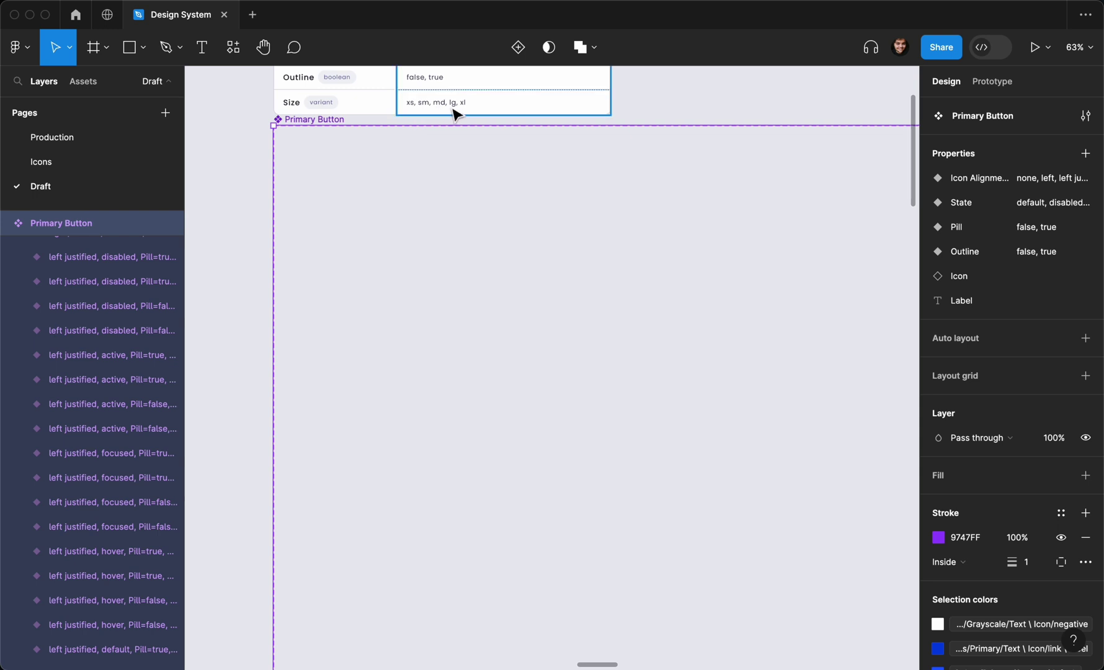
pyautogui.scroll(-8, 449, 234)
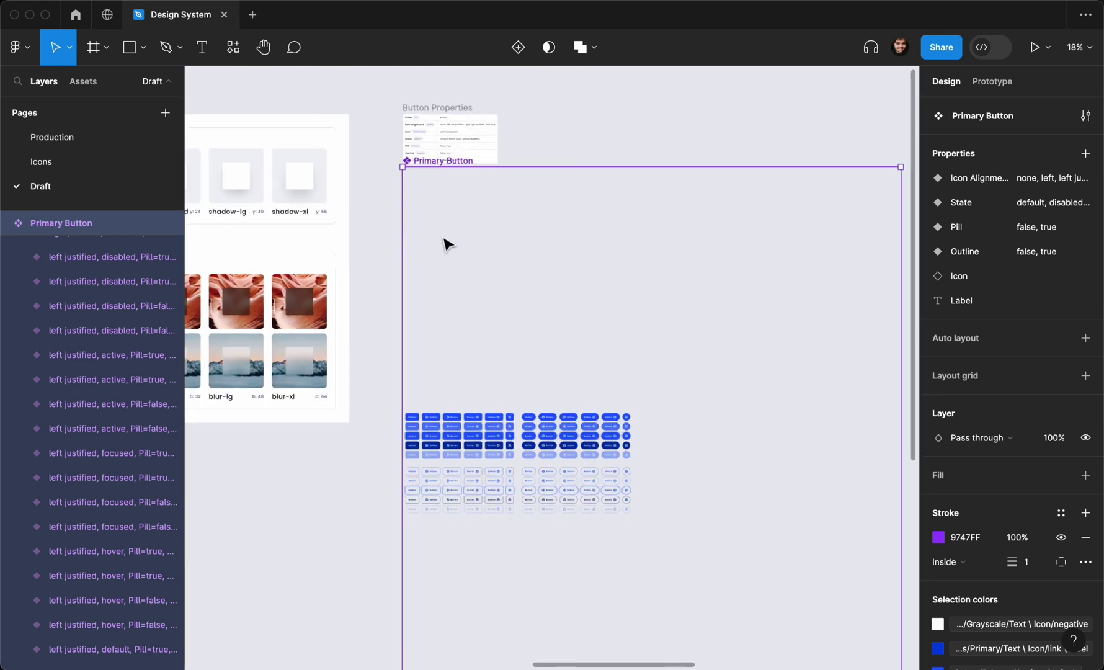
pyautogui.click(390, 357)
pyautogui.moveTo(387, 374); pyautogui.dragTo(712, 554)
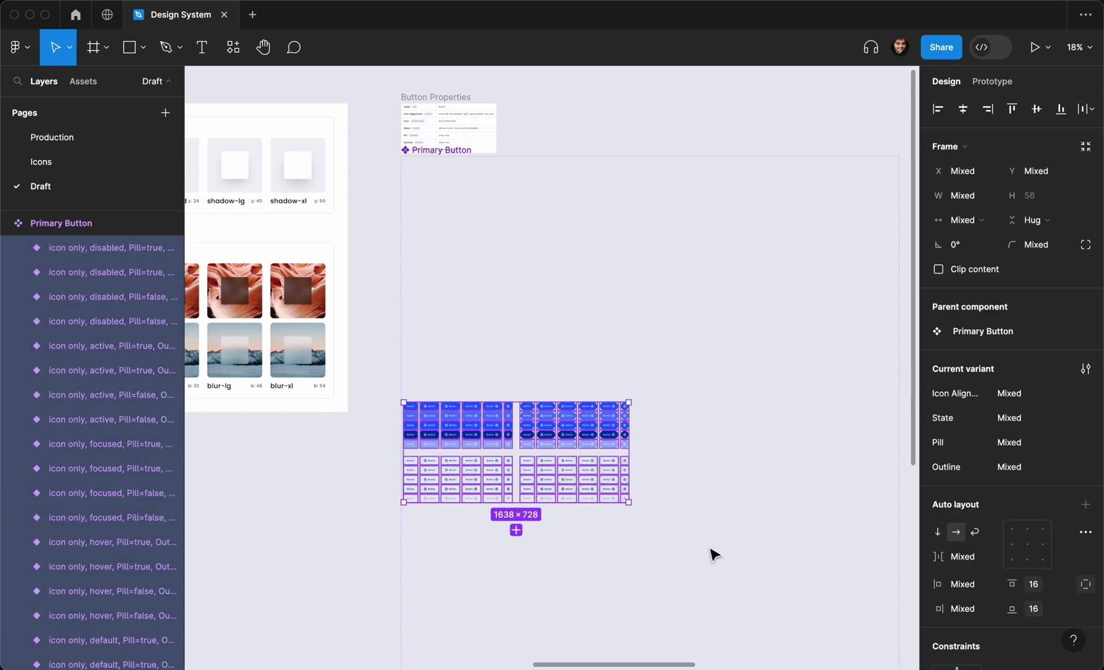
pyautogui.scroll(-3, 744, 484)
pyautogui.hscroll(2, 745, 484)
pyautogui.scroll(-3, 756, 472)
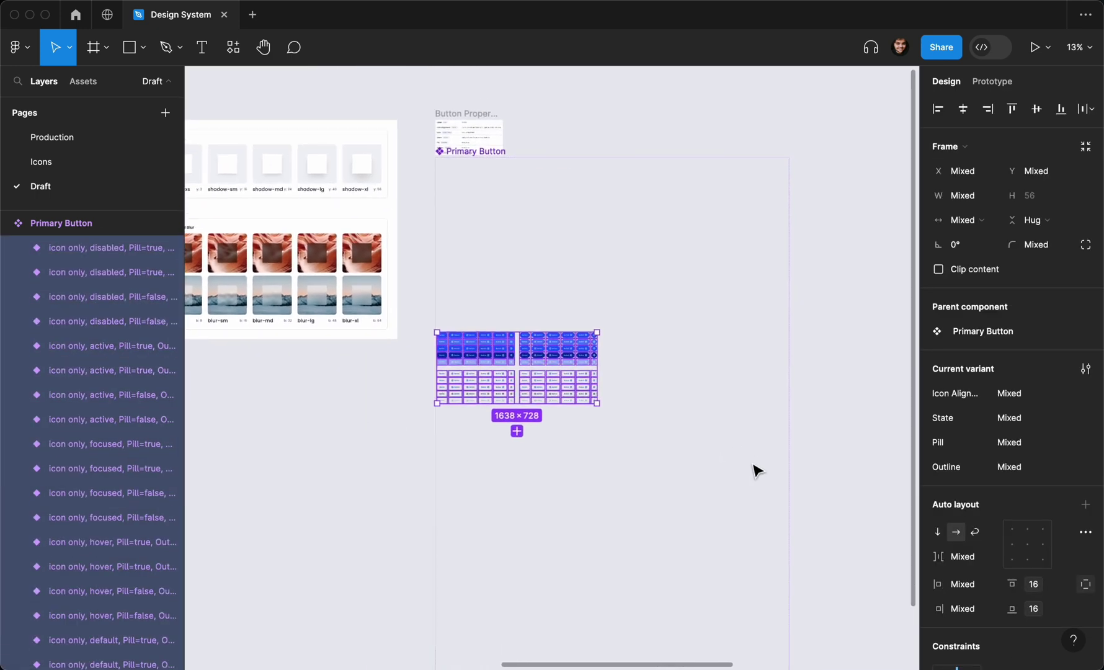
pyautogui.moveTo(578, 367); pyautogui.dragTo(571, 288)
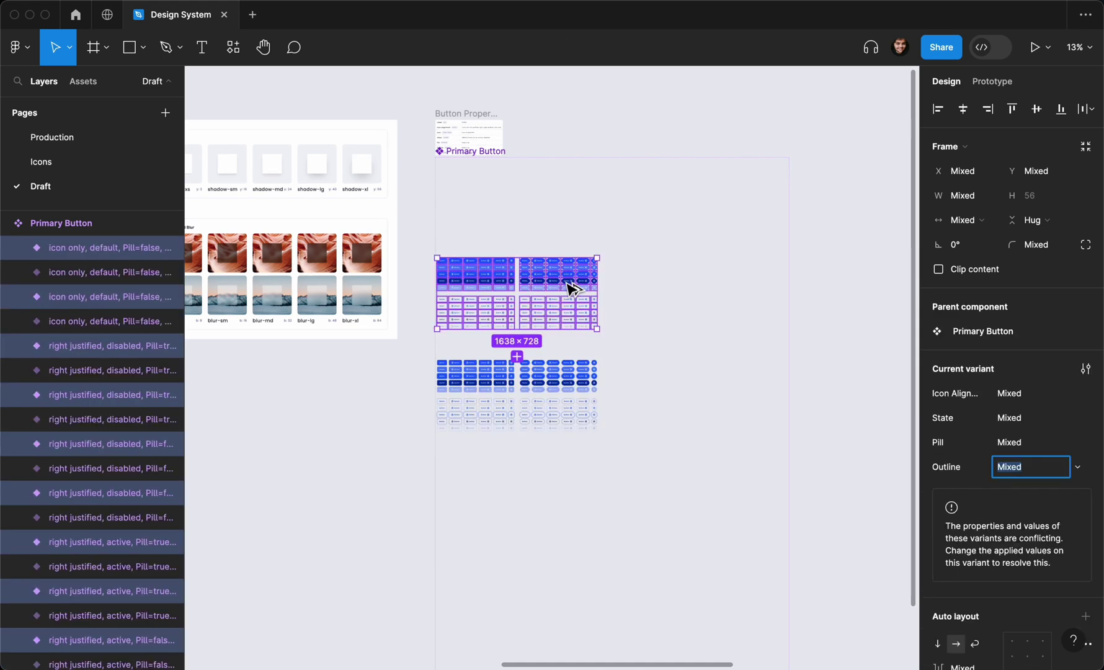
pyautogui.scroll(5, 571, 288)
pyautogui.scroll(-4, 571, 289)
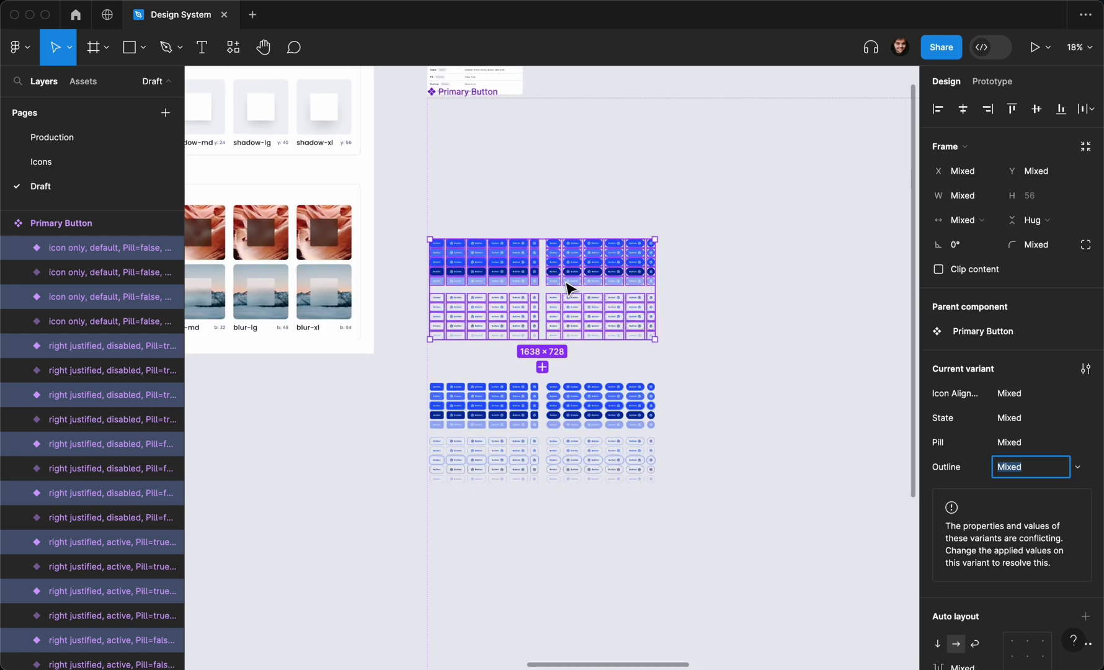
# Add a variant property named Size with the value md to the Primary Button component set
pyautogui.click(463, 100)
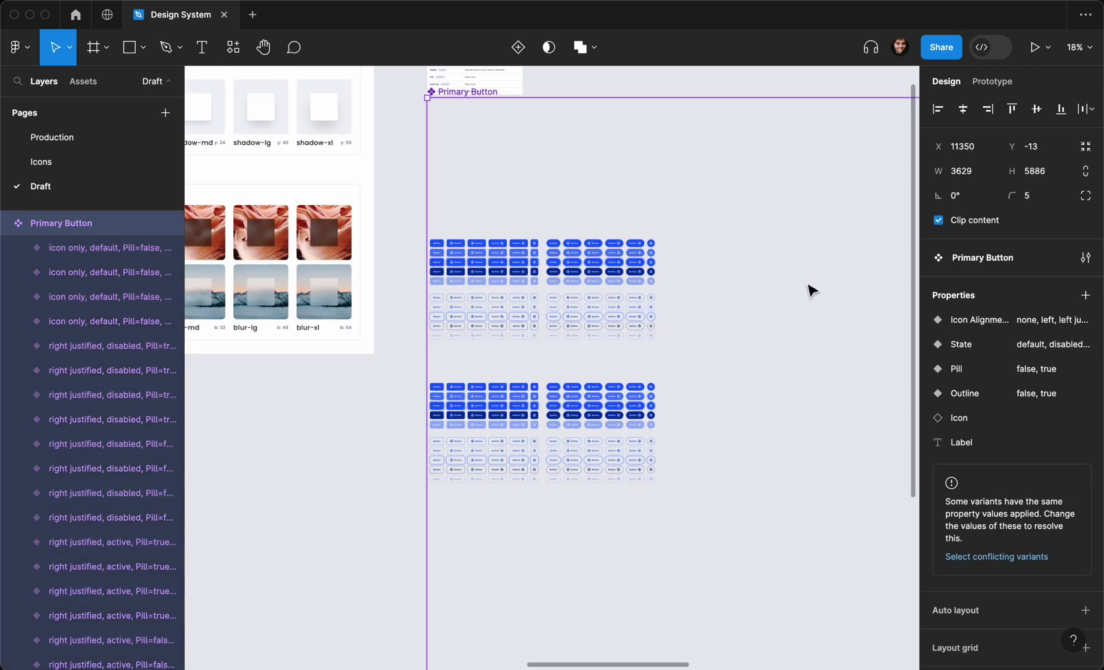
pyautogui.click(1085, 296)
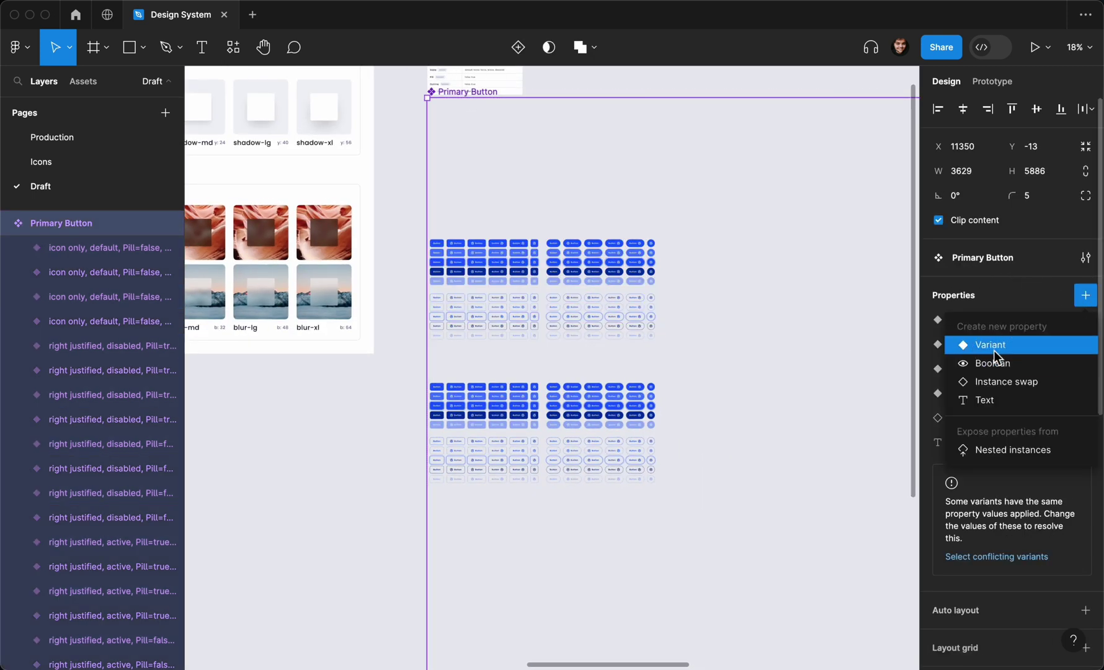
pyautogui.click(994, 350)
pyautogui.write('Size')
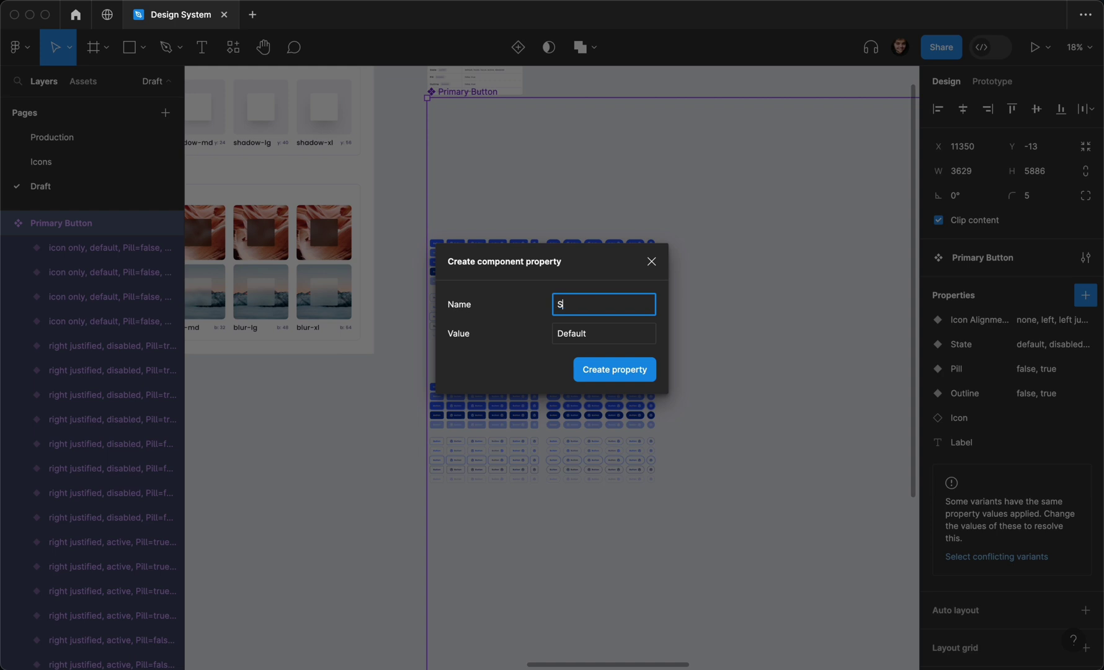
pyautogui.click(609, 333)
pyautogui.doubleClick(609, 333)
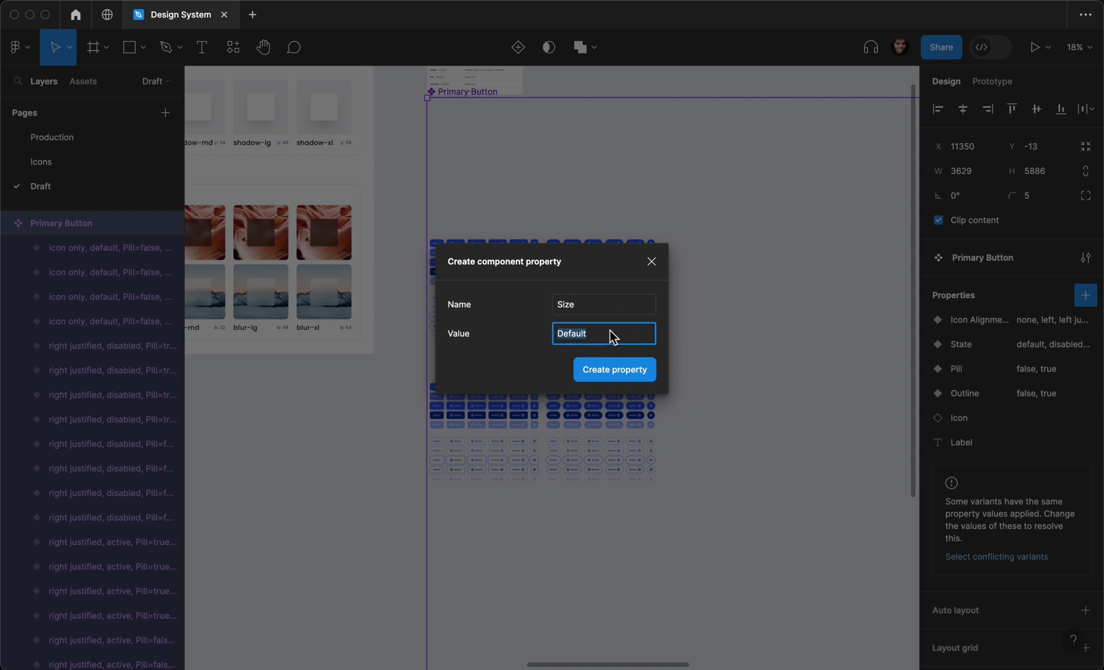
pyautogui.write('md')
pyautogui.click(612, 371)
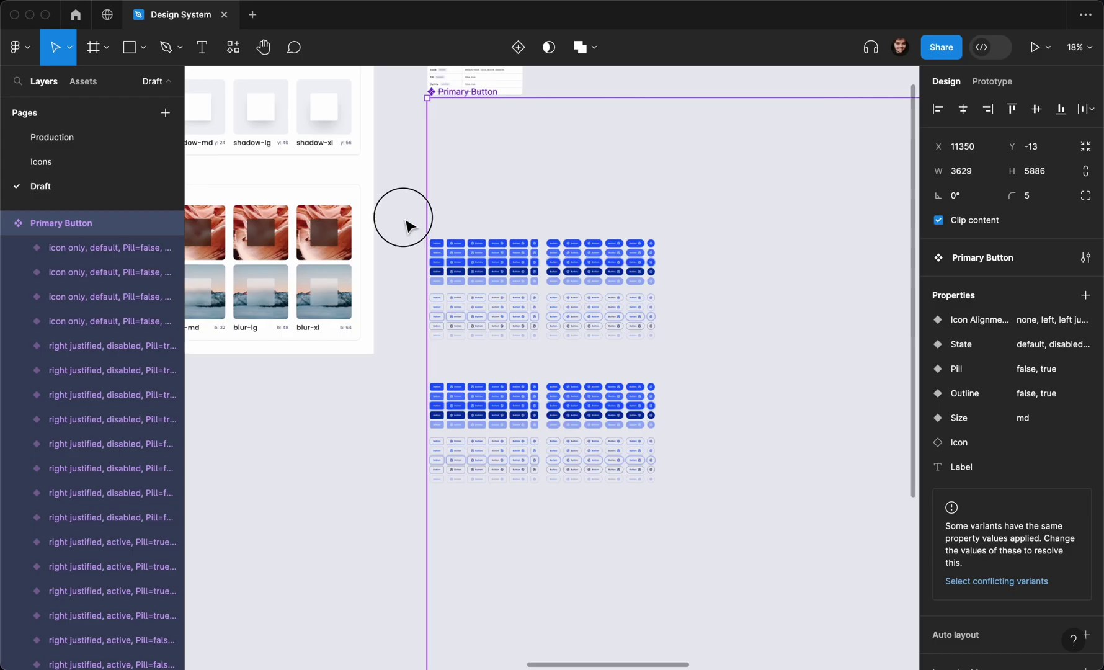
# Set the Size property of all variants in the upper copied grid to sm
pyautogui.moveTo(402, 217); pyautogui.dragTo(772, 343)
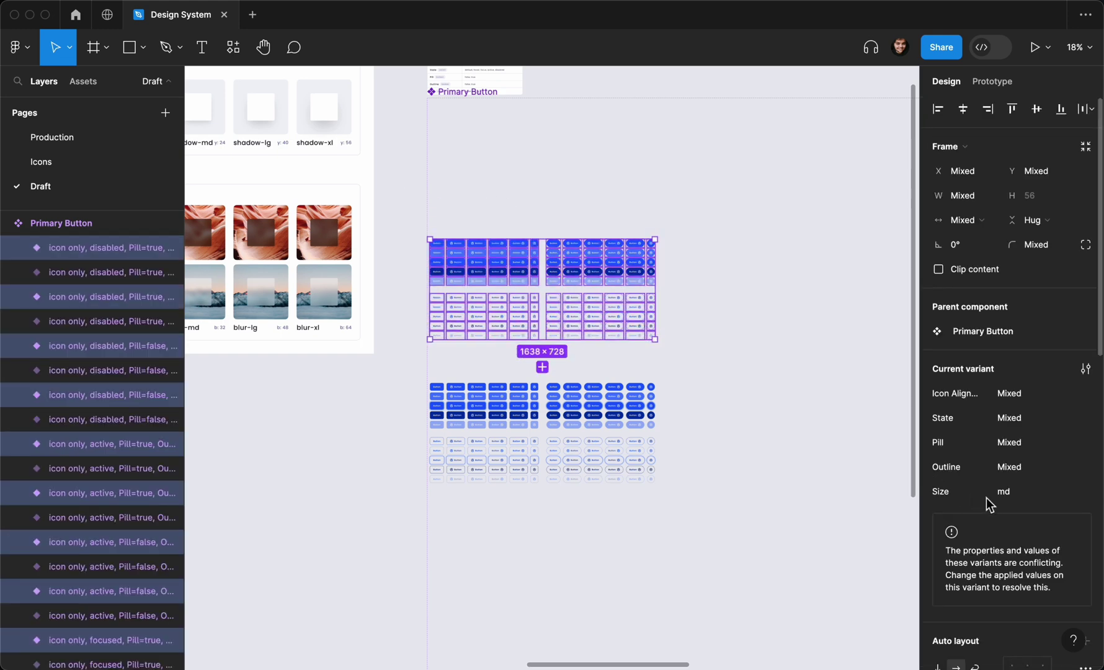
pyautogui.click(1020, 496)
pyautogui.write('sm')
pyautogui.press('Return')
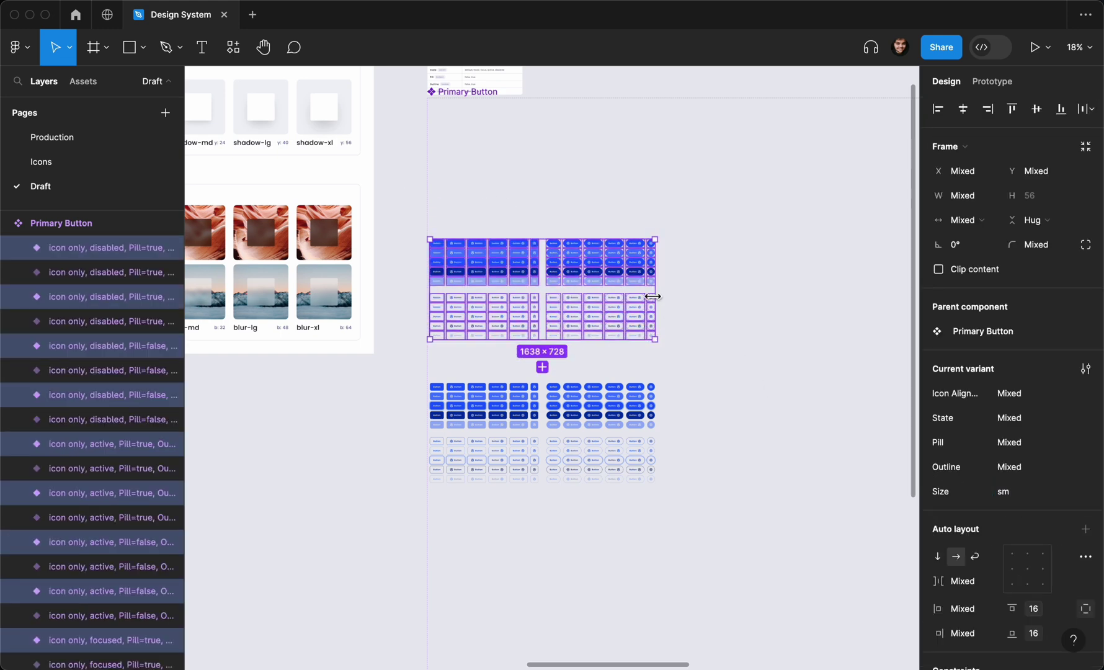
pyautogui.click(628, 282)
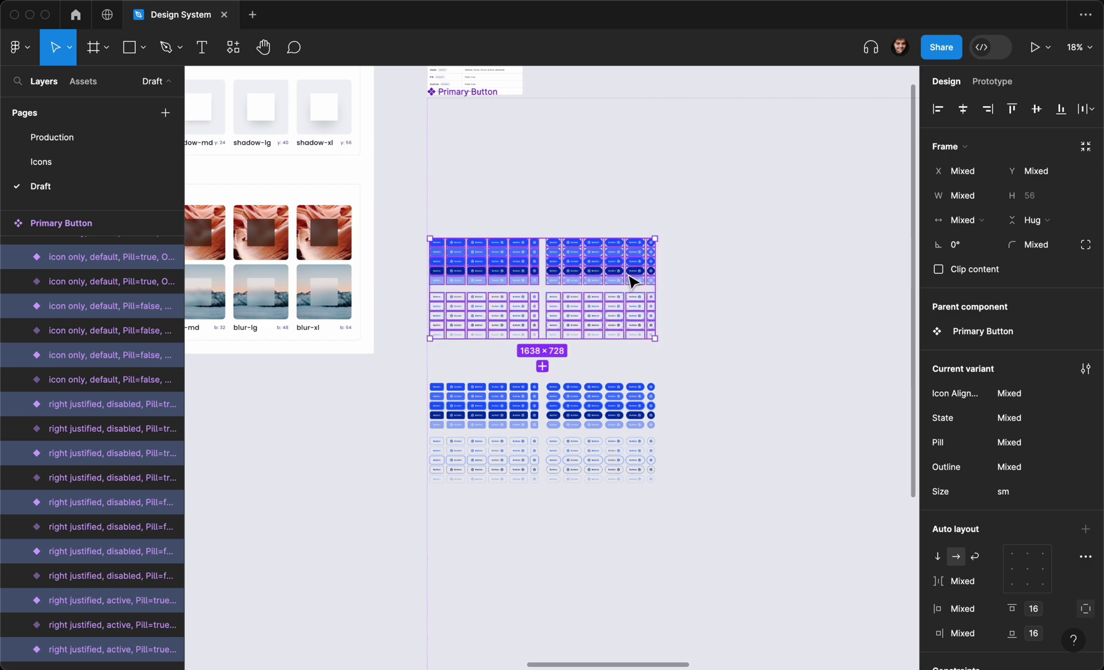
# Apply the md (12) variable as vertical padding and xl (20) as horizontal padding to all sm variants except the icon-only ones
pyautogui.scroll(5, 475, 205)
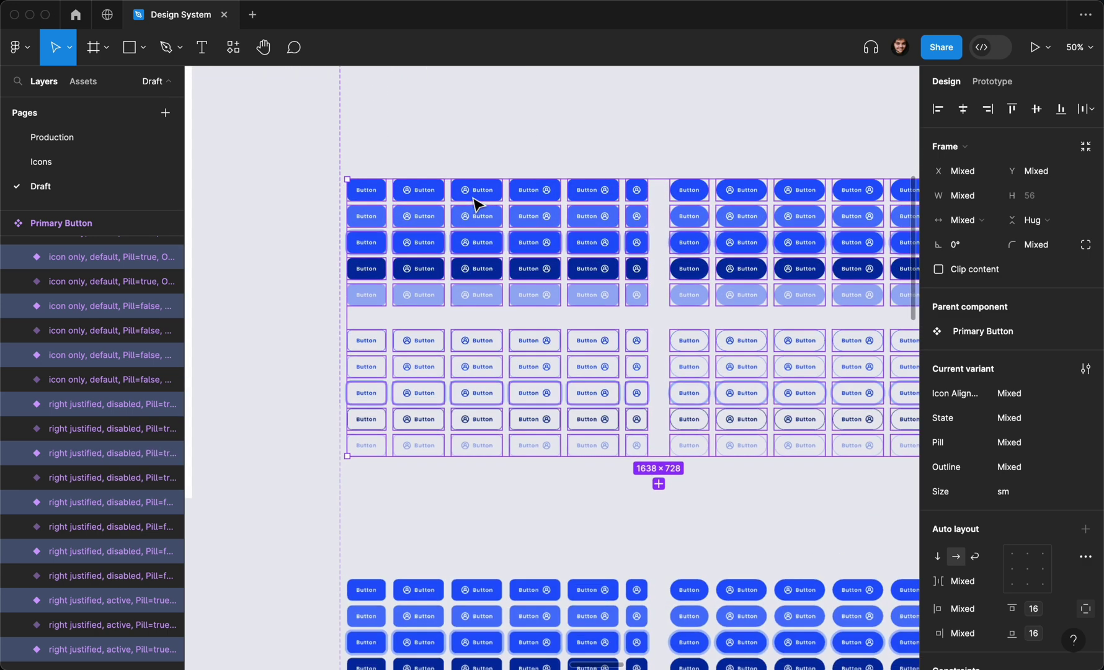
pyautogui.scroll(-2, 475, 204)
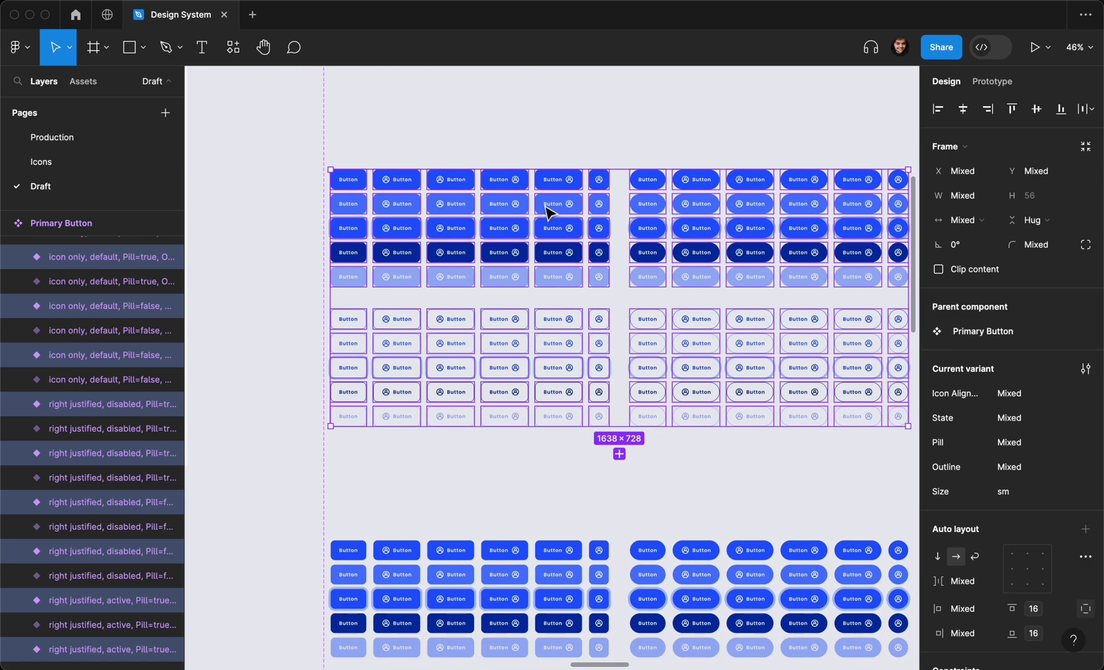
pyautogui.scroll(-3, 998, 406)
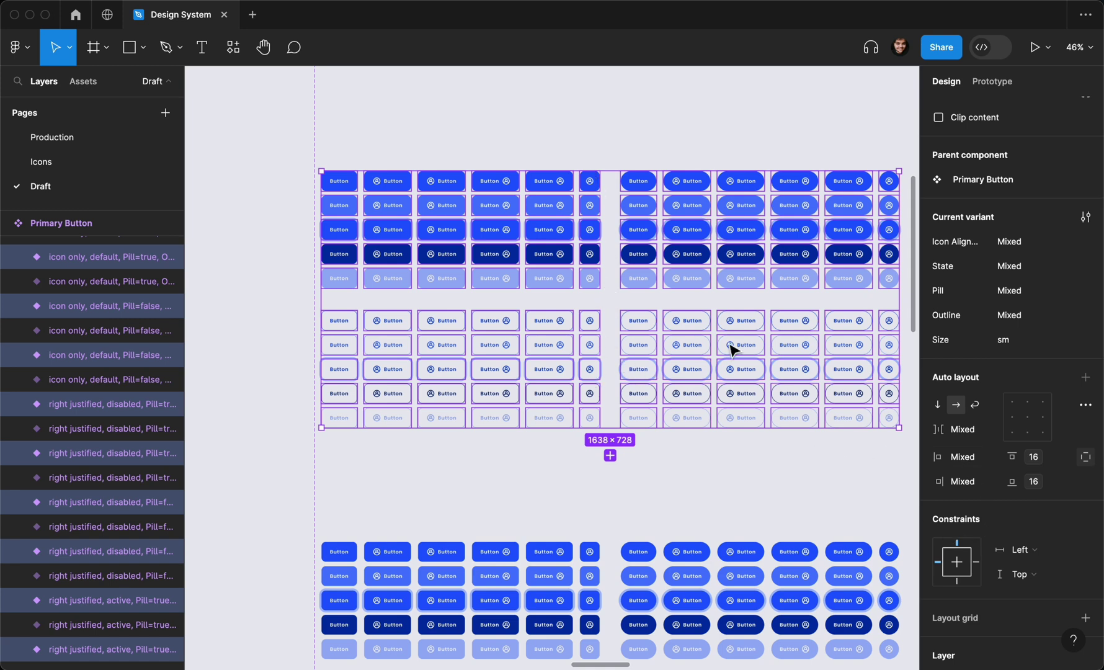
pyautogui.click(291, 167)
pyautogui.moveTo(287, 159); pyautogui.dragTo(564, 448)
pyautogui.moveTo(609, 138); pyautogui.dragTo(855, 470)
pyautogui.scroll(-1, 1017, 483)
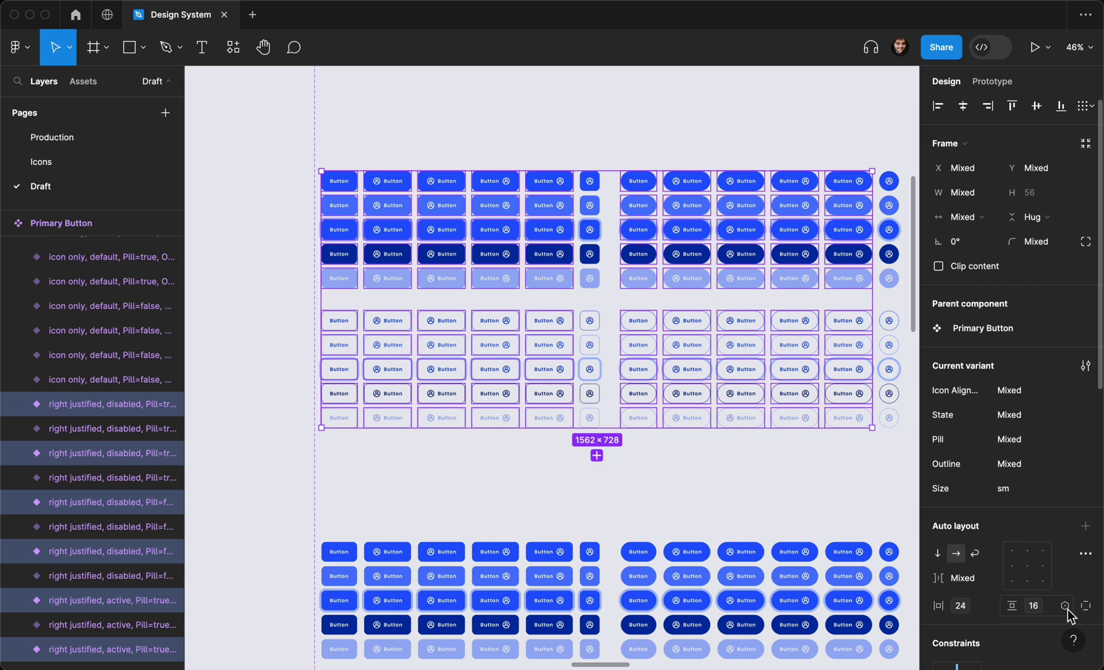
pyautogui.click(1066, 607)
pyautogui.click(1057, 541)
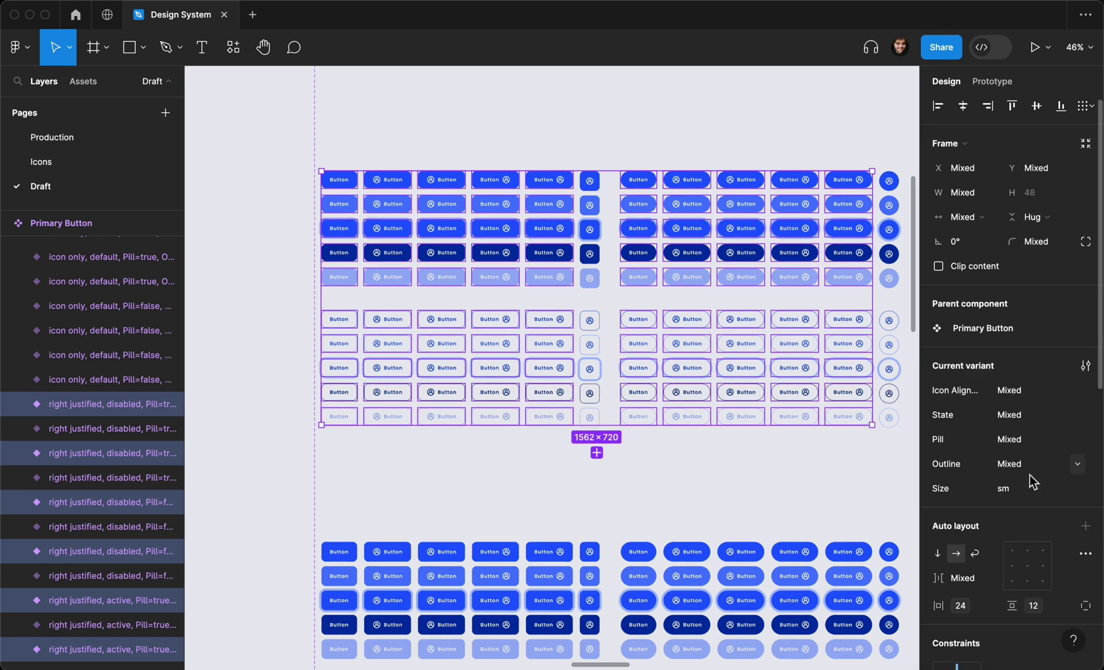
pyautogui.click(991, 605)
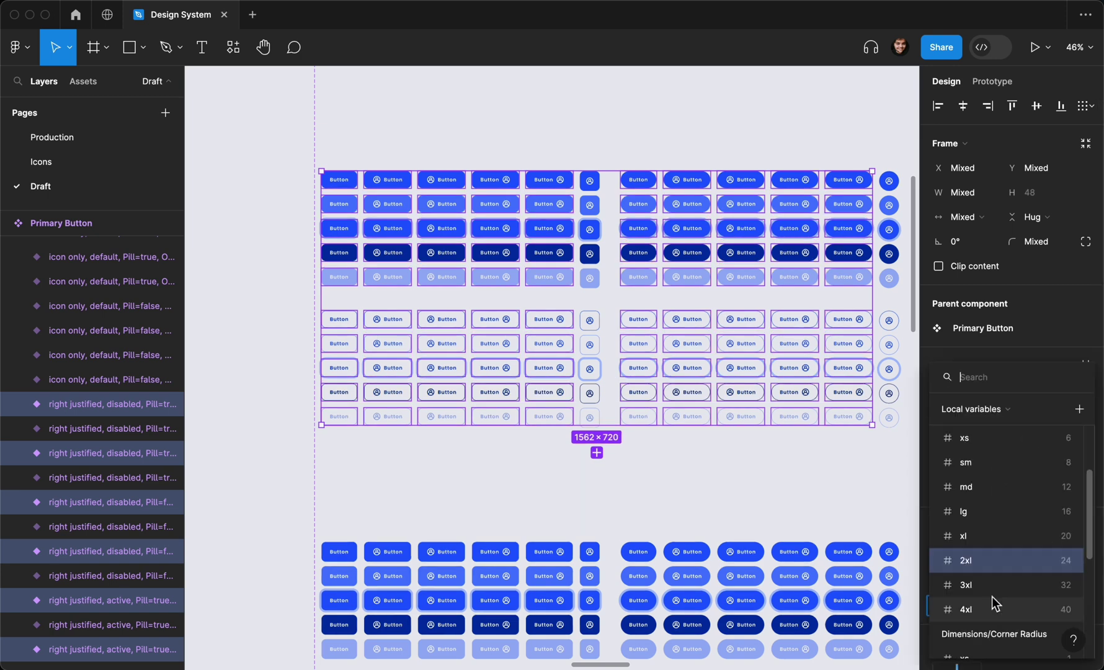
pyautogui.click(1008, 537)
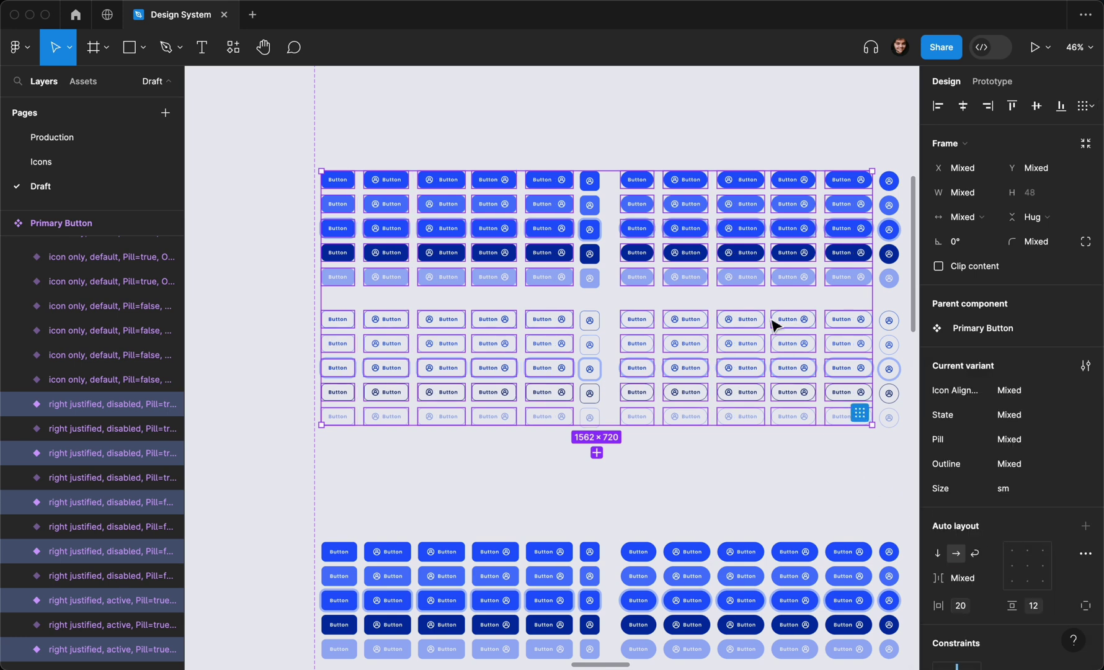
# Apply the md (12) variable as both vertical and horizontal padding of the icon-only sm variants
pyautogui.hscroll(2, 774, 324)
pyautogui.moveTo(588, 190); pyautogui.dragTo(565, 477)
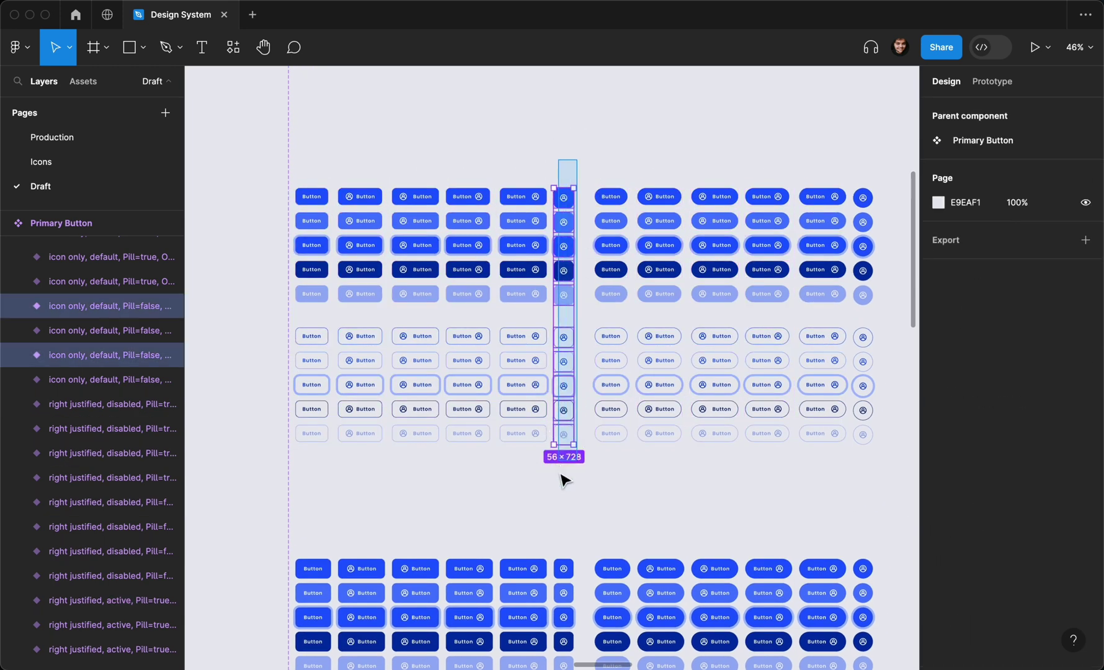
pyautogui.moveTo(888, 187); pyautogui.dragTo(870, 472)
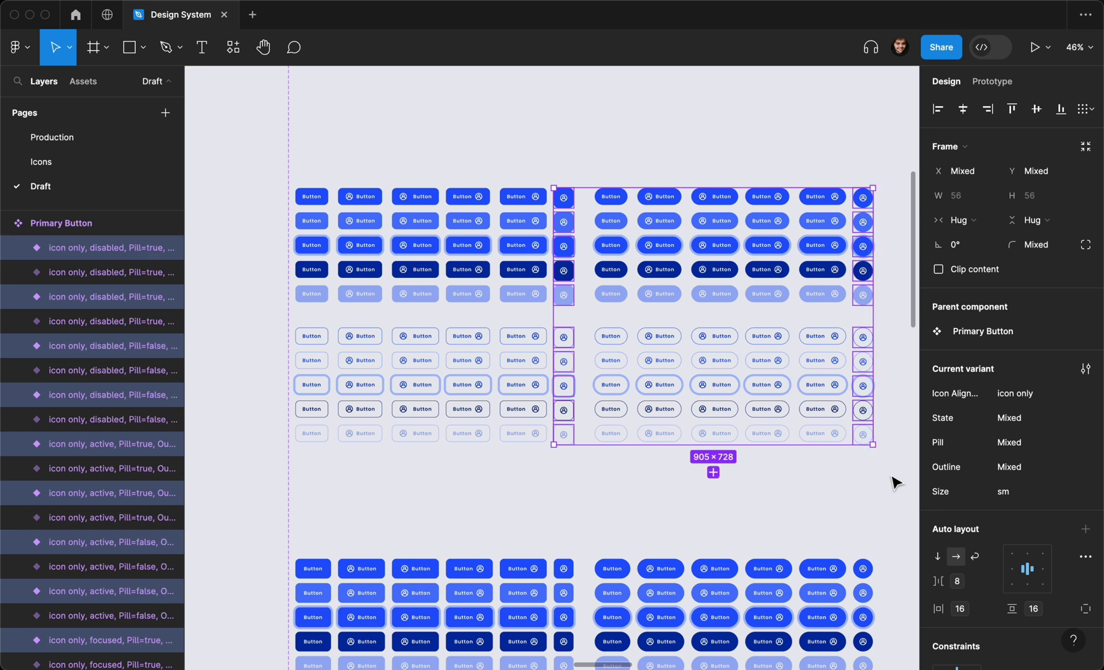
pyautogui.click(1066, 610)
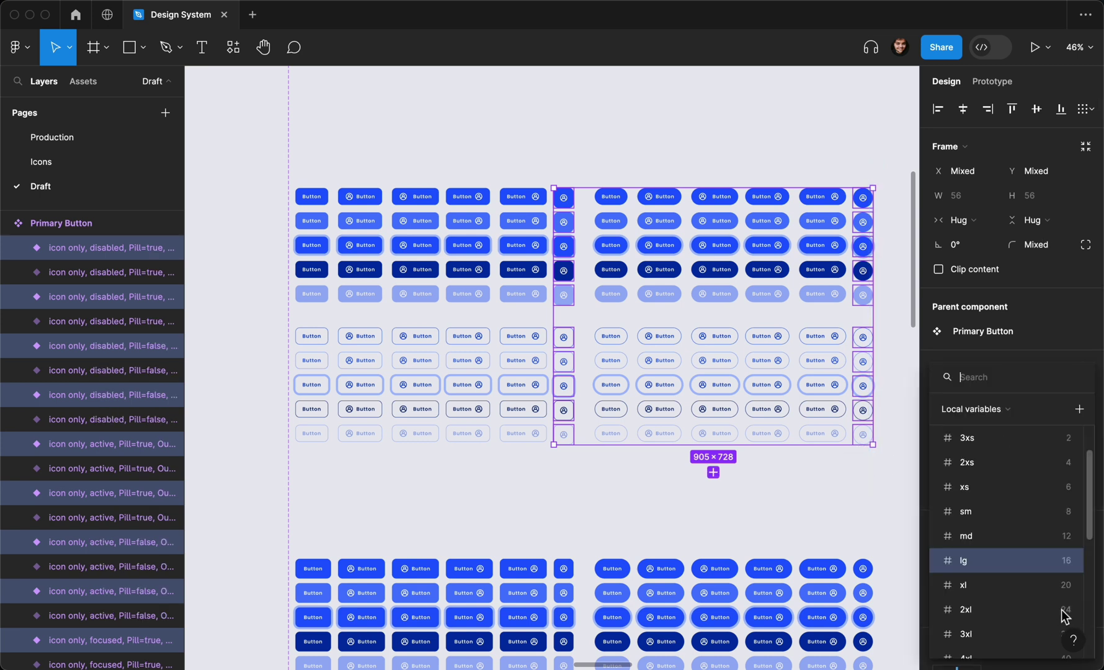
pyautogui.click(1044, 545)
pyautogui.click(991, 610)
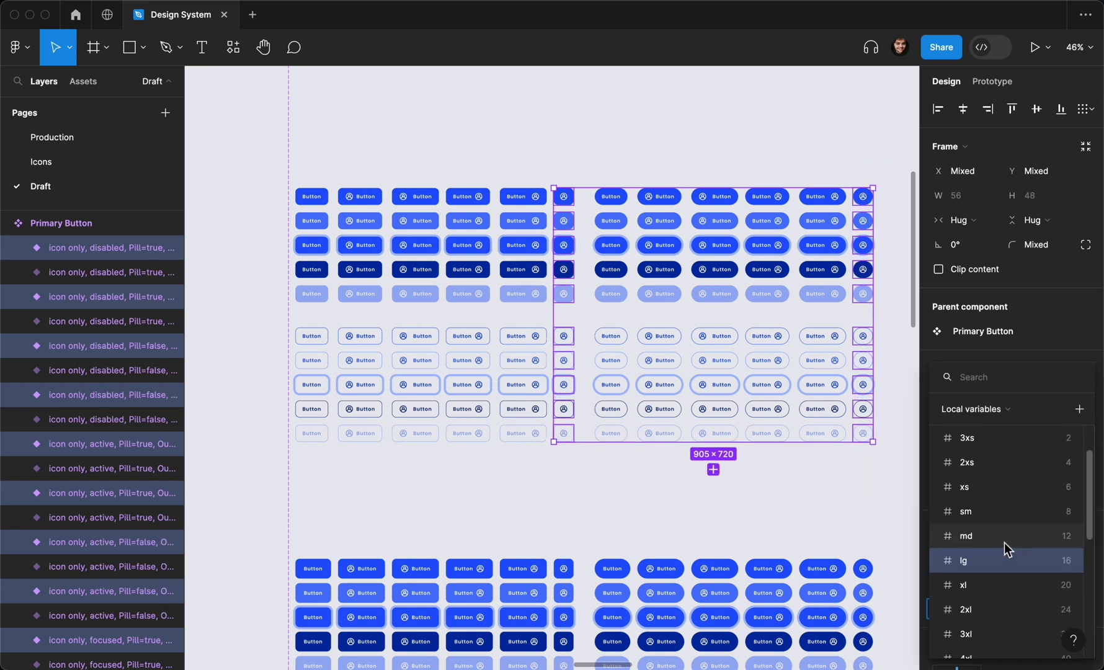
pyautogui.click(1004, 541)
pyautogui.click(851, 511)
# Duplicate the sm variant grid above itself and set the copy's Size property to xs
pyautogui.scroll(-3, 848, 510)
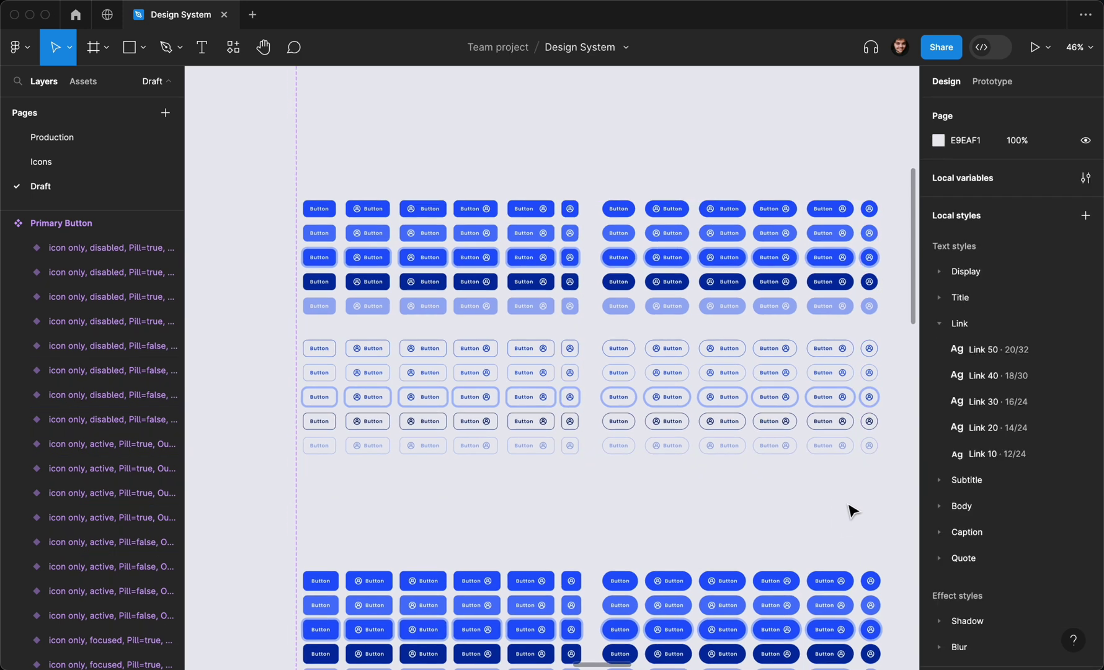
pyautogui.moveTo(382, 237); pyautogui.dragTo(893, 507)
pyautogui.scroll(5, 783, 399)
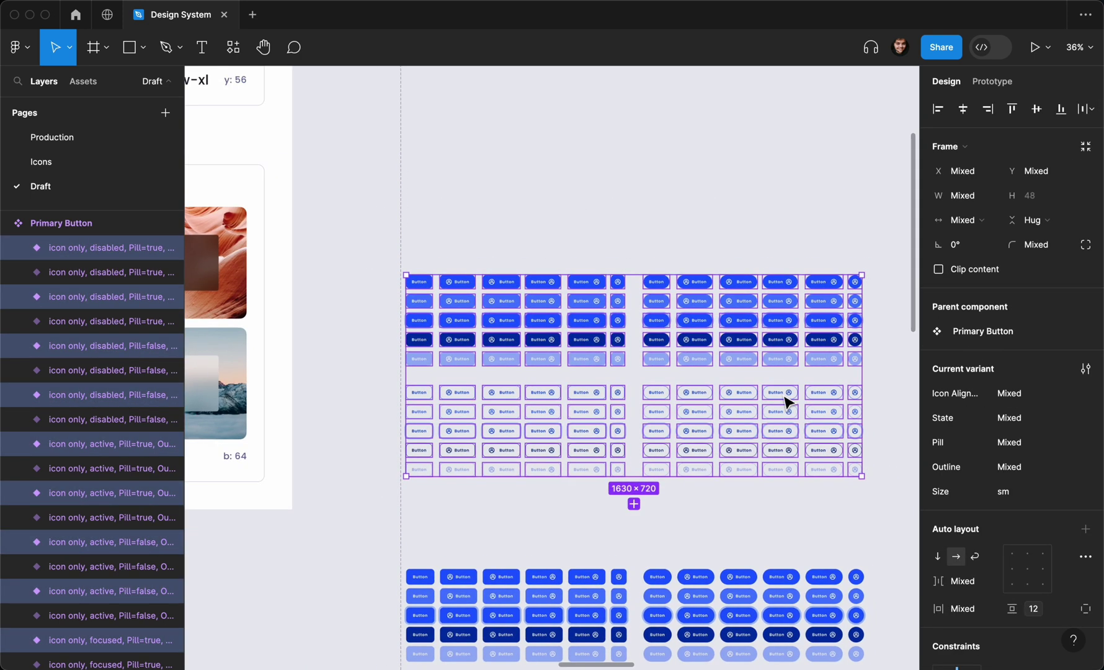
pyautogui.scroll(-3, 784, 399)
pyautogui.moveTo(709, 437); pyautogui.dragTo(723, 236)
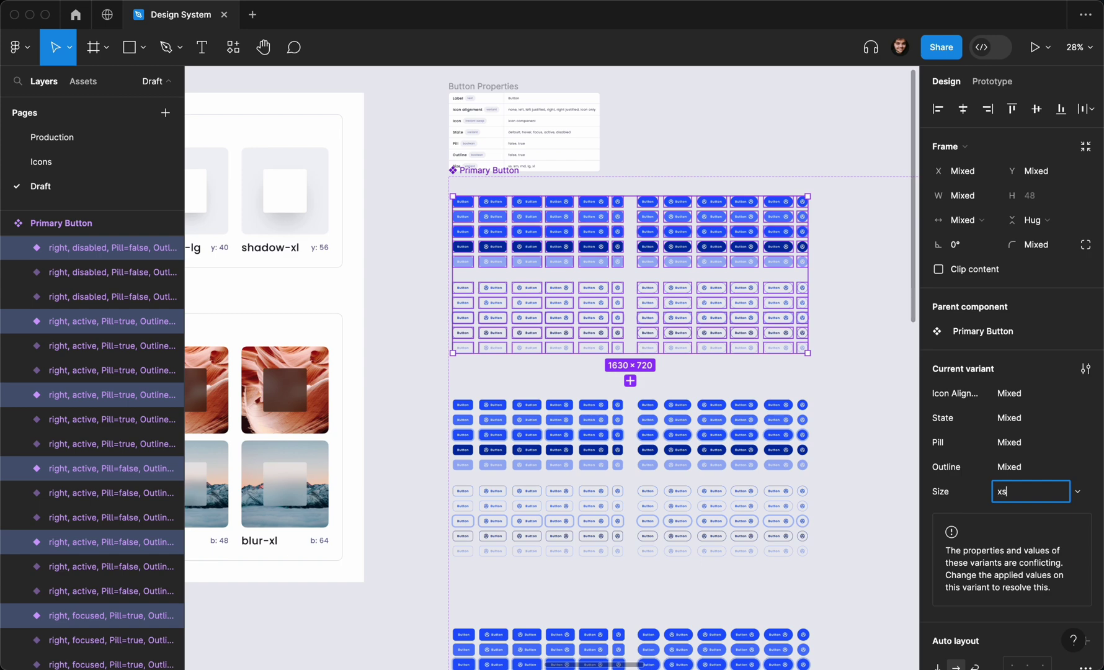
pyautogui.press('Return')
pyautogui.scroll(5, 611, 382)
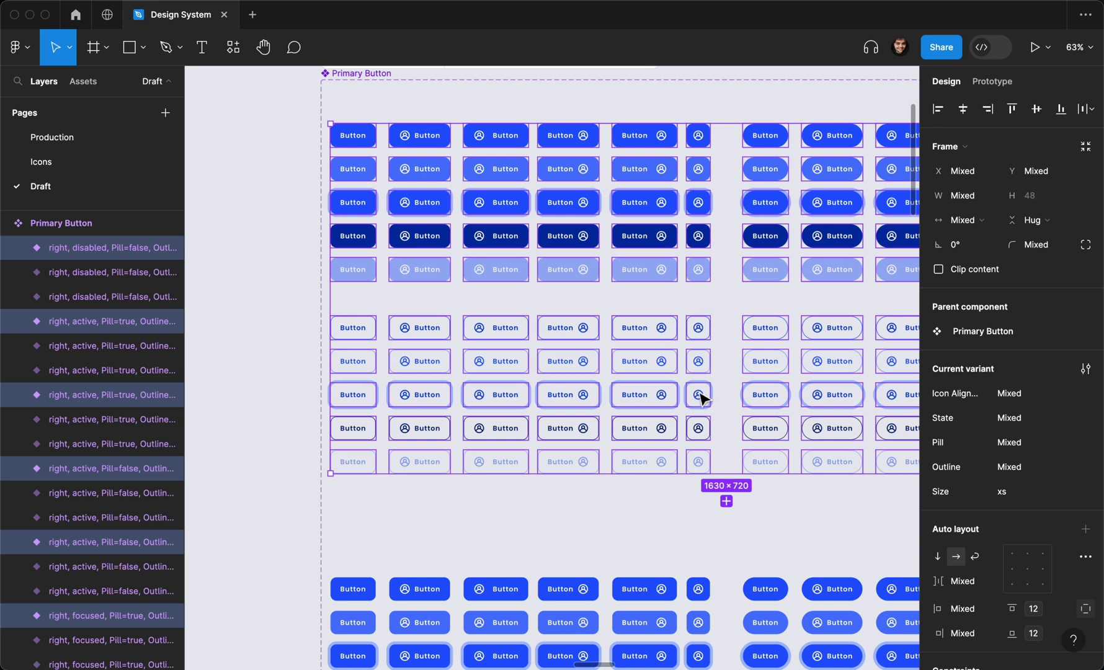
pyautogui.scroll(-5, 705, 422)
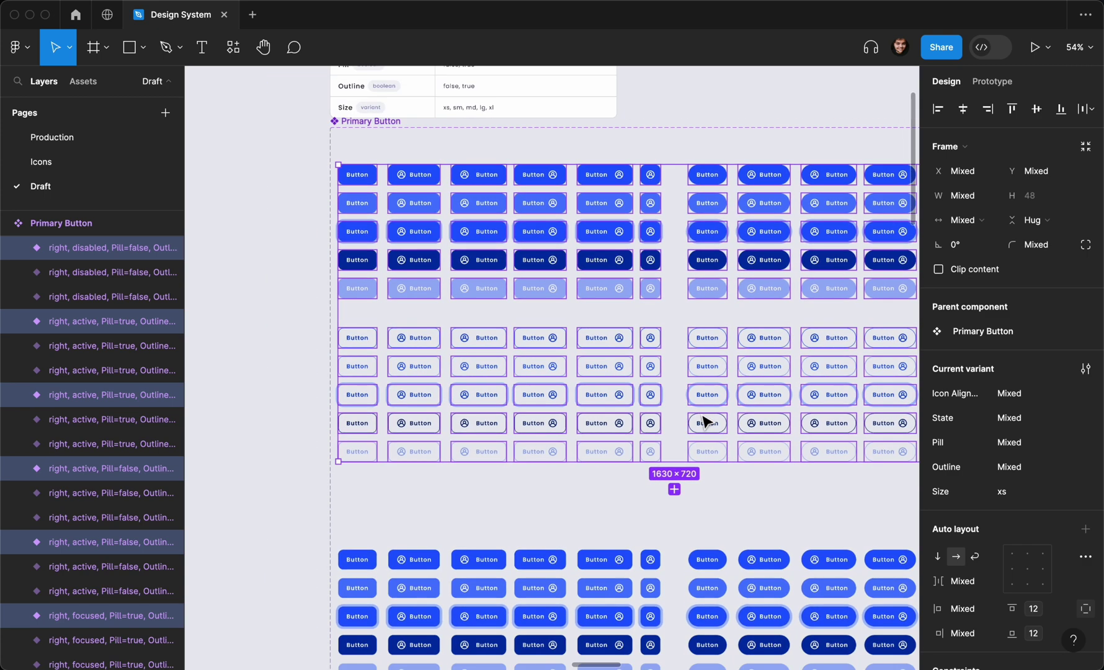
pyautogui.scroll(2, 705, 422)
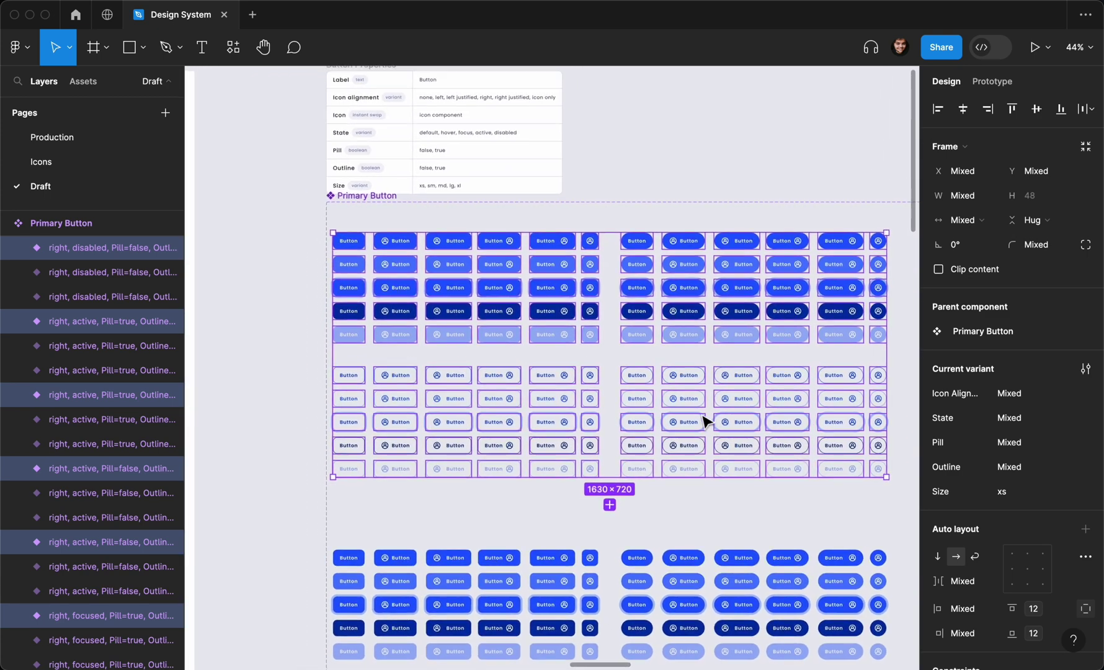
pyautogui.scroll(10, 550, 305)
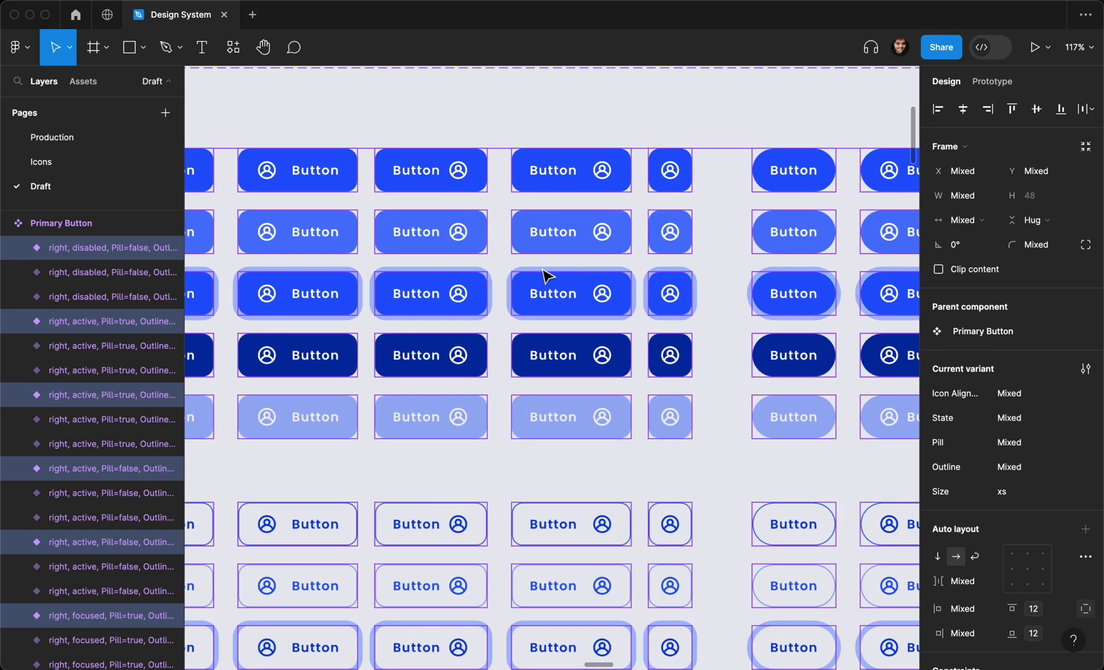
pyautogui.scroll(-1, 565, 242)
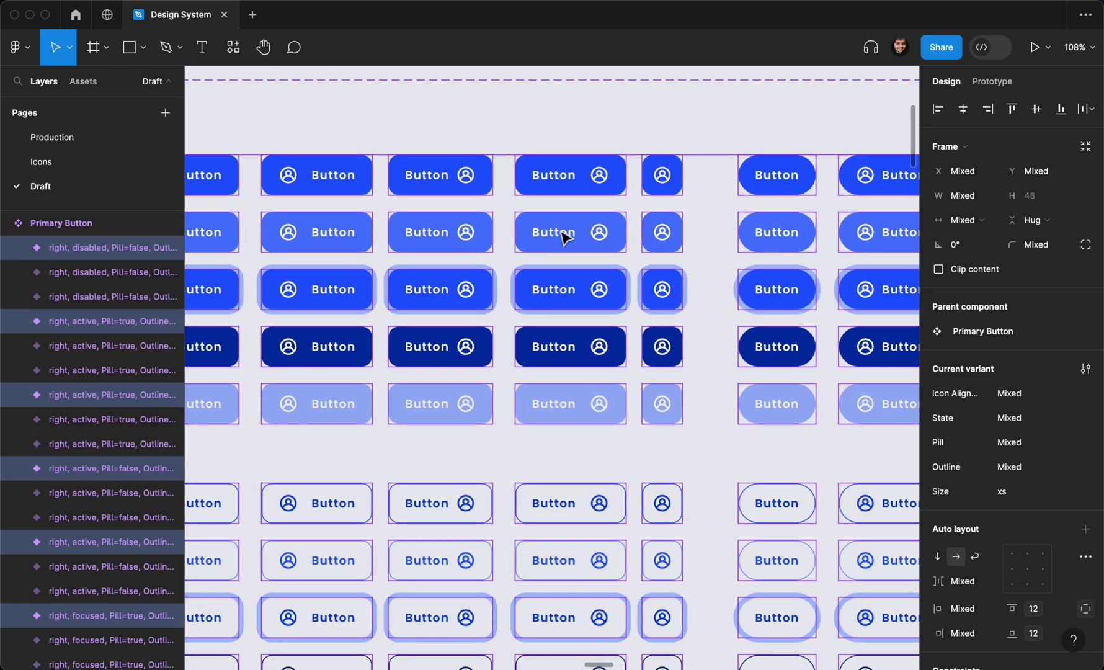
pyautogui.scroll(-4, 551, 241)
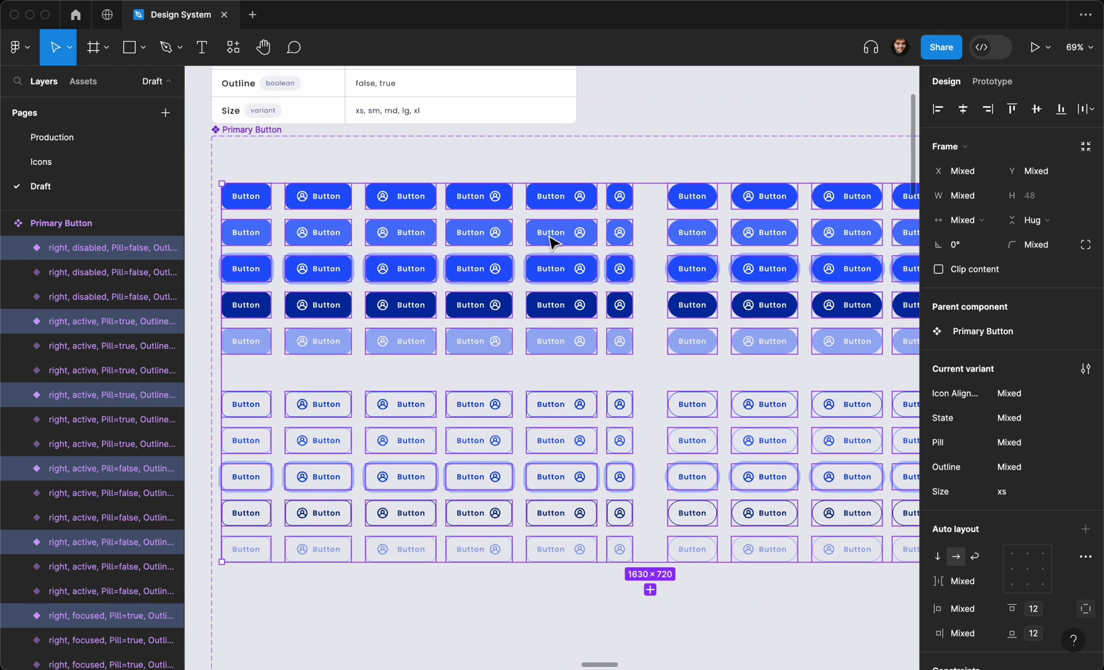
# Apply the Link 10 text style to the labels of all xs variants except the icon-only ones
pyautogui.scroll(-2, 551, 241)
pyautogui.moveTo(239, 197); pyautogui.dragTo(573, 539)
pyautogui.moveTo(634, 164)
pyautogui.mouseDown()
pyautogui.moveTo(700, 189)
pyautogui.moveTo(954, 351)
pyautogui.moveTo(768, 490)
pyautogui.moveTo(792, 532)
pyautogui.mouseUp()
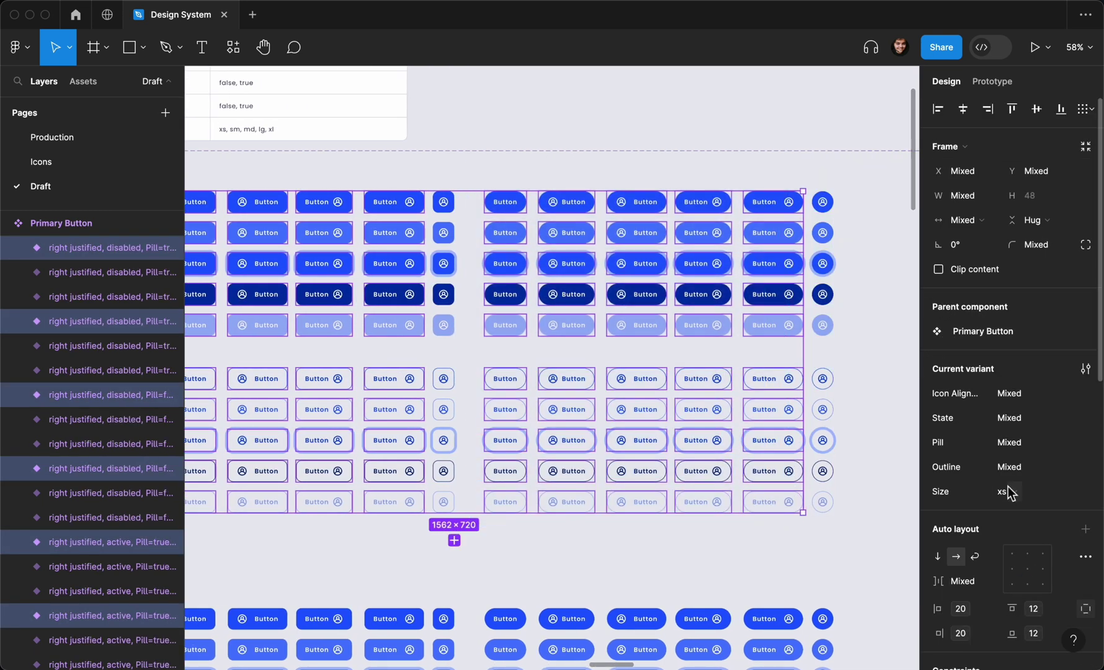
pyautogui.scroll(-6, 1010, 487)
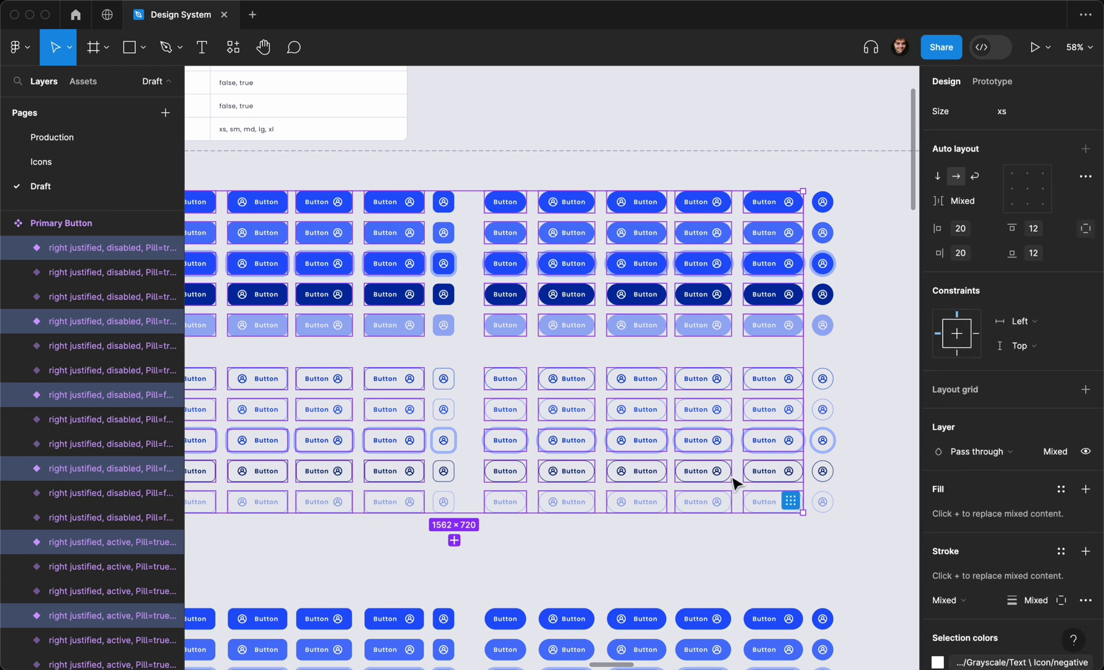
pyautogui.hscroll(-3, 734, 482)
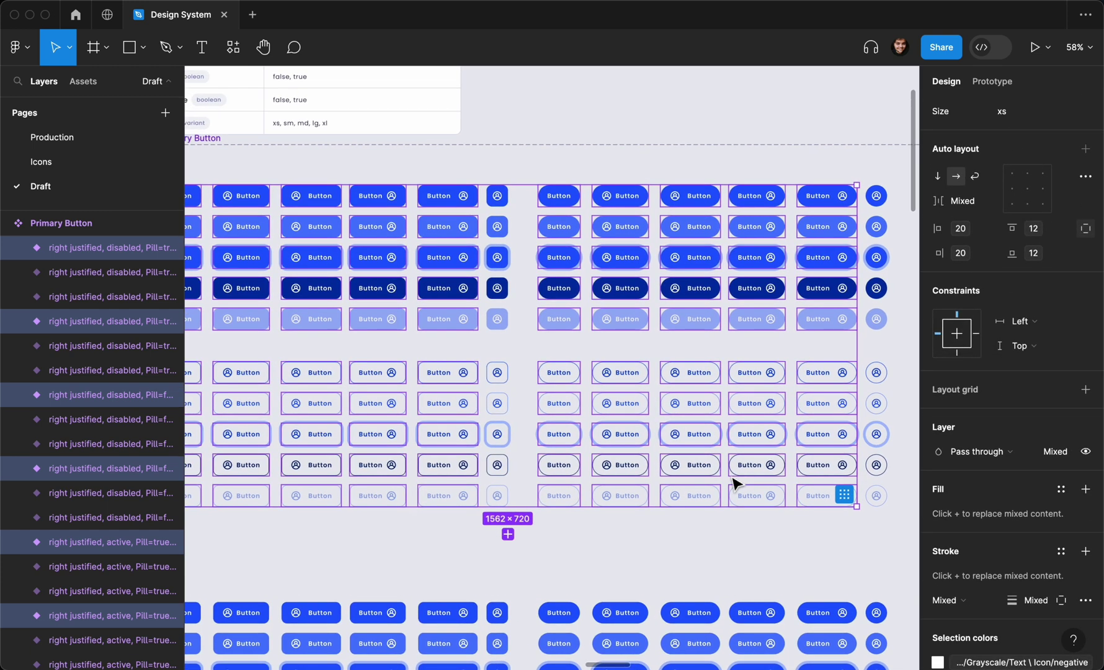
pyautogui.press('Return')
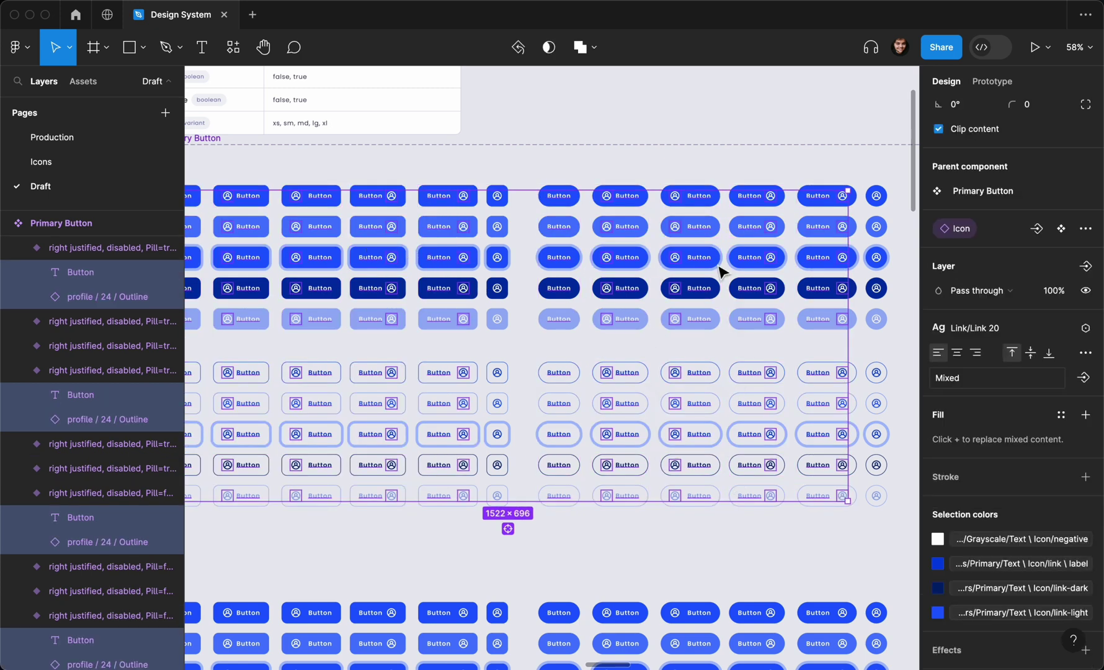
pyautogui.click(980, 327)
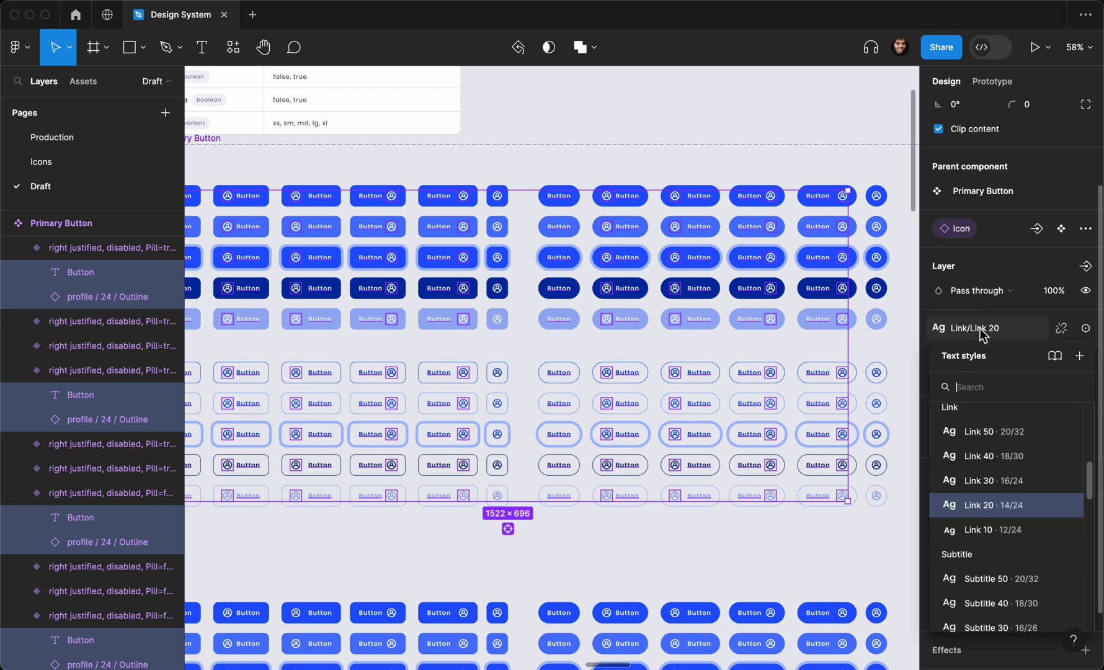
pyautogui.click(1004, 529)
pyautogui.hscroll(-3, 756, 446)
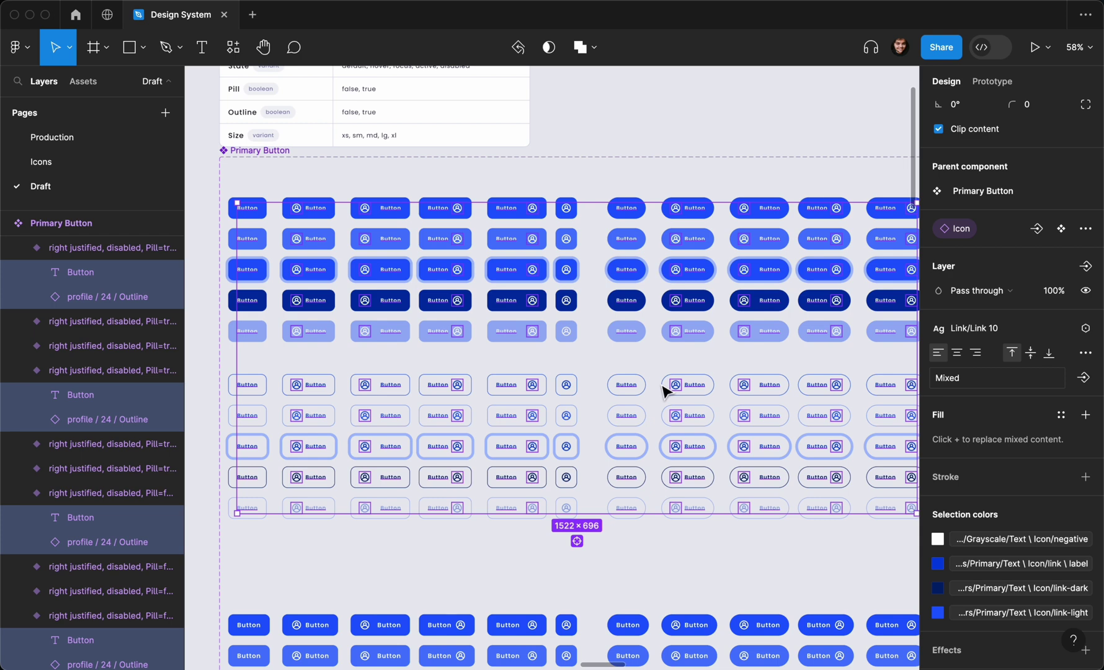
# Search the current page's layers for "profile"
pyautogui.scroll(5, 525, 296)
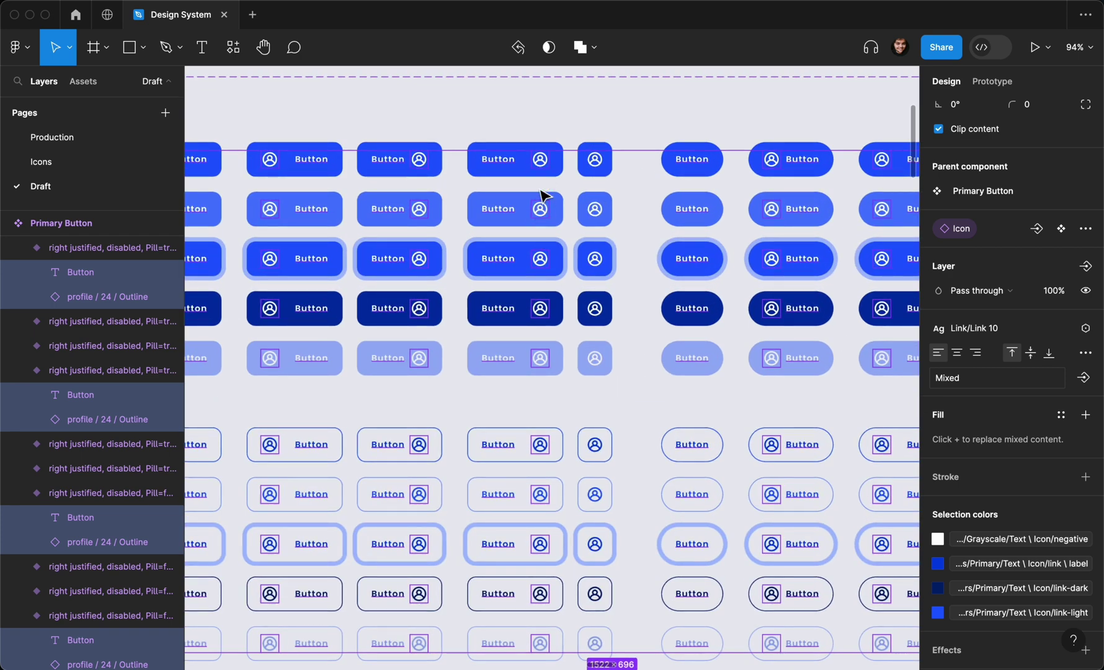
pyautogui.scroll(3, 997, 242)
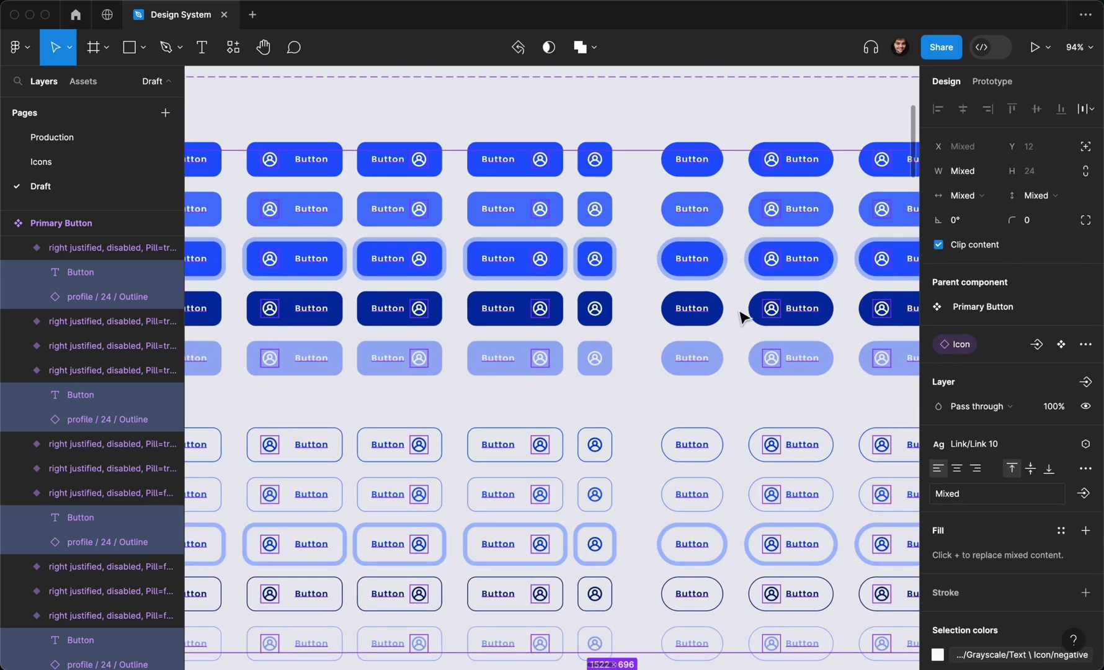
pyautogui.scroll(-3, 741, 316)
pyautogui.scroll(-2, 741, 317)
pyautogui.click(682, 166)
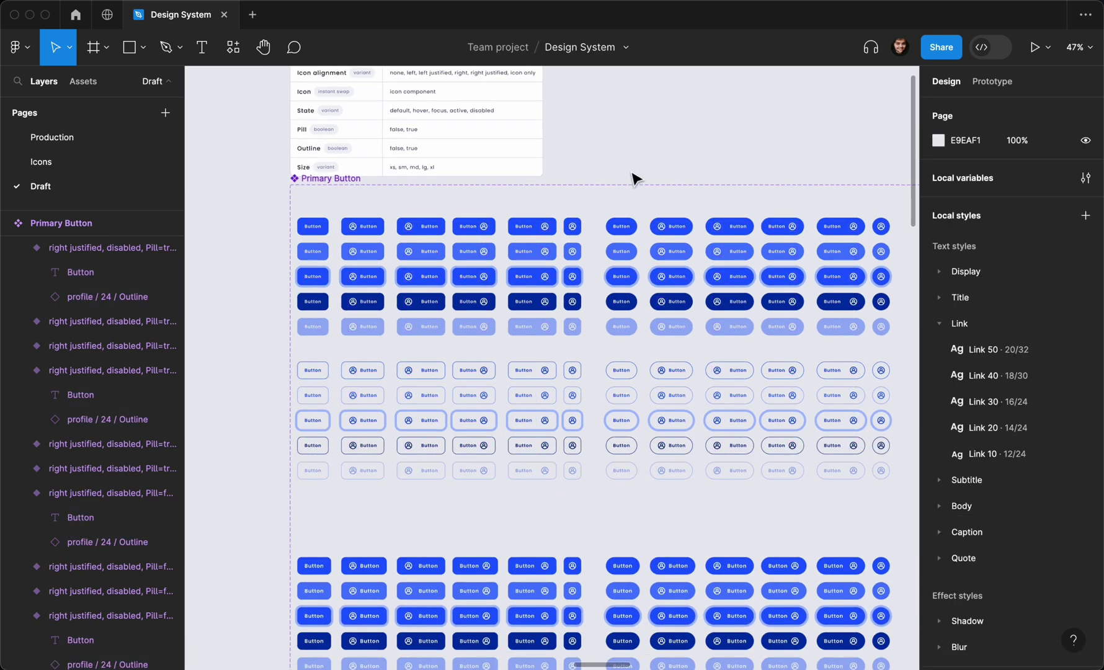
pyautogui.hotkey('ctrl', 'f')
pyautogui.scroll(4, 495, 224)
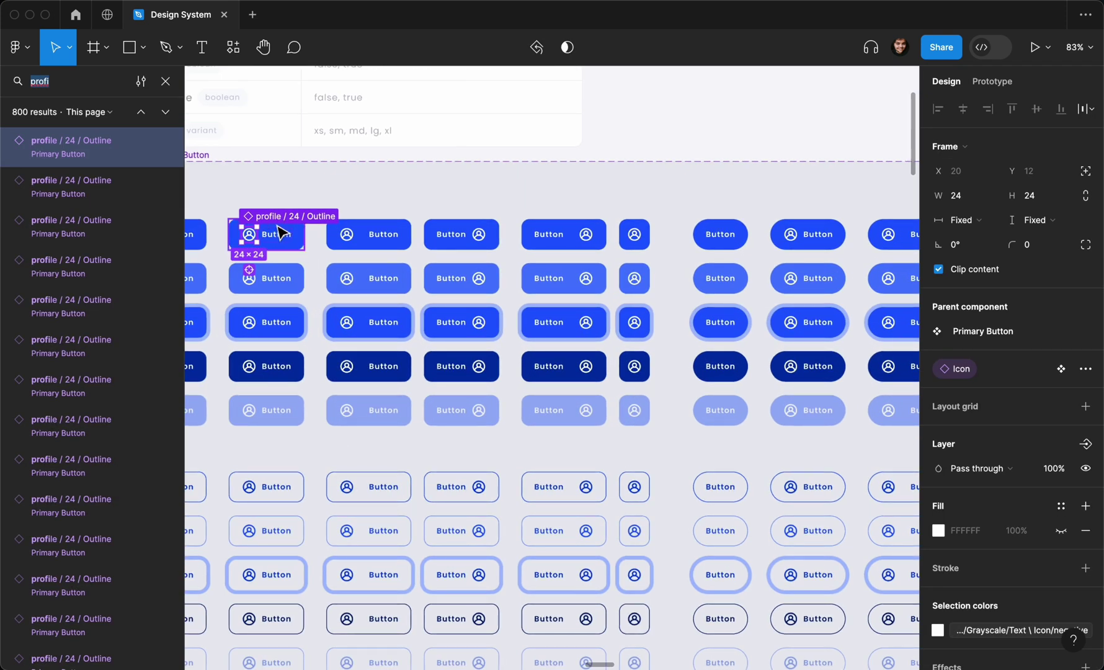
pyautogui.hscroll(-2, 252, 240)
pyautogui.write('pr')
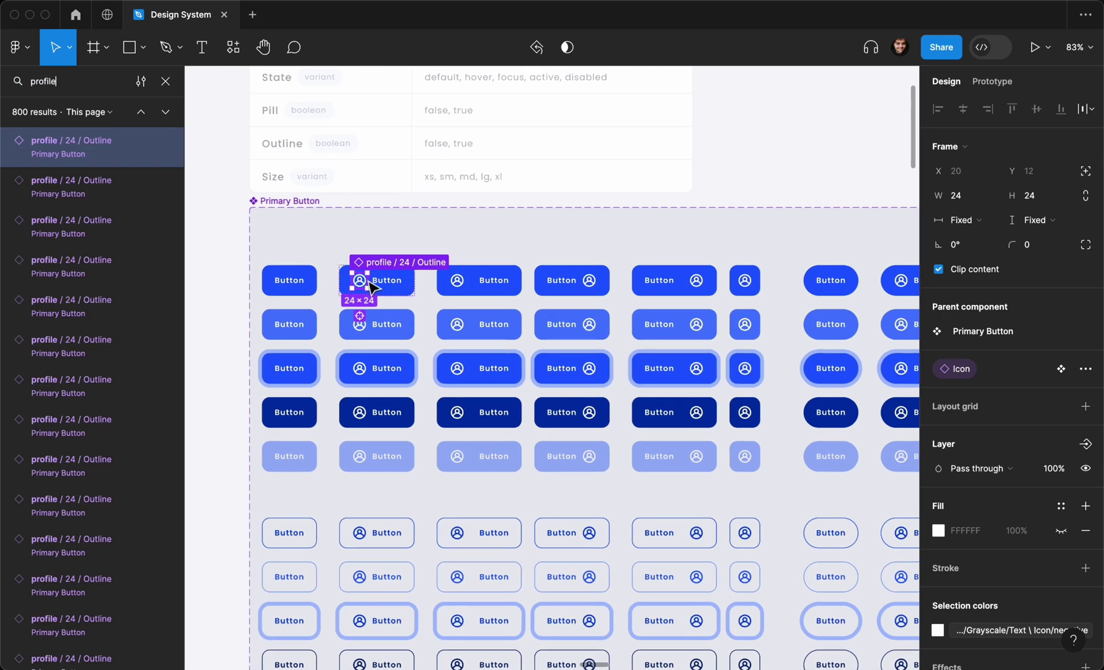
# Select all profile icons in the xs grid from the search results, excluding those in both icon-only columns
pyautogui.scroll(-1, 115, 194)
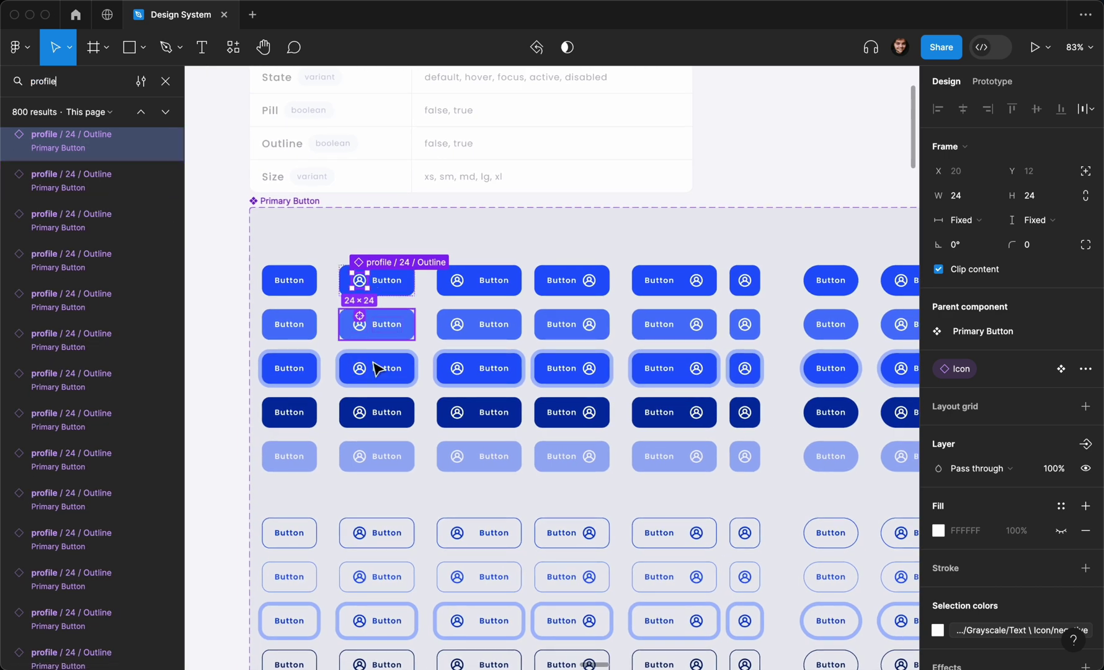
pyautogui.scroll(-3, 386, 379)
pyautogui.scroll(-2, 386, 385)
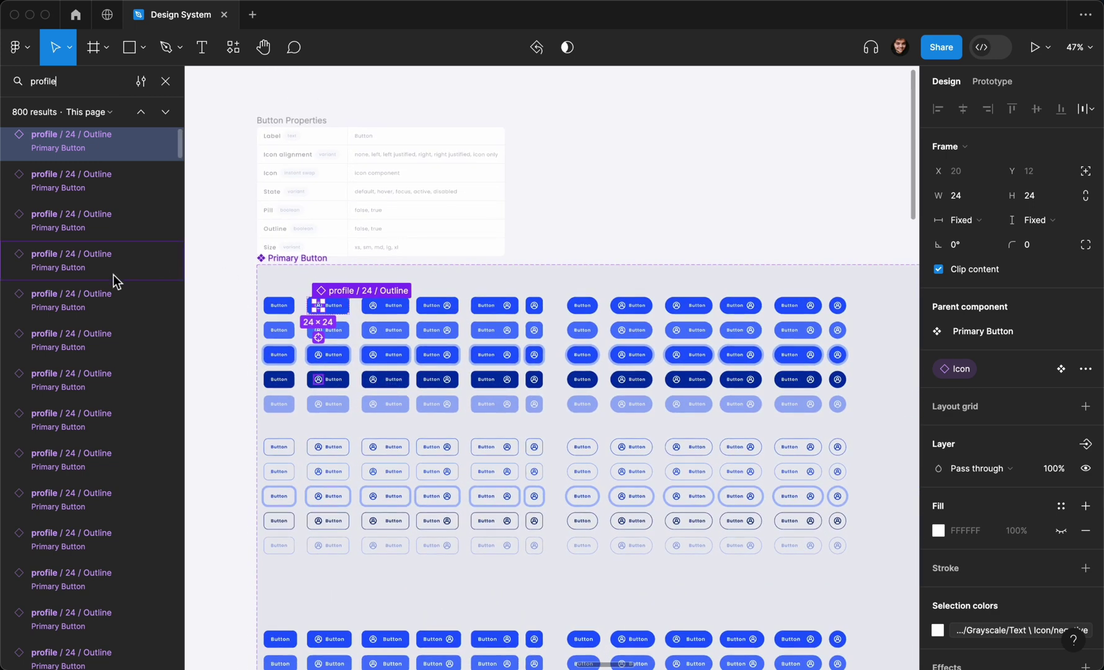
pyautogui.scroll(-2, 113, 274)
pyautogui.scroll(-1, 65, 586)
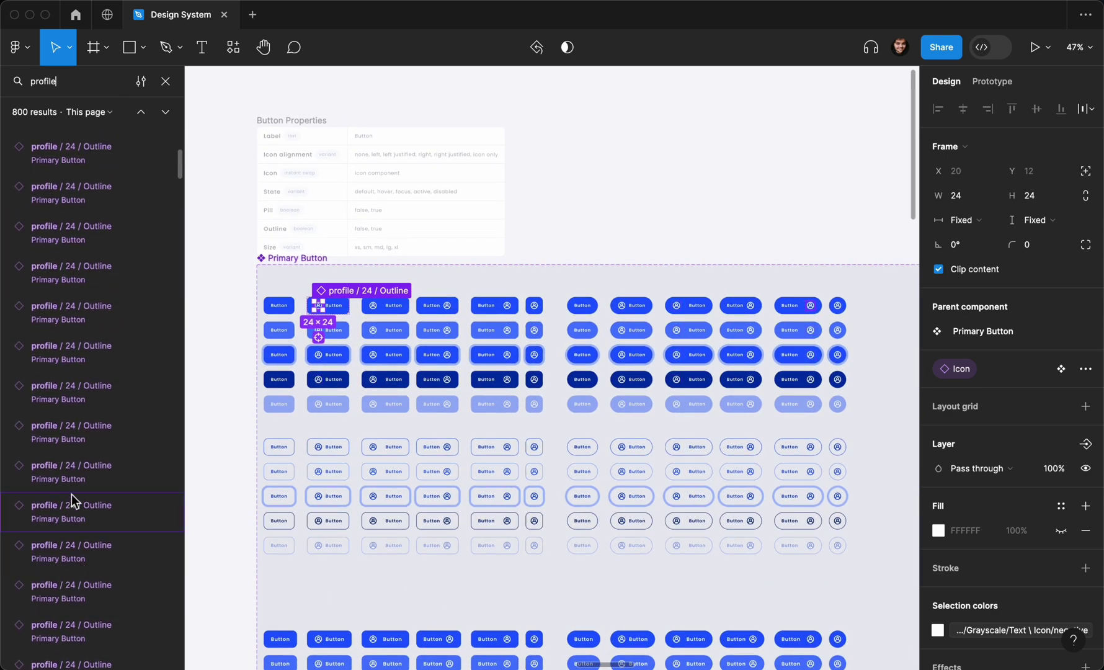
pyautogui.scroll(-1, 71, 496)
pyautogui.scroll(-1, 70, 319)
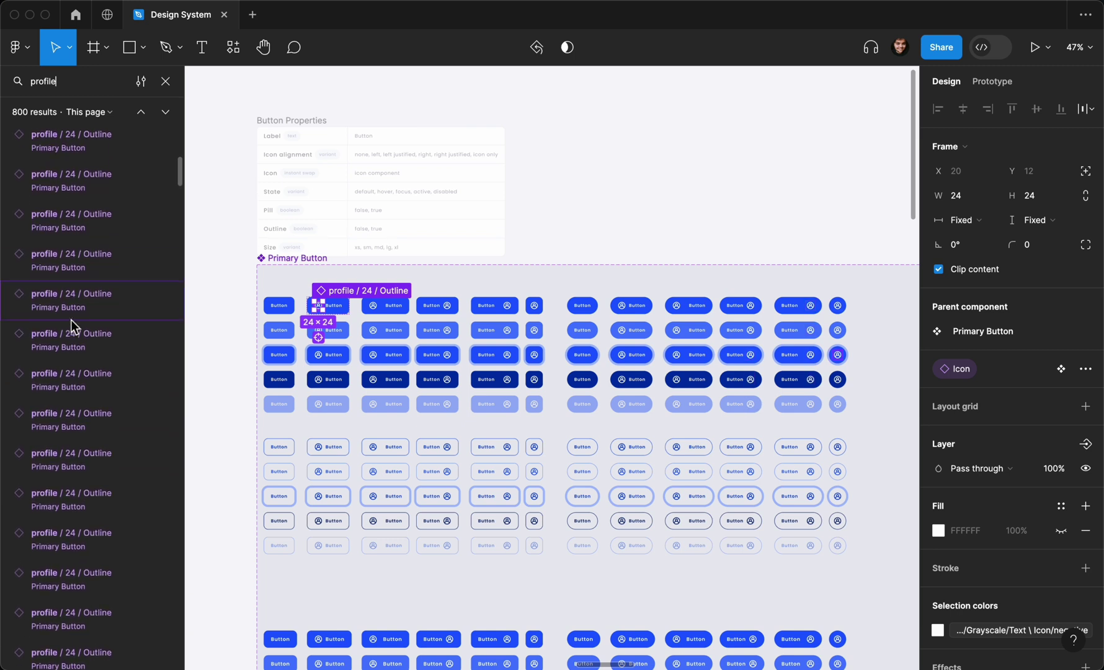
pyautogui.scroll(-5, 70, 320)
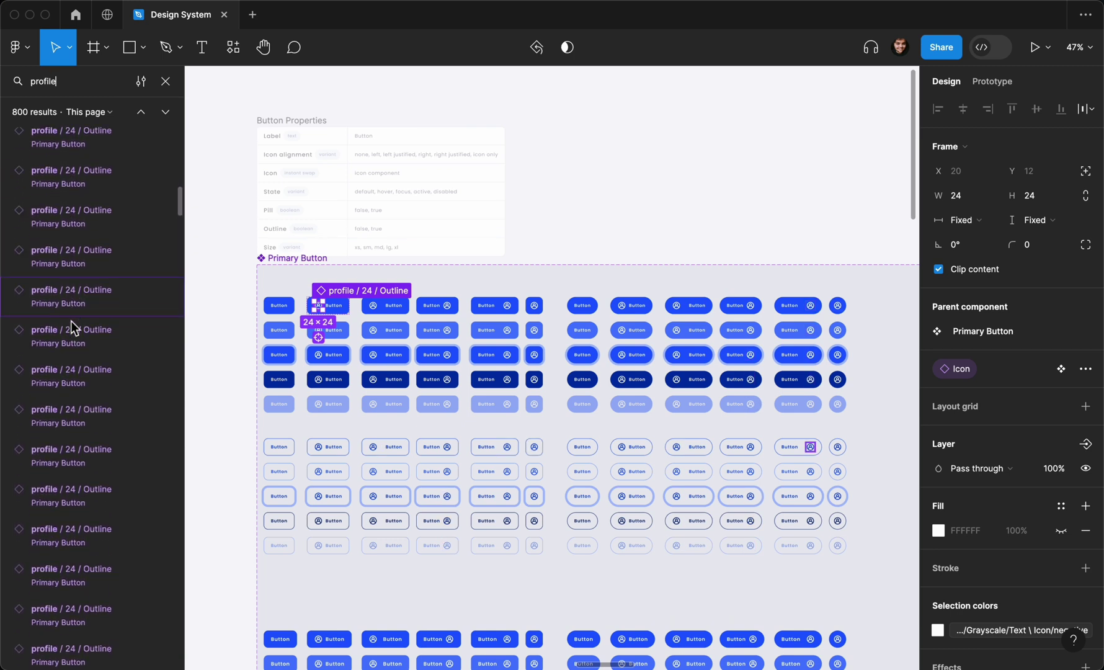
pyautogui.scroll(-5, 71, 321)
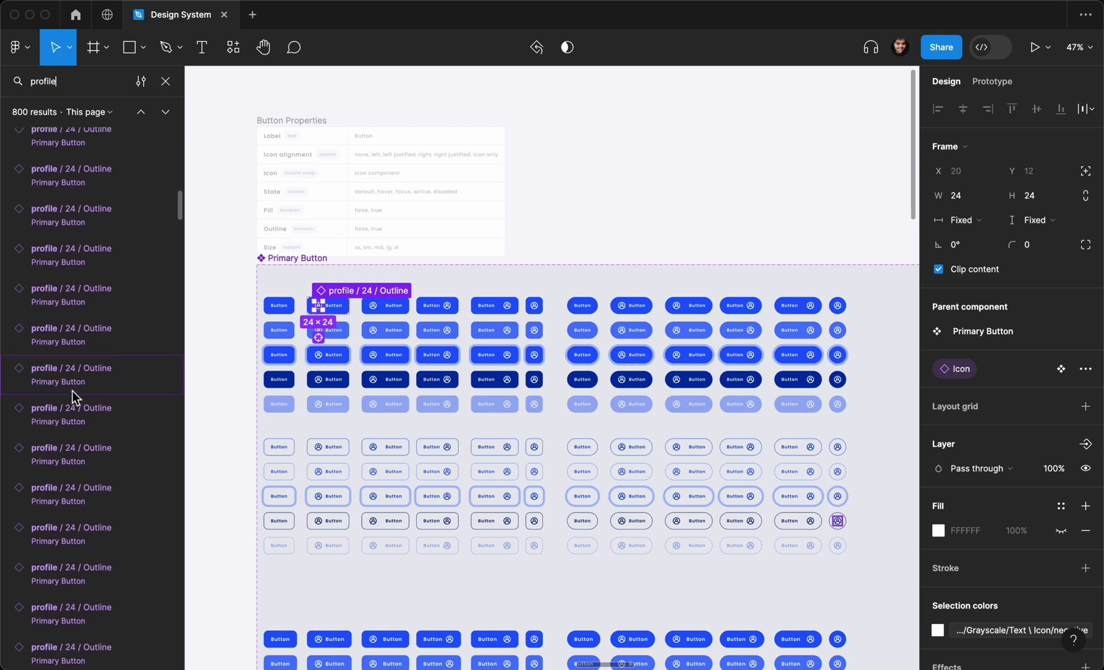
pyautogui.scroll(-1, 71, 391)
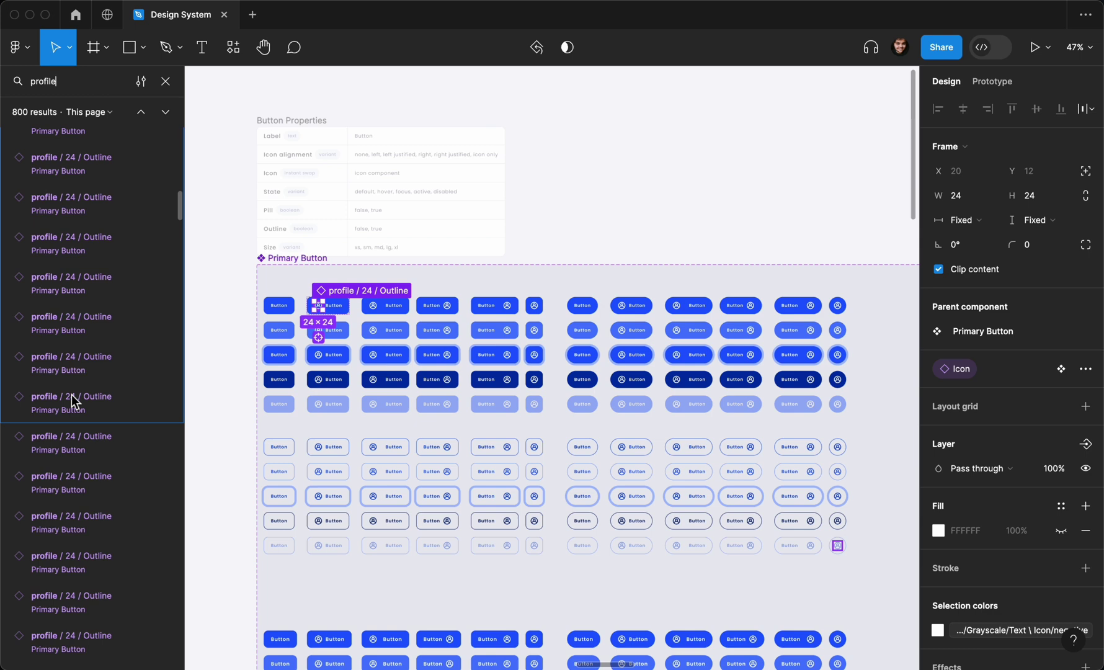
pyautogui.keyDown('shift'); pyautogui.click(71, 400); pyautogui.keyUp('shift')
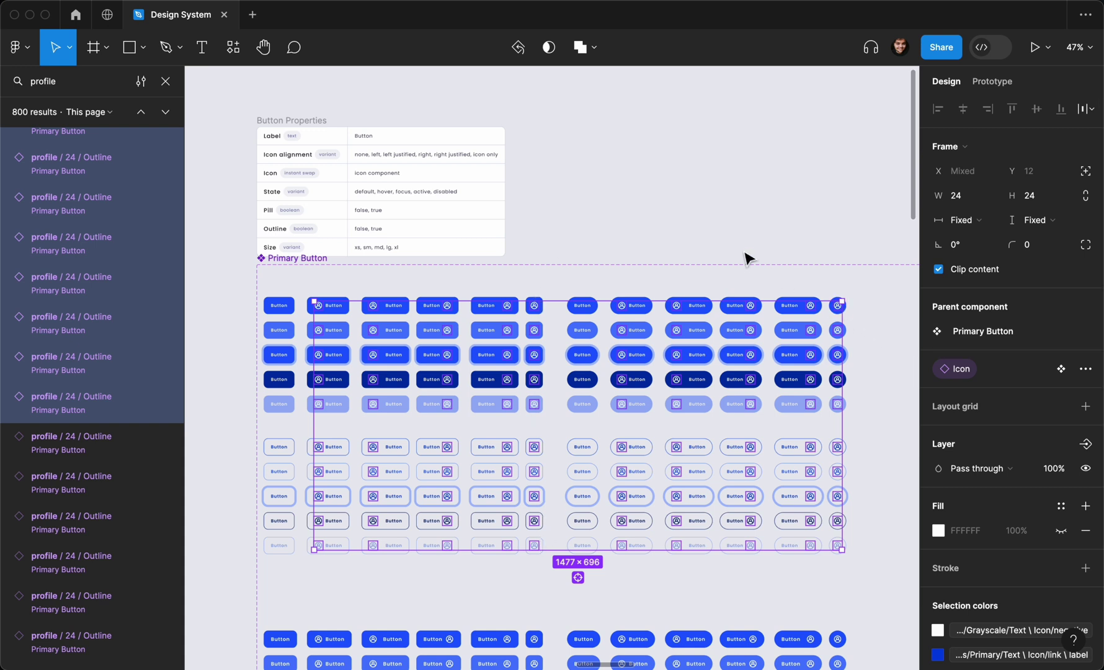
pyautogui.moveTo(556, 218); pyautogui.dragTo(534, 580)
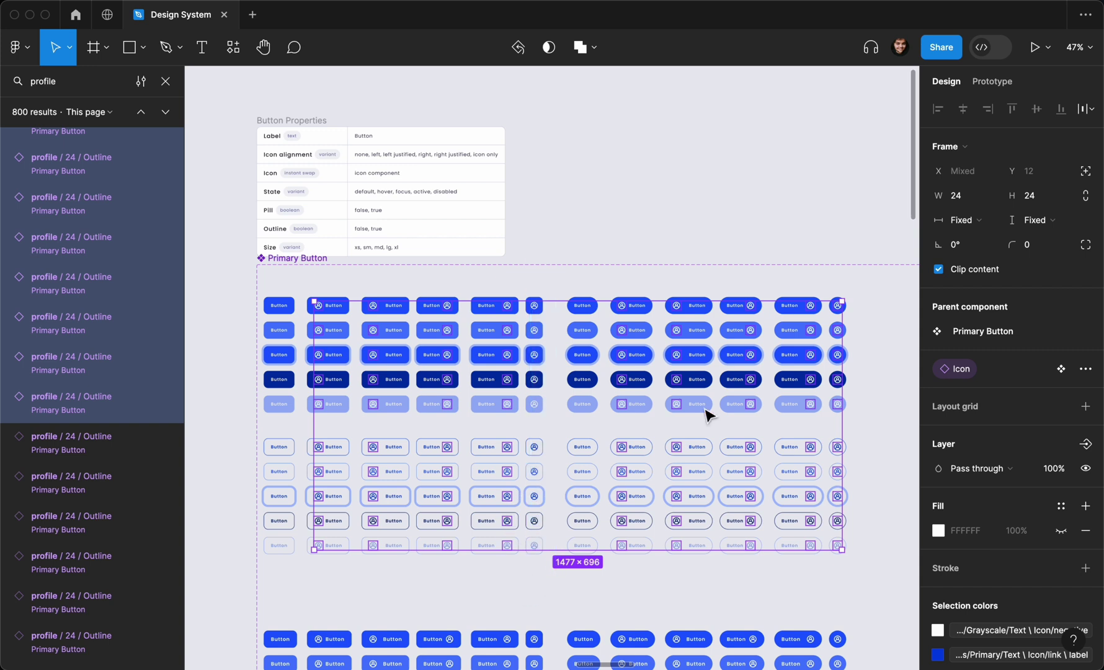
pyautogui.moveTo(853, 255); pyautogui.dragTo(843, 574)
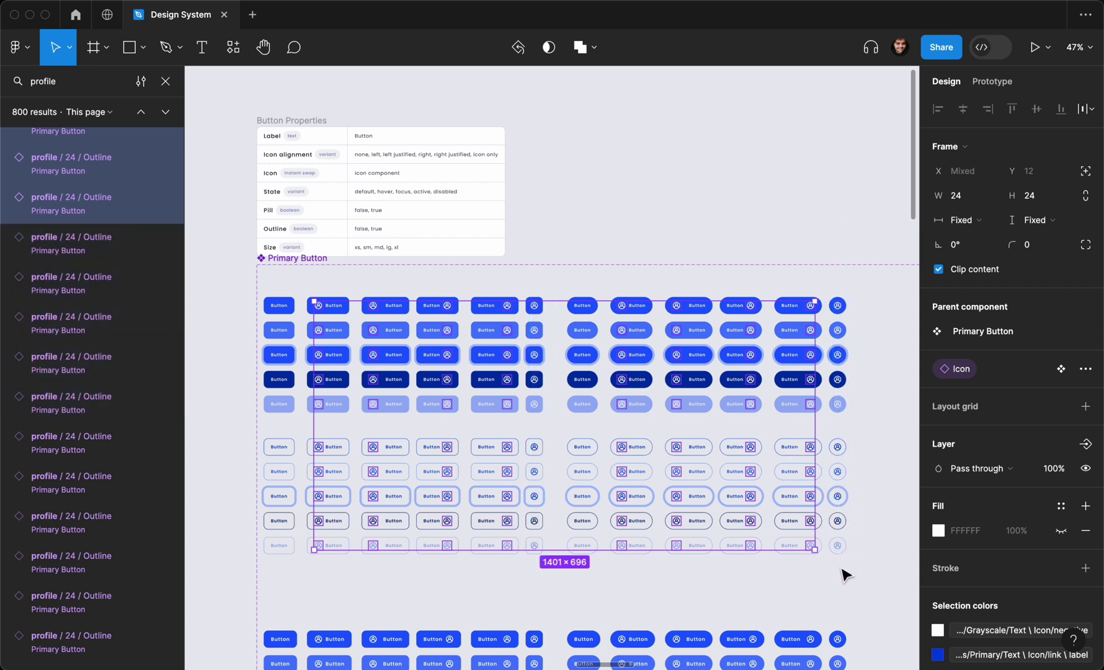
# Set the width and height of the selected xs icons to 20
pyautogui.click(956, 195)
pyautogui.scroll(5, 534, 343)
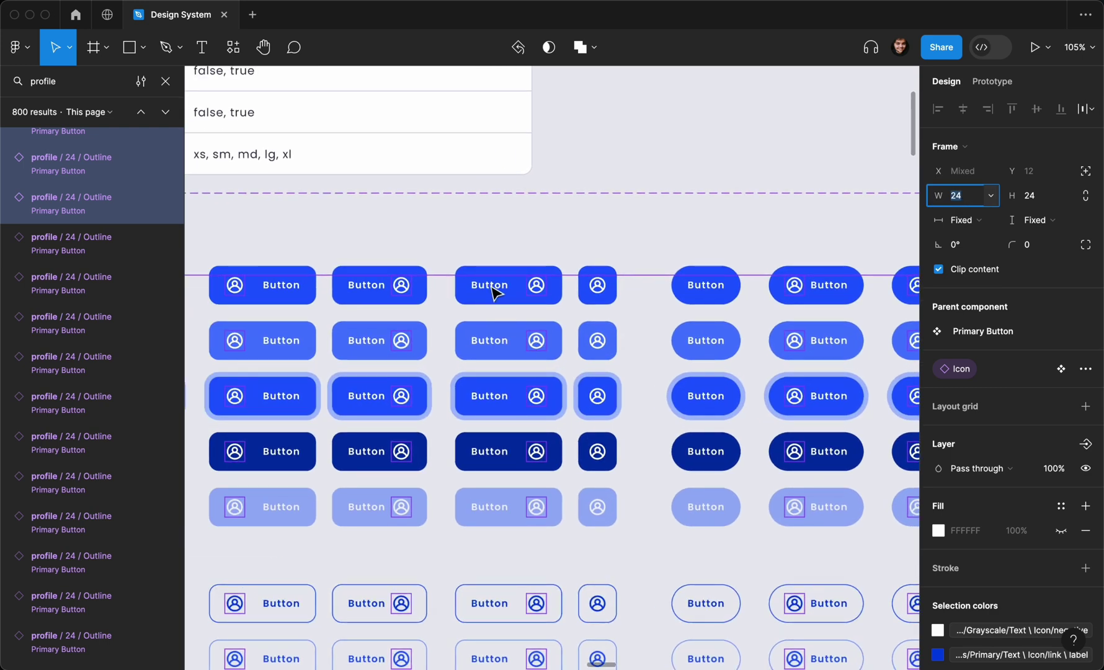
pyautogui.press('Tab')
pyautogui.write('20')
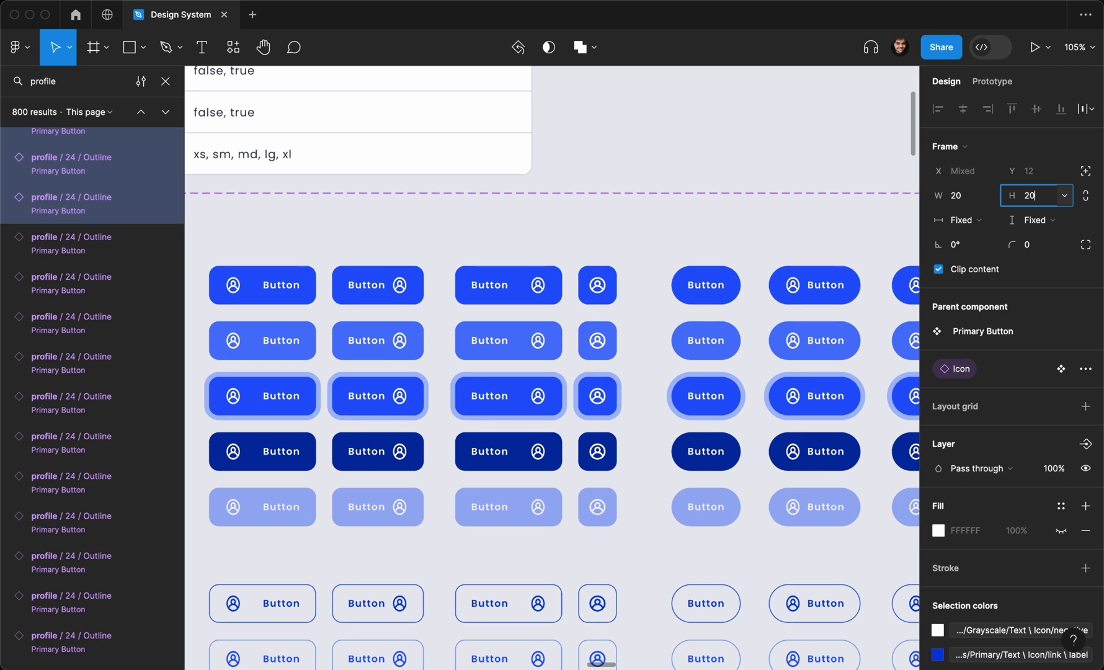
pyautogui.press('Return')
pyautogui.click(670, 177)
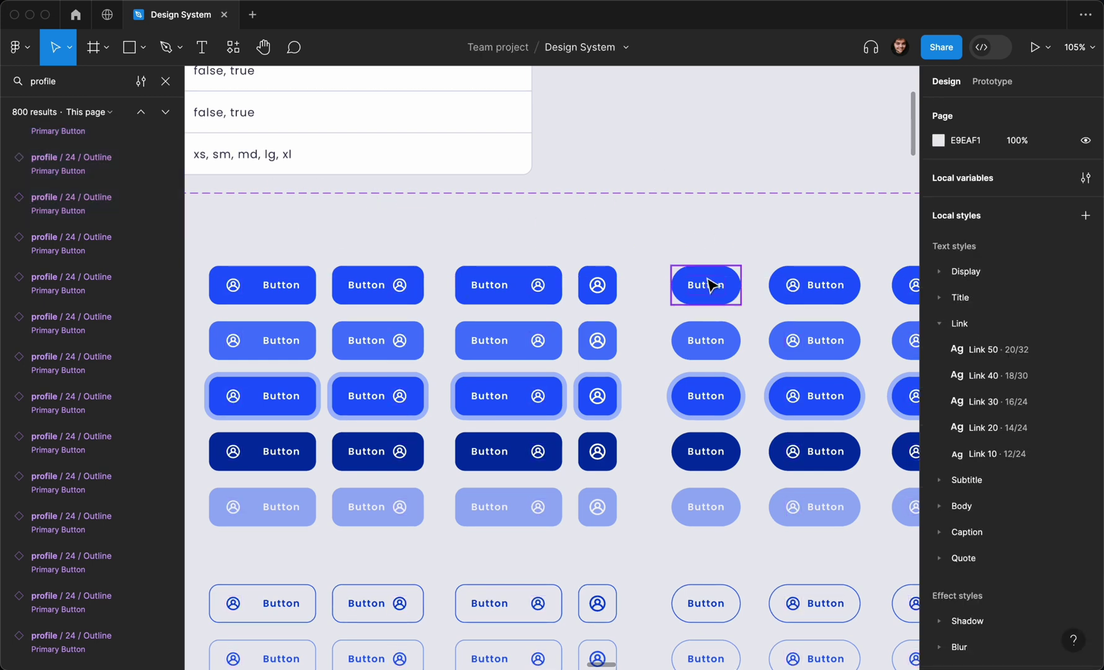
# Select the whole xs variant grid and move it slightly upward, away from the sm grid
pyautogui.scroll(-5, 709, 283)
pyautogui.moveTo(874, 218); pyautogui.dragTo(391, 490)
pyautogui.click(308, 353)
pyautogui.moveTo(346, 257); pyautogui.dragTo(893, 466)
pyautogui.moveTo(810, 428); pyautogui.dragTo(809, 423)
# Duplicate the md variant grid below itself and set the copy's Size property to lg
pyautogui.scroll(-5, 808, 424)
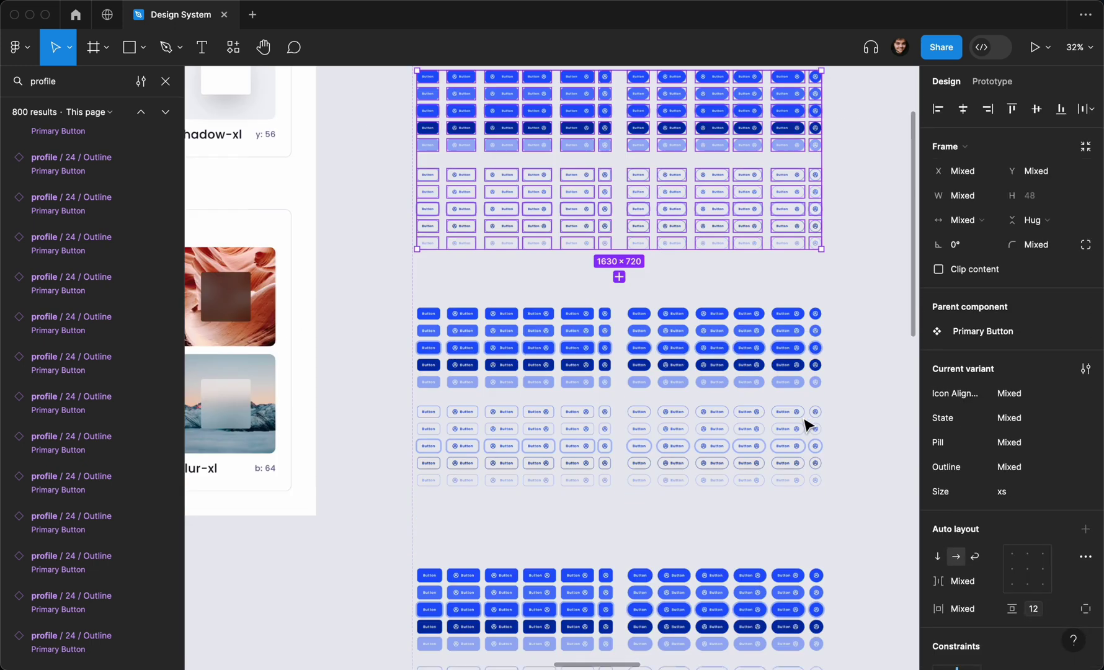
pyautogui.scroll(-3, 803, 423)
pyautogui.click(513, 344)
pyautogui.moveTo(499, 330); pyautogui.dragTo(864, 571)
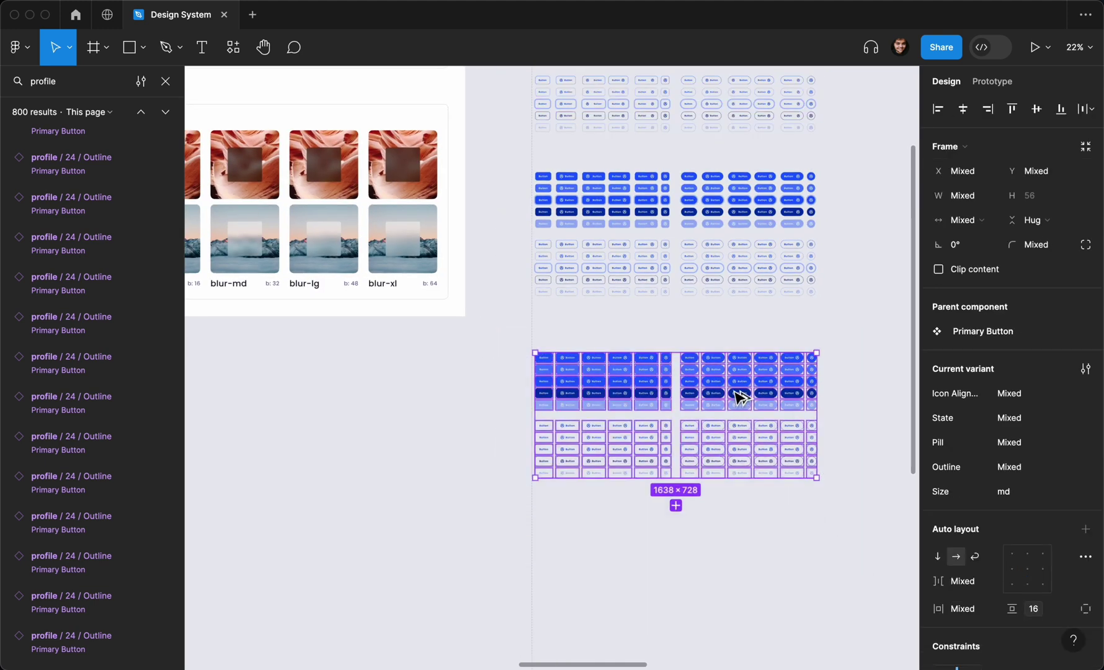
pyautogui.moveTo(740, 397); pyautogui.dragTo(734, 552)
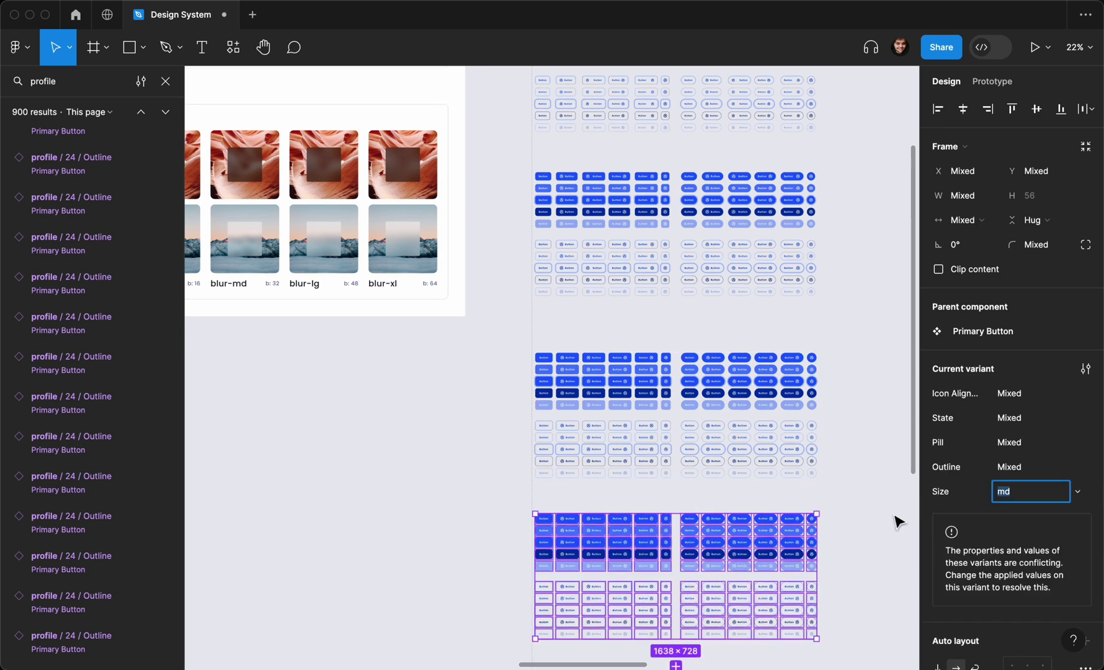
pyautogui.write('lg')
pyautogui.press('Return')
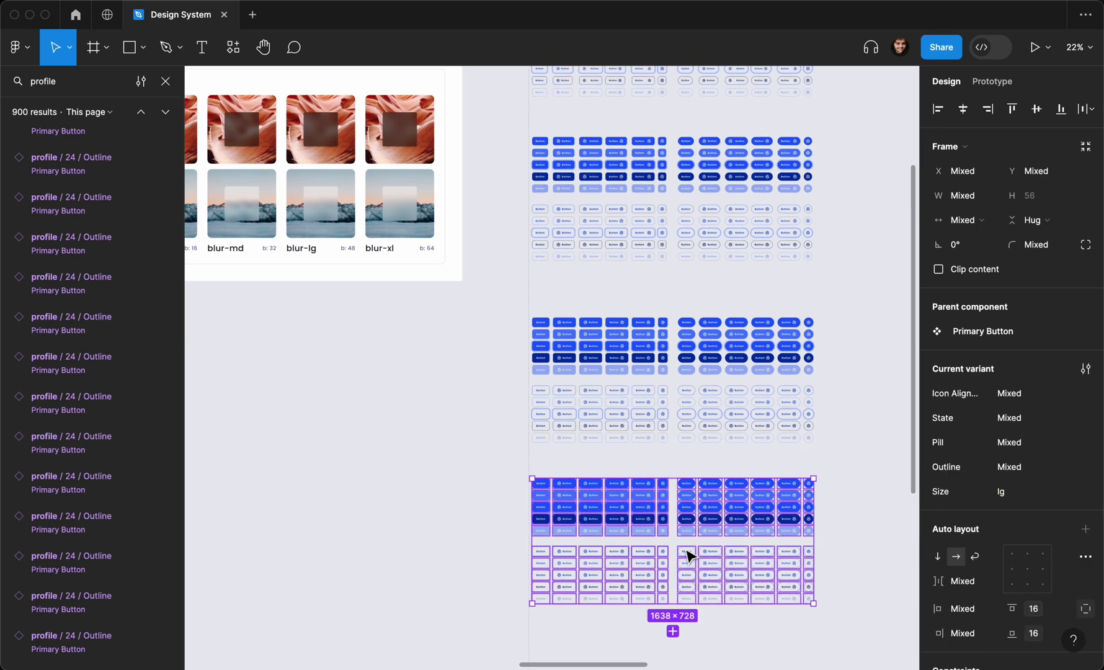
pyautogui.scroll(5, 690, 555)
pyautogui.scroll(-3, 583, 480)
pyautogui.scroll(4, 584, 480)
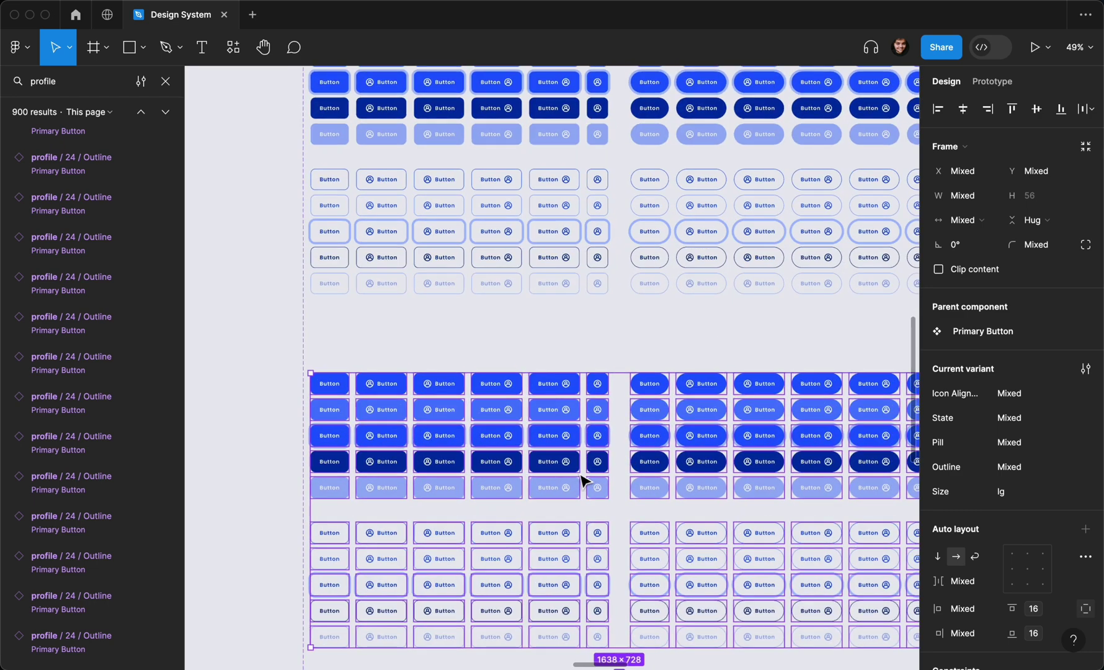
# Apply the xl (20) spacing variable as vertical padding to all lg buttons except those in both icon-only columns
pyautogui.scroll(-3, 583, 480)
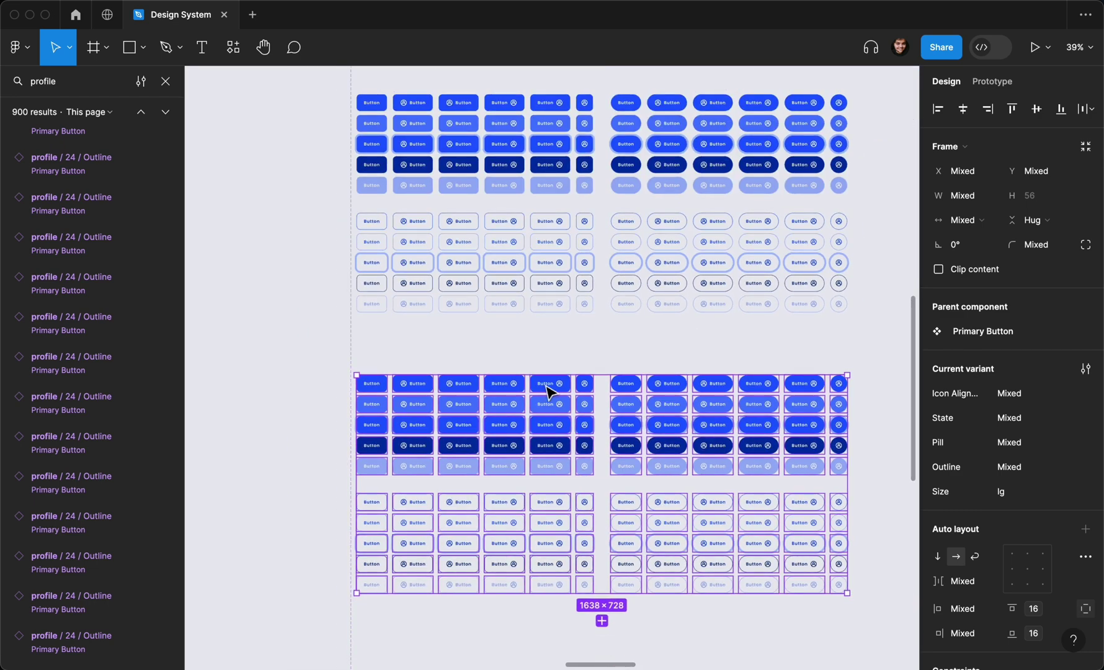
pyautogui.scroll(2, 546, 390)
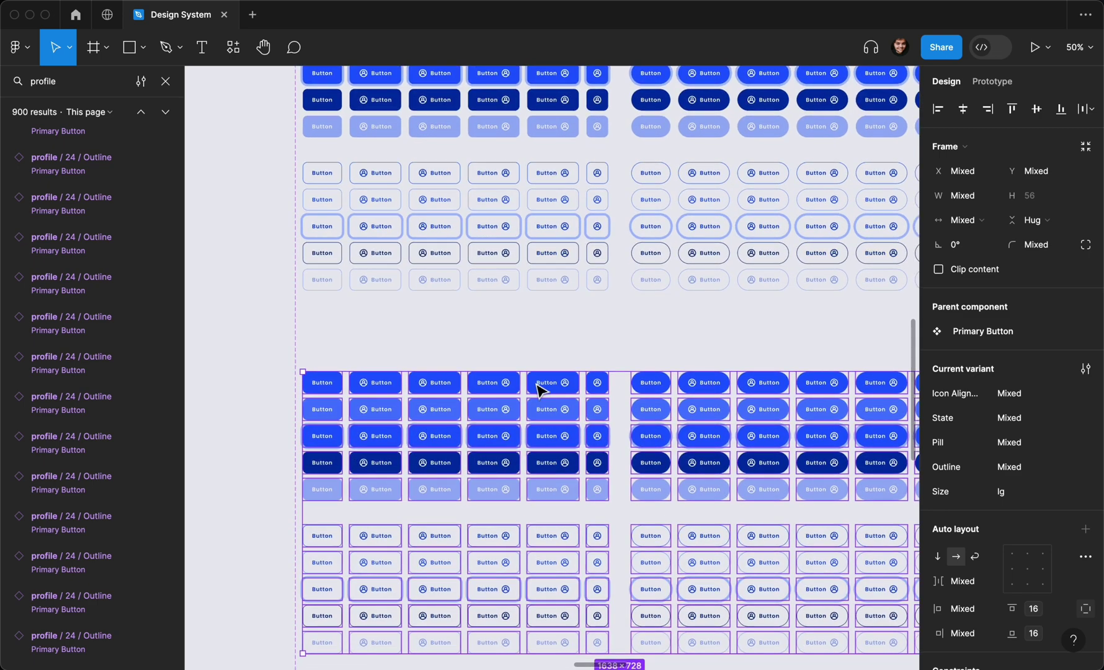
pyautogui.scroll(-2, 537, 388)
pyautogui.scroll(2, 537, 389)
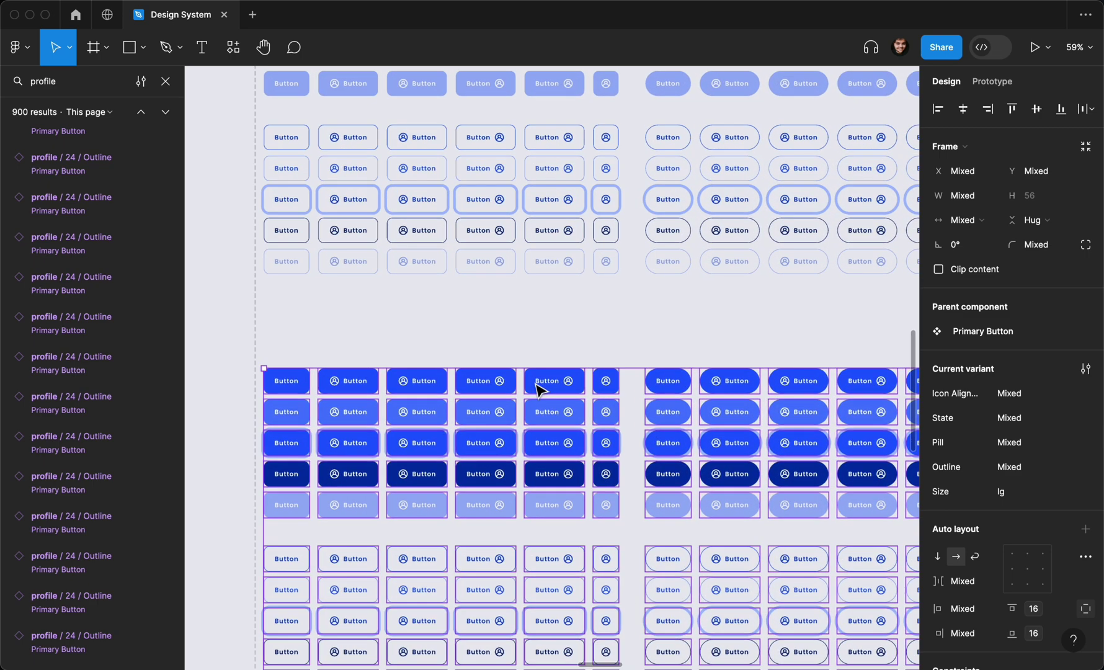
pyautogui.moveTo(300, 302); pyautogui.dragTo(597, 599)
pyautogui.click(165, 80)
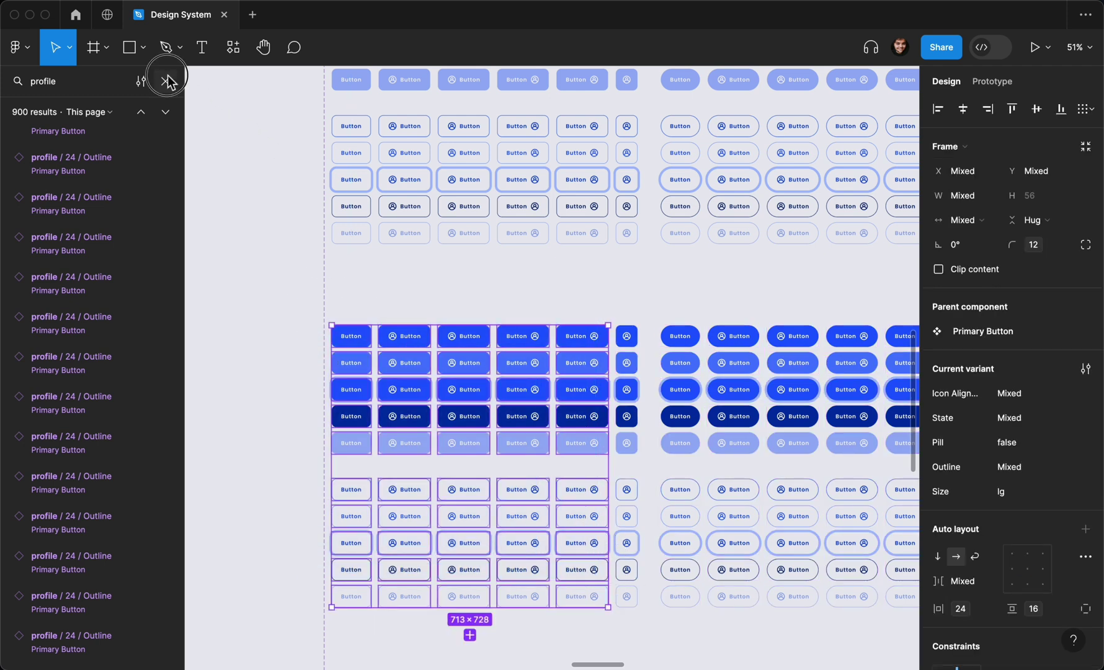
pyautogui.moveTo(296, 333); pyautogui.dragTo(598, 609)
pyautogui.moveTo(780, 488); pyautogui.dragTo(882, 631)
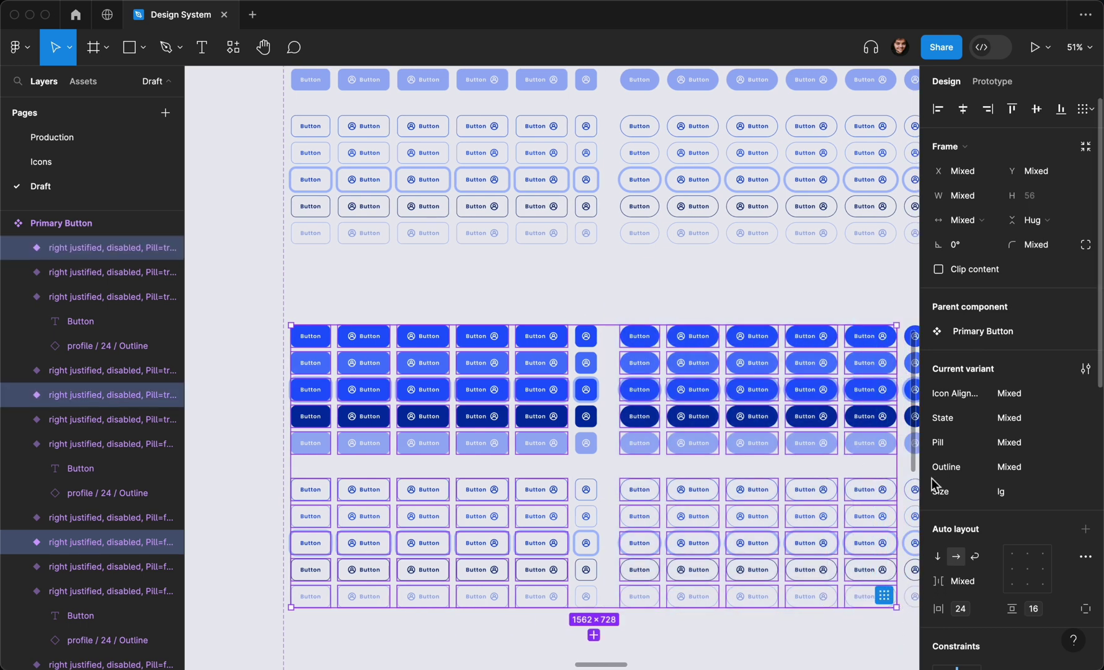
pyautogui.scroll(-2, 970, 486)
pyautogui.click(1067, 529)
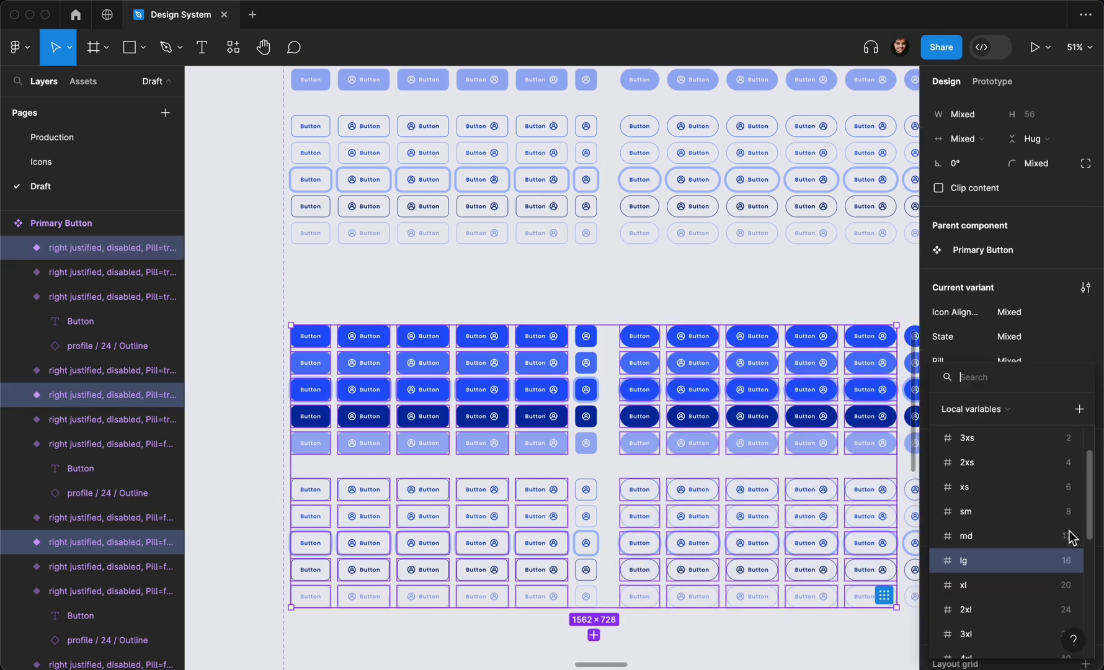
pyautogui.click(1061, 584)
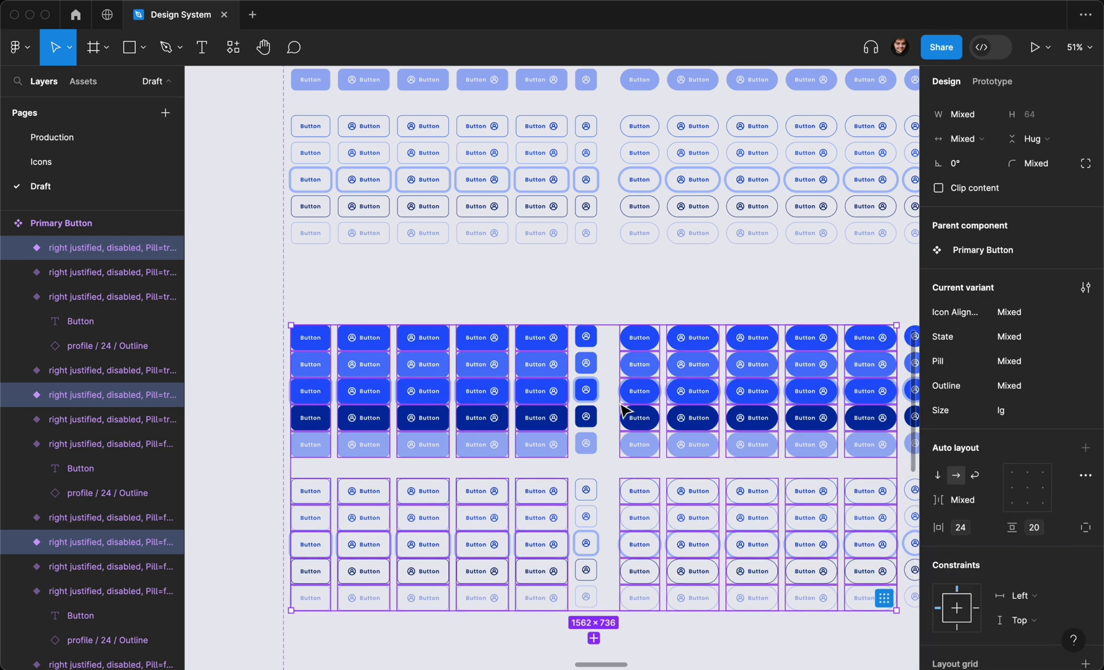
# Apply the 3xl (32) spacing variable as horizontal padding to the selected lg buttons
pyautogui.scroll(3, 620, 407)
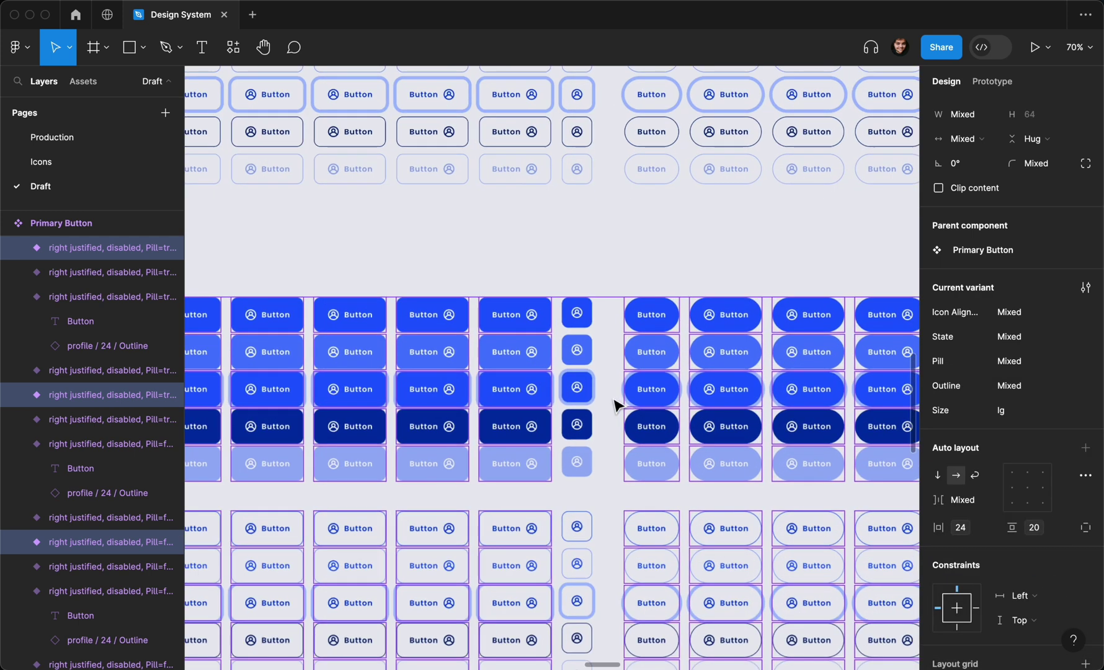
pyautogui.click(990, 527)
pyautogui.scroll(-1, 997, 568)
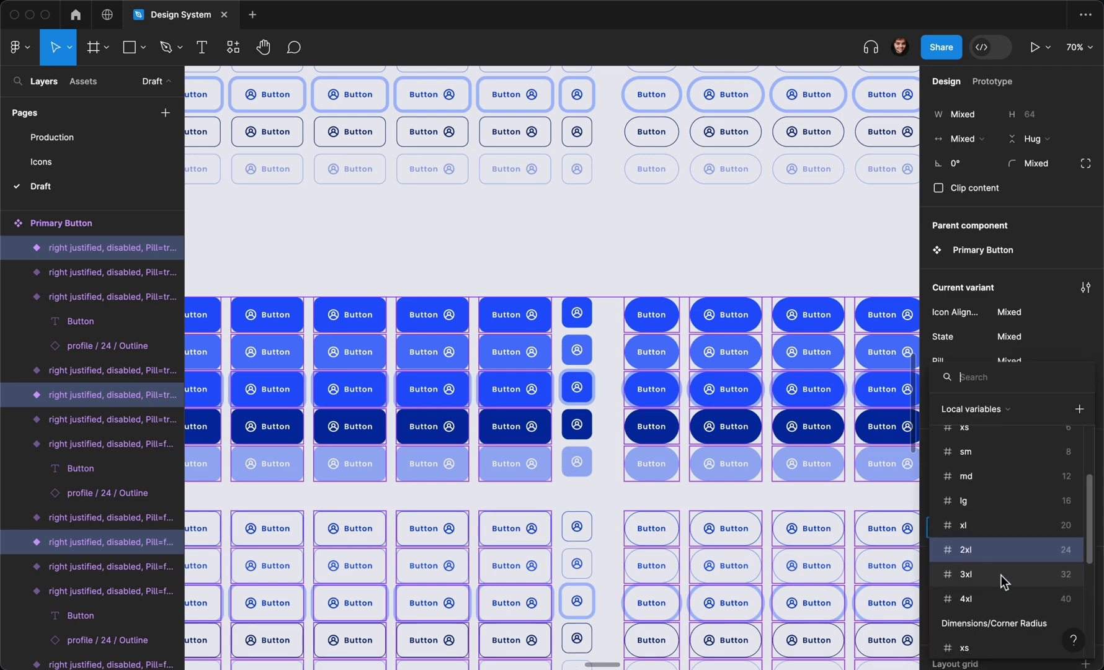
pyautogui.click(1001, 577)
# Move the lg grid's pill icon-only column right, away from its neighbouring column, to X 1658
pyautogui.hscroll(-3, 701, 496)
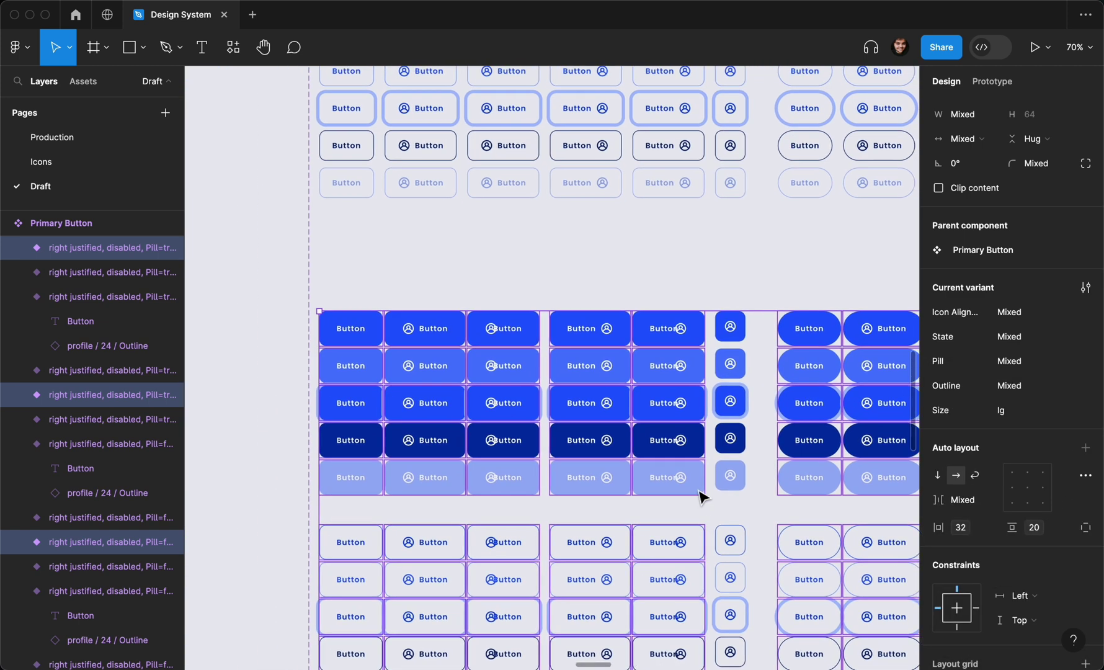
pyautogui.hscroll(-2, 701, 496)
pyautogui.hscroll(4, 701, 496)
pyautogui.scroll(-3, 709, 494)
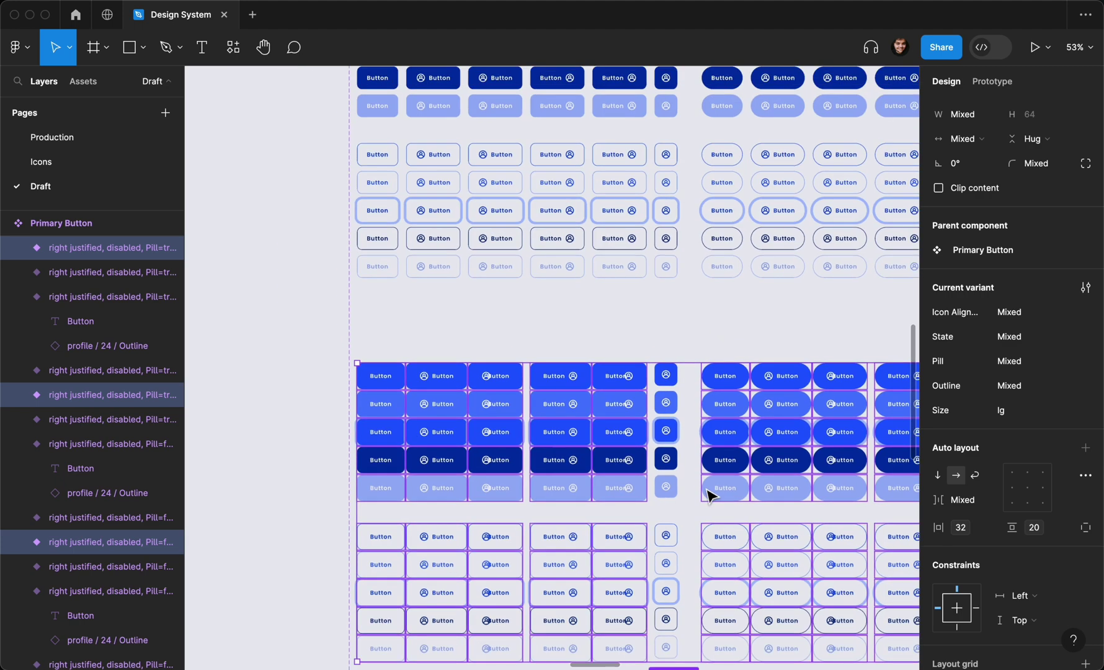
pyautogui.scroll(-5, 673, 466)
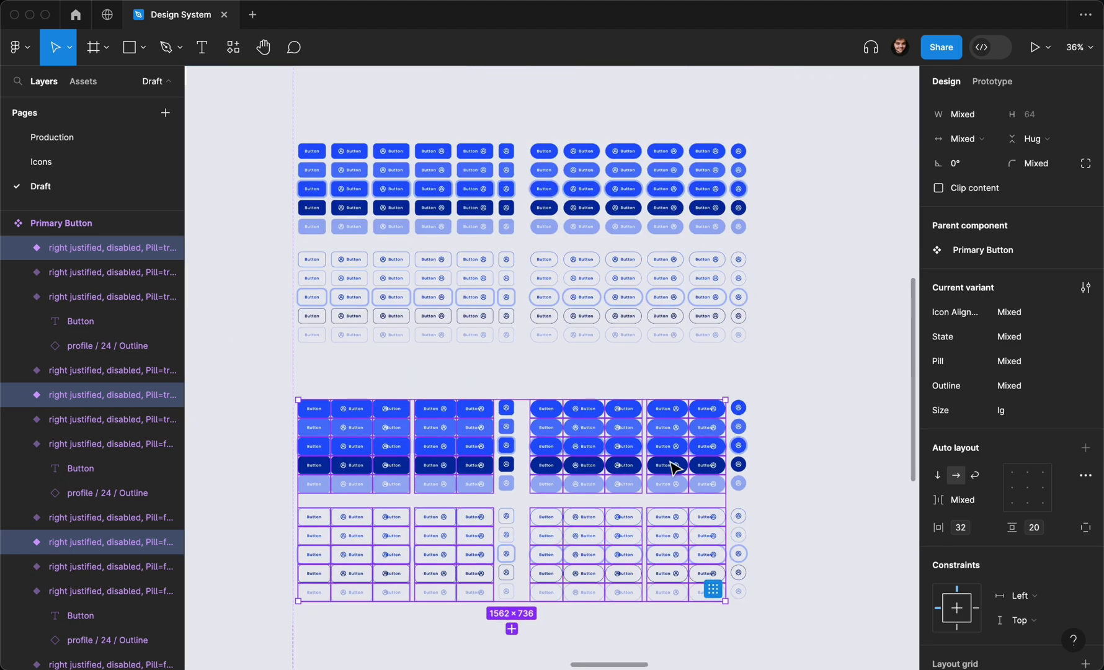
pyautogui.click(716, 617)
pyautogui.scroll(3, 716, 619)
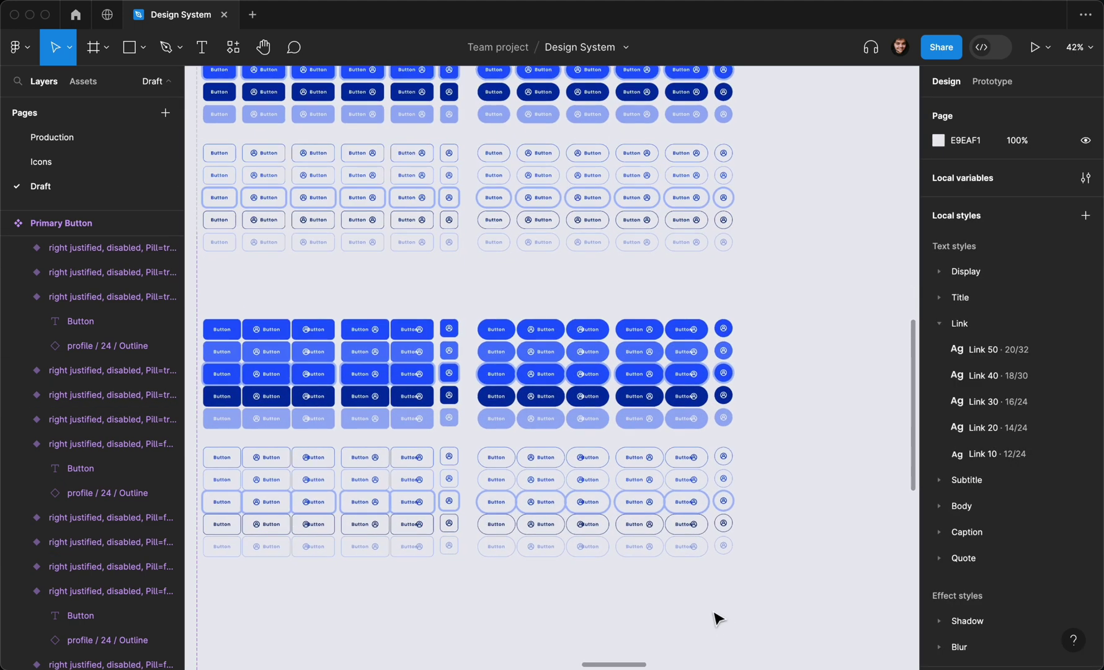
pyautogui.moveTo(725, 580); pyautogui.dragTo(742, 326)
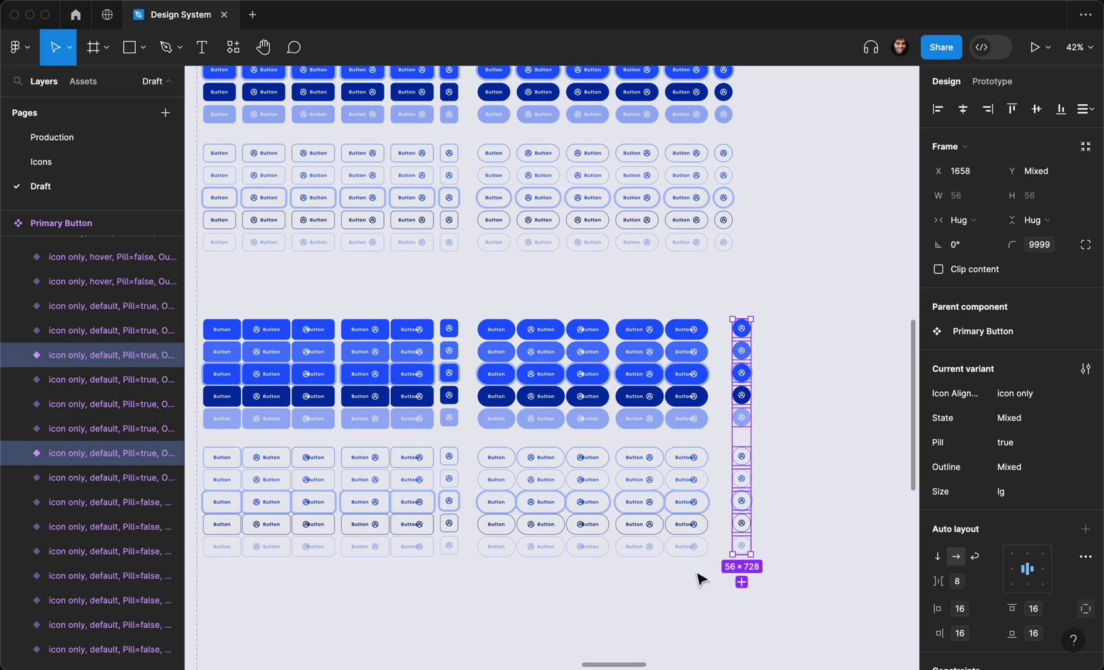
# Set the width of the lg grid's right justified pill column to 160
pyautogui.moveTo(700, 581); pyautogui.dragTo(719, 350)
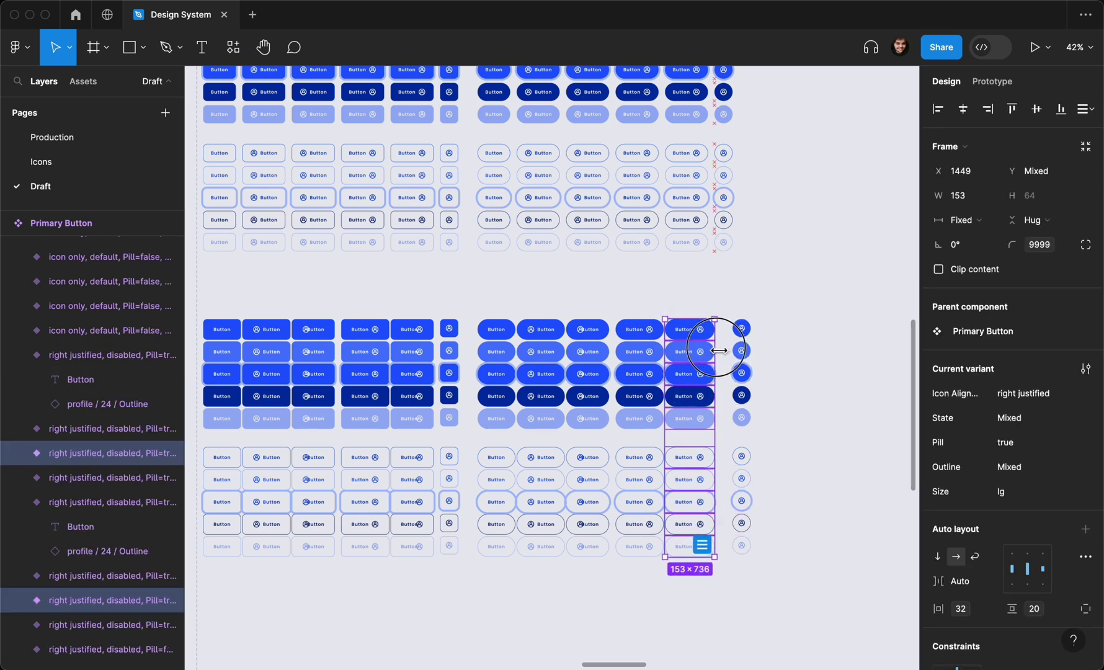
pyautogui.click(957, 197)
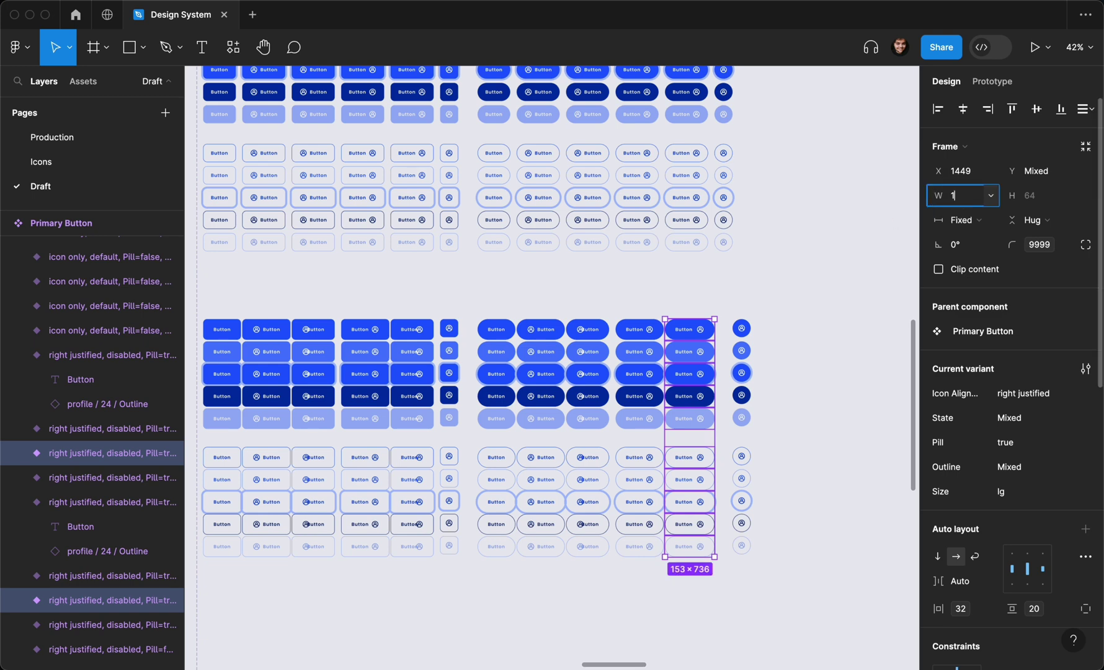
pyautogui.press('Return')
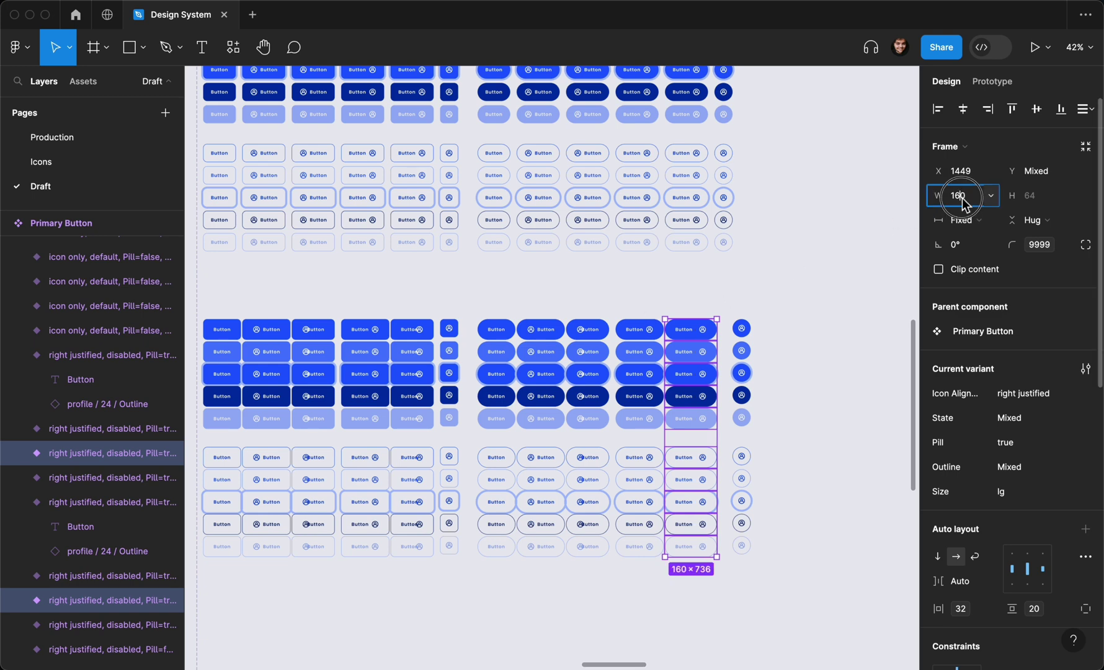
# Set the width of both left justified columns and the non-pill right justified column in the lg grid to 160
pyautogui.click(648, 333)
pyautogui.moveTo(708, 295); pyautogui.dragTo(680, 619)
pyautogui.moveTo(586, 291); pyautogui.dragTo(598, 586)
pyautogui.moveTo(402, 296); pyautogui.dragTo(420, 588)
pyautogui.moveTo(313, 291); pyautogui.dragTo(308, 611)
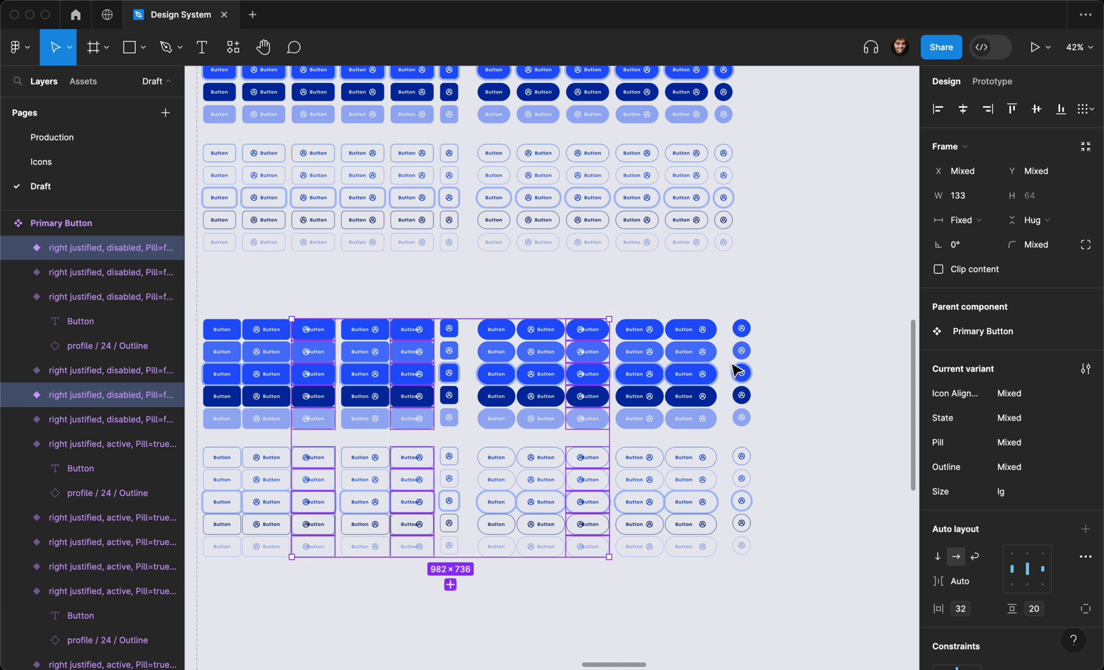
pyautogui.click(990, 583)
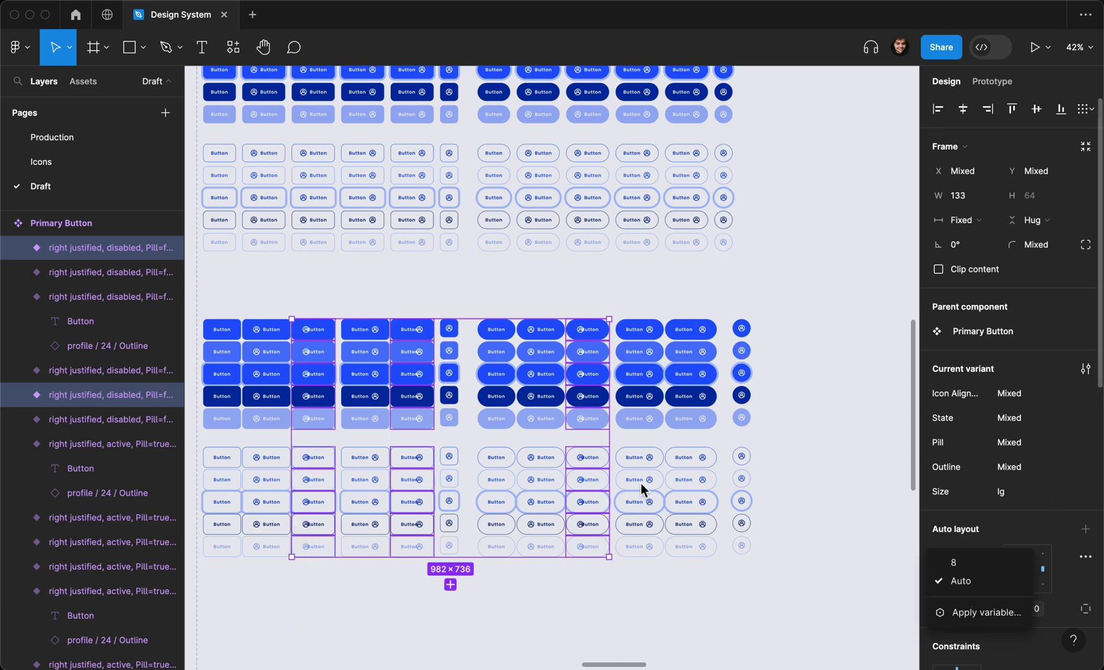
pyautogui.click(327, 355)
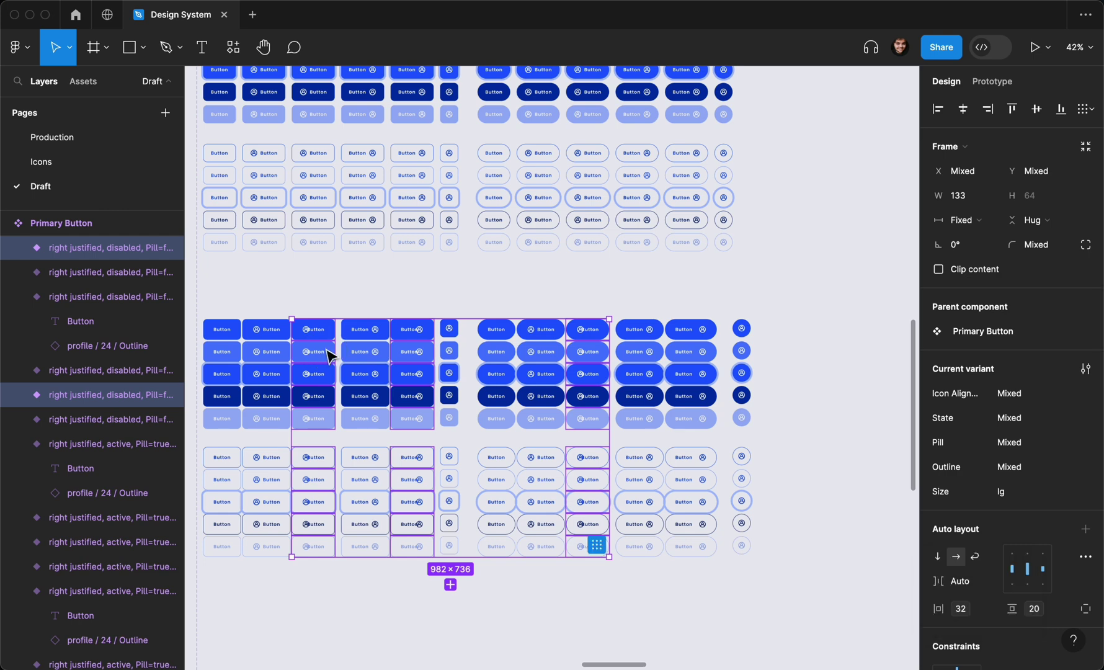
pyautogui.click(960, 196)
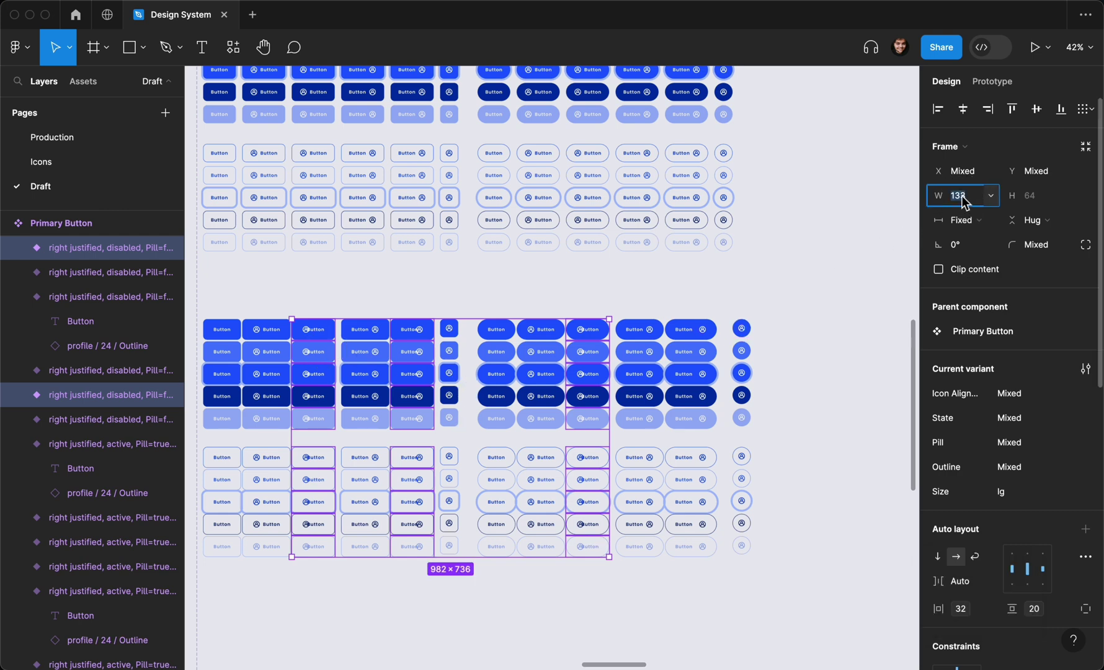
pyautogui.press('Return')
# Spread the lg grid's columns horizontally, shifting the right, right justified, icon-only and pill columns away from their neighbours
pyautogui.scroll(-3, 720, 256)
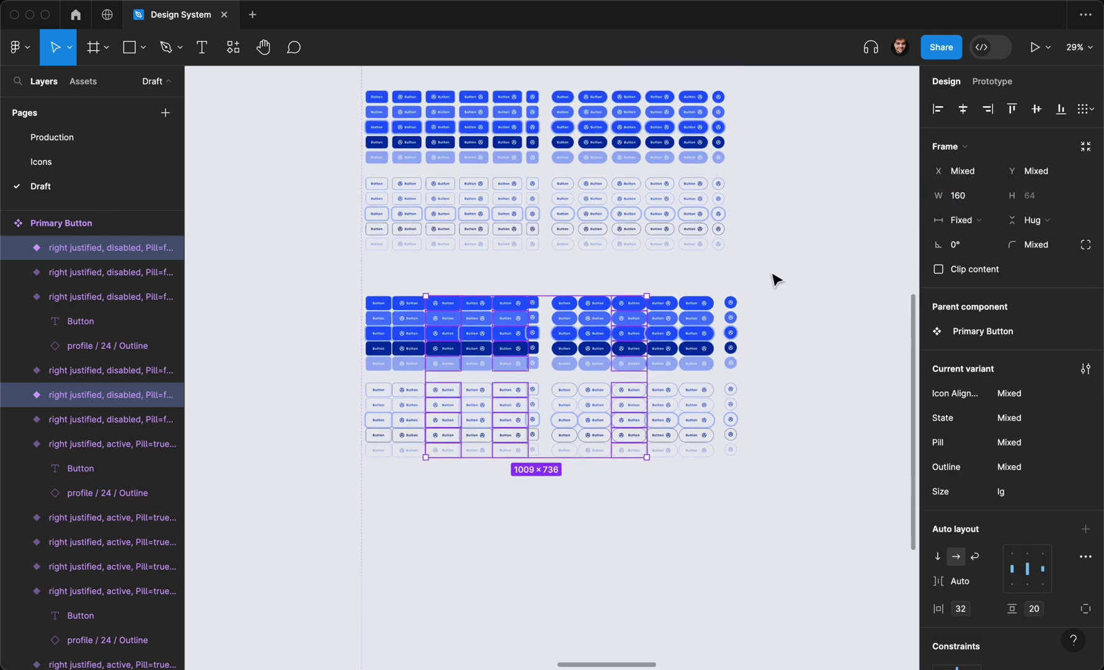
pyautogui.moveTo(785, 272); pyautogui.dragTo(679, 452)
pyautogui.moveTo(784, 453); pyautogui.dragTo(494, 313)
pyautogui.moveTo(634, 317); pyautogui.dragTo(543, 263)
pyautogui.moveTo(547, 315); pyautogui.dragTo(555, 314)
pyautogui.moveTo(858, 499); pyautogui.dragTo(523, 317)
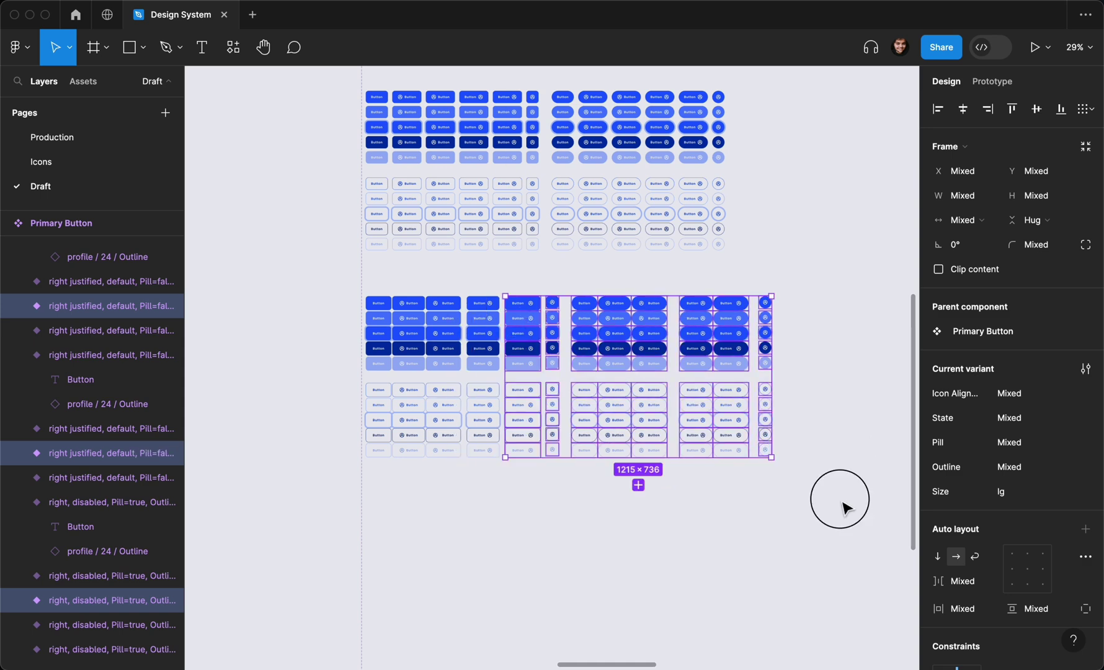
pyautogui.moveTo(842, 507); pyautogui.dragTo(739, 322)
pyautogui.click(768, 502)
pyautogui.moveTo(792, 536); pyautogui.dragTo(661, 328)
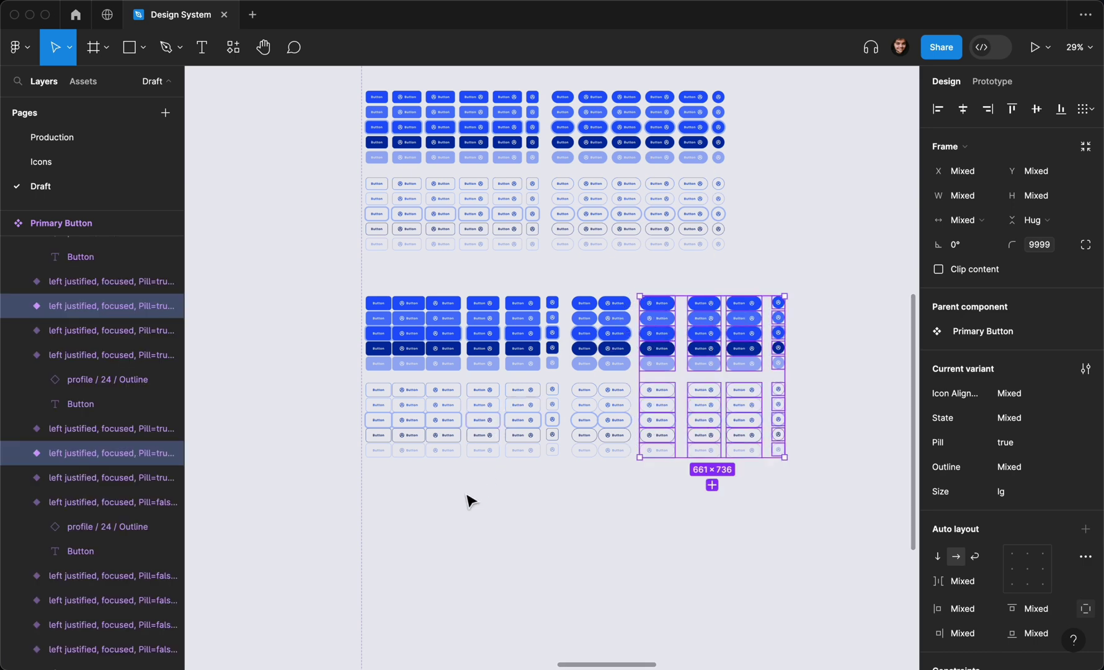
# Duplicate the whole lg variant grid below itself and set the copy's Size property to xl
pyautogui.scroll(5, 526, 493)
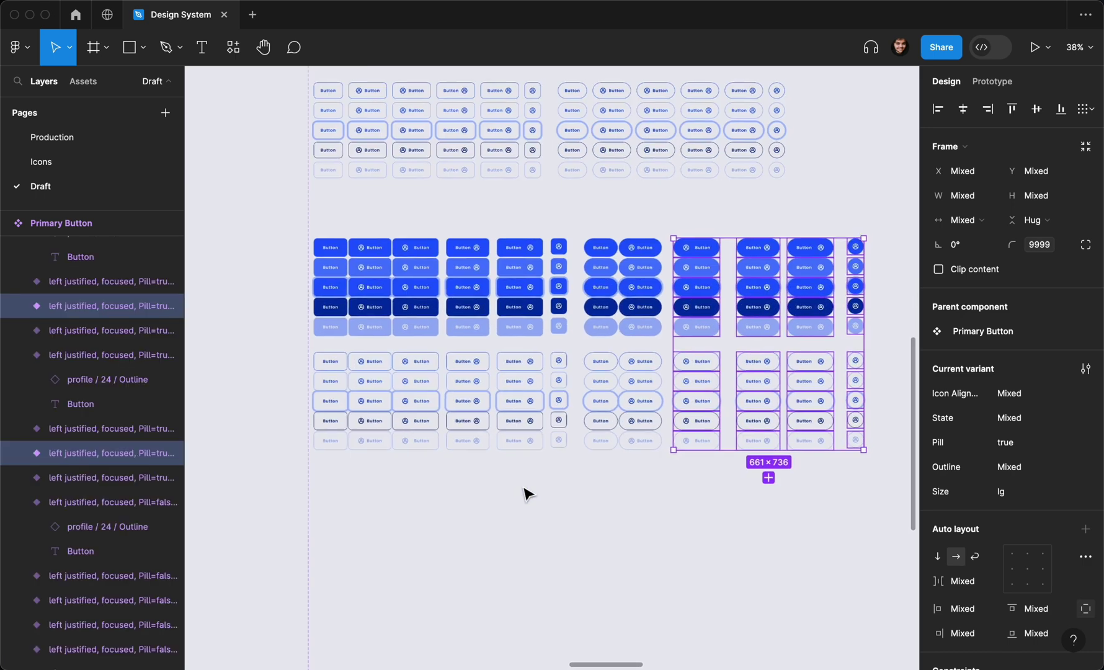
pyautogui.scroll(3, 467, 402)
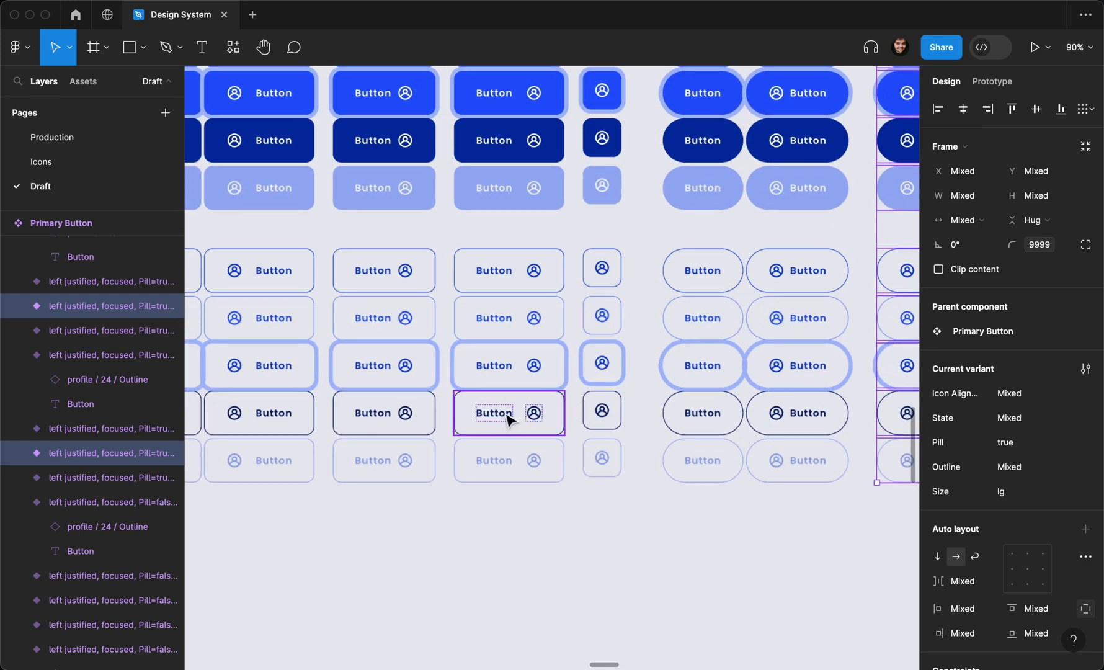
pyautogui.scroll(-10, 525, 422)
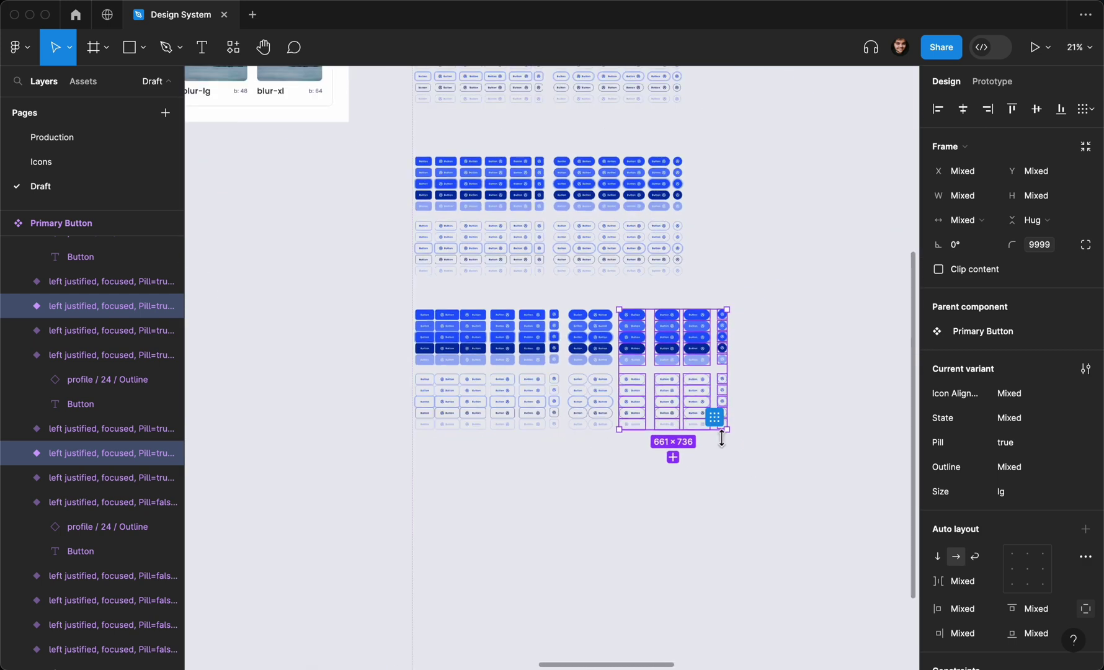
pyautogui.click(607, 403)
pyautogui.moveTo(736, 441); pyautogui.dragTo(380, 320)
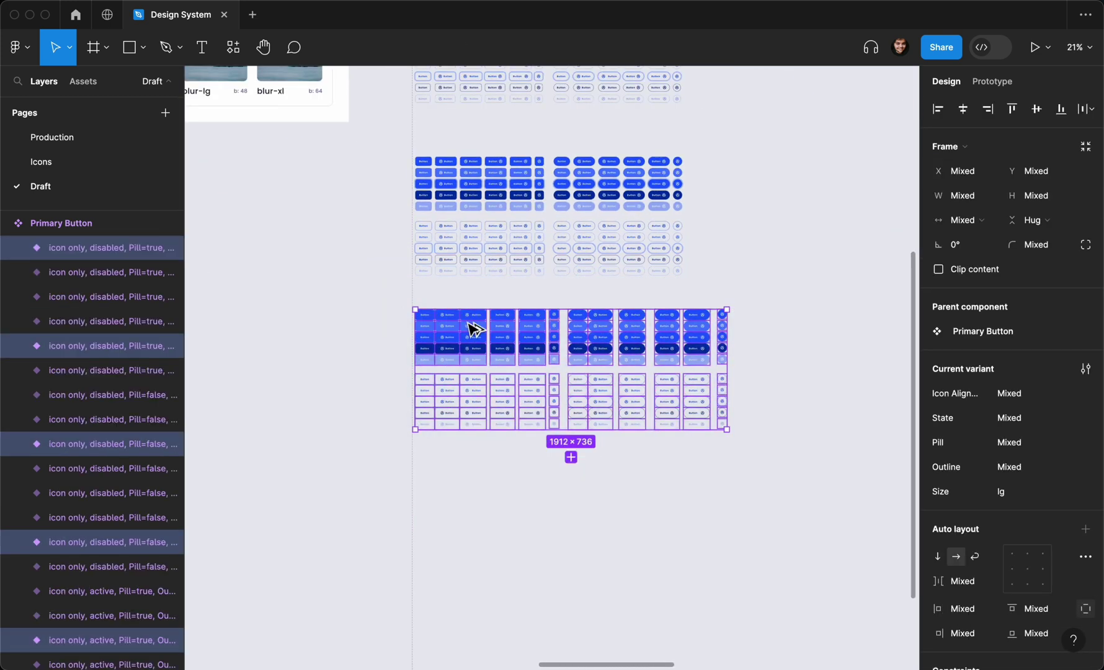
pyautogui.moveTo(474, 328); pyautogui.dragTo(476, 517)
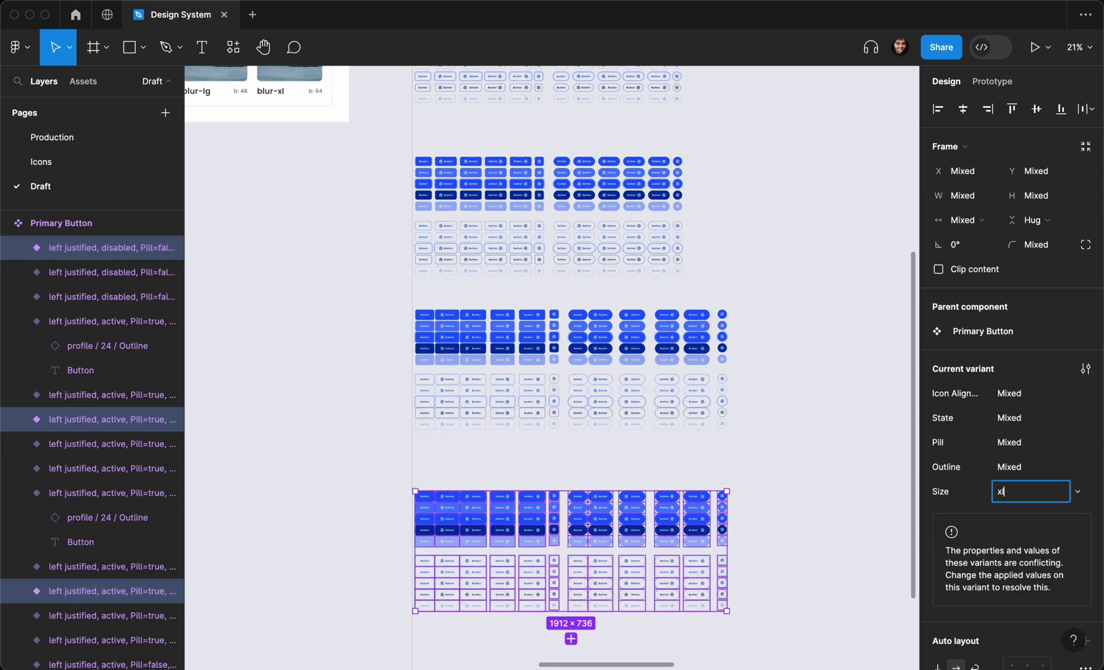
# Apply the Link 30 text style to the button labels in the xl grid
pyautogui.scroll(5, 695, 504)
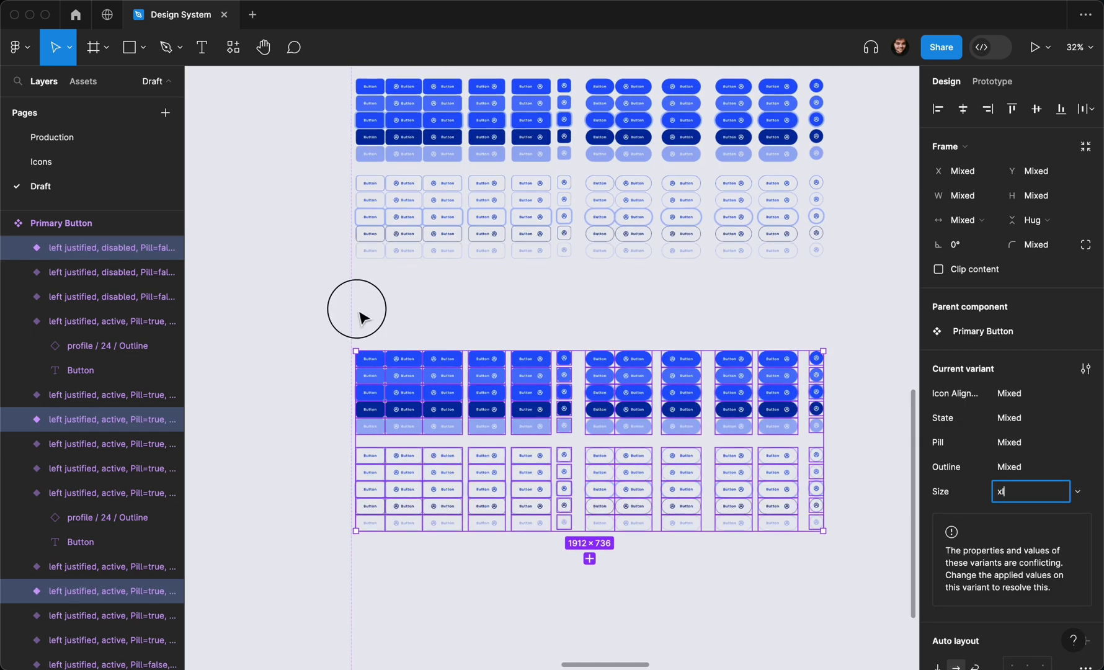
pyautogui.click(305, 310)
pyautogui.moveTo(306, 310); pyautogui.dragTo(535, 572)
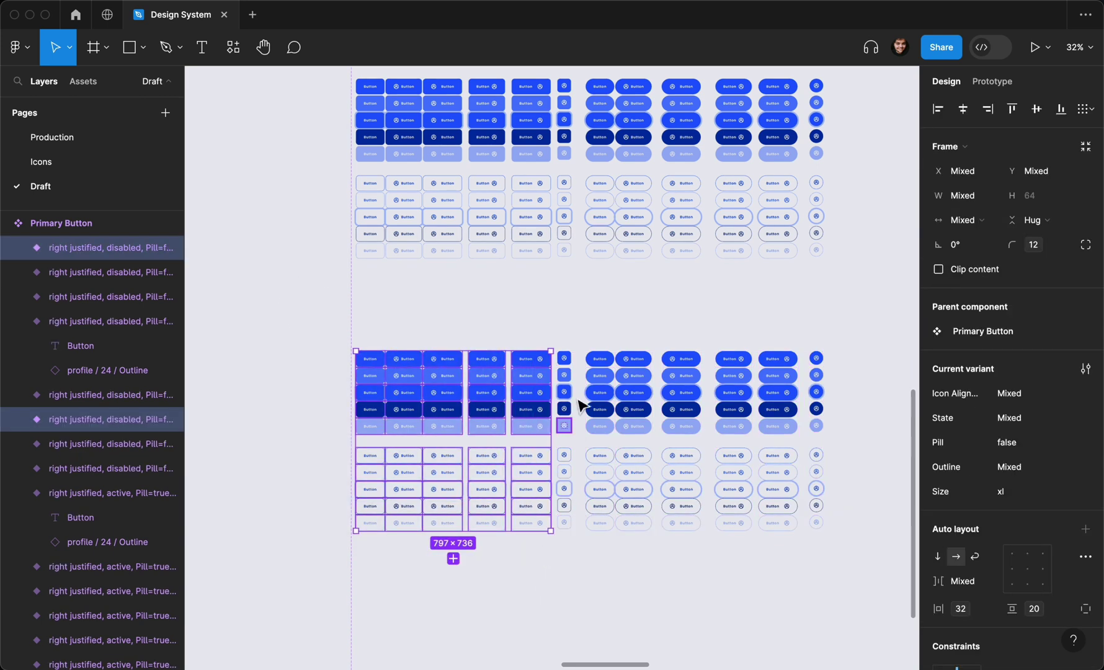
pyautogui.moveTo(585, 321); pyautogui.dragTo(787, 571)
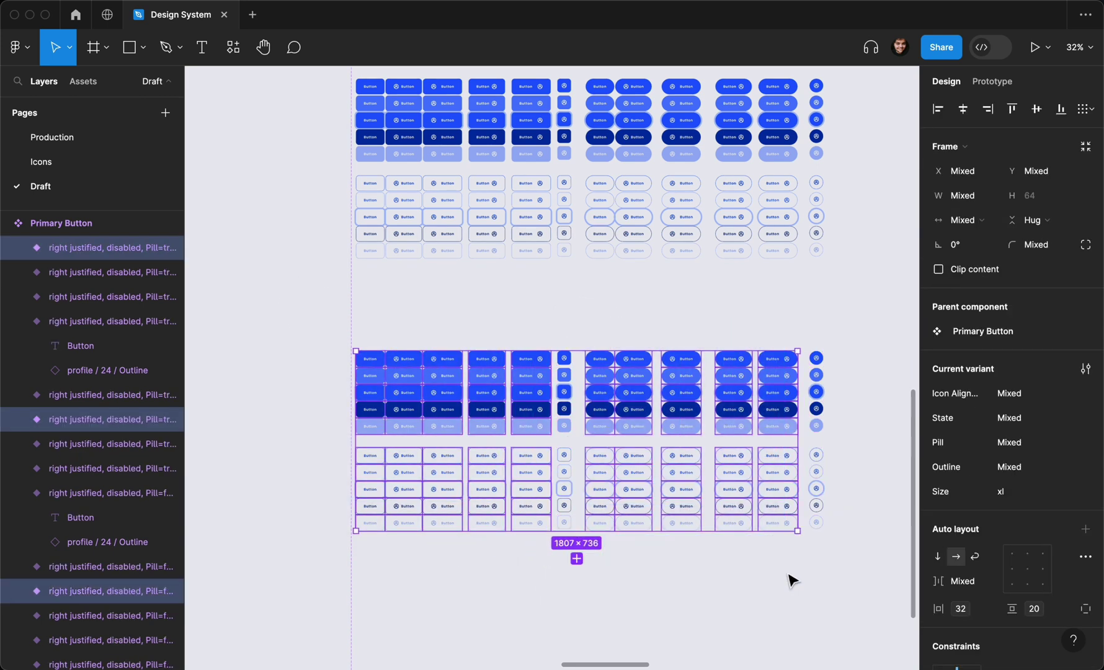
pyautogui.press('Return')
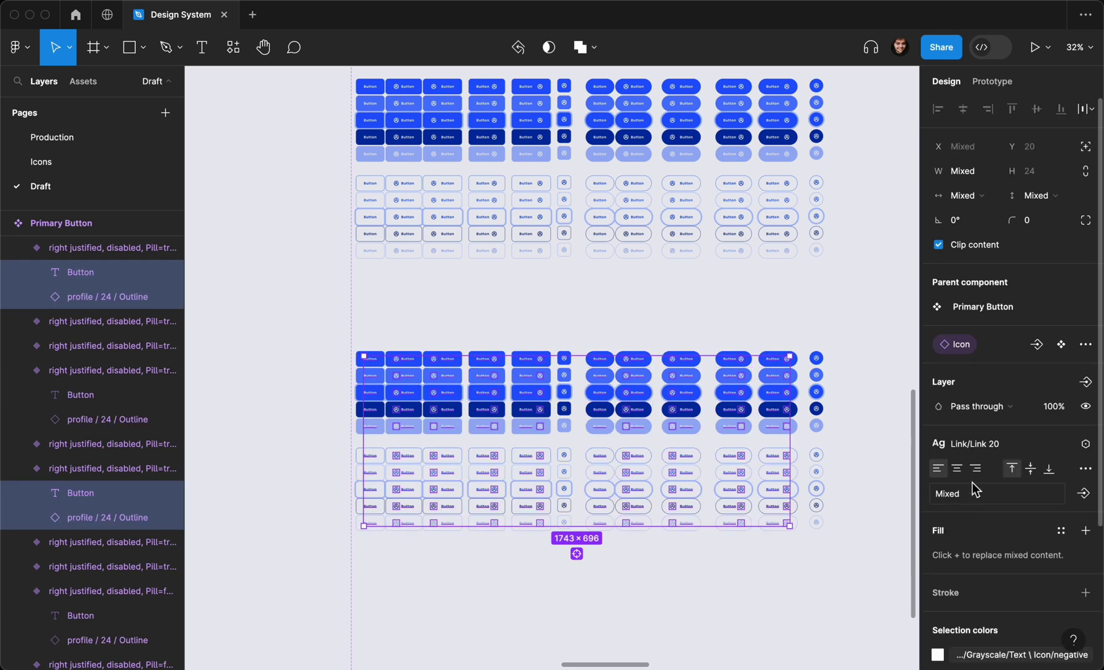
pyautogui.scroll(-1, 973, 478)
pyautogui.click(992, 415)
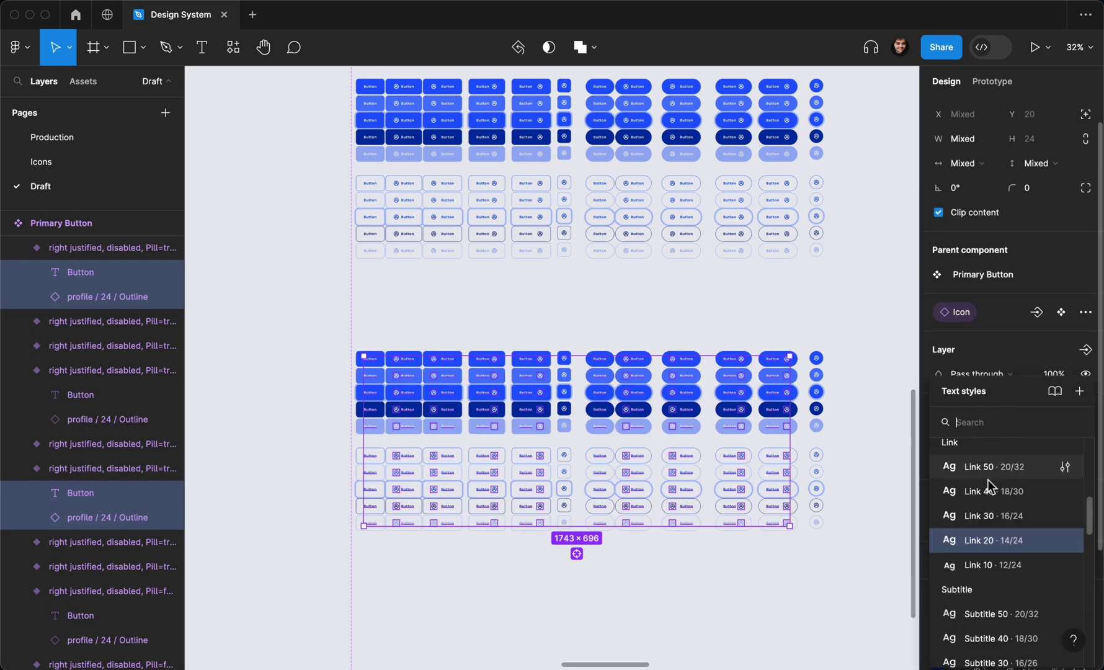
pyautogui.click(986, 519)
pyautogui.scroll(5, 786, 380)
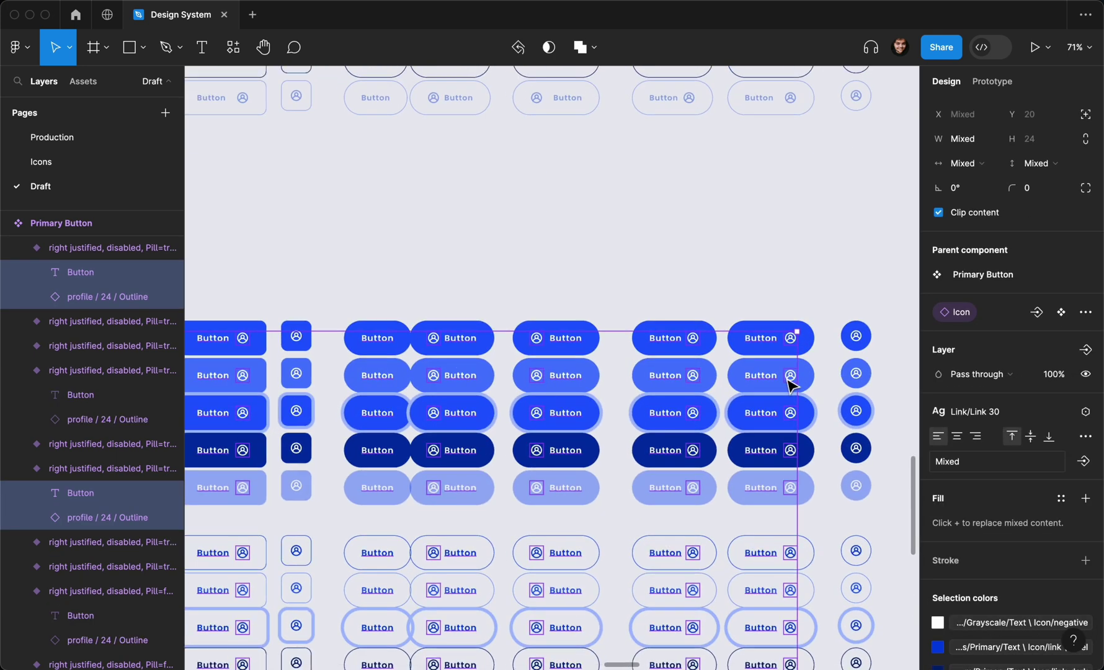
# Apply the Link 40 text style to the button labels in the xl grid
pyautogui.click(987, 412)
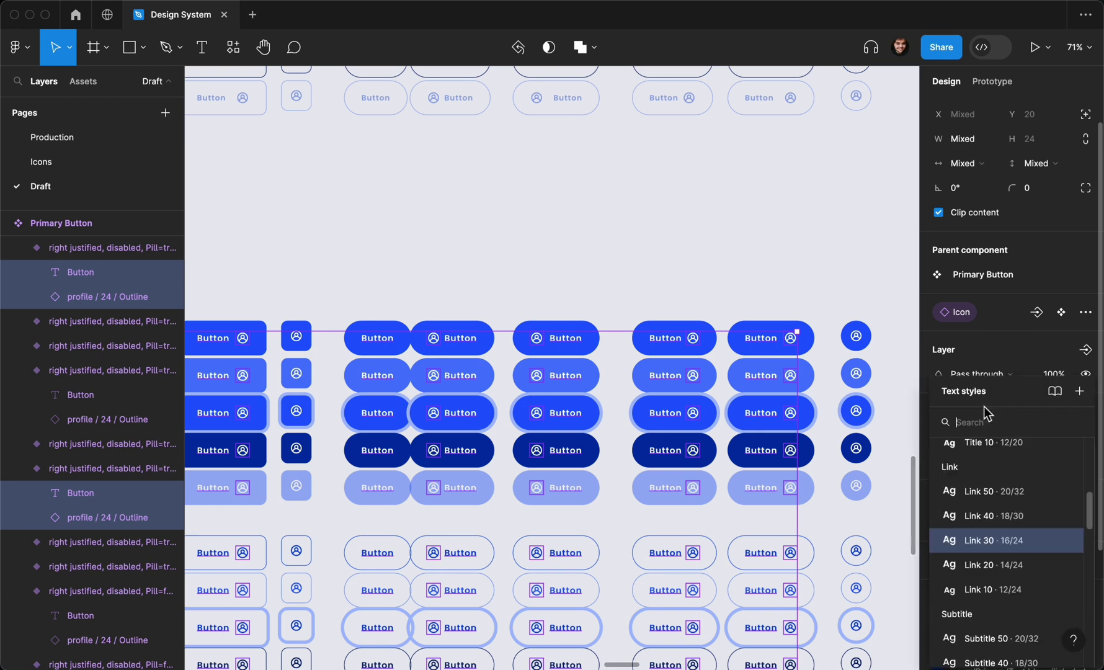
pyautogui.click(995, 515)
pyautogui.click(789, 280)
pyautogui.scroll(-3, 793, 286)
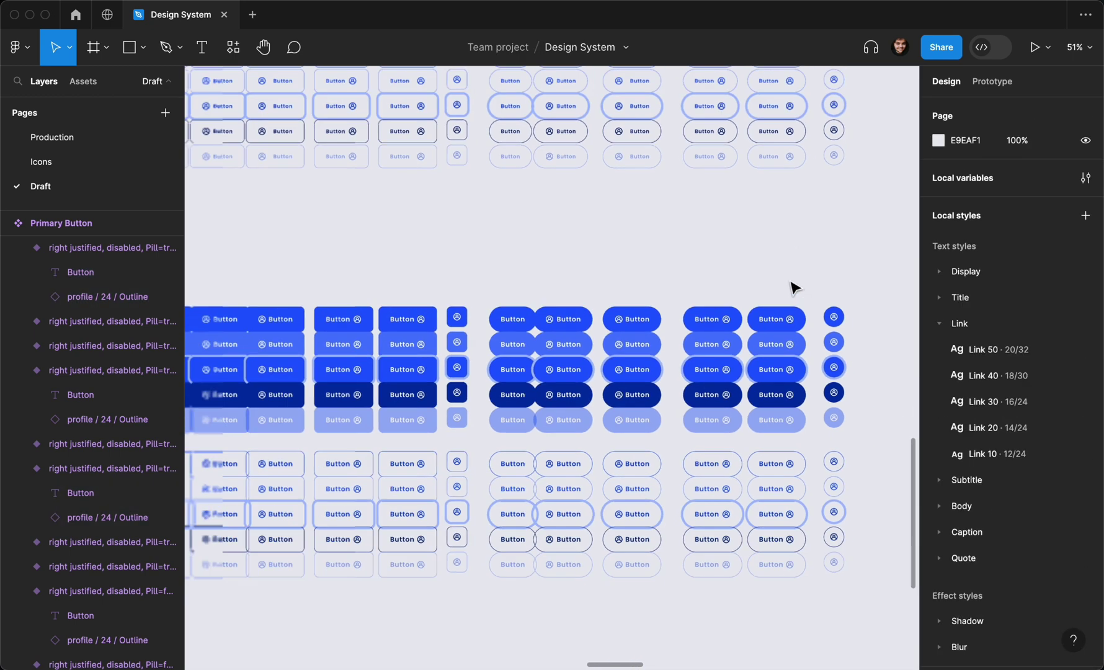
pyautogui.scroll(-3, 794, 287)
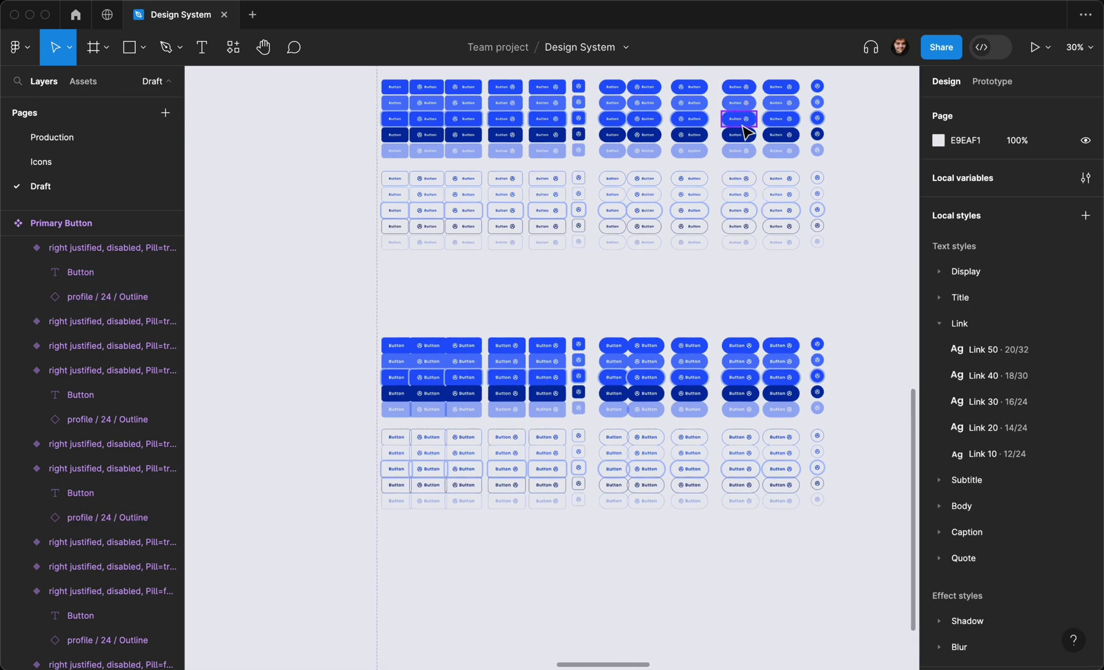
pyautogui.scroll(3, 744, 133)
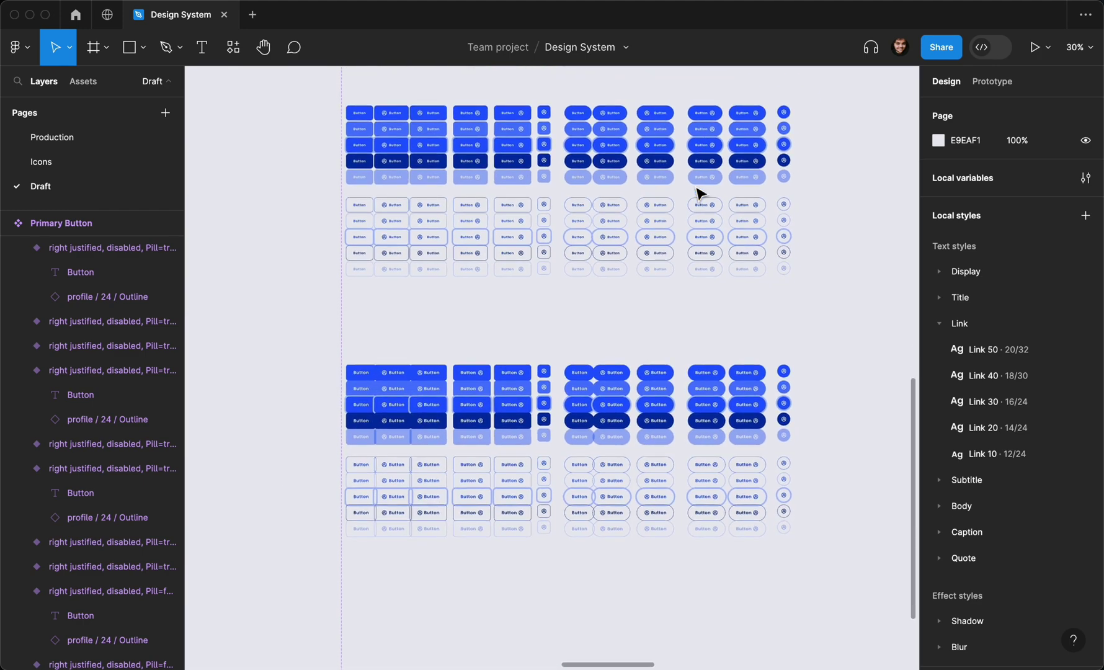
pyautogui.scroll(-3, 700, 194)
pyautogui.scroll(1, 699, 194)
pyautogui.scroll(5, 680, 248)
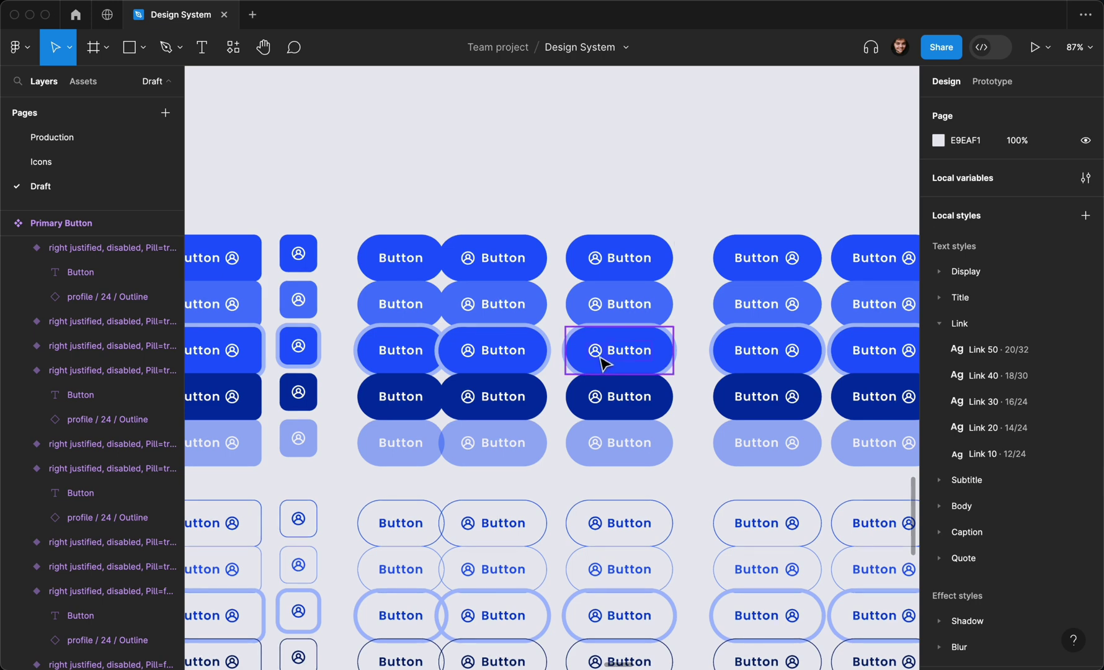
pyautogui.scroll(-5, 601, 360)
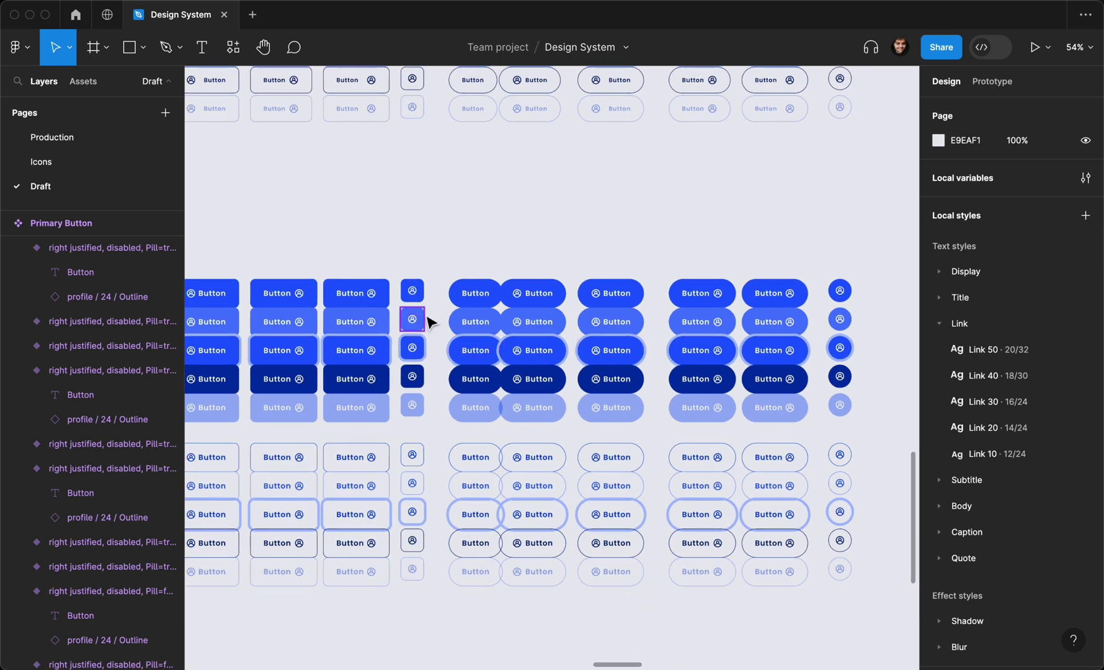
# Search the page's layers for "profile"
pyautogui.scroll(-2, 428, 323)
pyautogui.hscroll(-2, 428, 322)
pyautogui.moveTo(292, 273); pyautogui.dragTo(751, 502)
pyautogui.press('super+f')
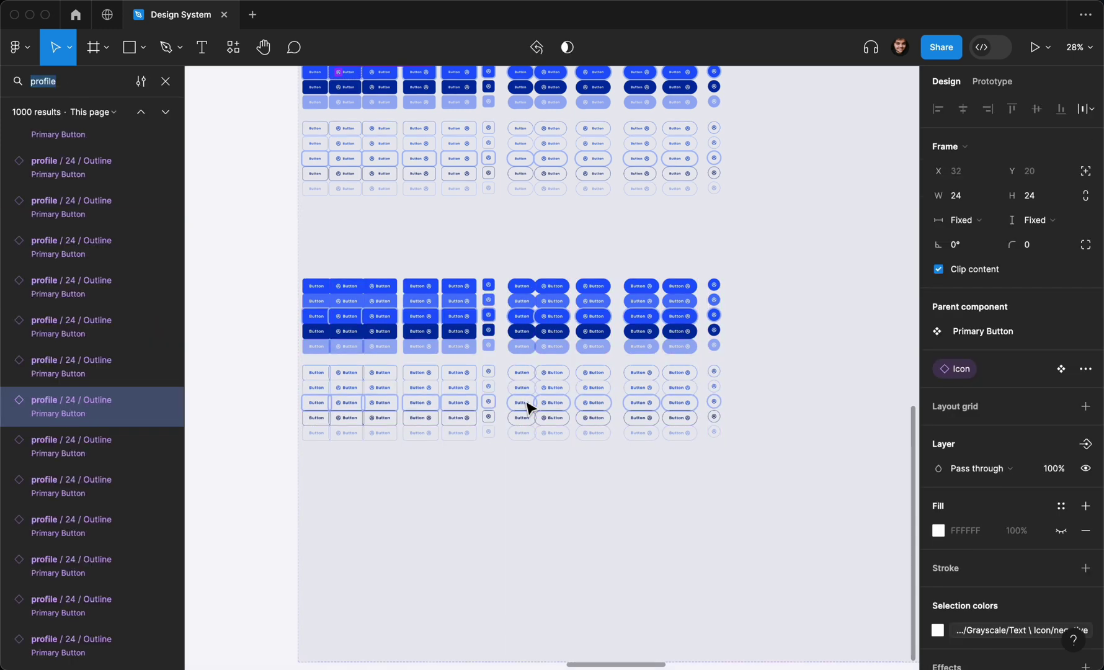
pyautogui.write('profi')
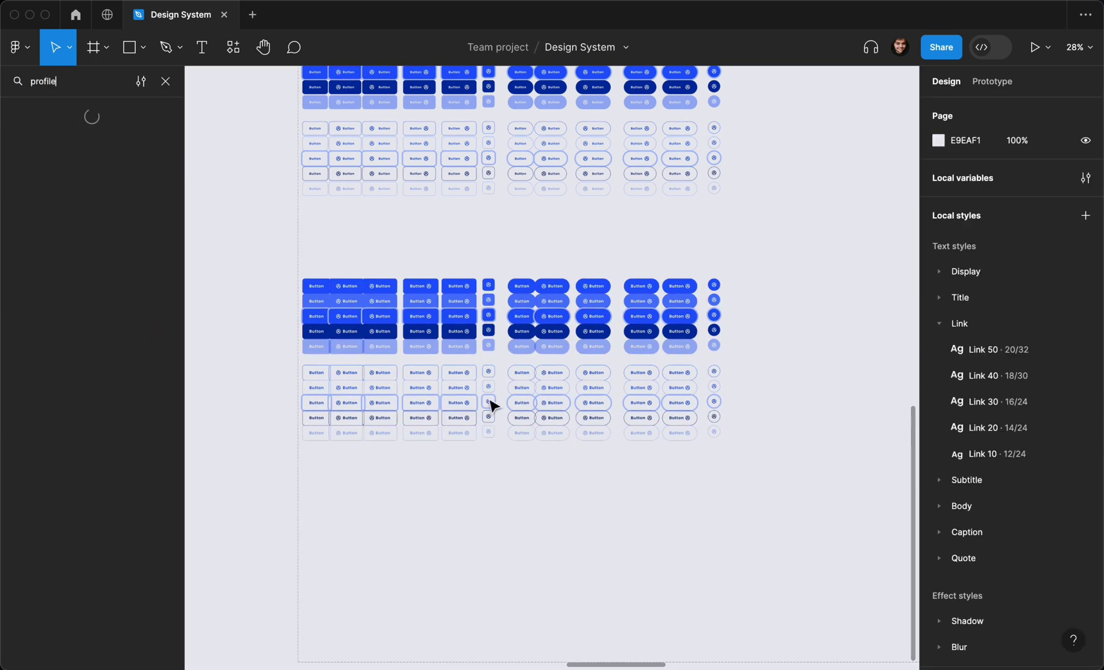
pyautogui.press('Return')
# Look through the search results to locate the first profile / 24 / Outline icon belonging to the xl grid
pyautogui.scroll(-5, 348, 357)
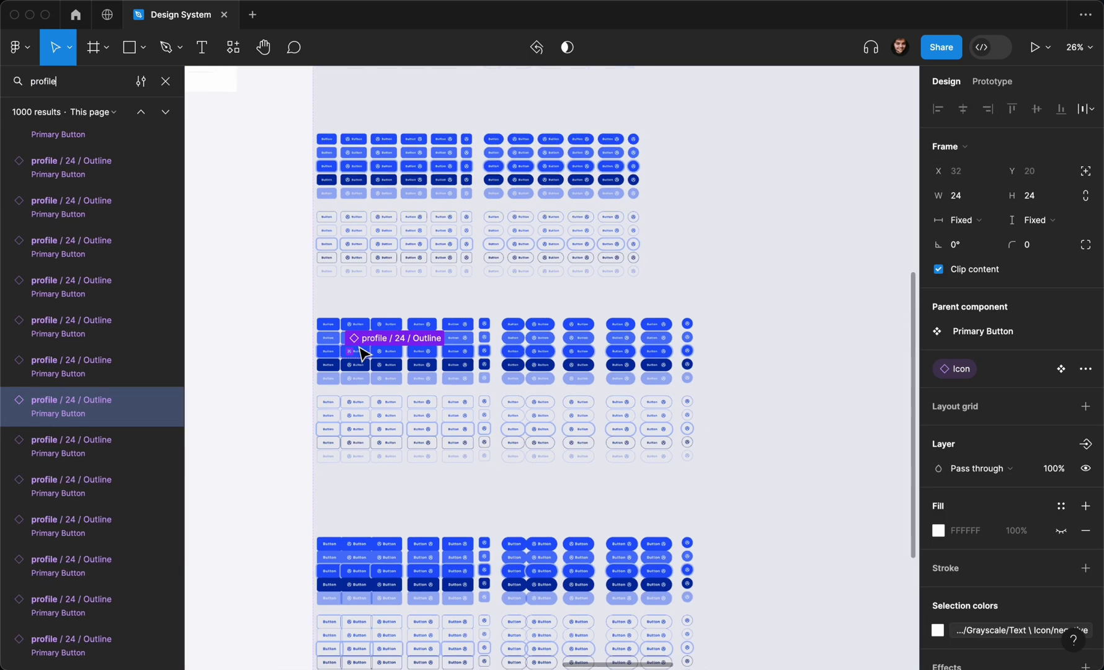
pyautogui.scroll(-10, 362, 353)
pyautogui.scroll(3, 362, 353)
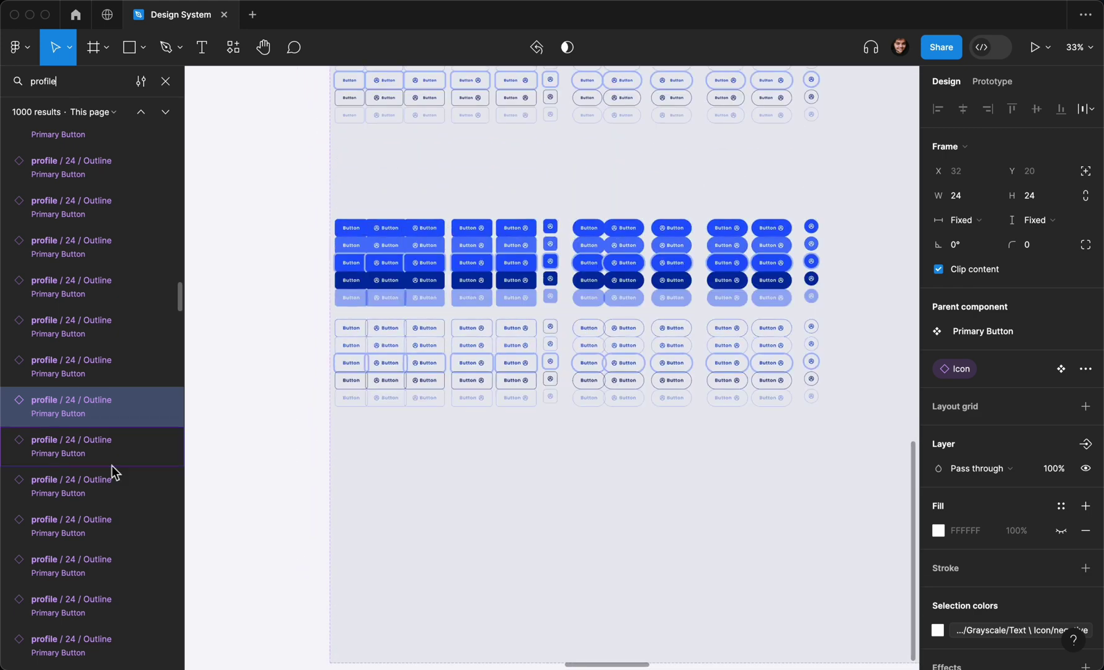
pyautogui.scroll(-5, 93, 434)
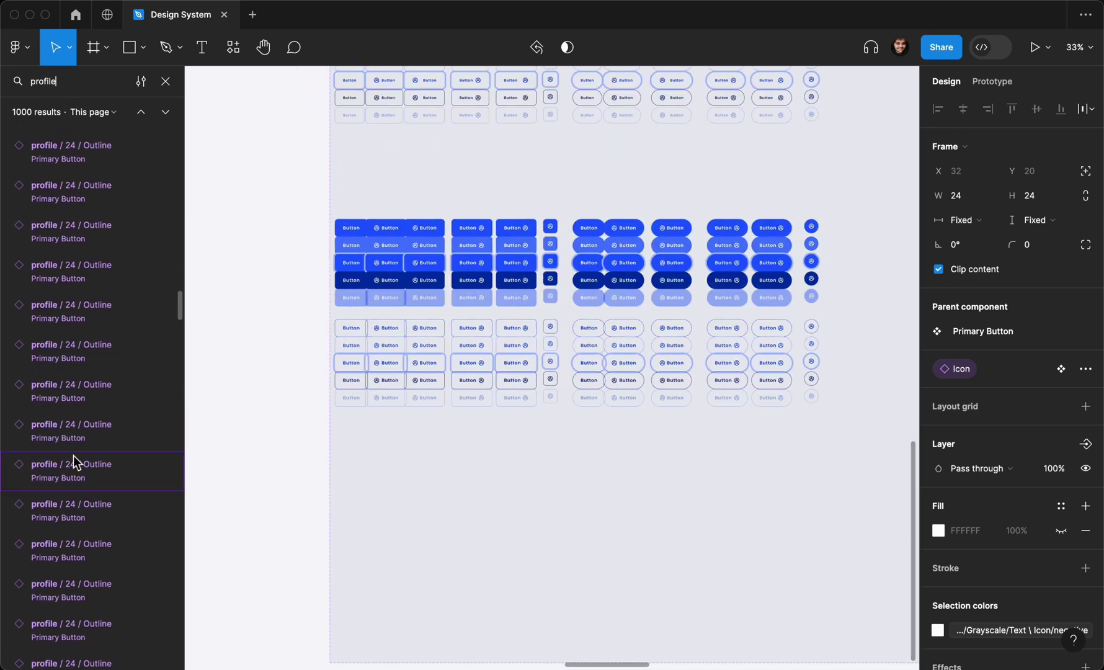
pyautogui.click(82, 428)
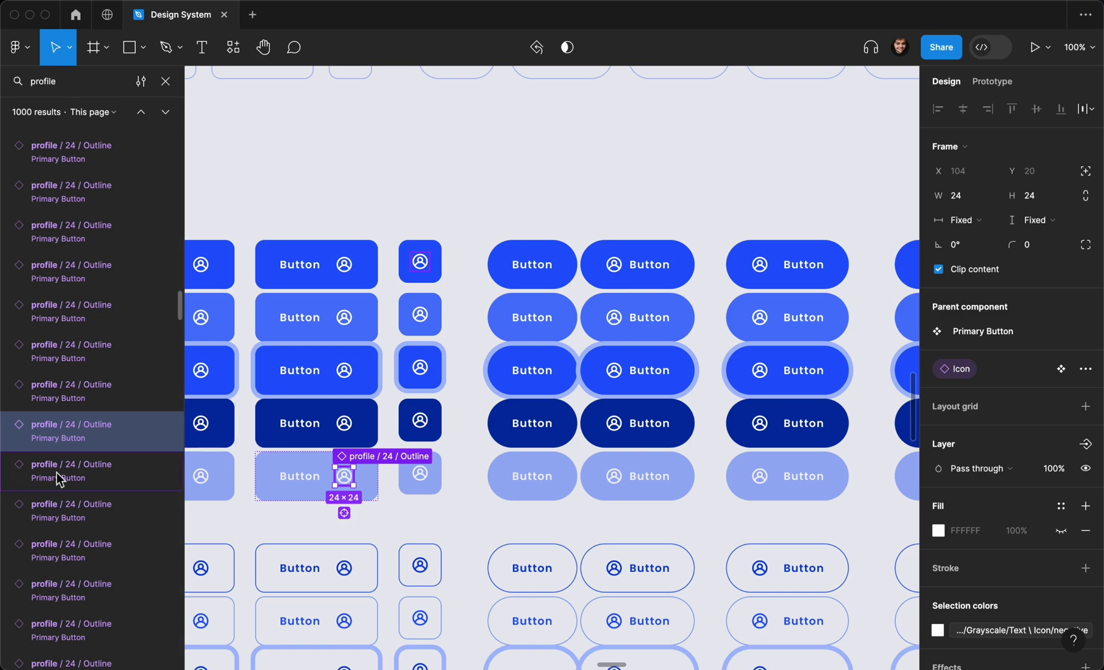
pyautogui.scroll(-10, 56, 472)
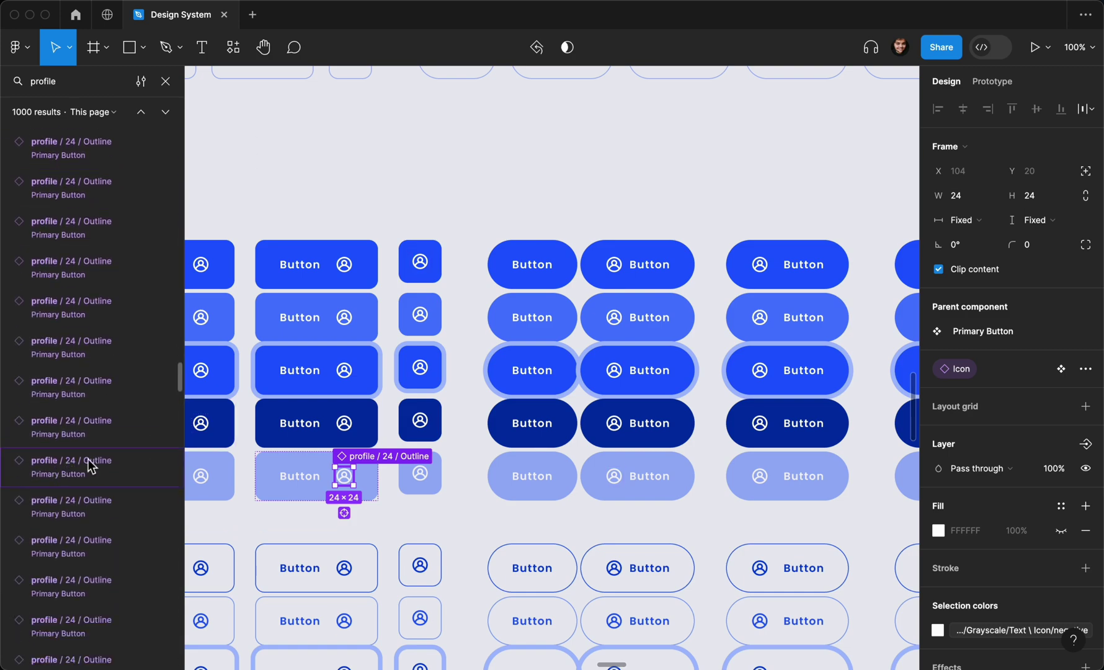
pyautogui.scroll(-8, 414, 494)
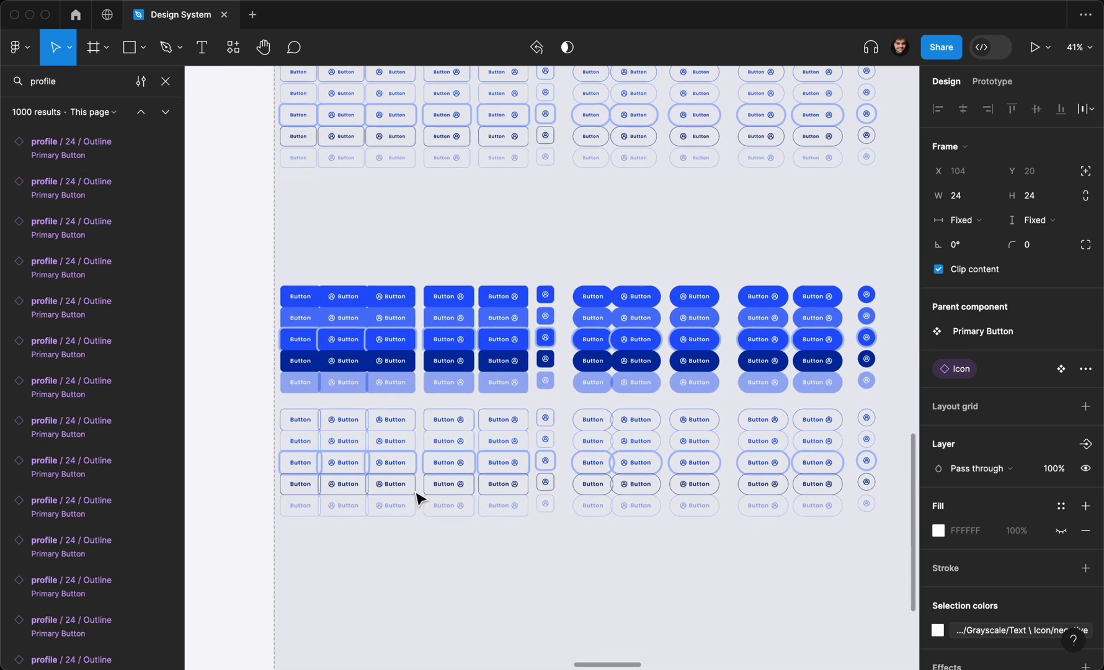
pyautogui.scroll(2, 55, 422)
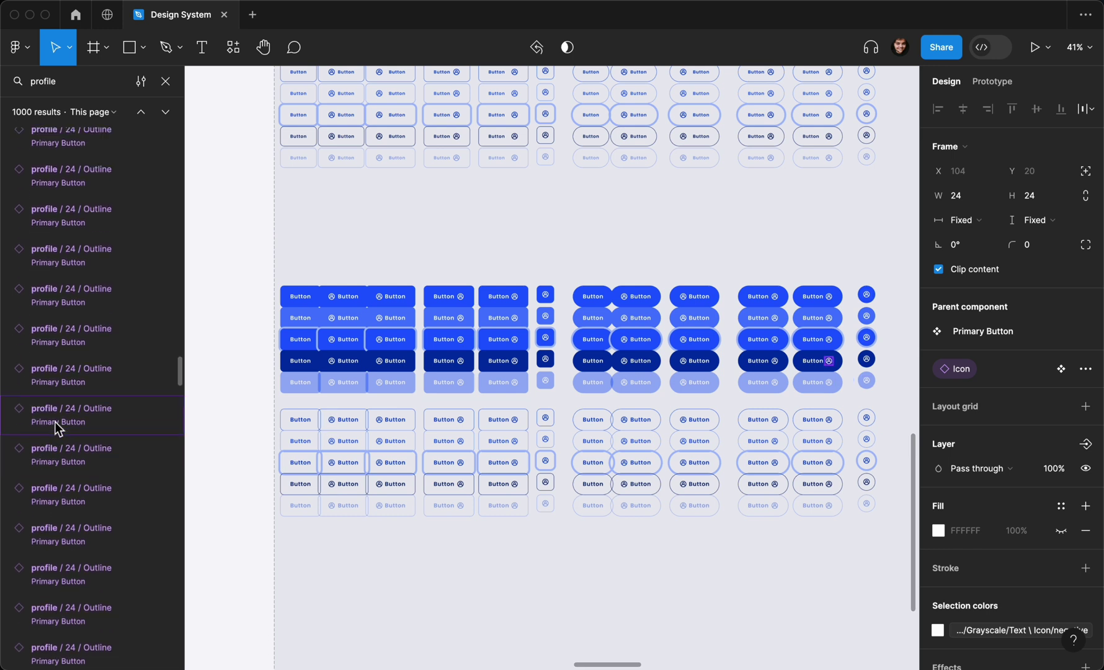
pyautogui.scroll(1, 88, 182)
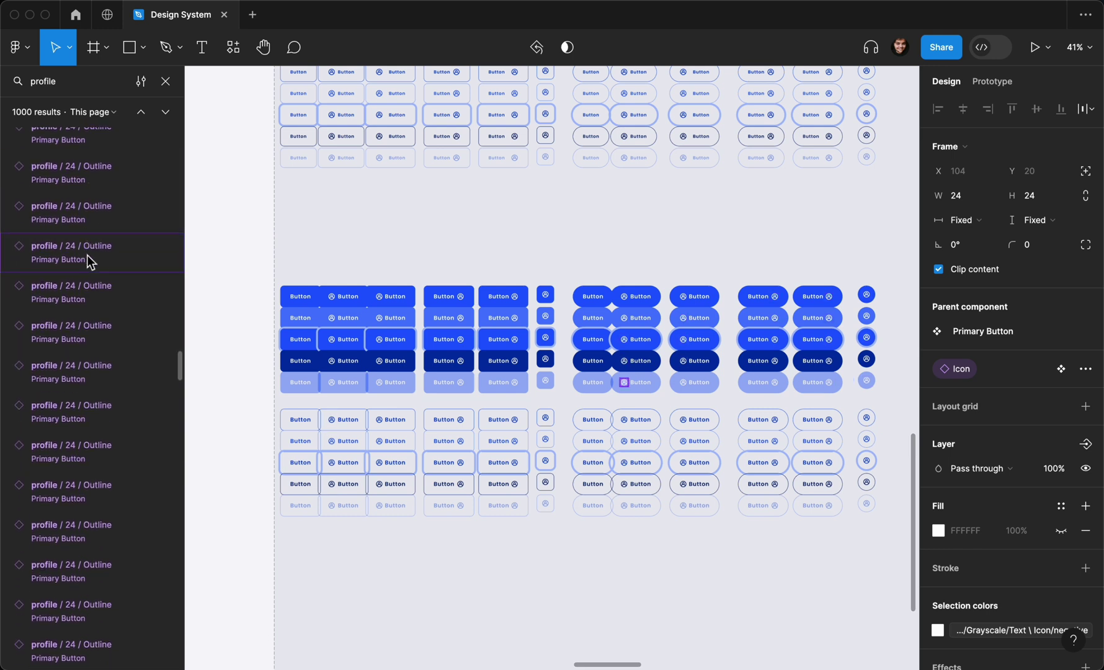
pyautogui.scroll(1, 75, 298)
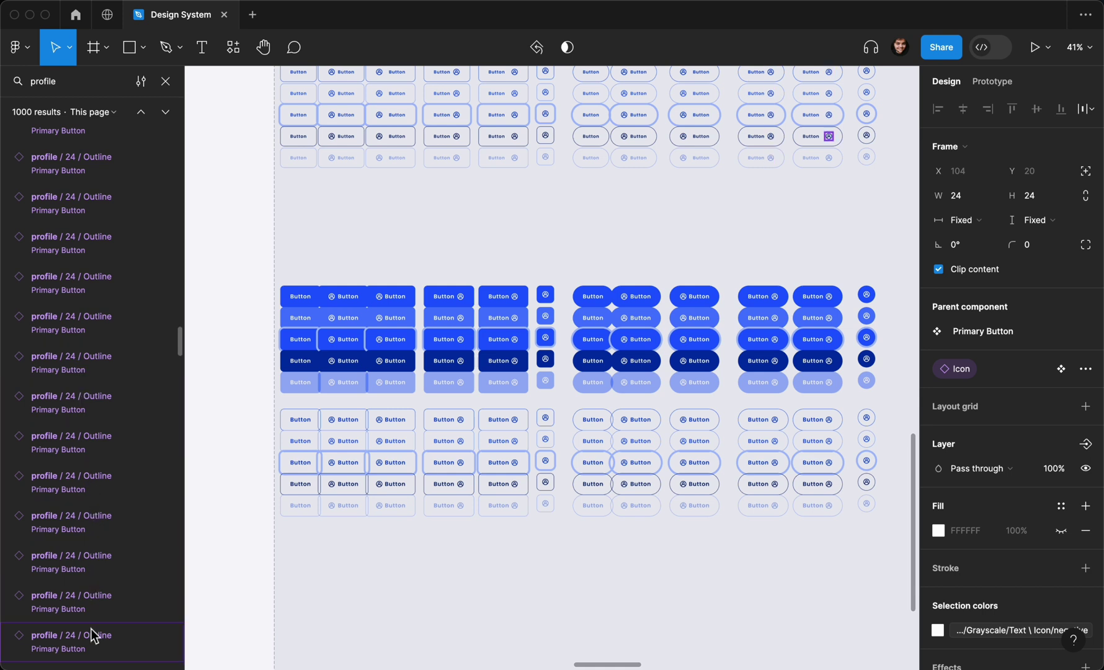
pyautogui.scroll(1, 91, 629)
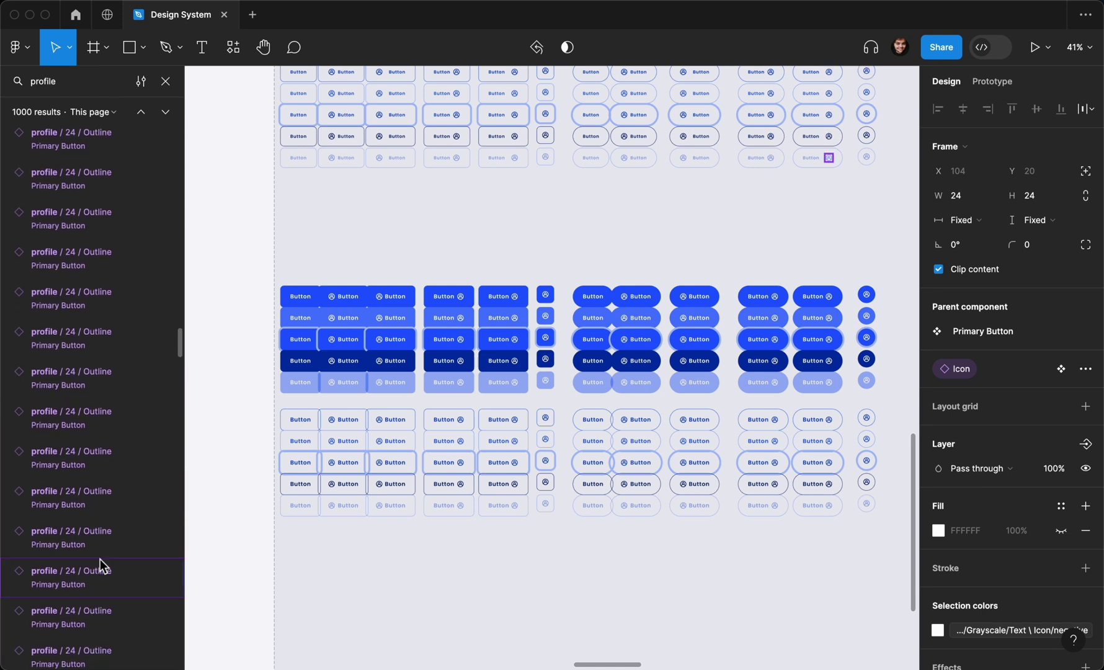
pyautogui.scroll(-1, 98, 627)
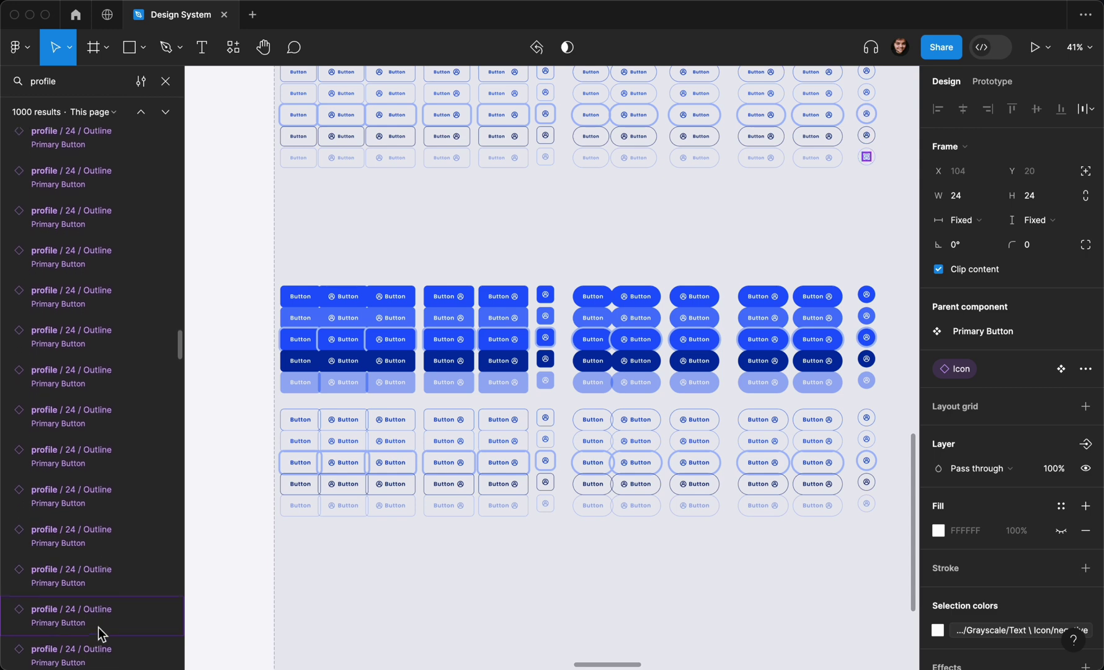
pyautogui.scroll(-1, 99, 627)
# Select all the profile / 24 / Outline icons in the xl grid and set their width and height to 32
pyautogui.click(100, 651)
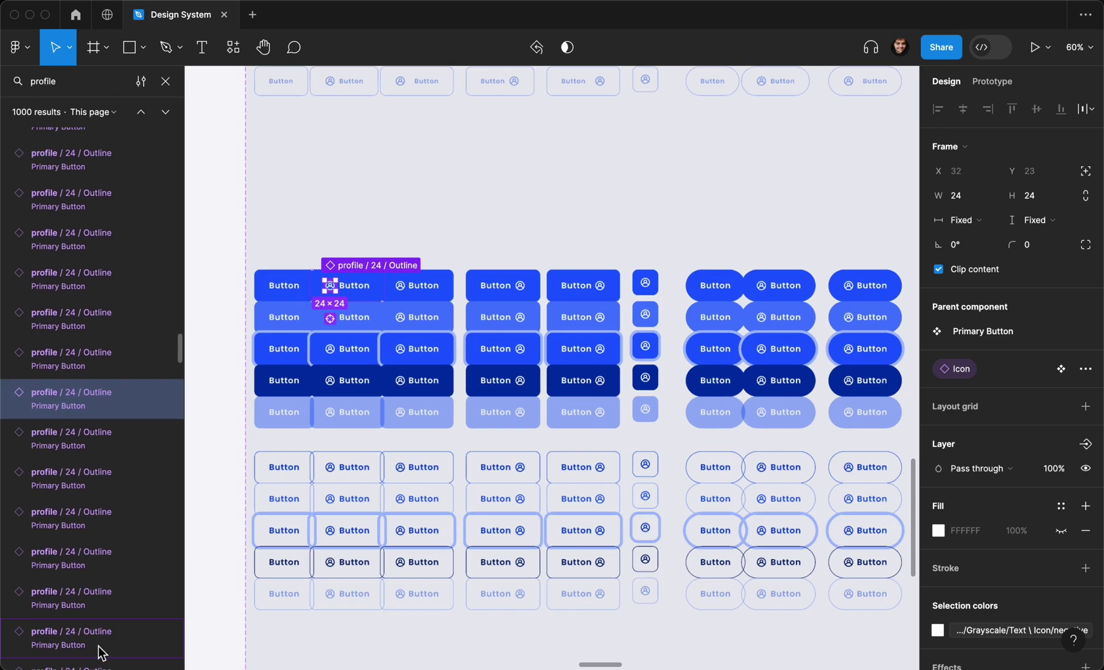
pyautogui.scroll(-5, 383, 479)
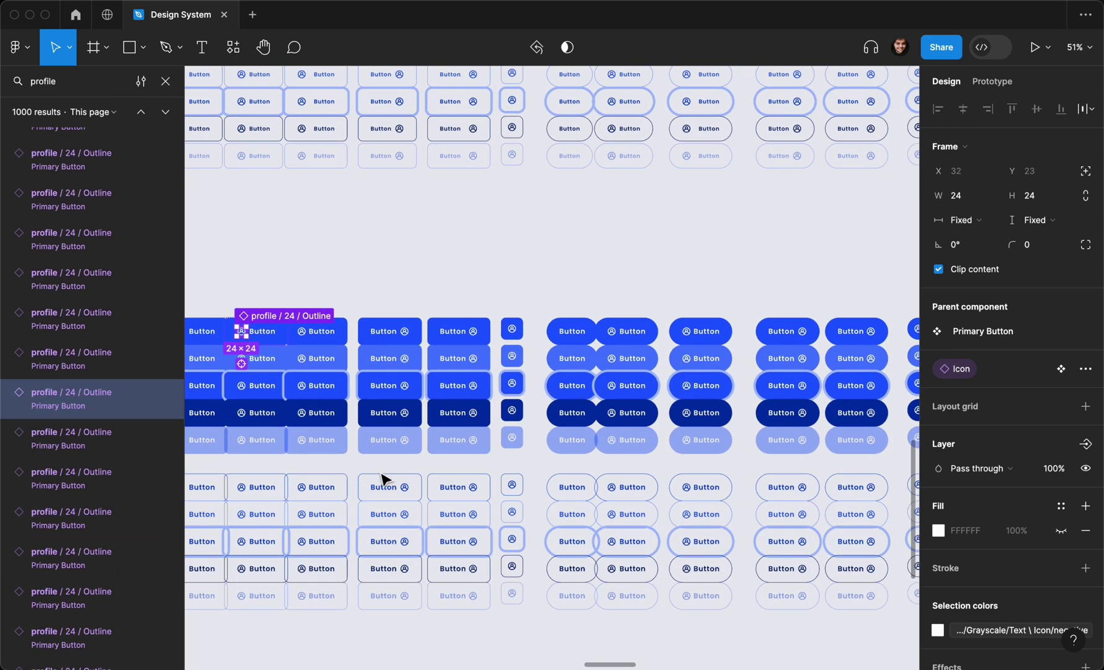
pyautogui.scroll(-10, 167, 508)
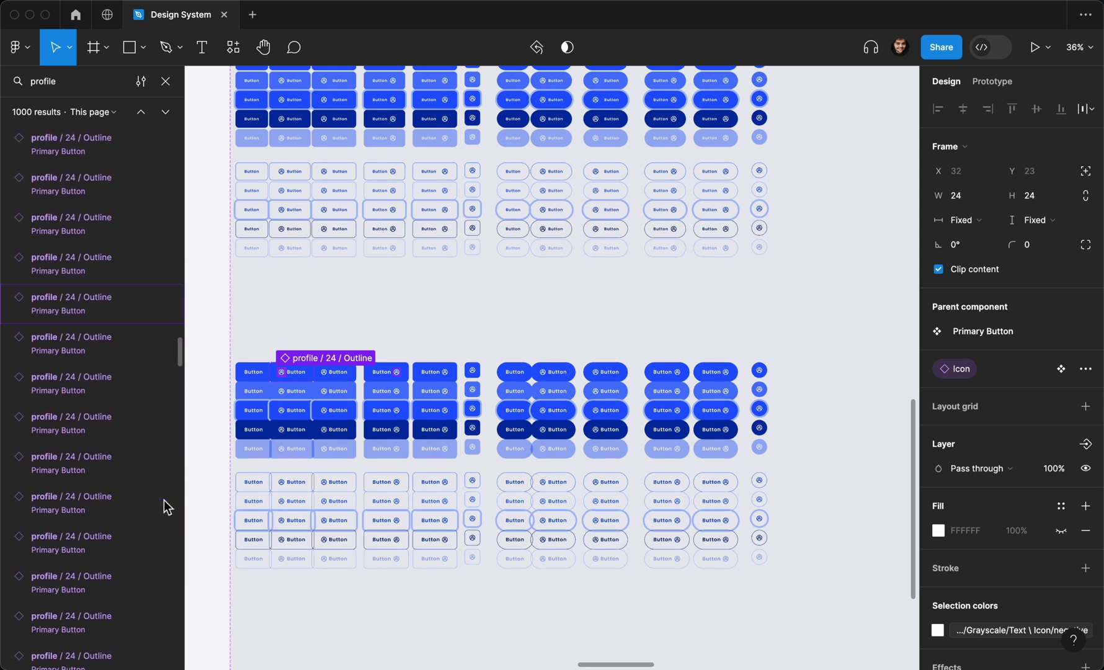
pyautogui.scroll(-2, 90, 426)
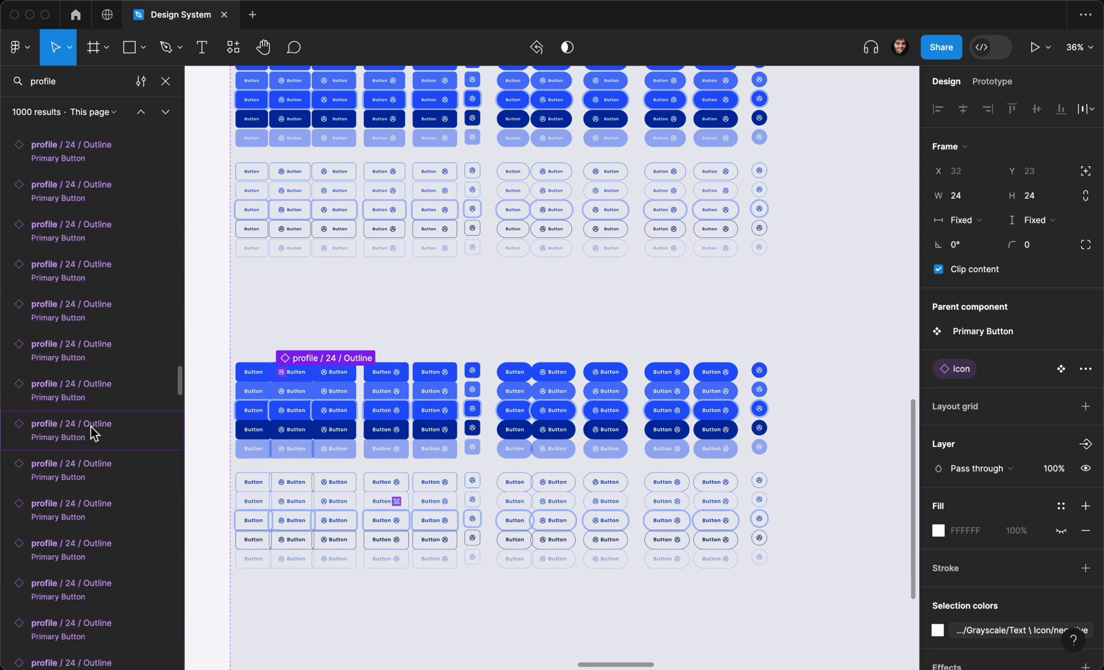
pyautogui.scroll(-3, 90, 427)
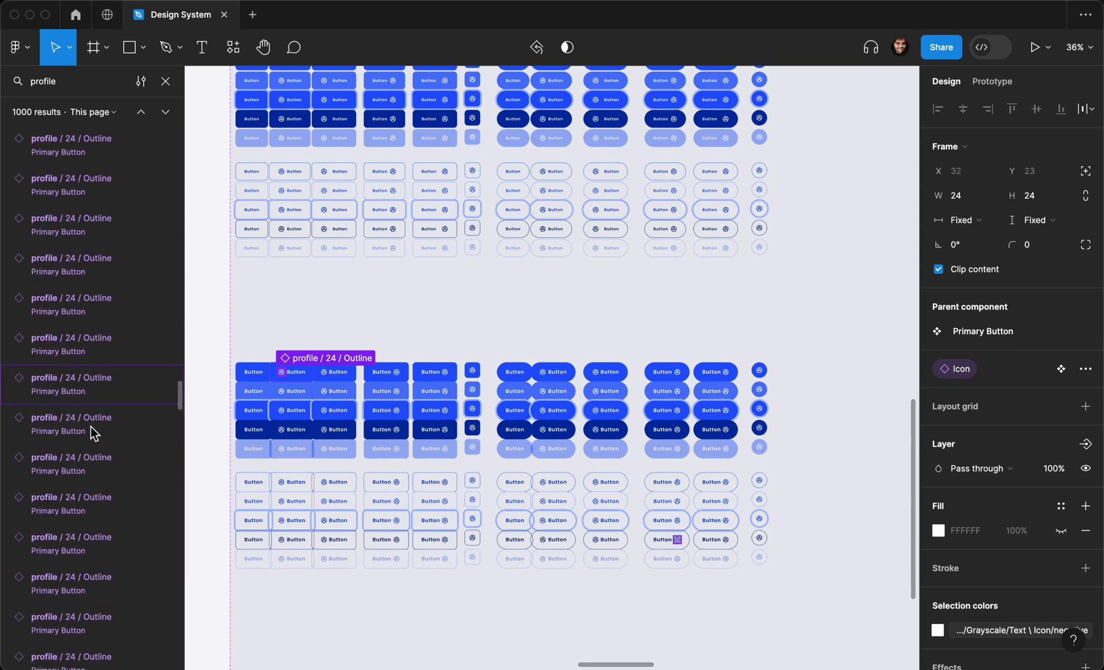
pyautogui.scroll(-10, 91, 433)
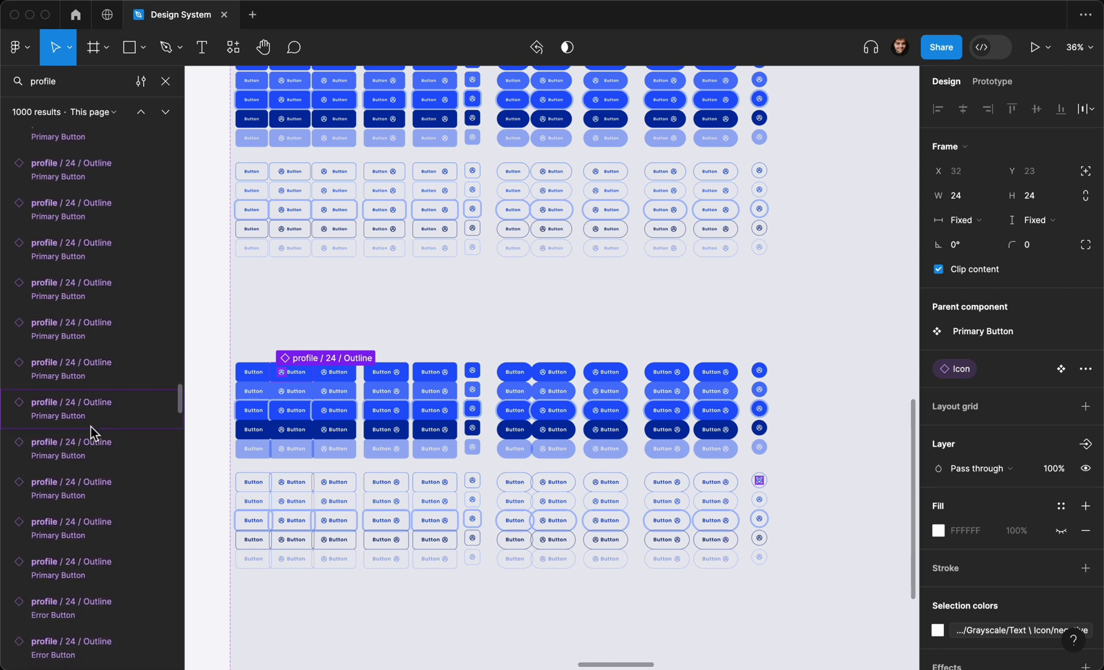
pyautogui.scroll(-2, 90, 426)
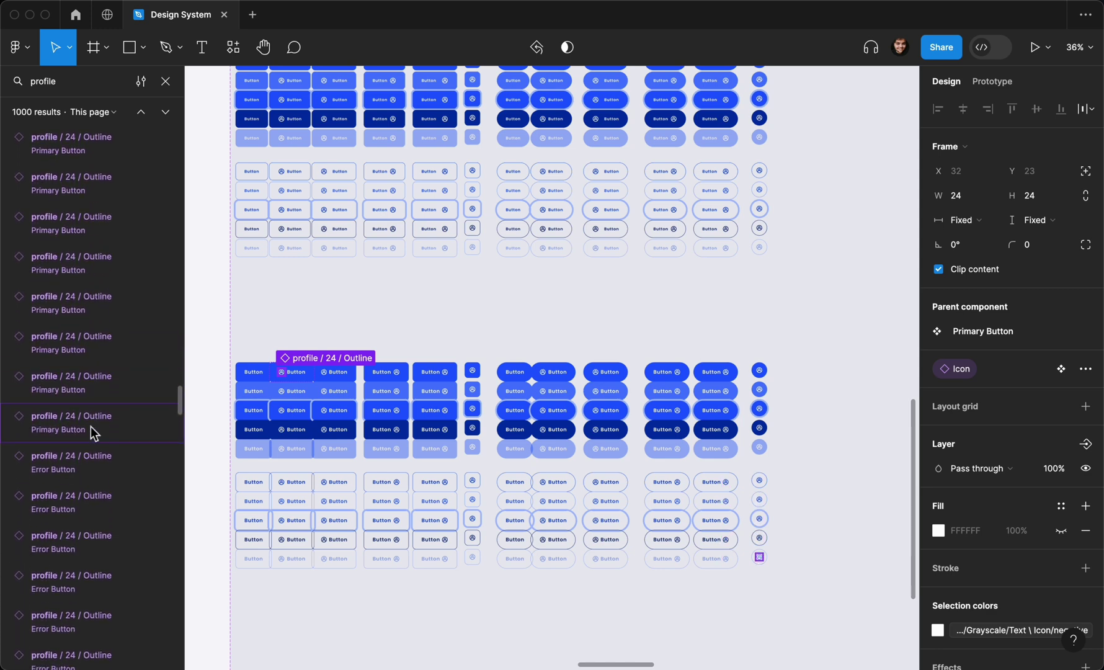
pyautogui.keyDown('shift'); pyautogui.click(91, 426); pyautogui.keyUp('shift')
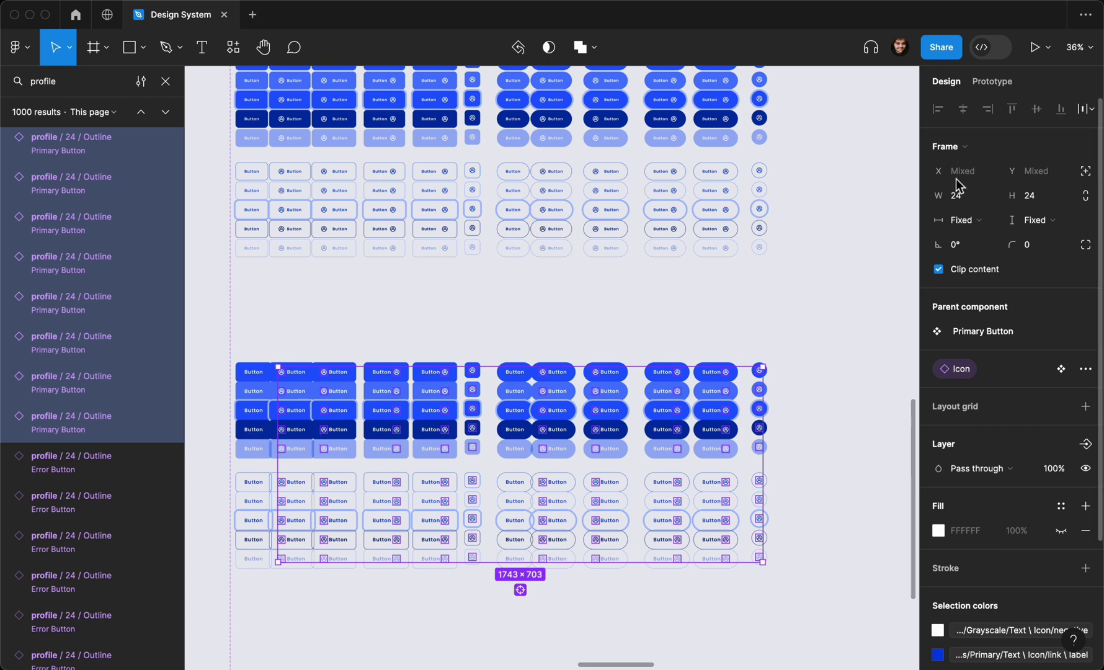
pyautogui.write('32')
pyautogui.press('Return')
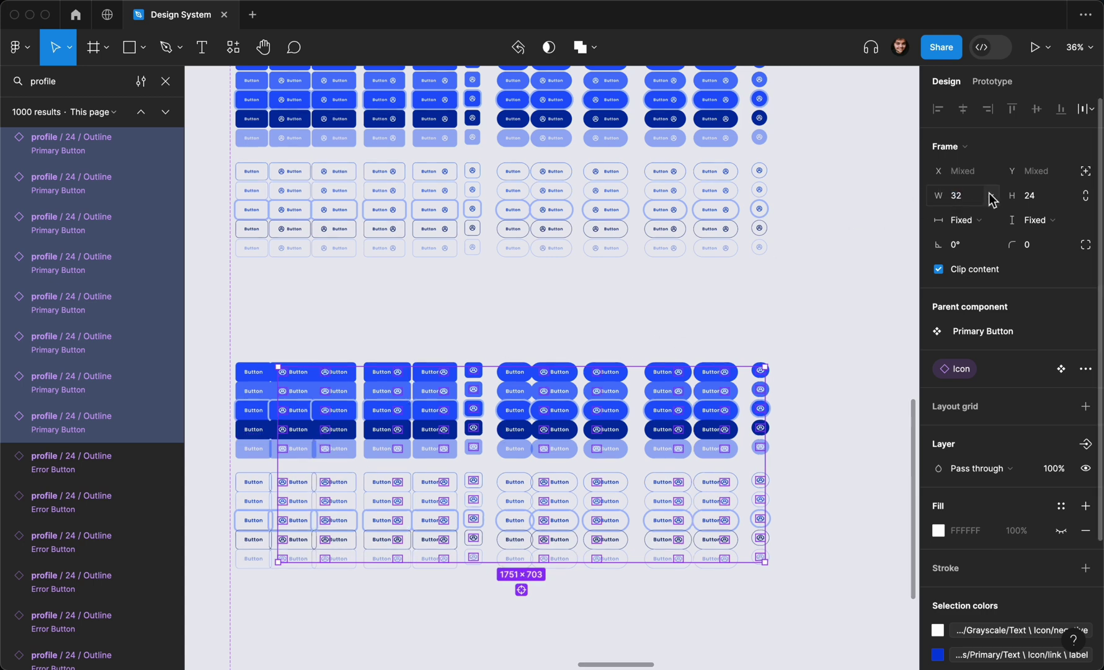
pyautogui.write('32')
pyautogui.press('Return')
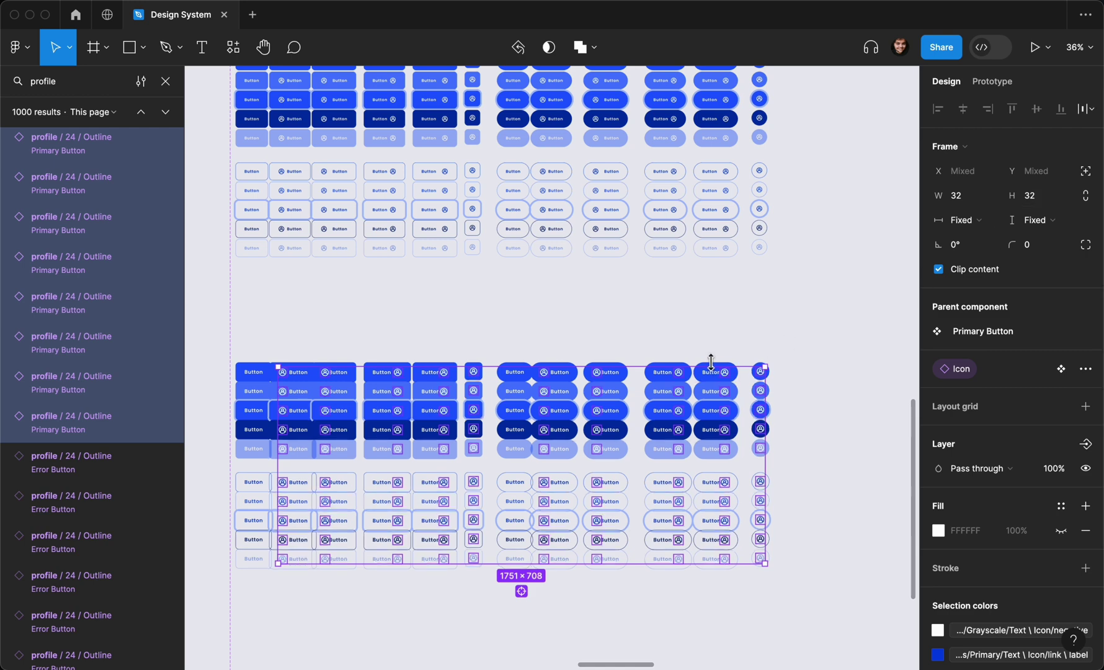
pyautogui.click(701, 333)
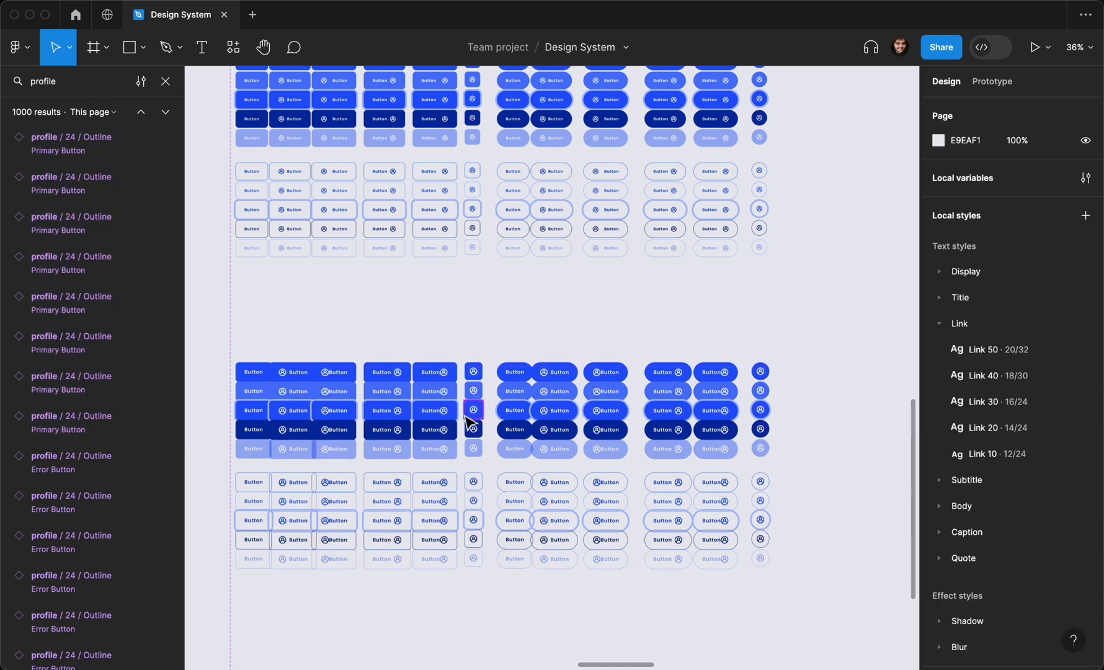
# Apply the 4xl corner radius variable (20) to the five non-pill columns of labelled buttons in the xl grid
pyautogui.scroll(-2, 466, 421)
pyautogui.moveTo(233, 326); pyautogui.dragTo(476, 555)
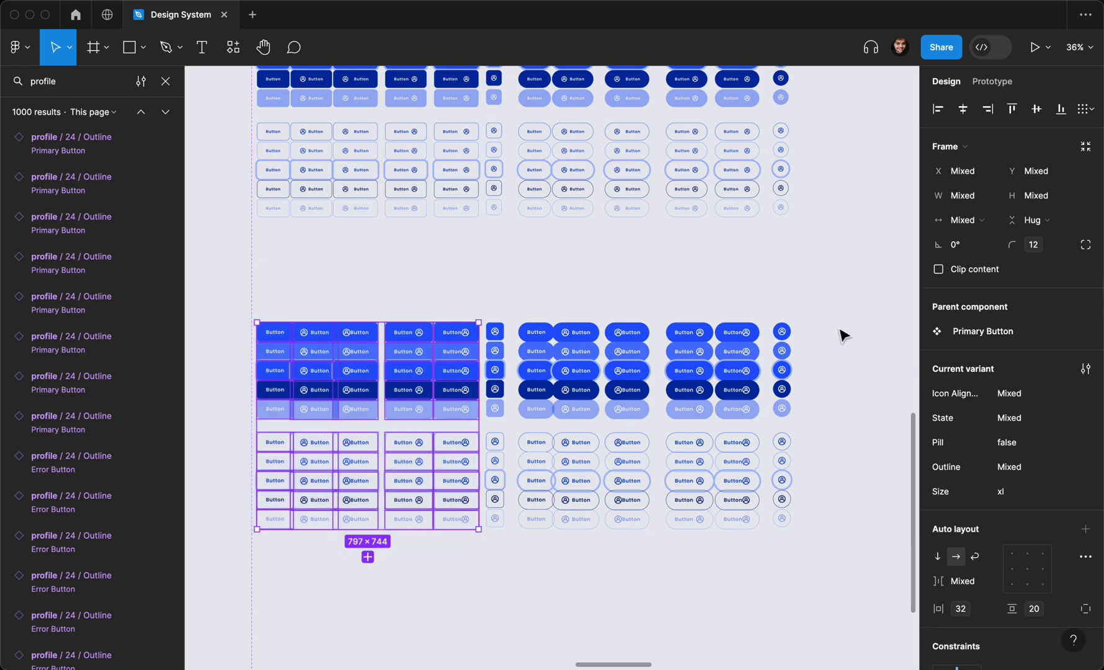
pyautogui.click(1072, 246)
pyautogui.click(994, 489)
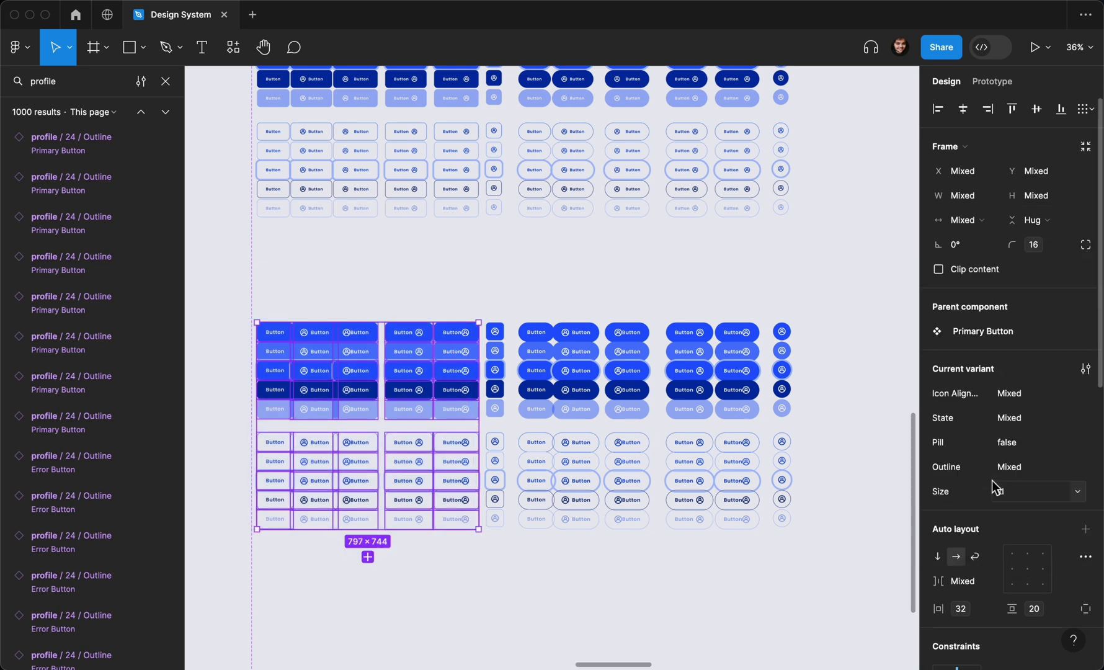
pyautogui.scroll(5, 581, 359)
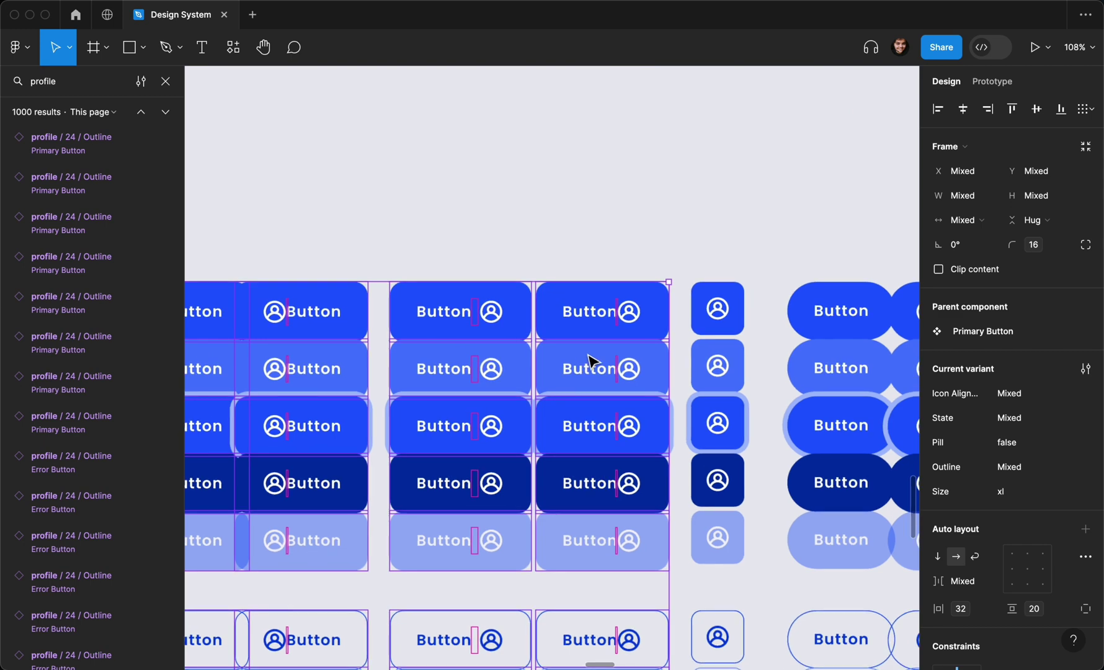
pyautogui.scroll(-2, 589, 362)
pyautogui.click(1064, 245)
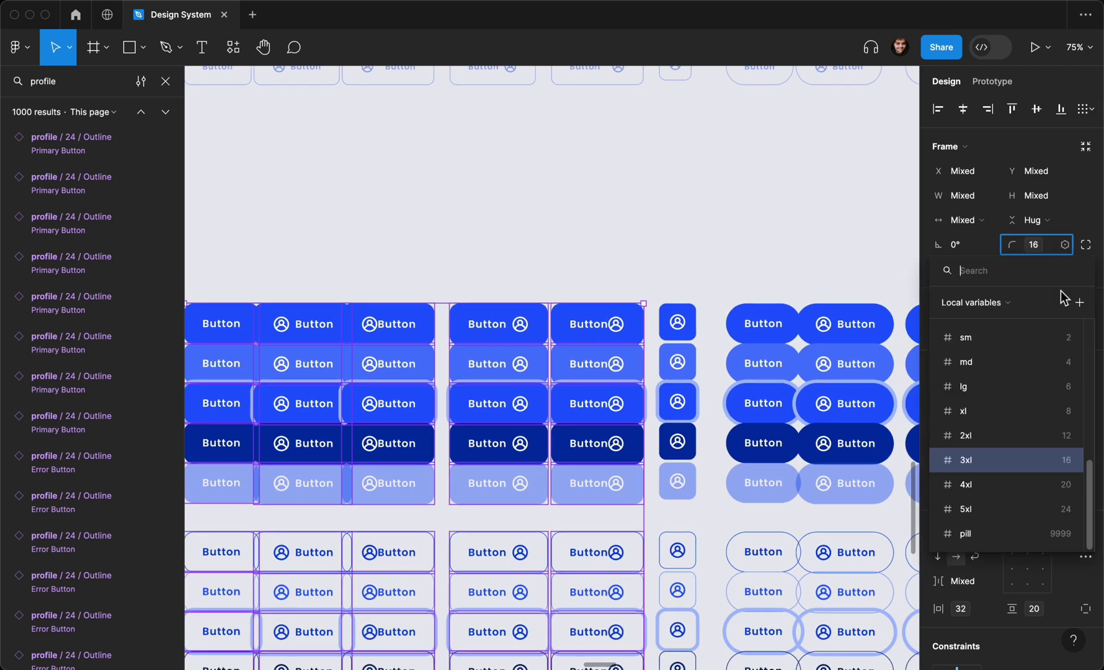
pyautogui.click(1042, 485)
pyautogui.click(811, 255)
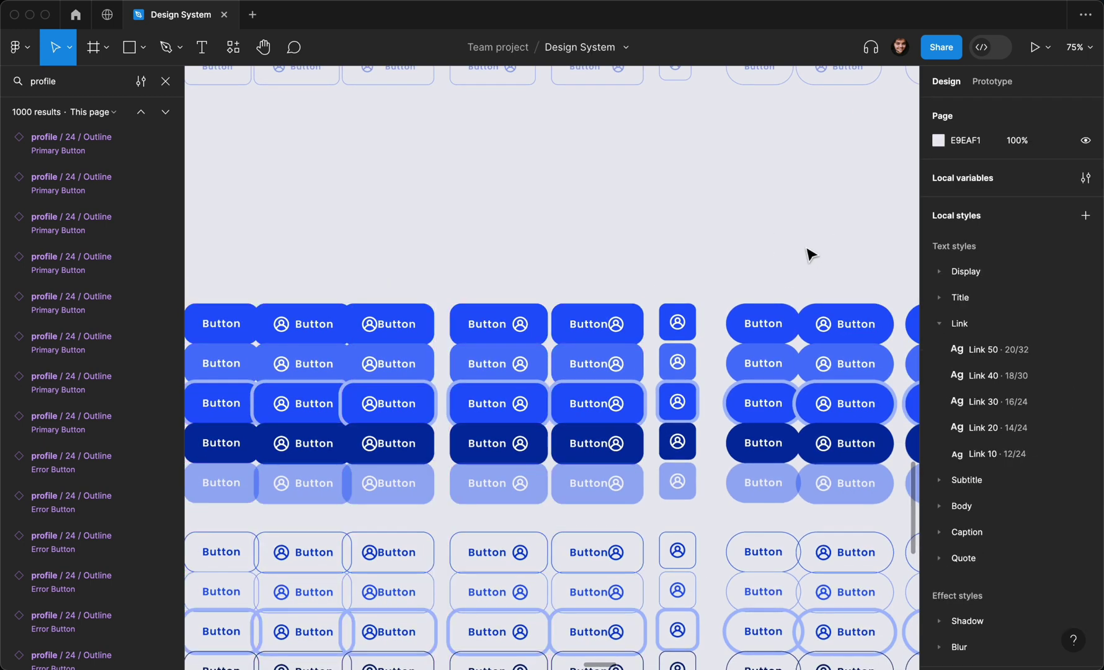
# Undo the last corner radius change on the labelled non-pill buttons of the xl grid
pyautogui.hscroll(-2, 809, 255)
pyautogui.press('super+z')
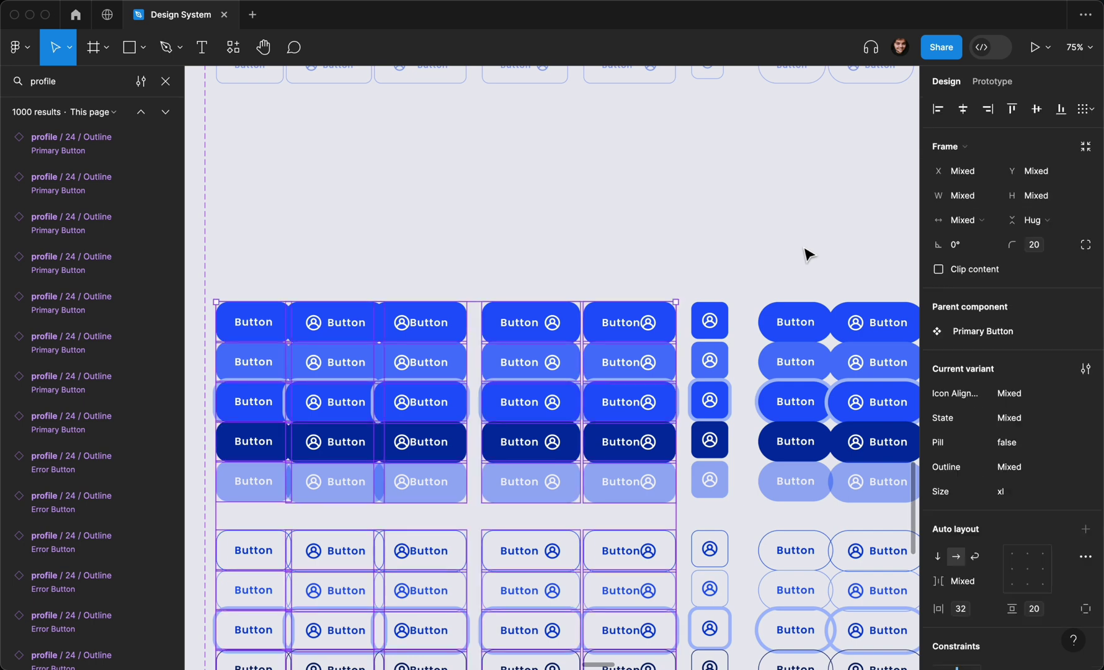
# Apply the 3xl corner radius variable (16) to all non-pill buttons in the lg grid and to the non-pill icon-only column of the xl grid
pyautogui.scroll(-6, 806, 253)
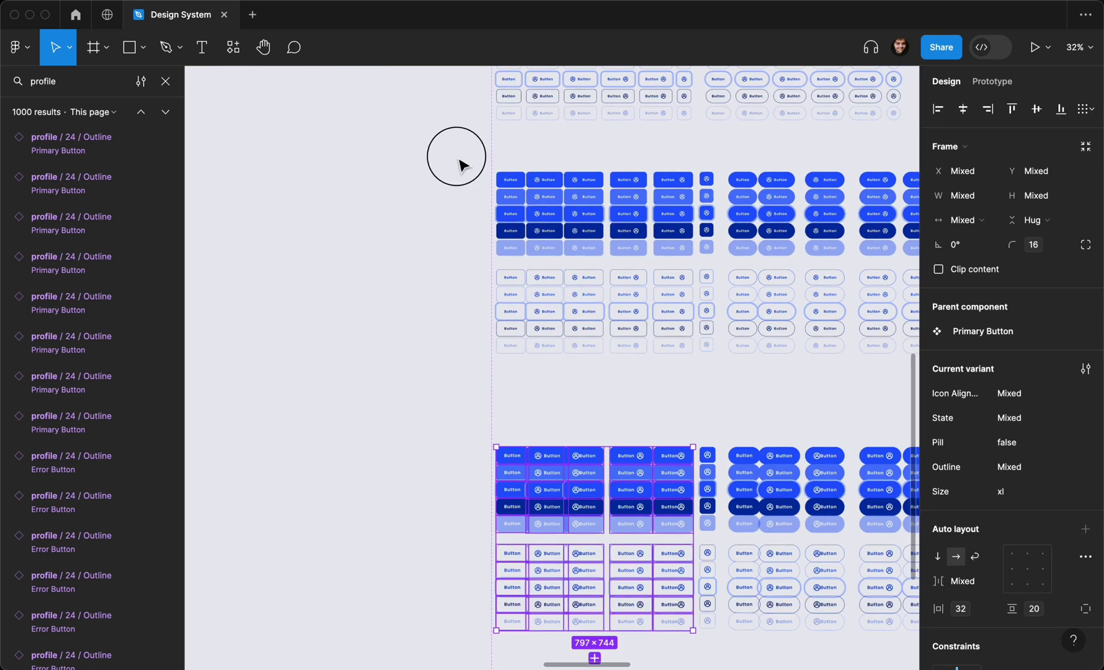
pyautogui.moveTo(459, 164); pyautogui.dragTo(719, 407)
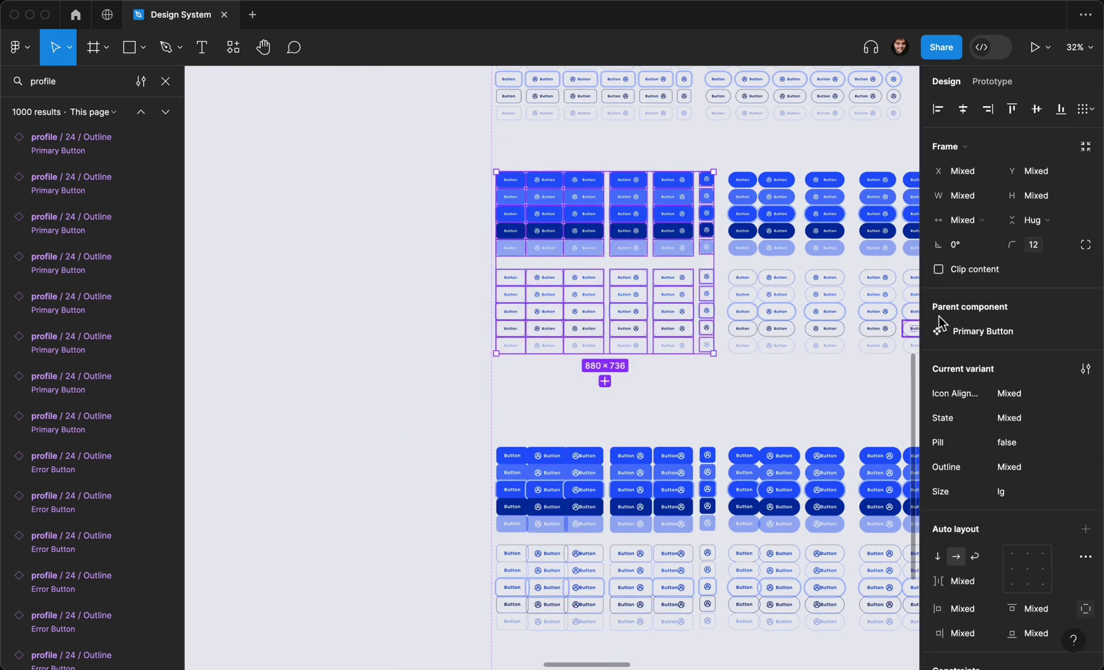
pyautogui.click(1065, 248)
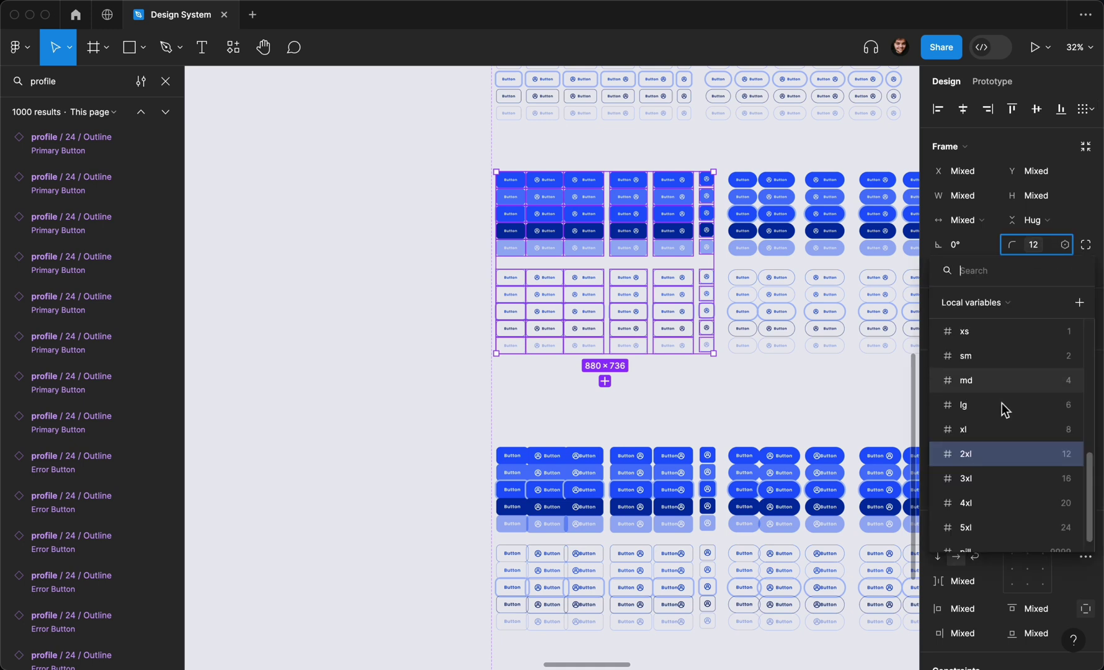
pyautogui.click(999, 474)
pyautogui.moveTo(724, 430); pyautogui.dragTo(710, 658)
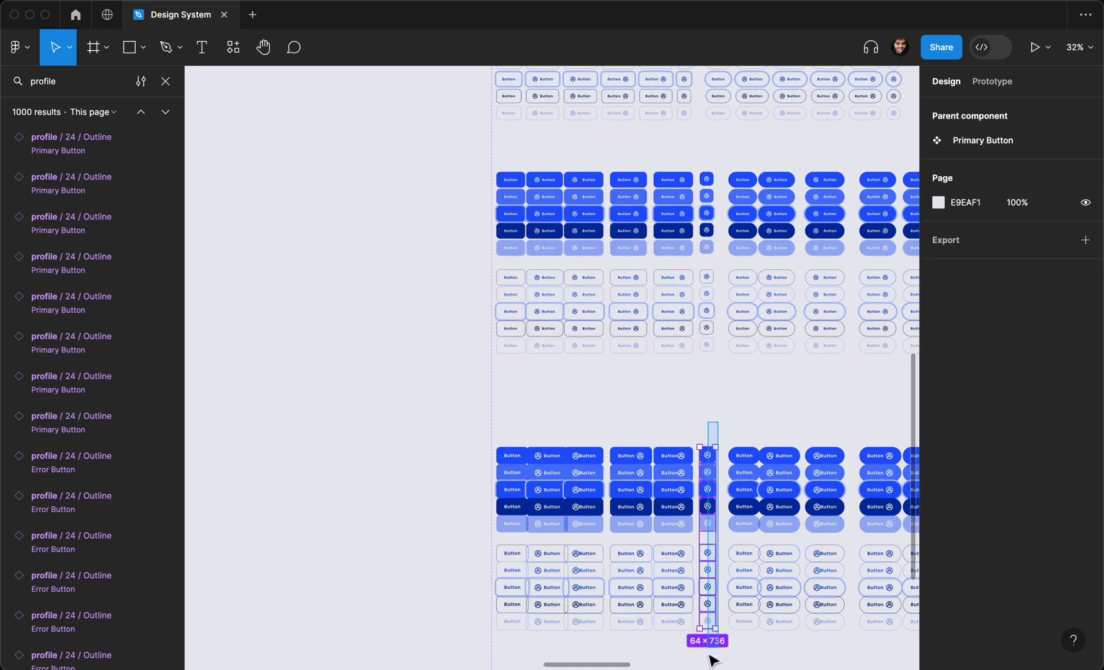
pyautogui.click(1063, 246)
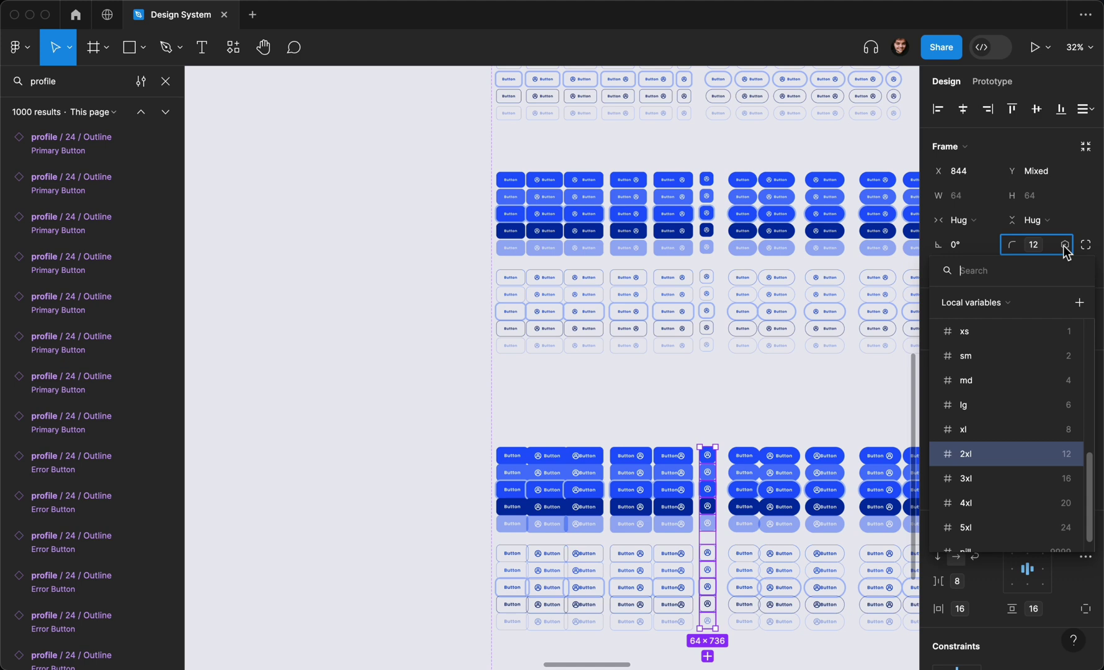
pyautogui.click(995, 479)
pyautogui.click(831, 412)
# Look over the size grids of the Primary Button component set, comparing corner radii, icons and spacing
pyautogui.scroll(-5, 830, 413)
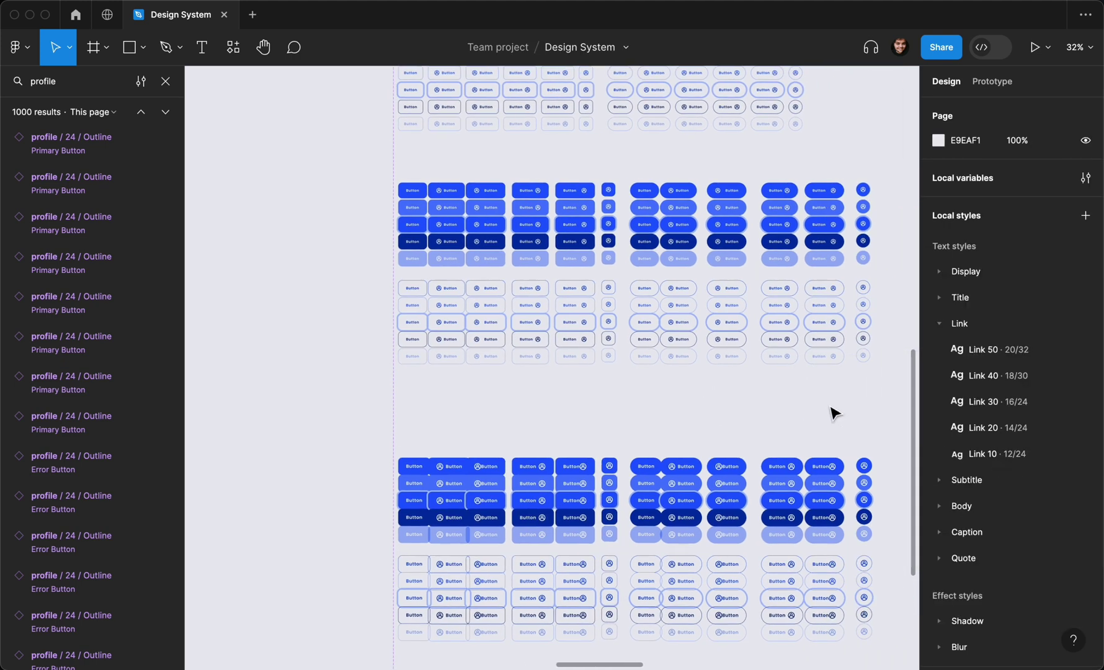
pyautogui.scroll(5, 833, 412)
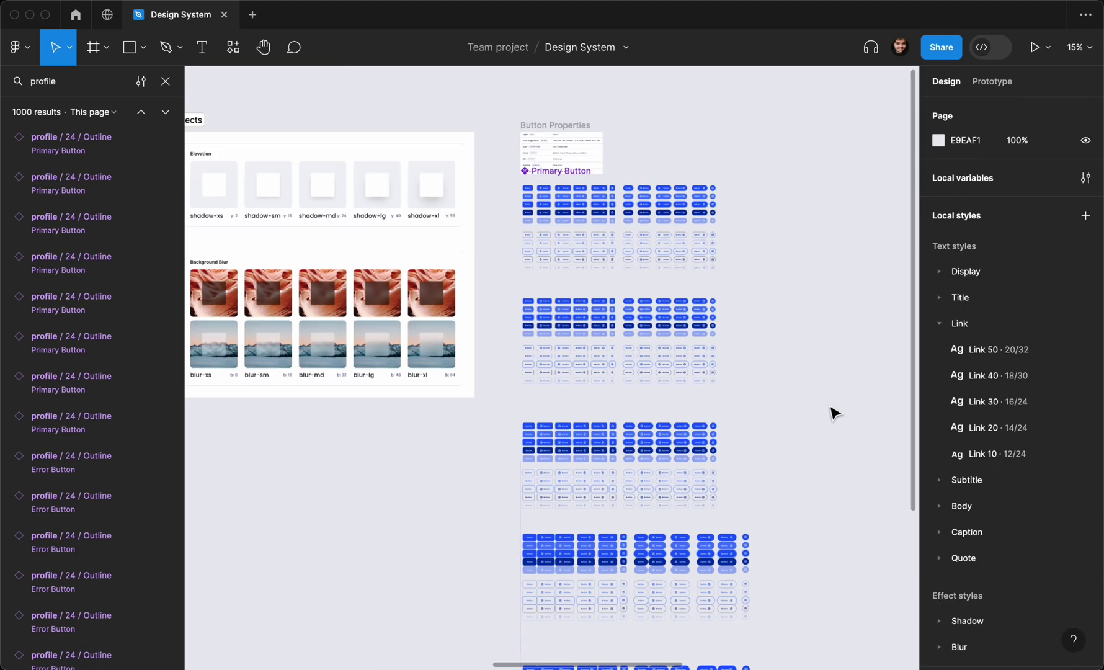
pyautogui.scroll(-5, 581, 305)
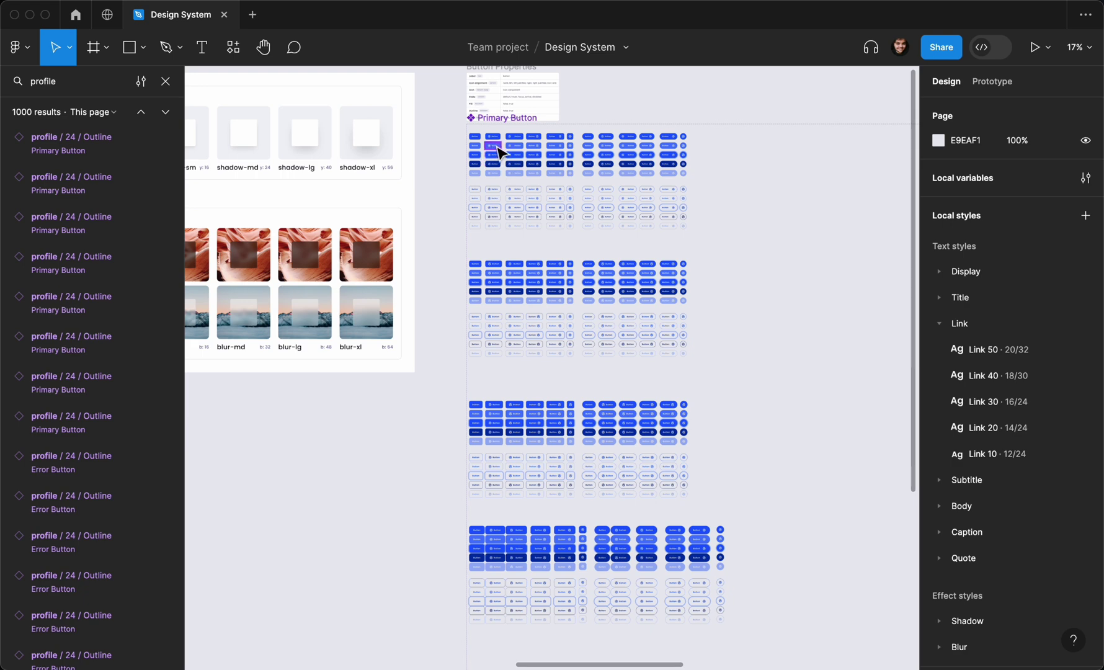
pyautogui.scroll(-5, 494, 180)
pyautogui.scroll(3, 495, 180)
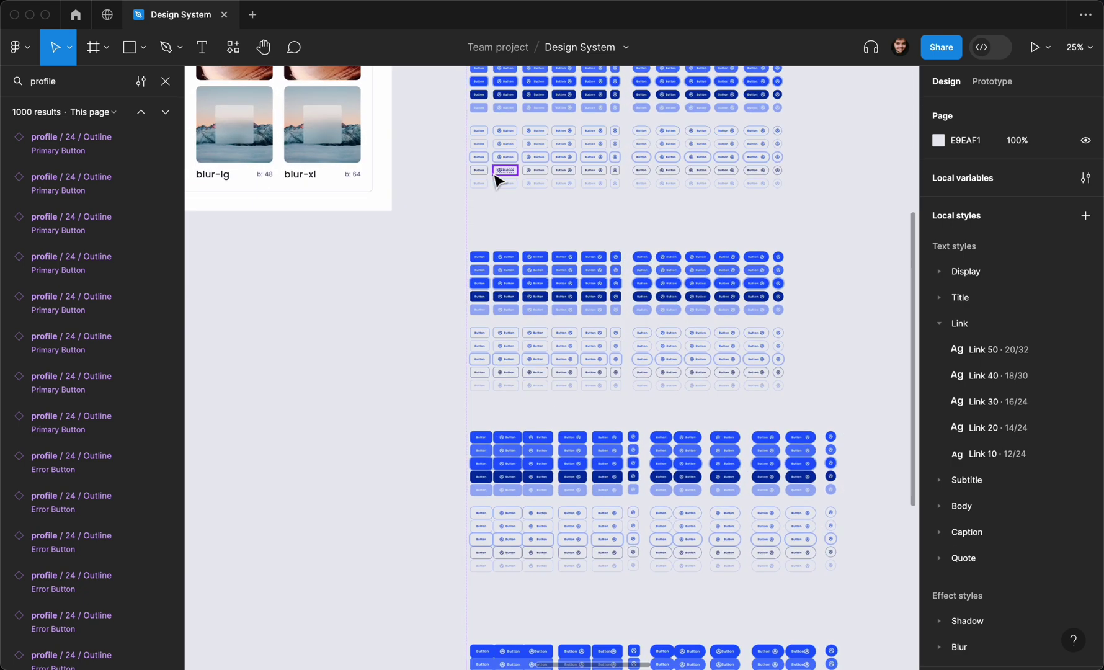
pyautogui.scroll(3, 494, 180)
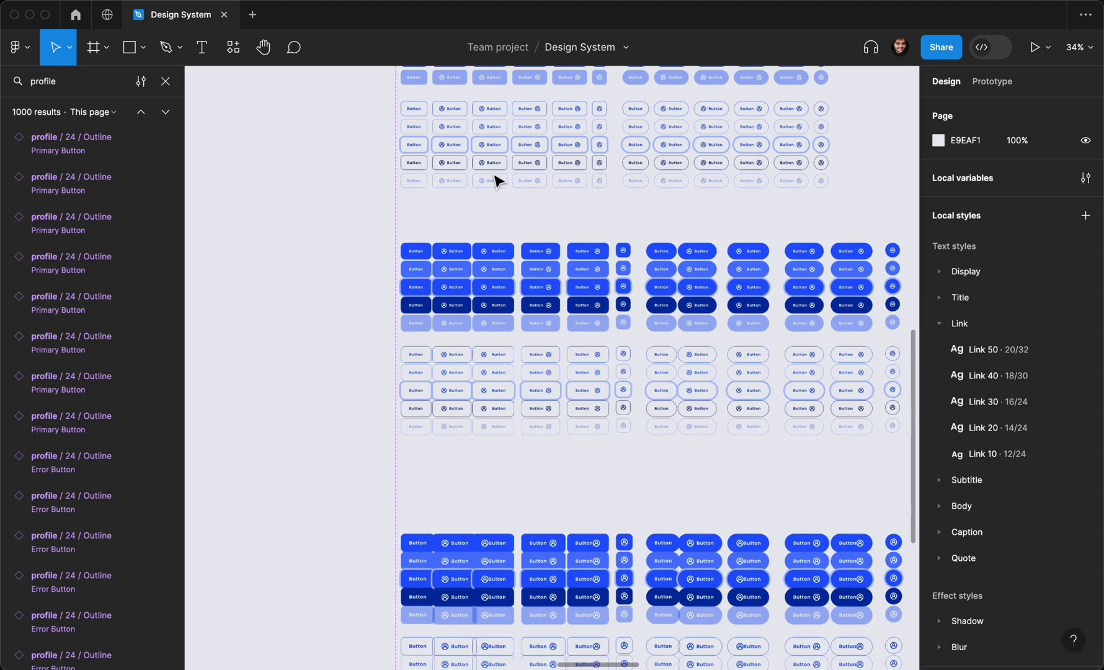
pyautogui.hscroll(2, 497, 180)
pyautogui.scroll(-1, 497, 180)
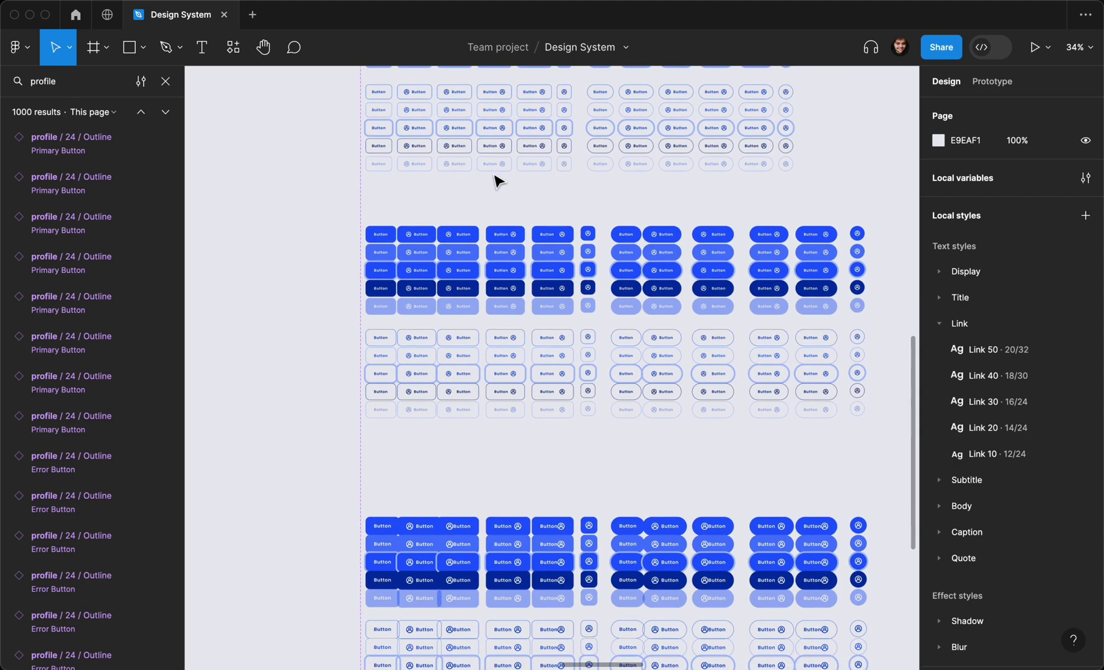
pyautogui.scroll(-6, 496, 180)
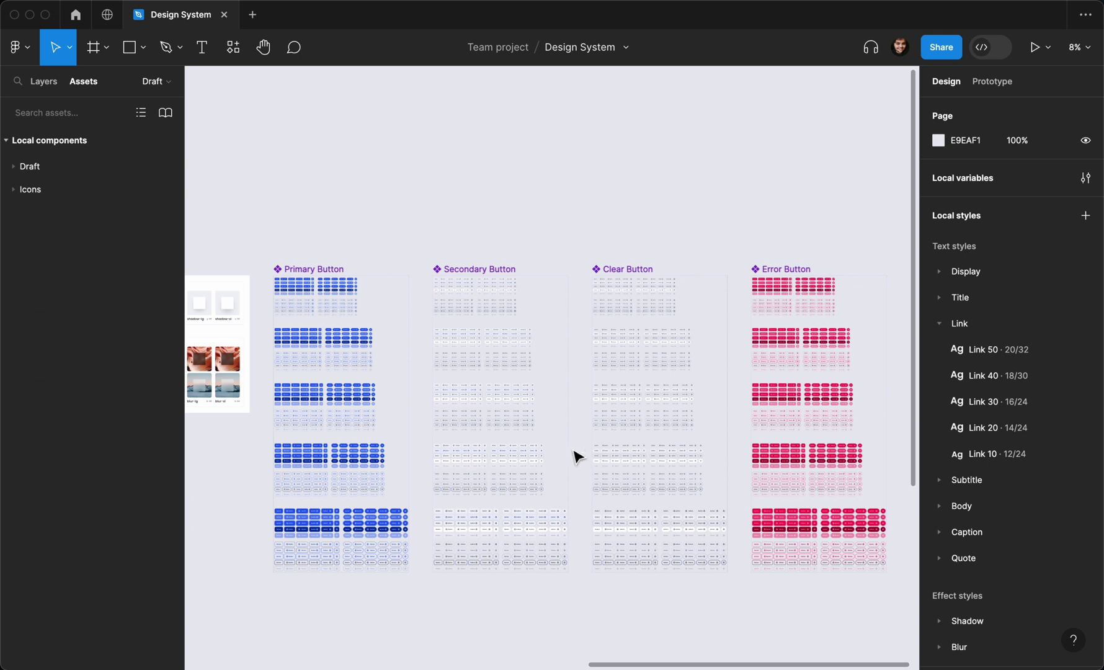
# Select the Secondary Button component set and examine its variants, properties and full list of selection colours
pyautogui.scroll(-2, 406, 296)
pyautogui.hscroll(-1, 406, 296)
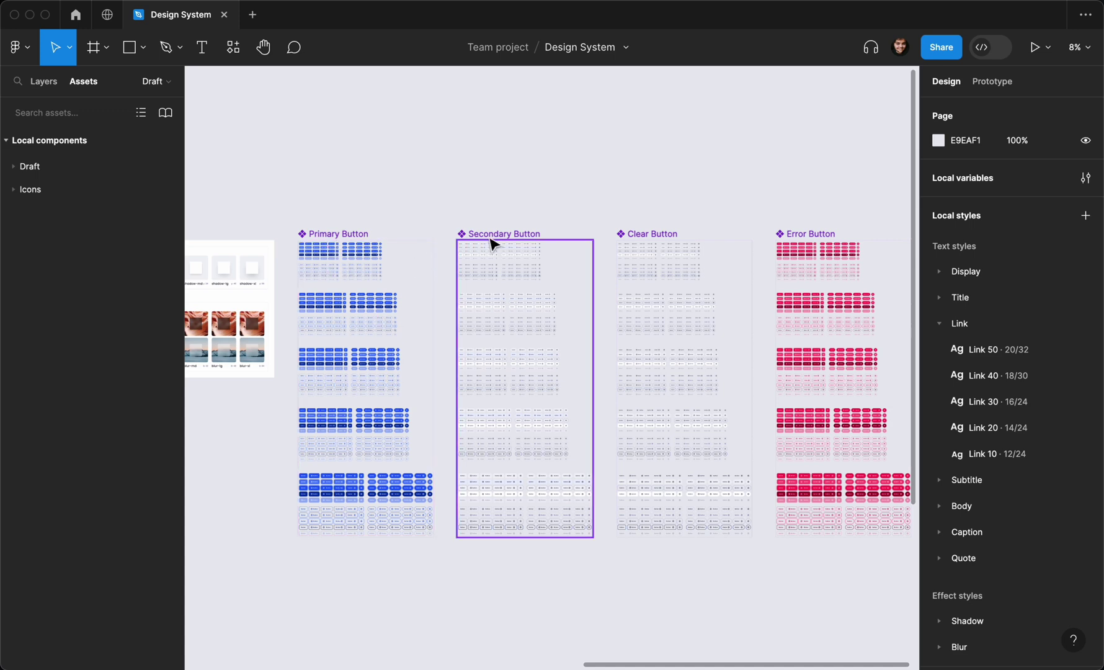
pyautogui.scroll(10, 510, 250)
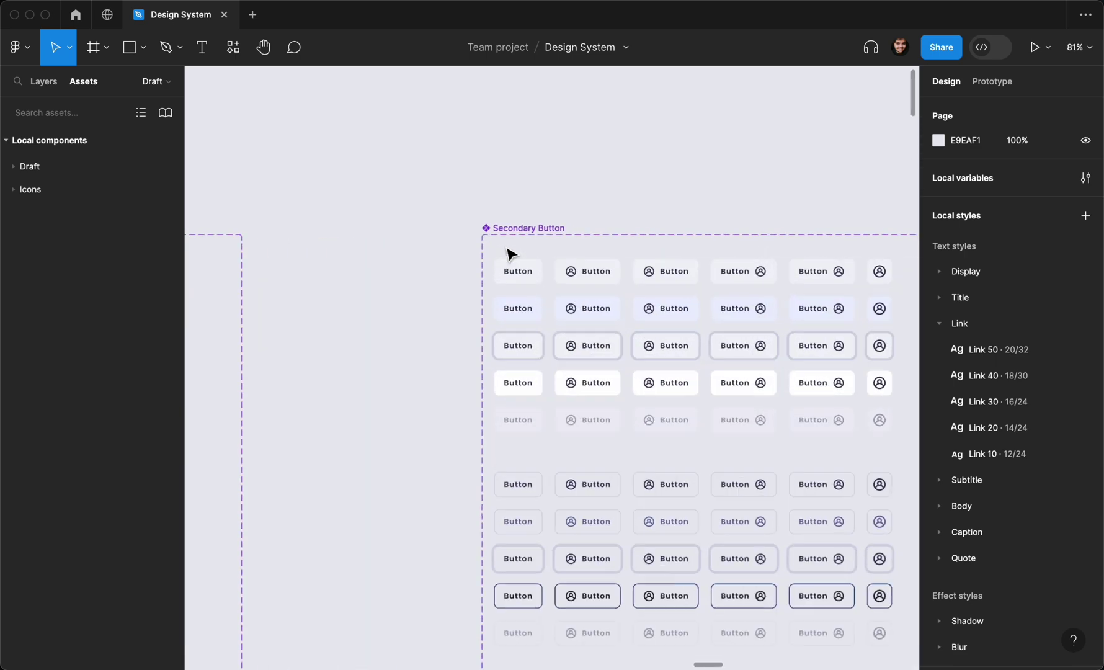
pyautogui.scroll(-3, 509, 250)
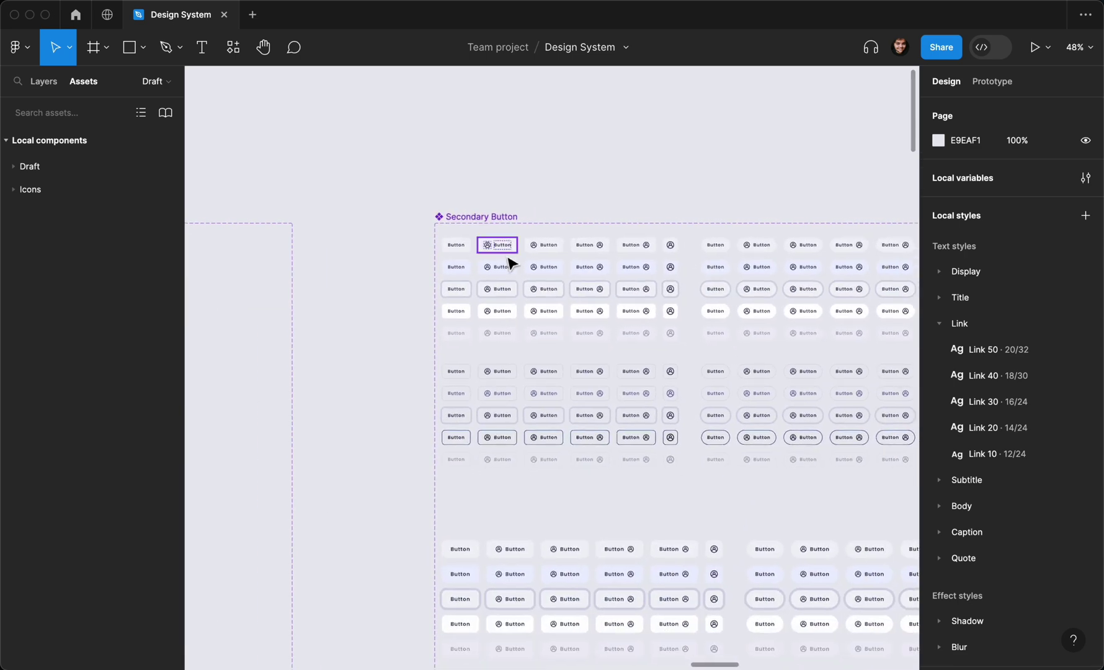
pyautogui.click(509, 263)
pyautogui.click(990, 330)
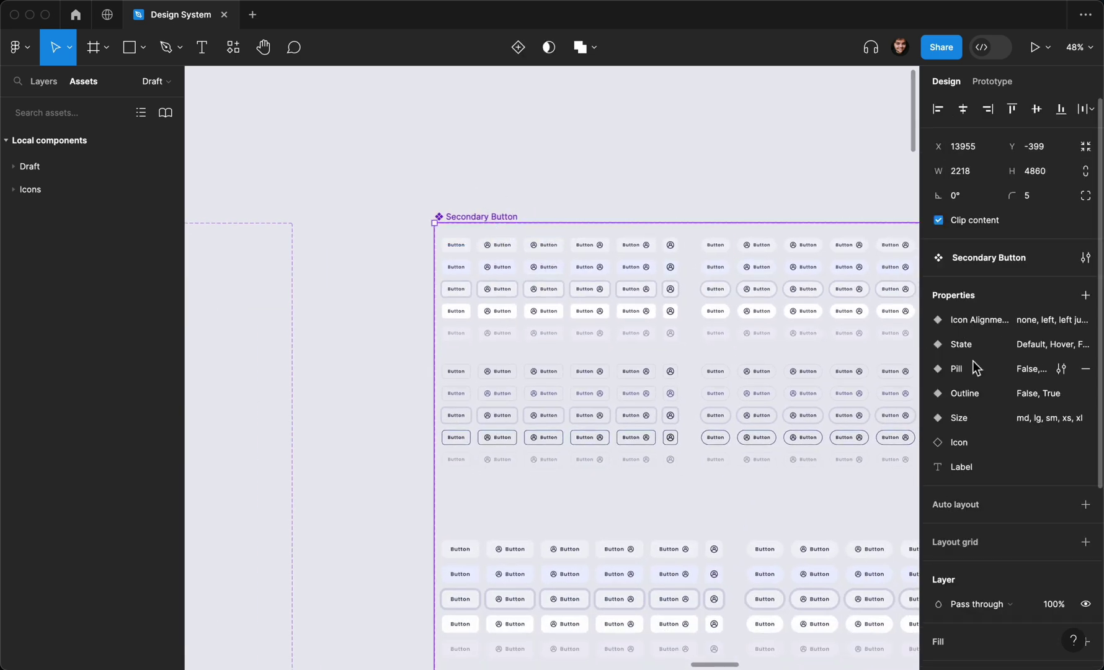
pyautogui.scroll(-5, 1014, 425)
pyautogui.click(989, 530)
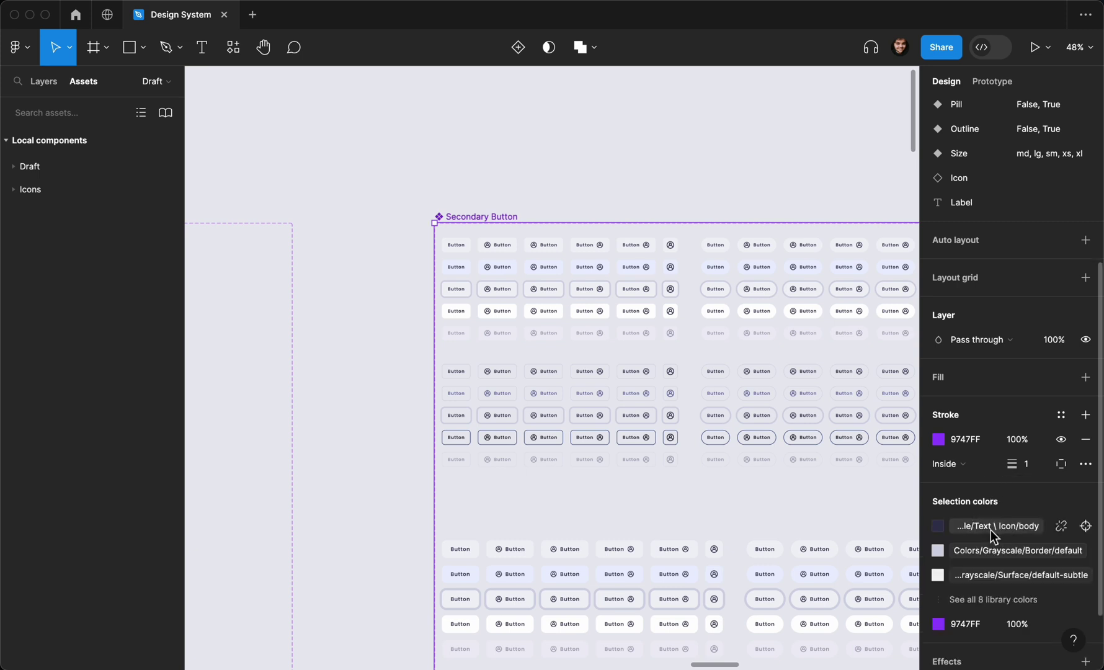
pyautogui.scroll(-2, 989, 540)
pyautogui.scroll(-4, 989, 475)
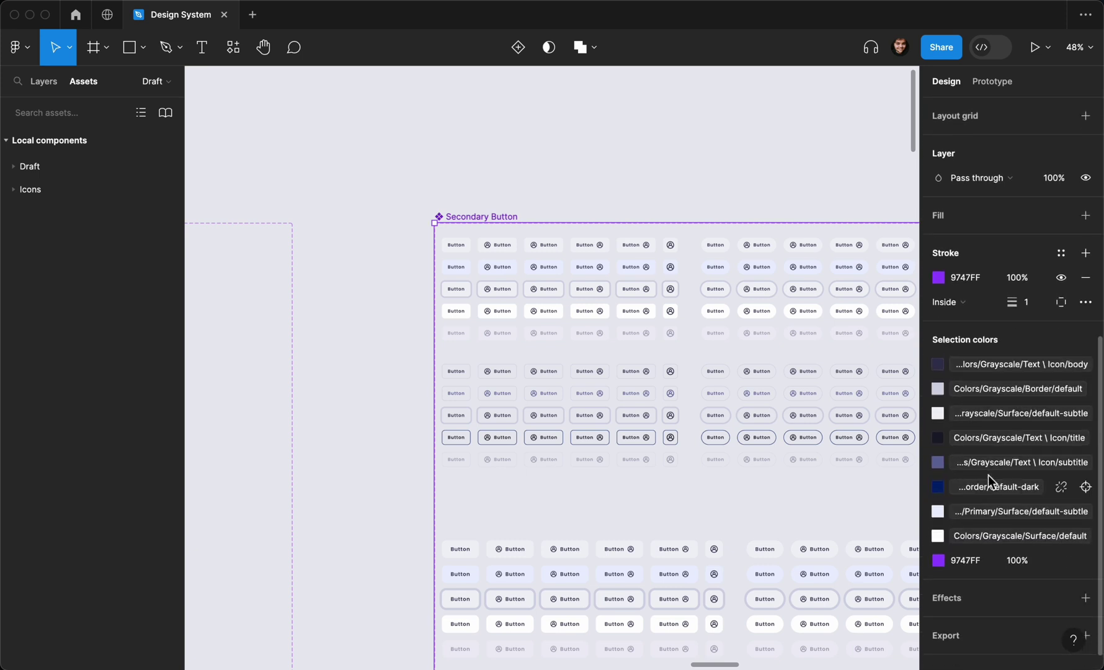
pyautogui.hscroll(3, 759, 206)
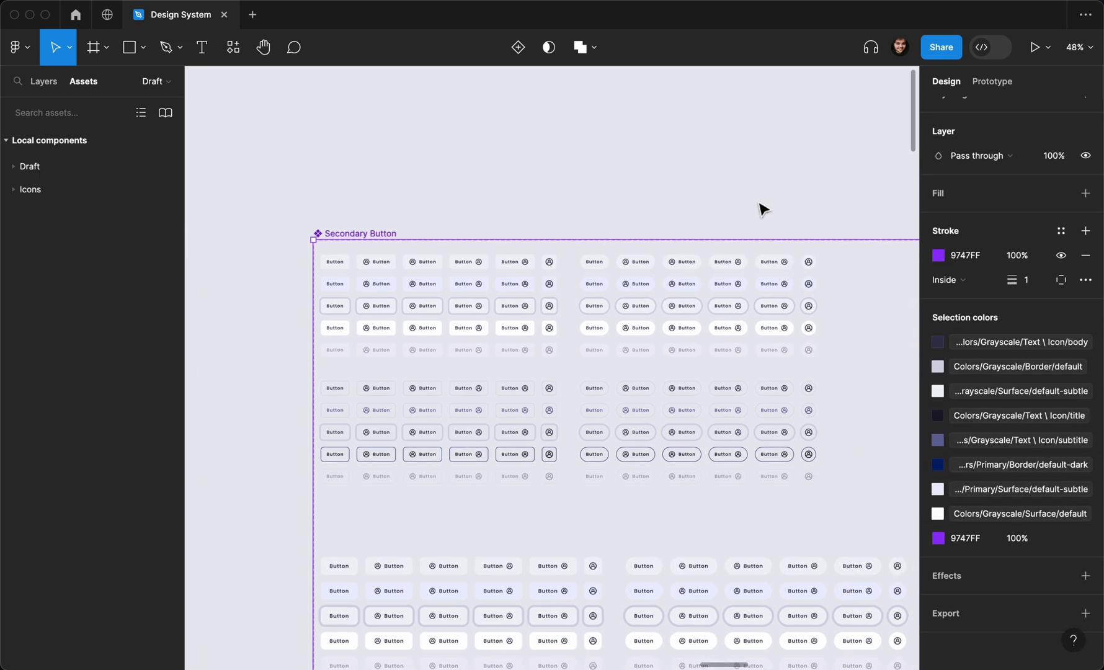
# Select the Clear Button component set and examine its state, pill and outline variants
pyautogui.click(758, 207)
pyautogui.scroll(-4, 759, 206)
pyautogui.hscroll(5, 758, 206)
pyautogui.click(686, 223)
pyautogui.hscroll(1, 687, 223)
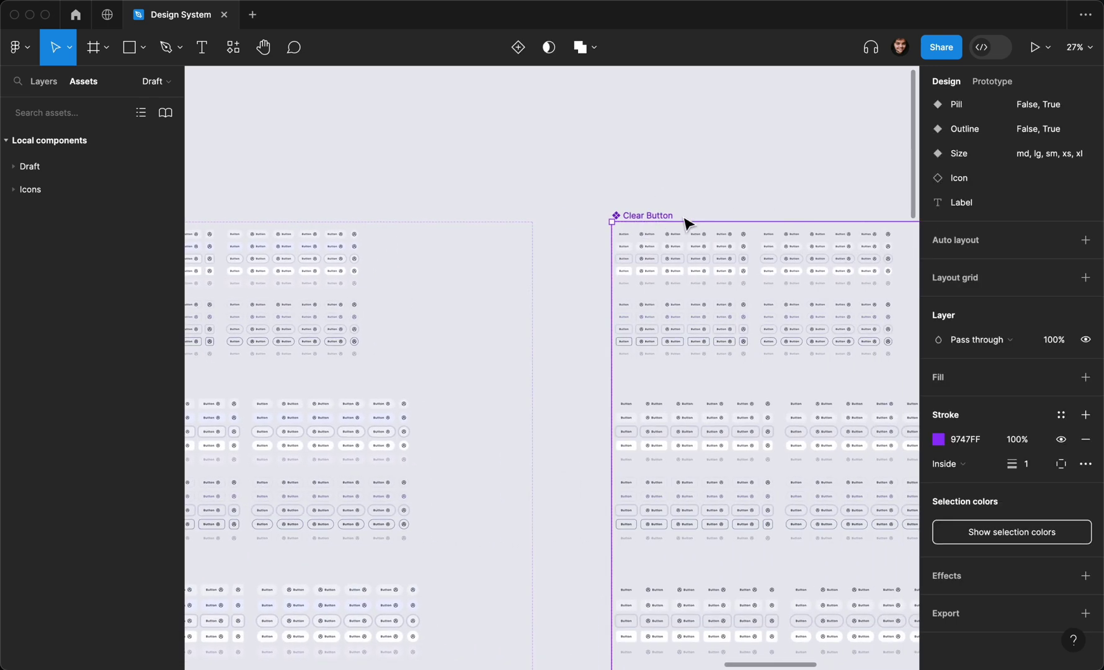
pyautogui.scroll(5, 687, 224)
pyautogui.scroll(-3, 669, 276)
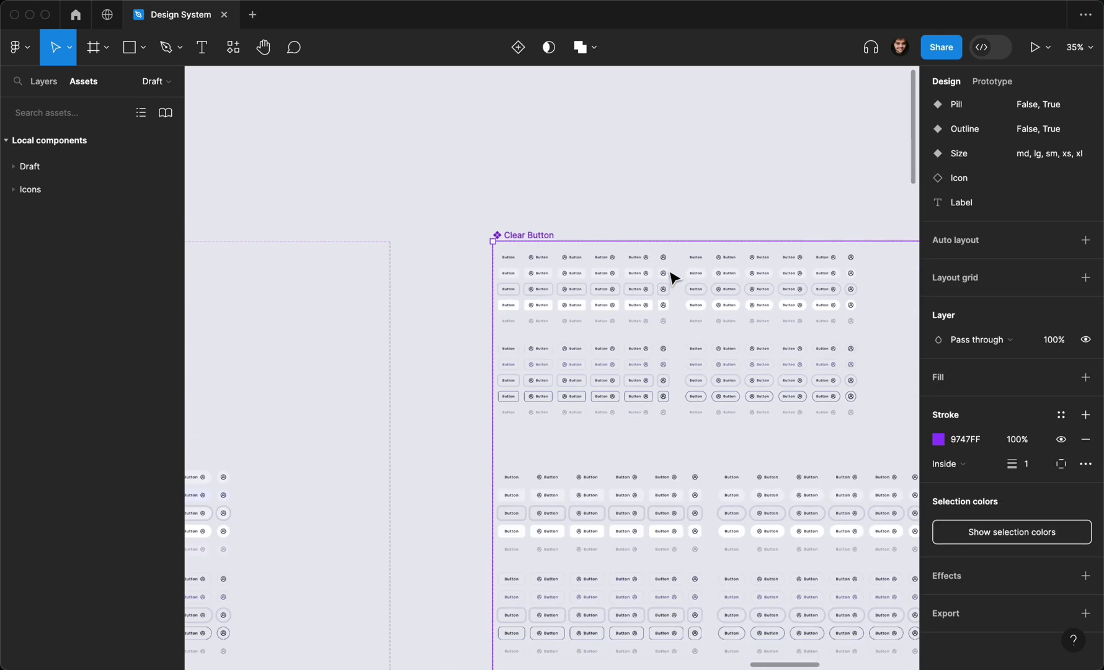
pyautogui.hscroll(1, 667, 276)
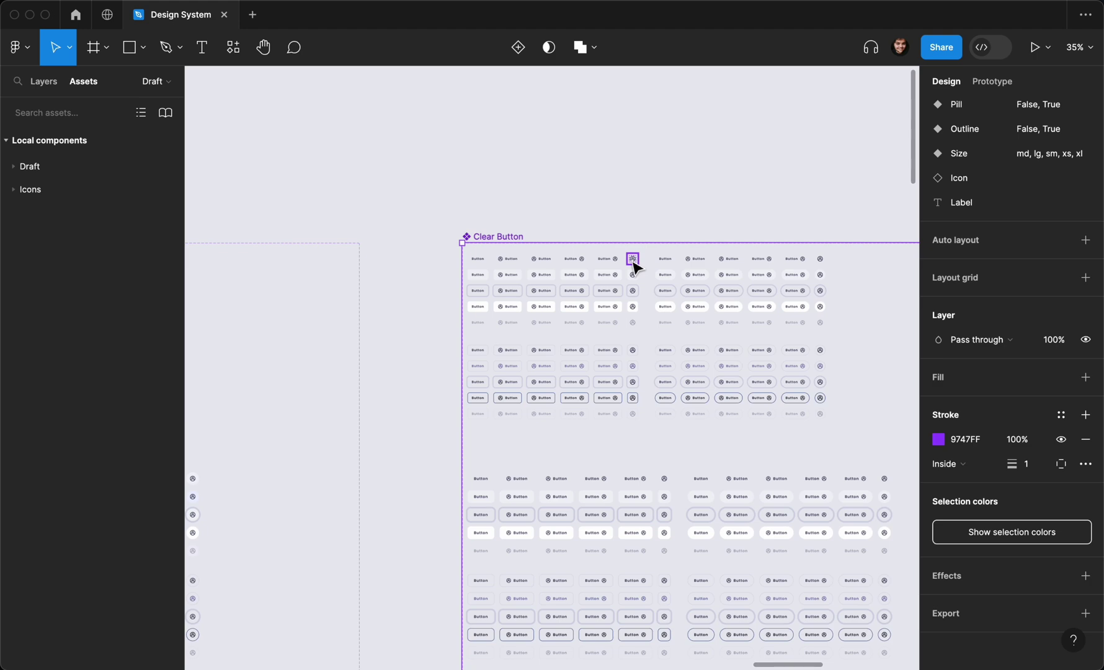
pyautogui.hscroll(1, 633, 268)
pyautogui.scroll(-3, 633, 268)
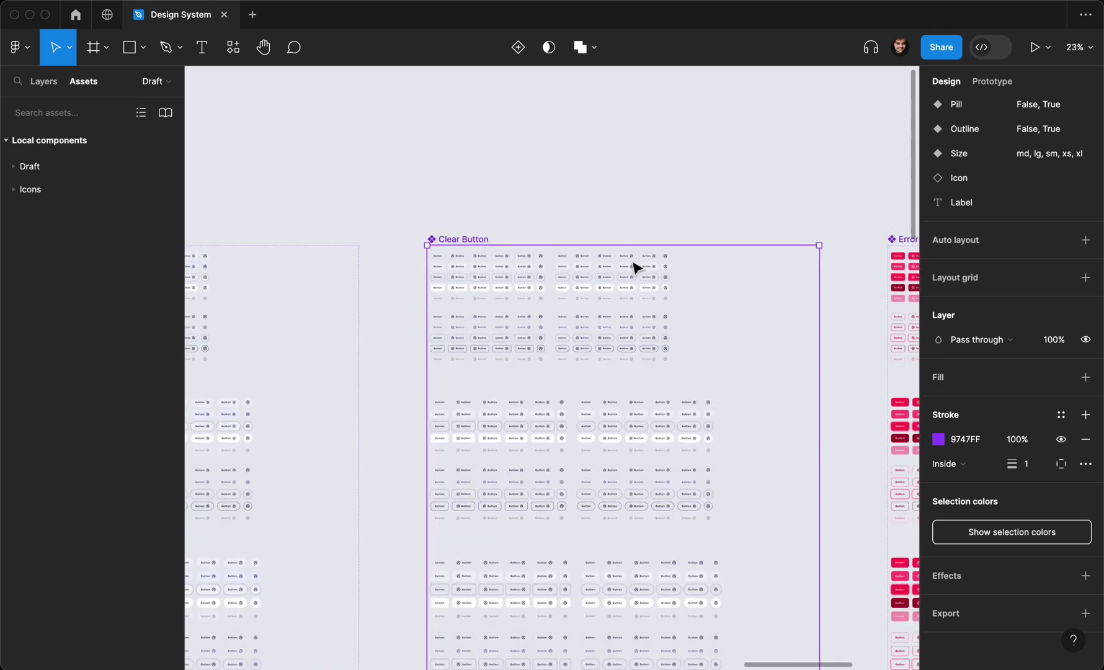
# Select the Error Button component set and examine it alongside the Primary, Secondary and Clear sets
pyautogui.hscroll(5, 634, 268)
pyautogui.click(643, 254)
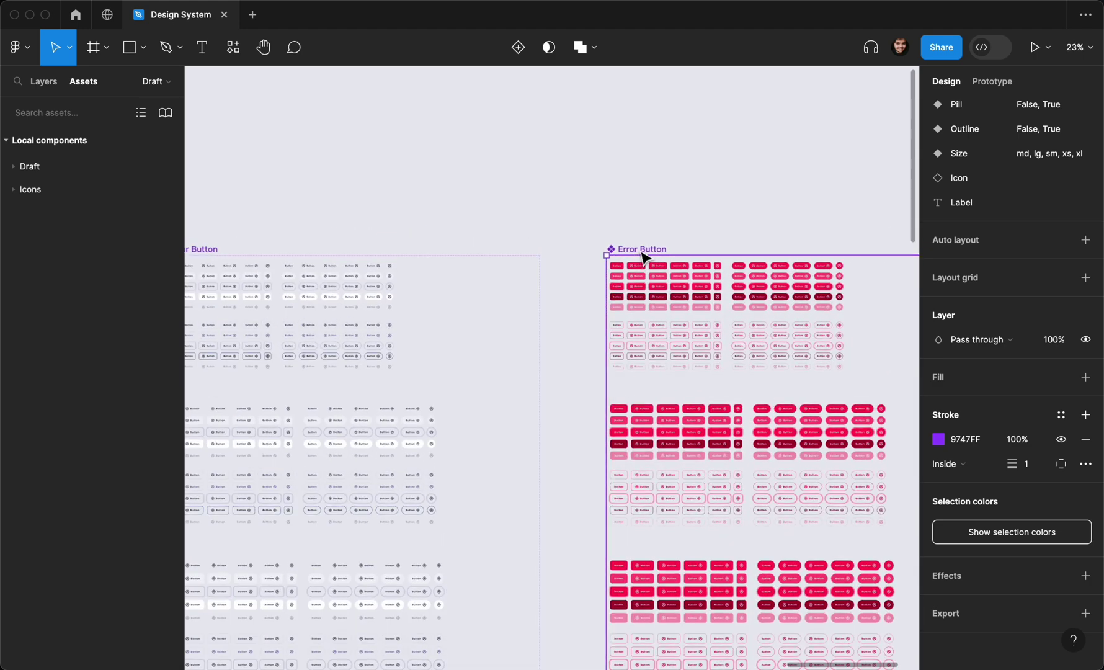
pyautogui.scroll(-4, 564, 246)
pyautogui.hscroll(-2, 565, 246)
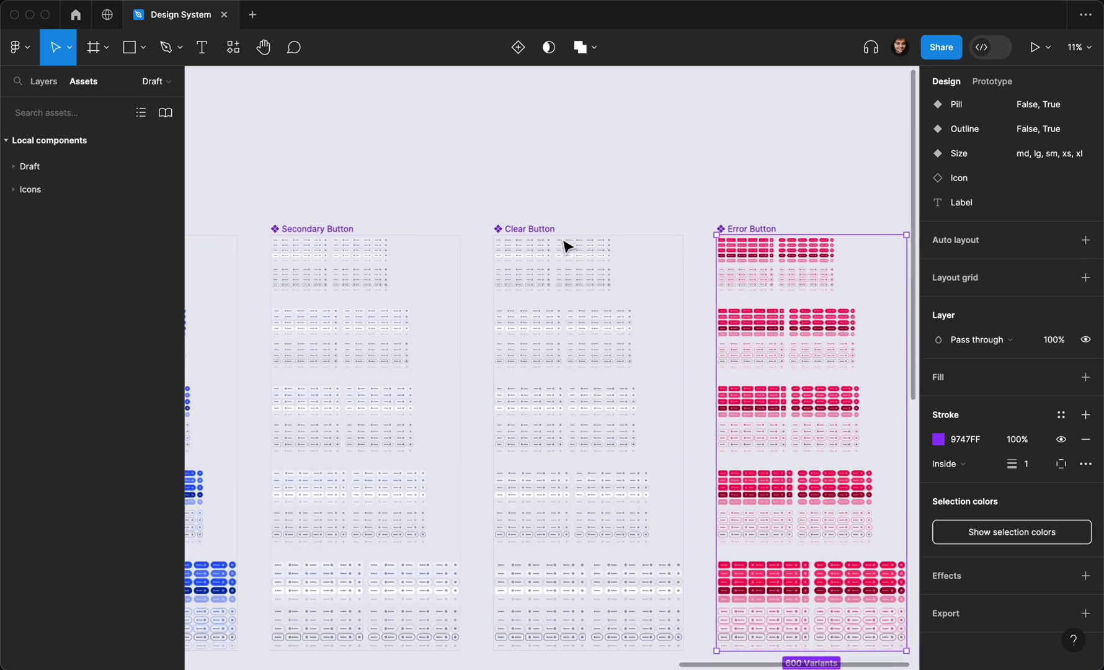
pyautogui.scroll(-2, 566, 246)
pyautogui.hscroll(-3, 566, 247)
pyautogui.click(627, 207)
pyautogui.hscroll(1, 628, 207)
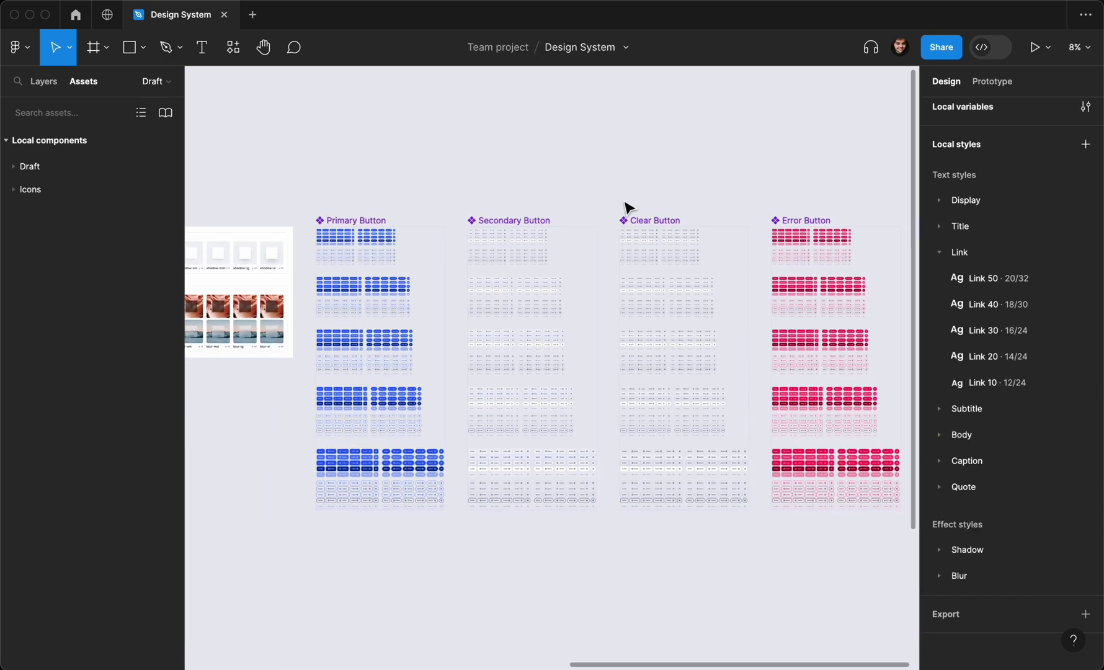
pyautogui.hscroll(1, 628, 206)
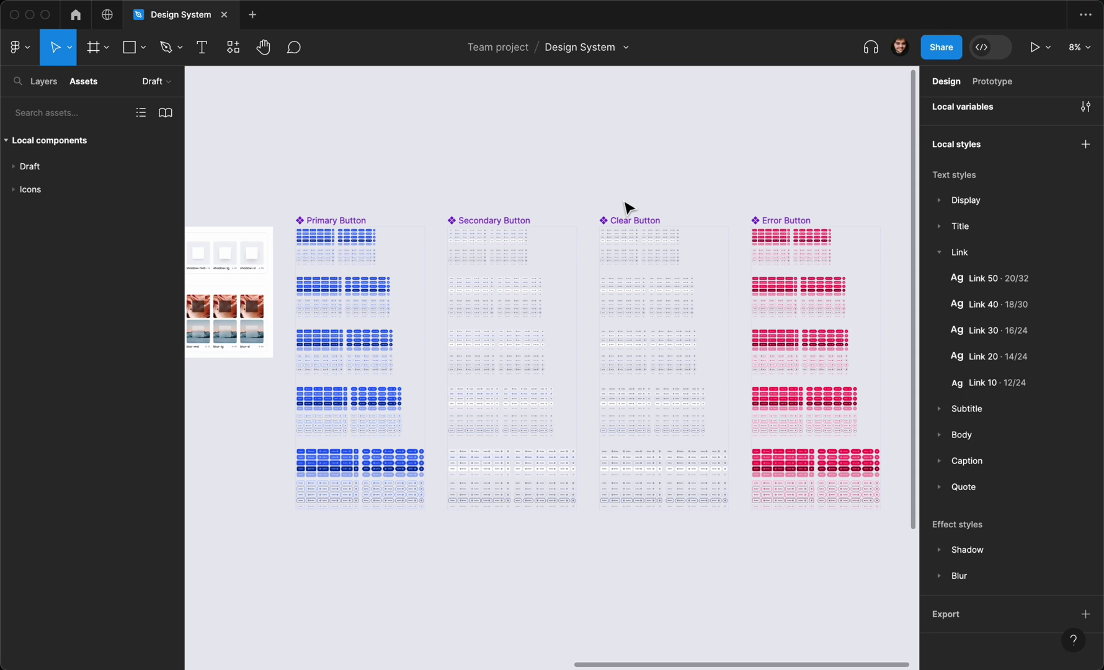
pyautogui.hscroll(2, 625, 198)
pyautogui.scroll(1, 625, 198)
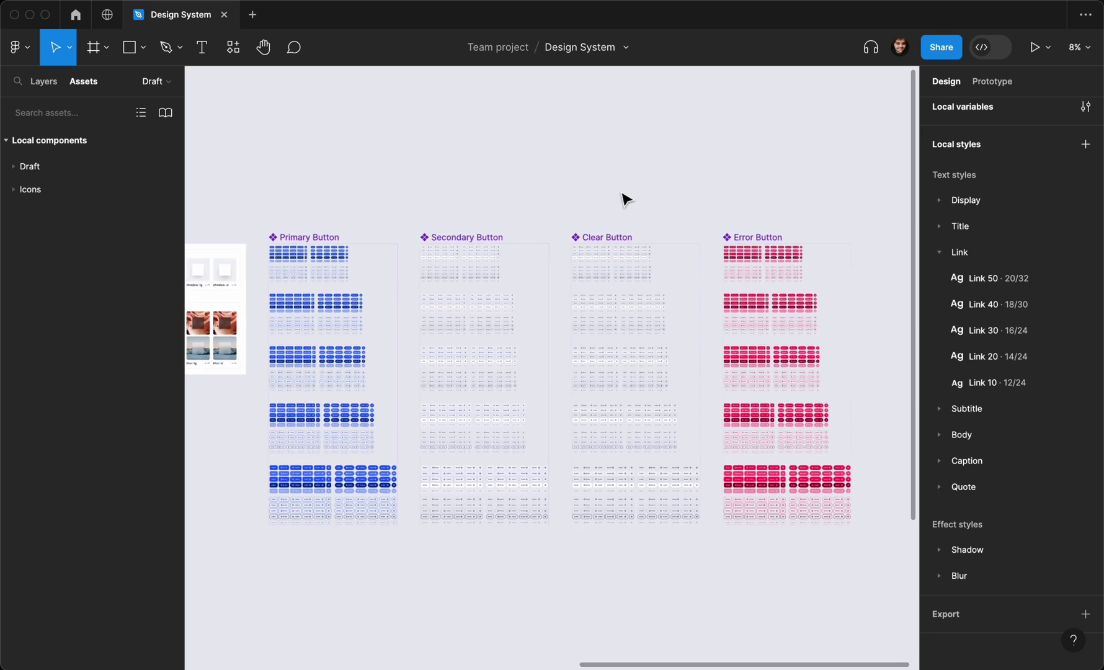
pyautogui.hscroll(-2, 625, 198)
pyautogui.scroll(-1, 625, 198)
pyautogui.hscroll(1, 625, 199)
pyautogui.scroll(1, 625, 198)
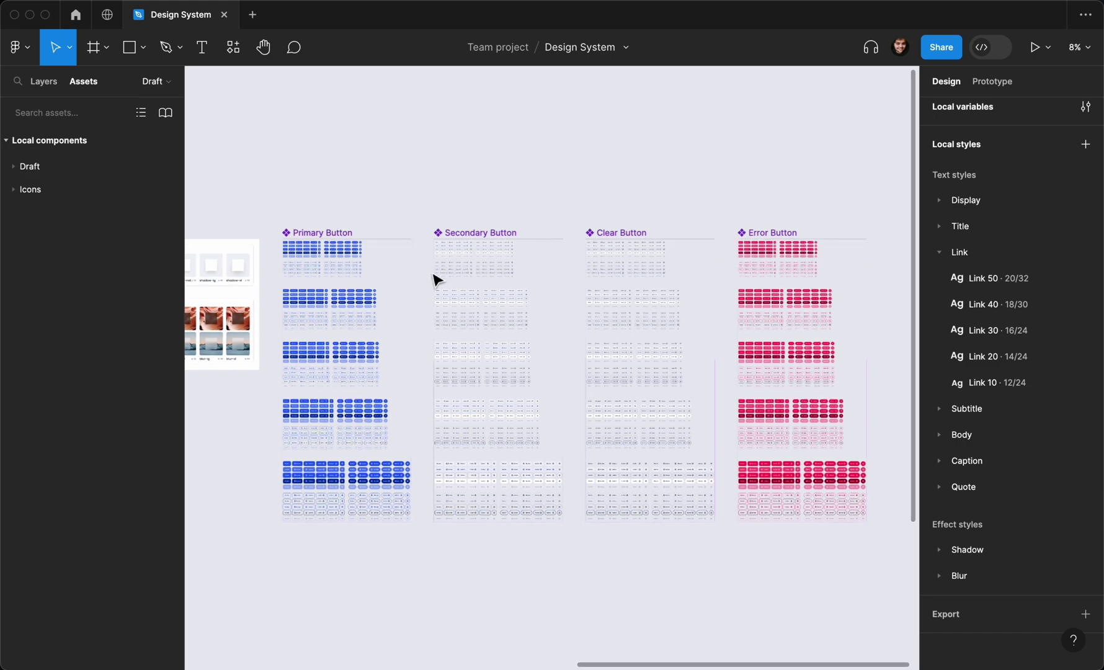
# Search the components for "primary" and place a Primary Button instance on the empty canvas above the Primary Button set
pyautogui.scroll(3, 299, 162)
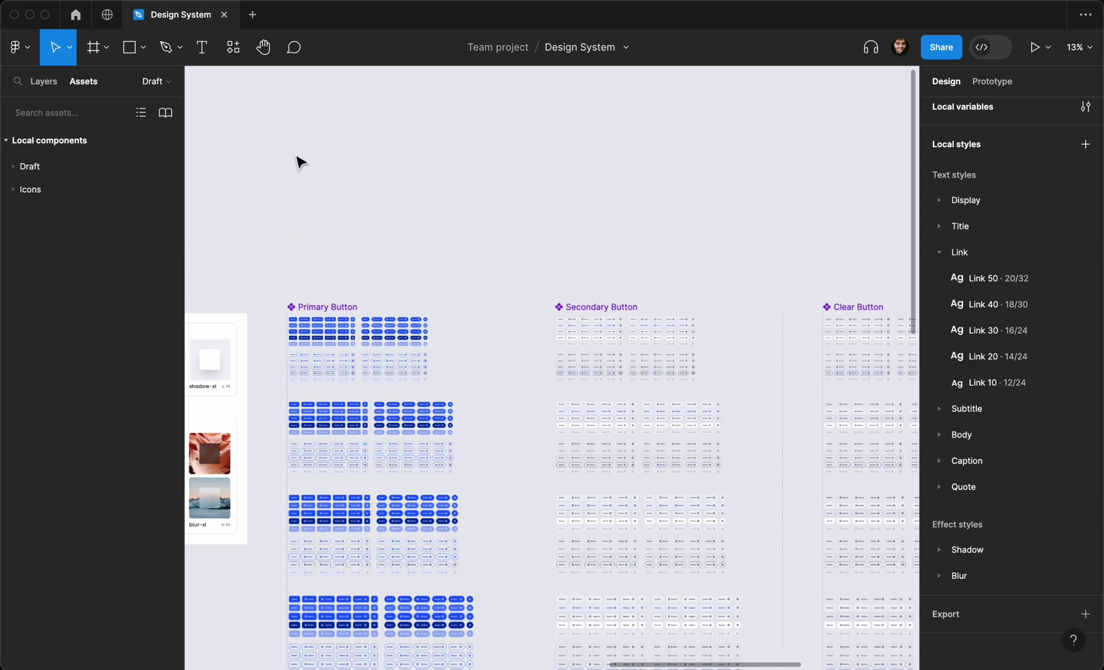
pyautogui.scroll(8, 299, 163)
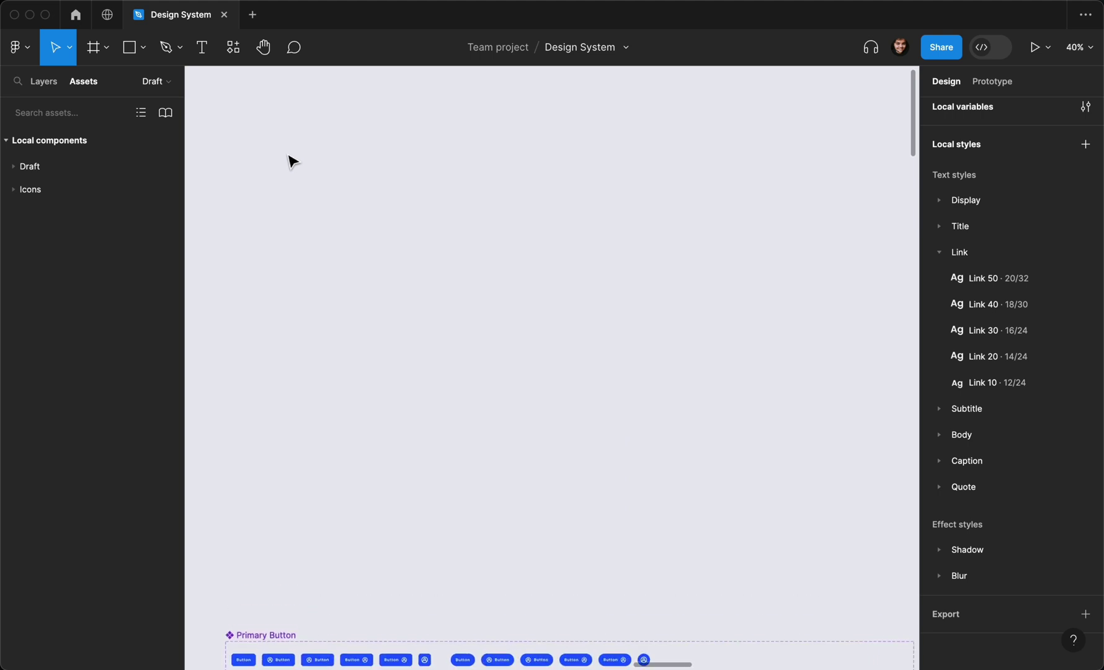
pyautogui.hotkey('shift', 'i')
pyautogui.write('primary')
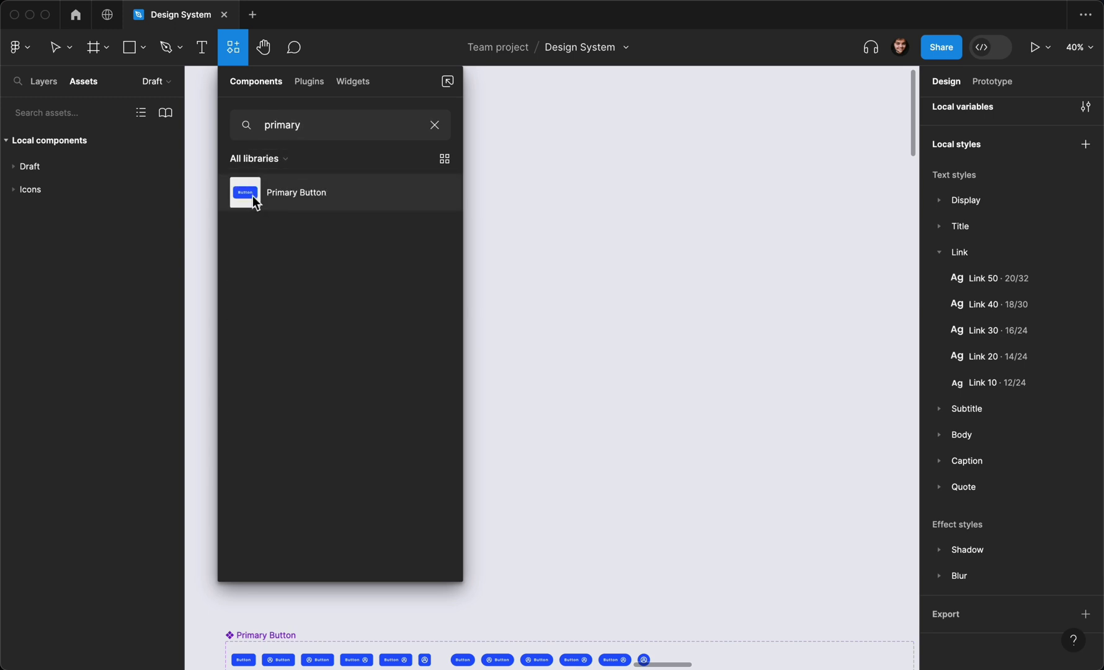
pyautogui.click(252, 193)
pyautogui.moveTo(252, 193); pyautogui.dragTo(591, 254)
pyautogui.click(545, 217)
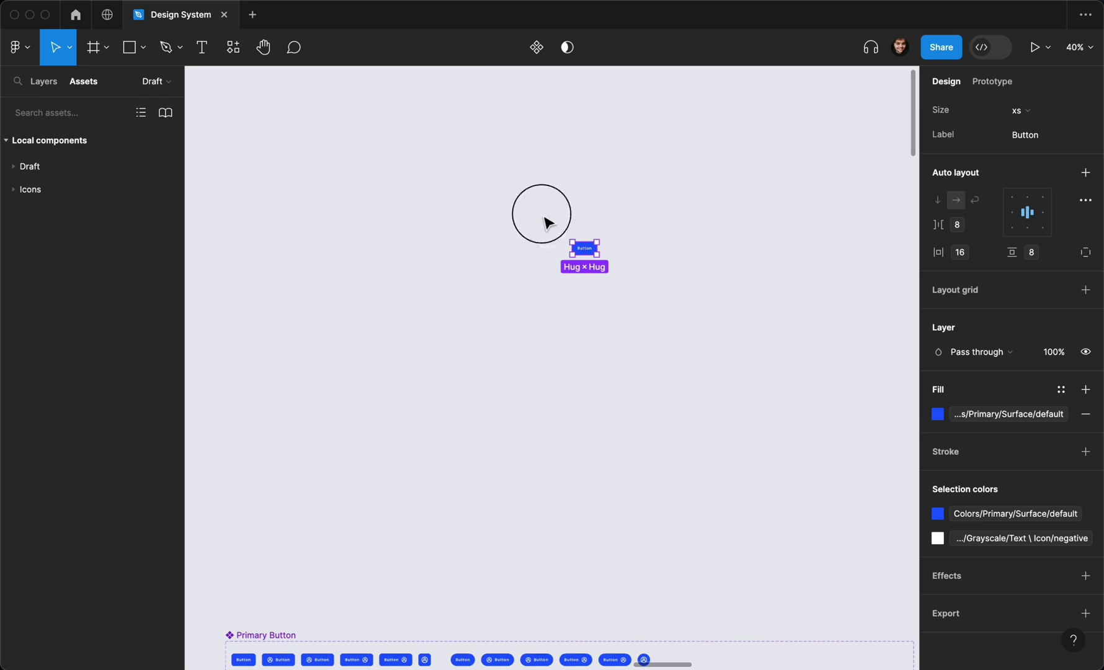
pyautogui.hotkey('shift', '1')
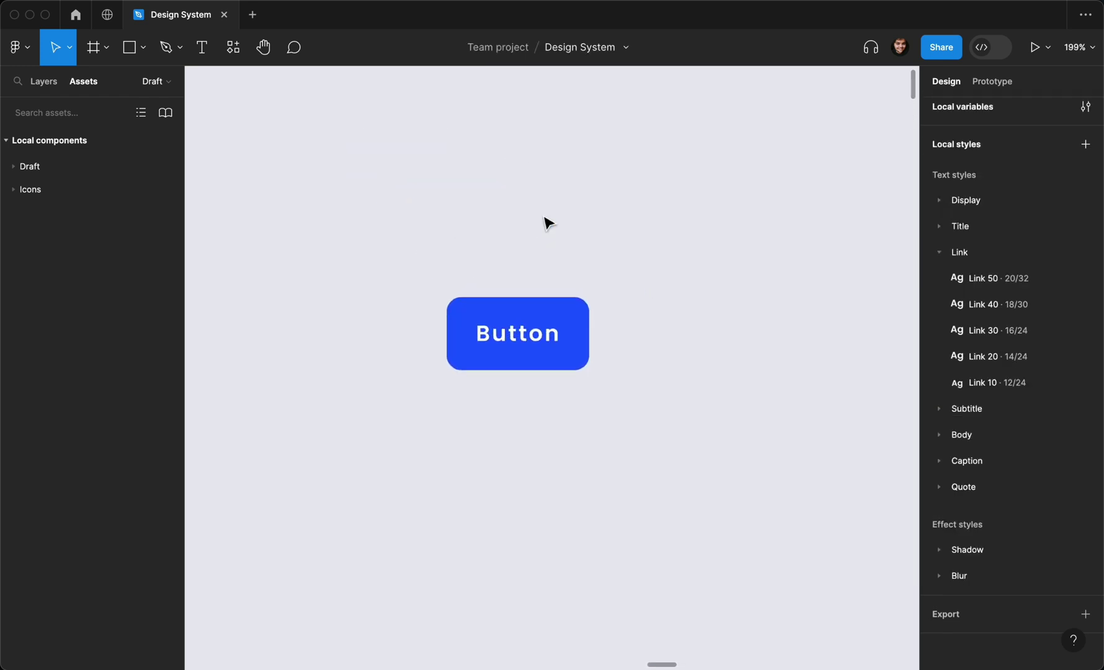
# Try widening the Primary Button instance to about 157 px, and return its width to Hug
pyautogui.click(550, 330)
pyautogui.click(609, 327)
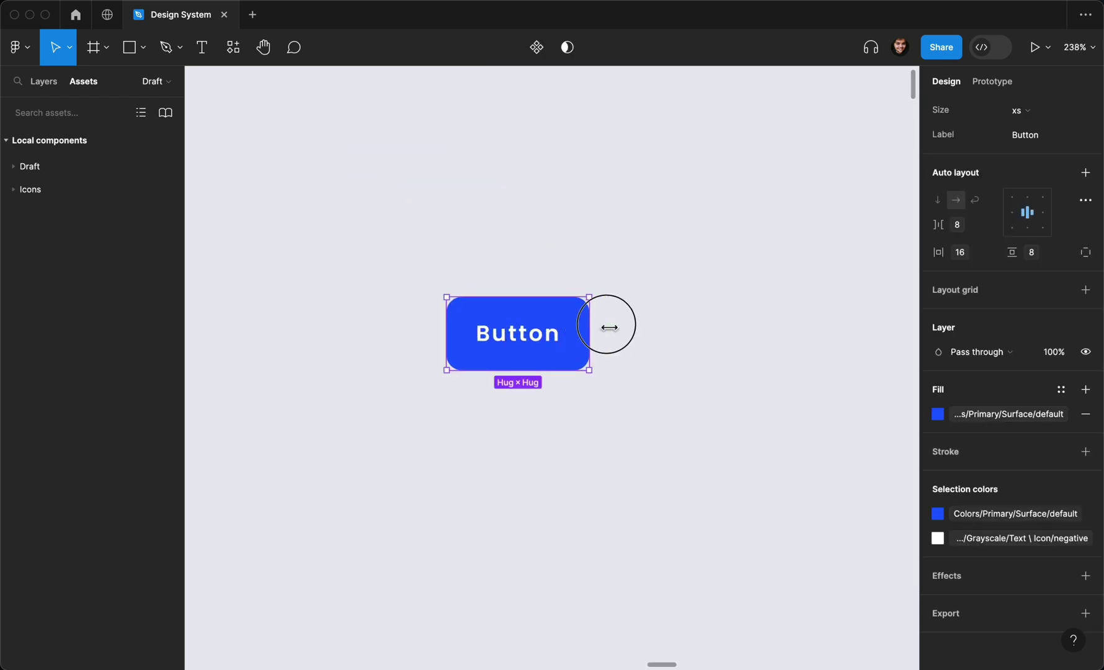
pyautogui.moveTo(609, 327); pyautogui.dragTo(737, 335)
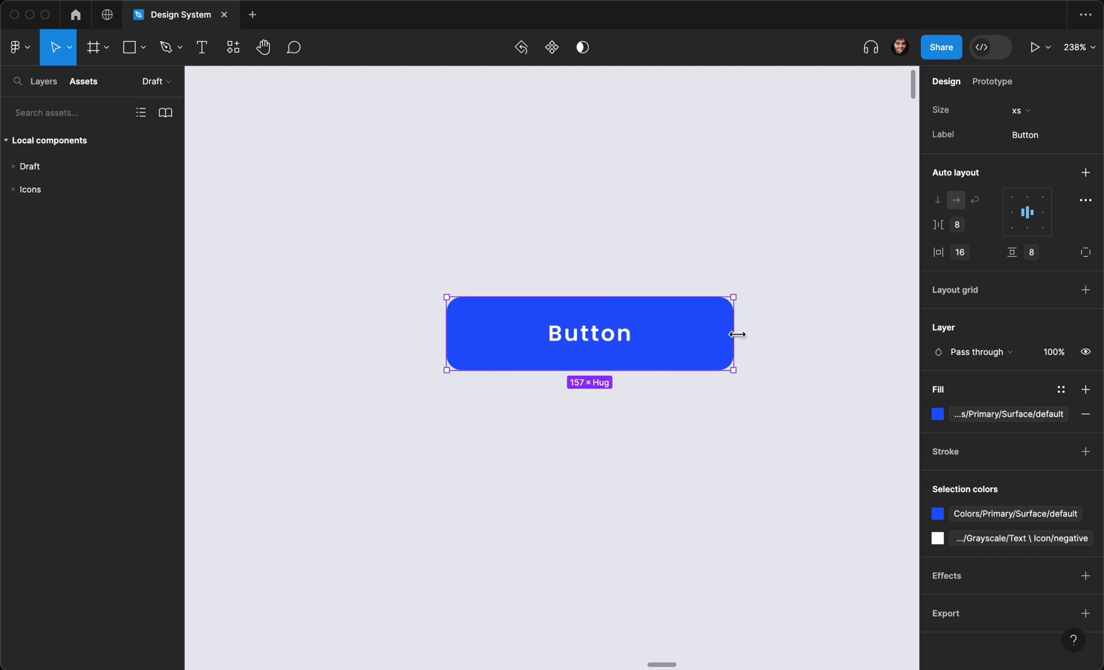
pyautogui.doubleClick(736, 334)
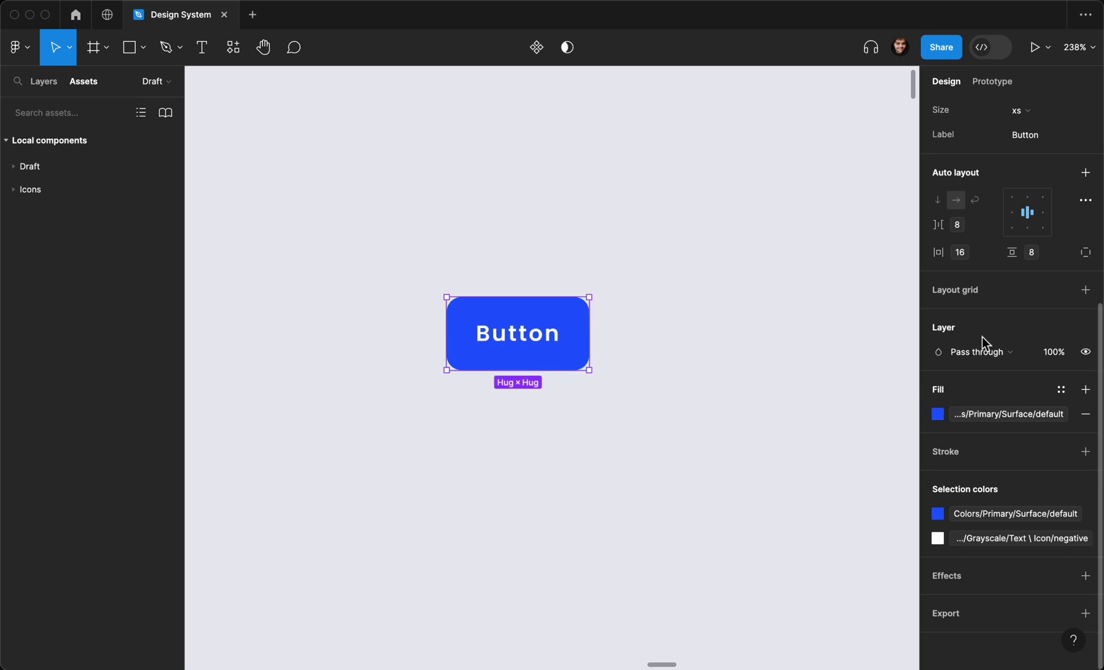
# Set the Primary Button instance's icon alignment to left and widen the button to about 221 px
pyautogui.scroll(5, 982, 336)
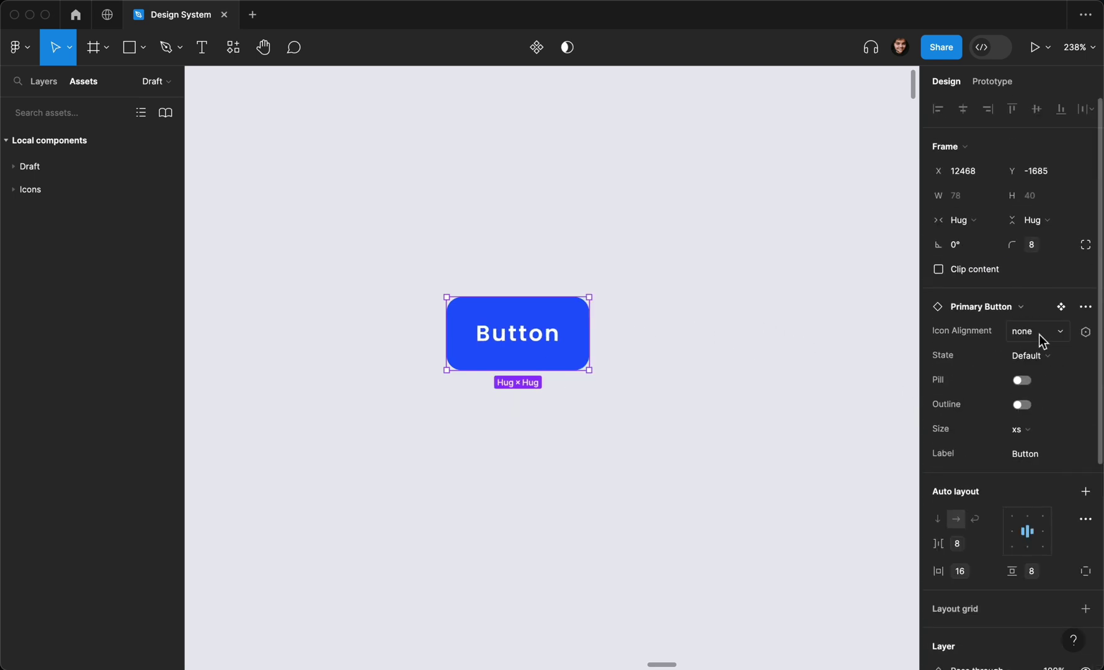
pyautogui.click(1040, 341)
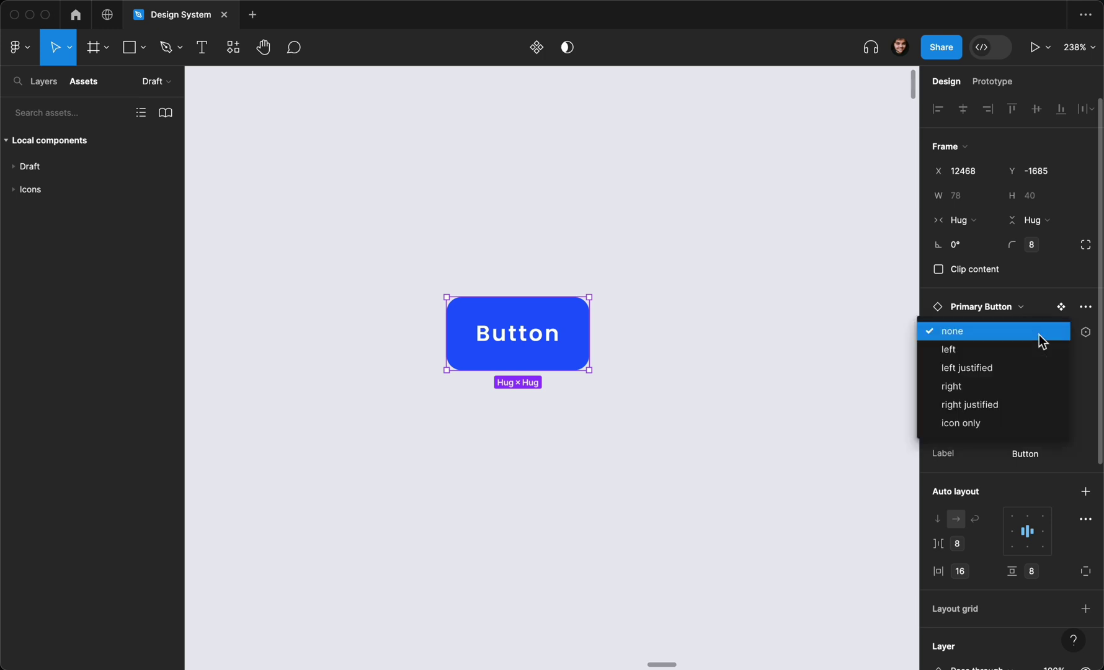
pyautogui.click(950, 351)
pyautogui.moveTo(641, 327); pyautogui.dragTo(852, 361)
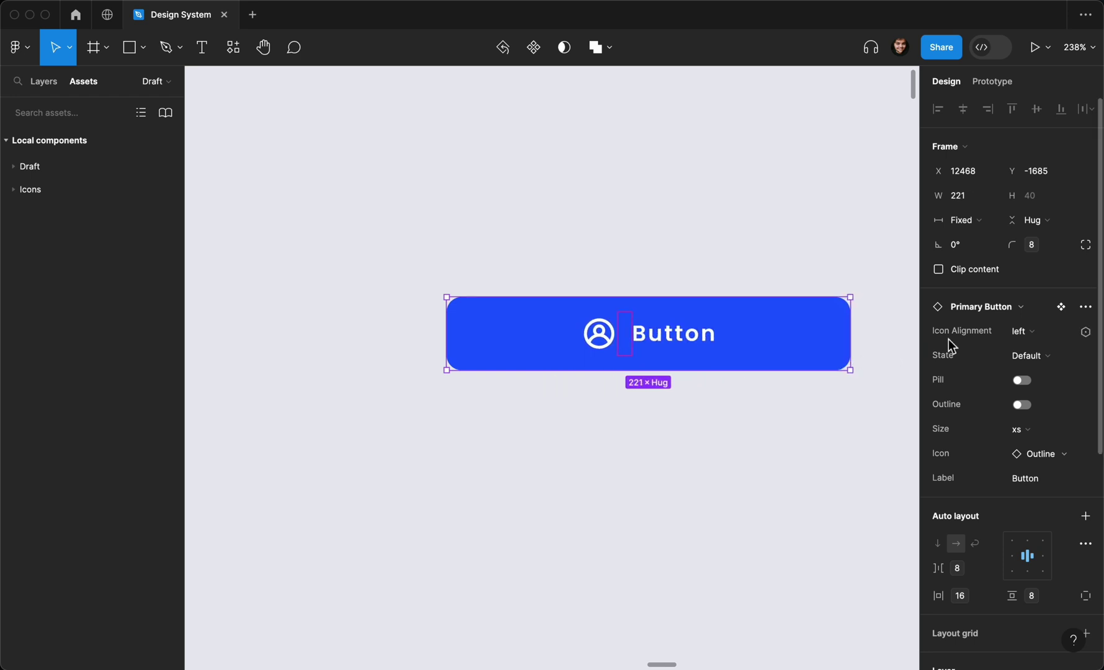
# Set the widened button's icon alignment to left justified
pyautogui.click(1024, 336)
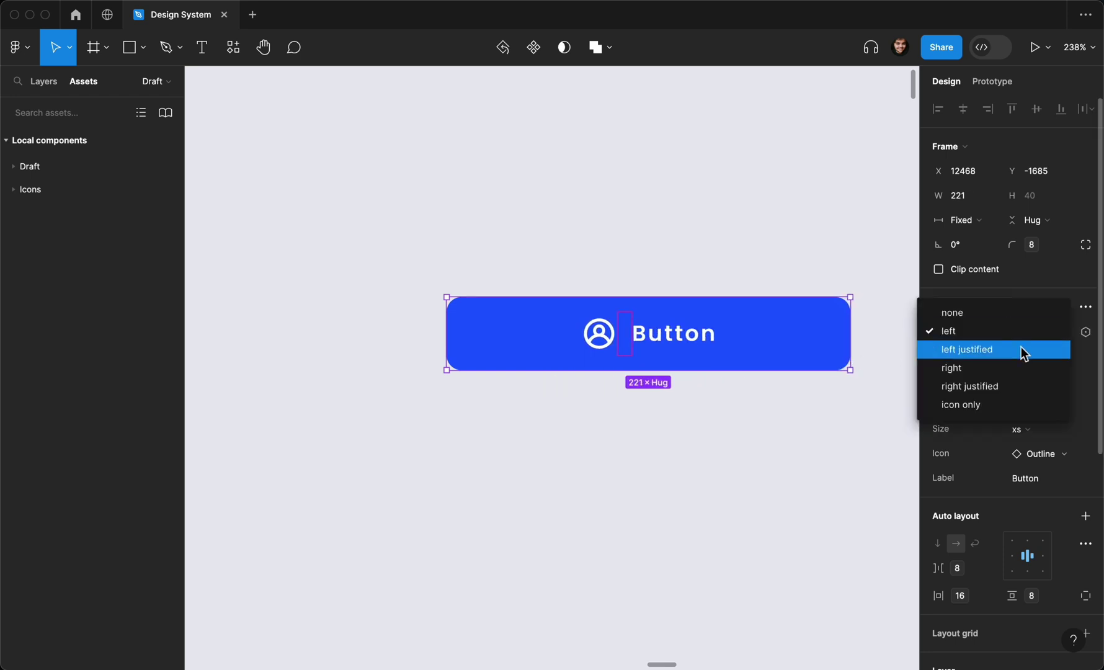
pyautogui.click(1022, 351)
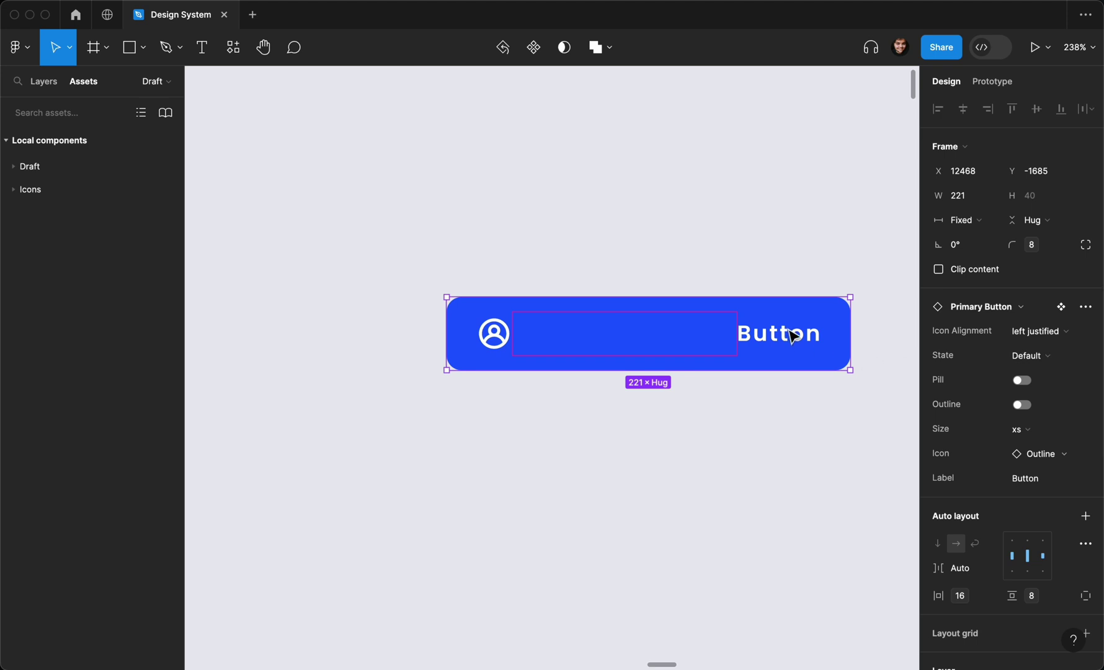
pyautogui.click(730, 268)
pyautogui.click(758, 318)
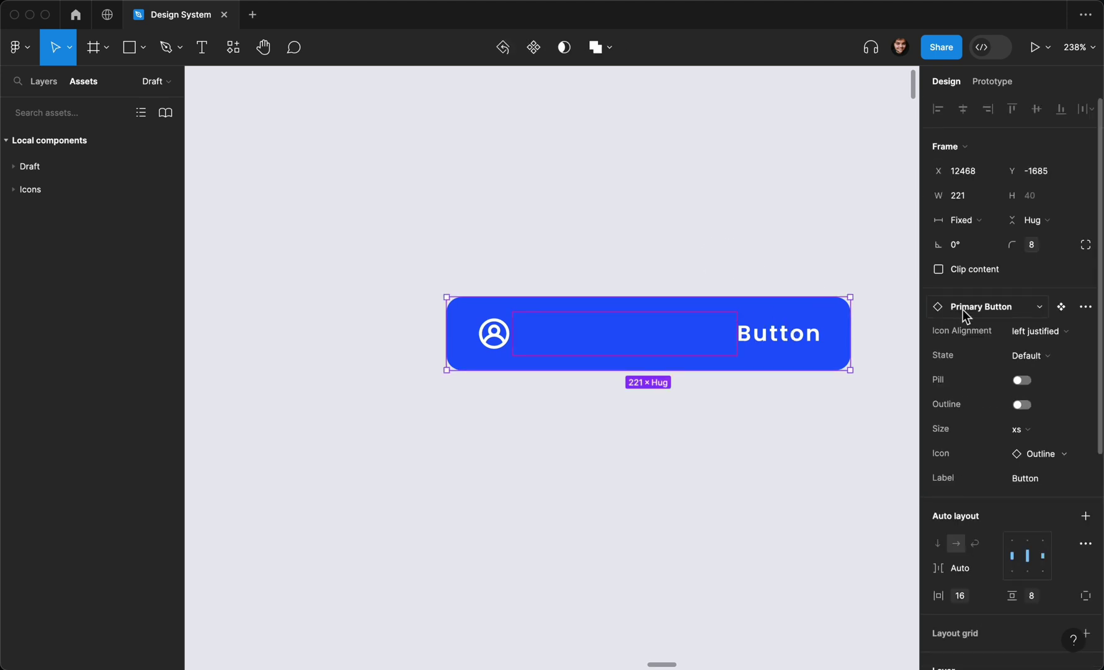
# Widen the button to about 211 px with right icon alignment, and switch the alignment to right justified
pyautogui.click(1040, 328)
pyautogui.click(1030, 344)
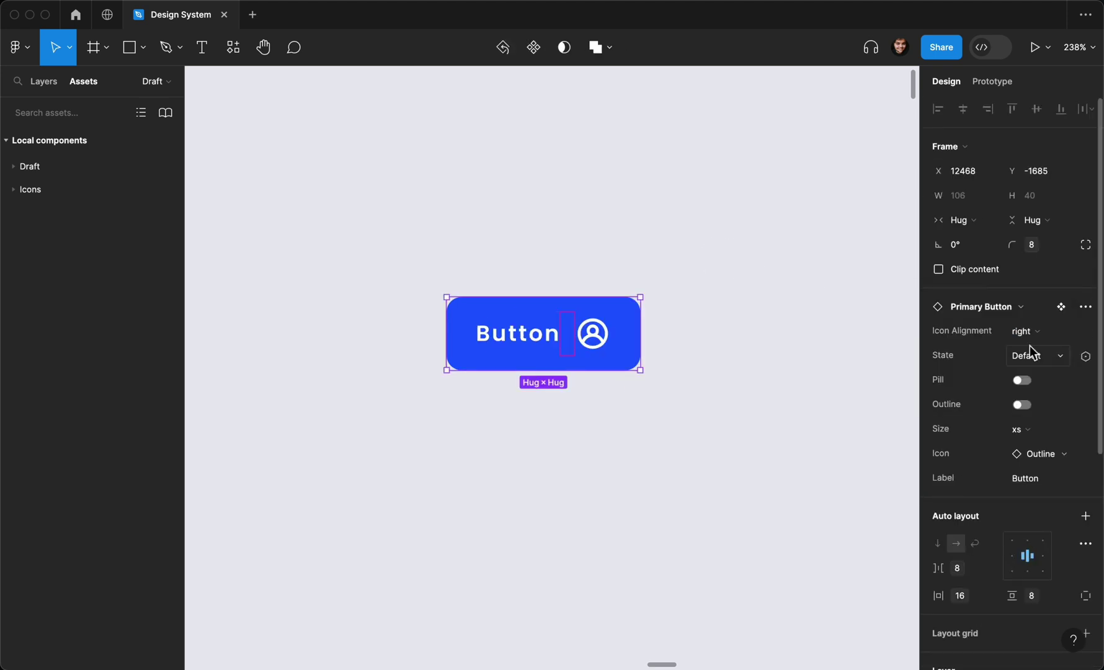
pyautogui.moveTo(640, 340); pyautogui.dragTo(836, 344)
pyautogui.click(1045, 335)
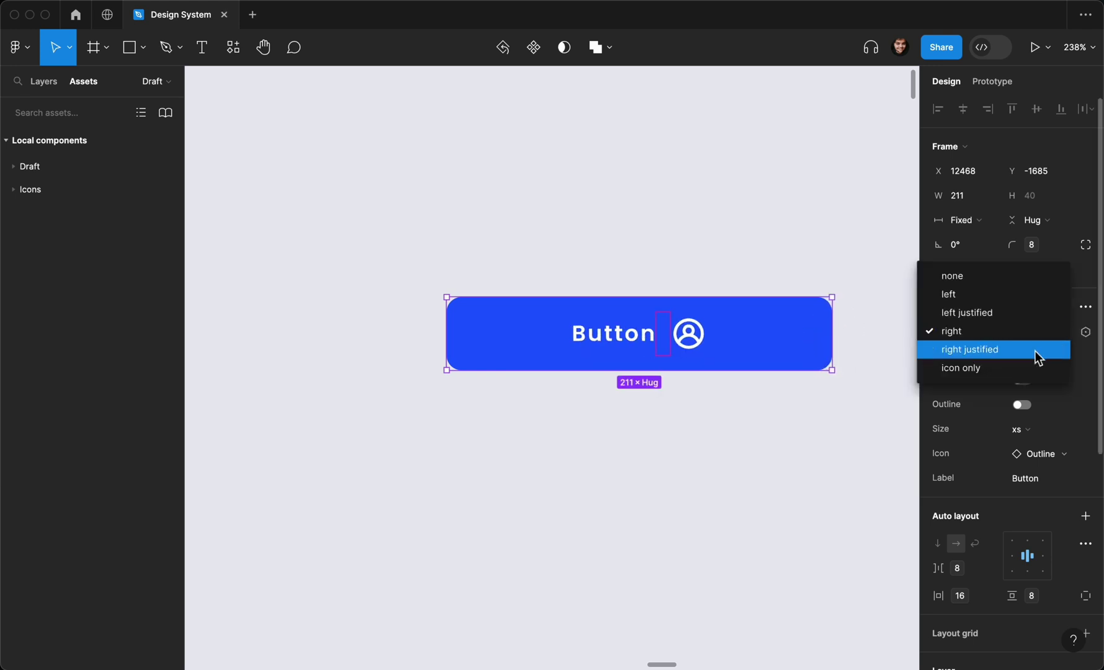
pyautogui.click(1035, 351)
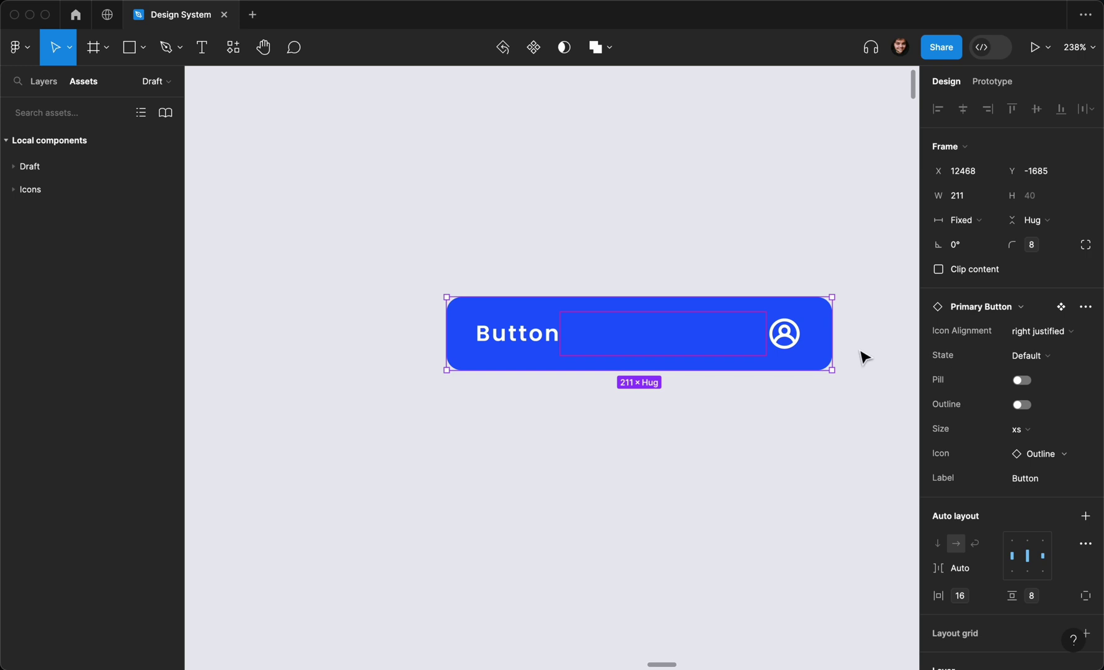
# Set the button's icon alignment to icon only and its state to Hover
pyautogui.click(1047, 333)
pyautogui.click(1020, 351)
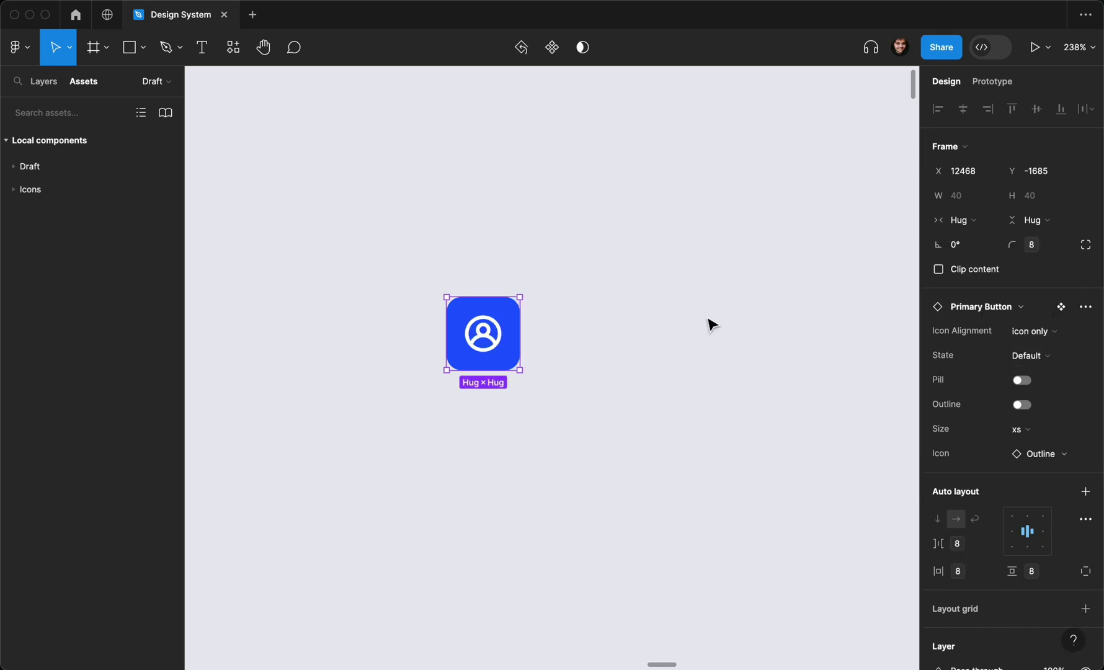
pyautogui.press('super+z')
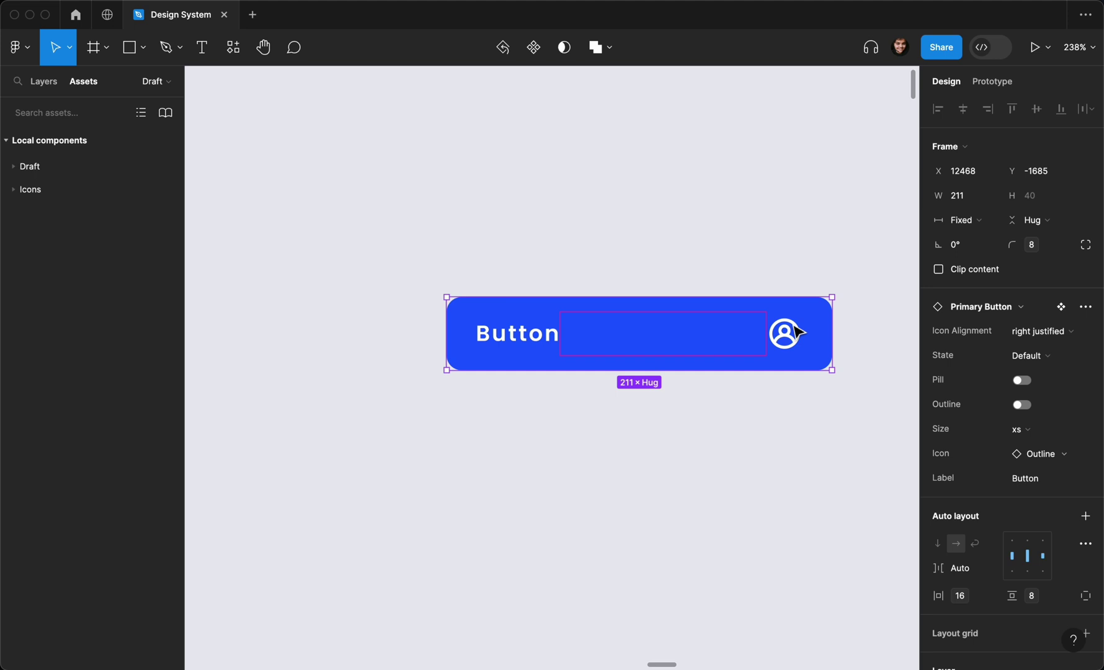
pyautogui.click(1024, 357)
pyautogui.click(1019, 372)
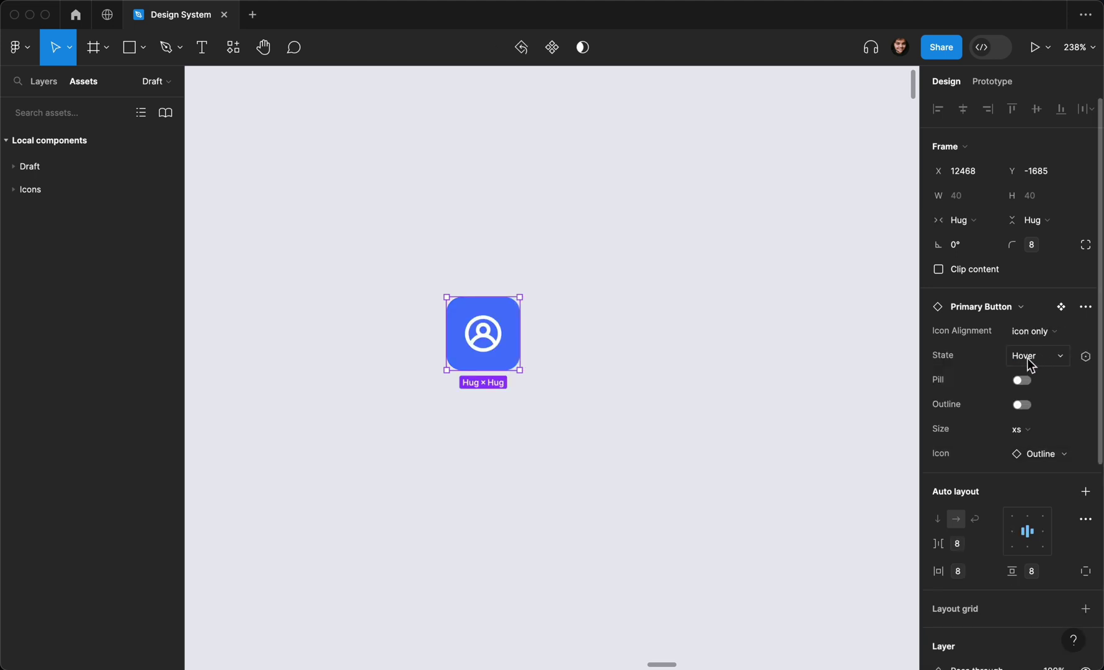
# Set the icon alignment back to left justified and widen the button to about 167 px
pyautogui.click(1034, 332)
pyautogui.click(1018, 280)
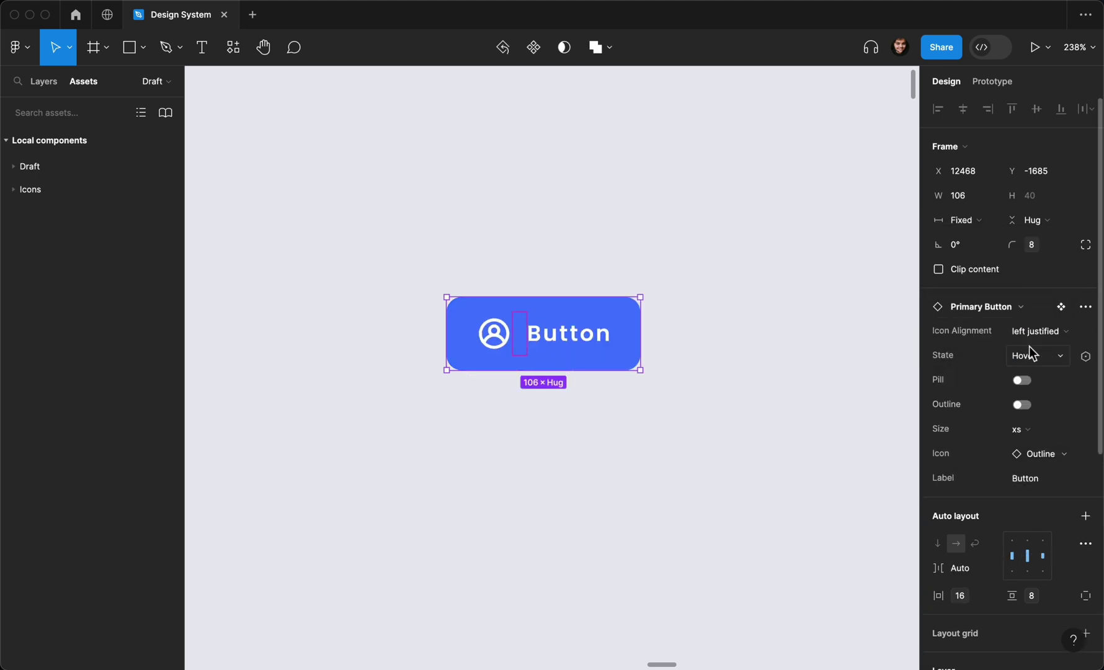
pyautogui.moveTo(642, 322); pyautogui.dragTo(753, 322)
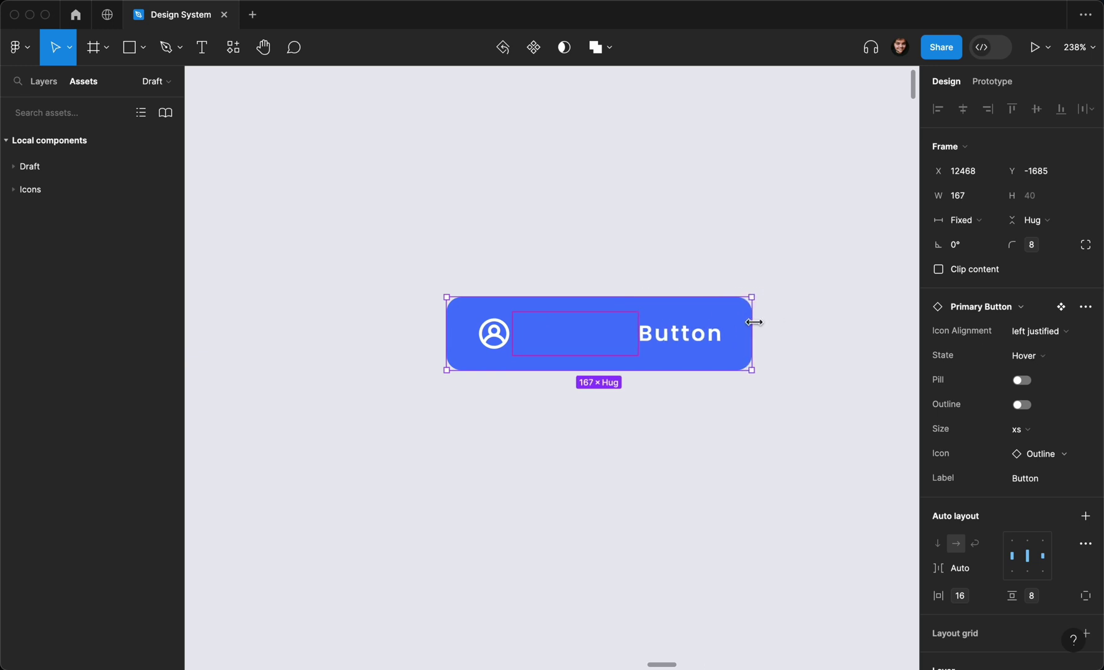
# Set the button's state to Focused and switch it to Active
pyautogui.click(1022, 358)
pyautogui.click(1018, 373)
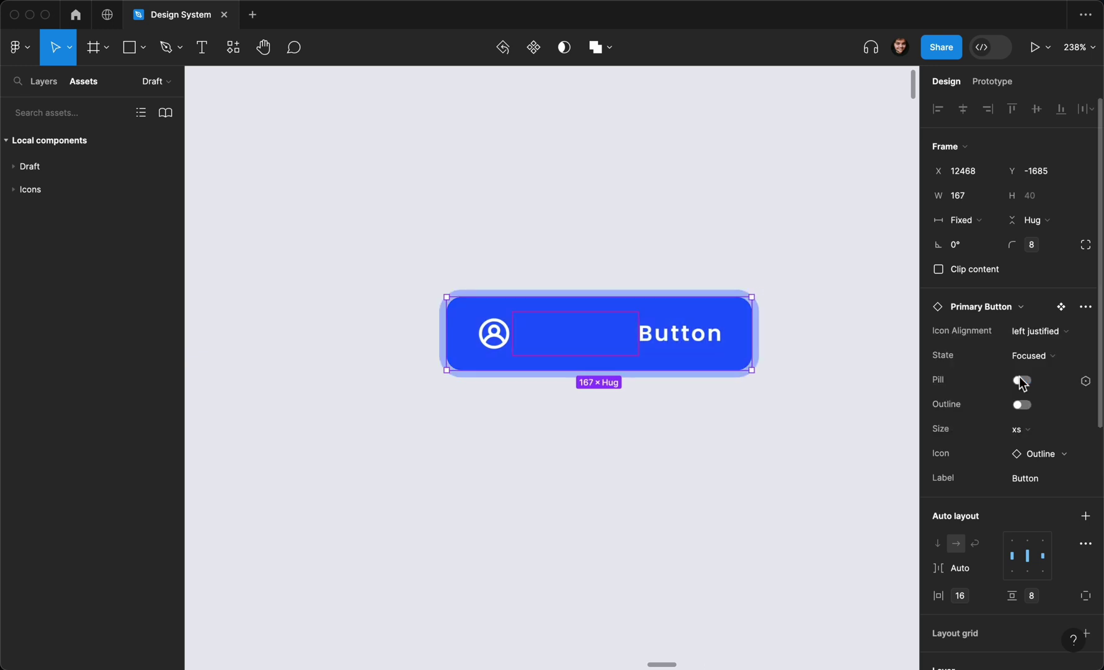
pyautogui.click(1024, 359)
pyautogui.click(1025, 375)
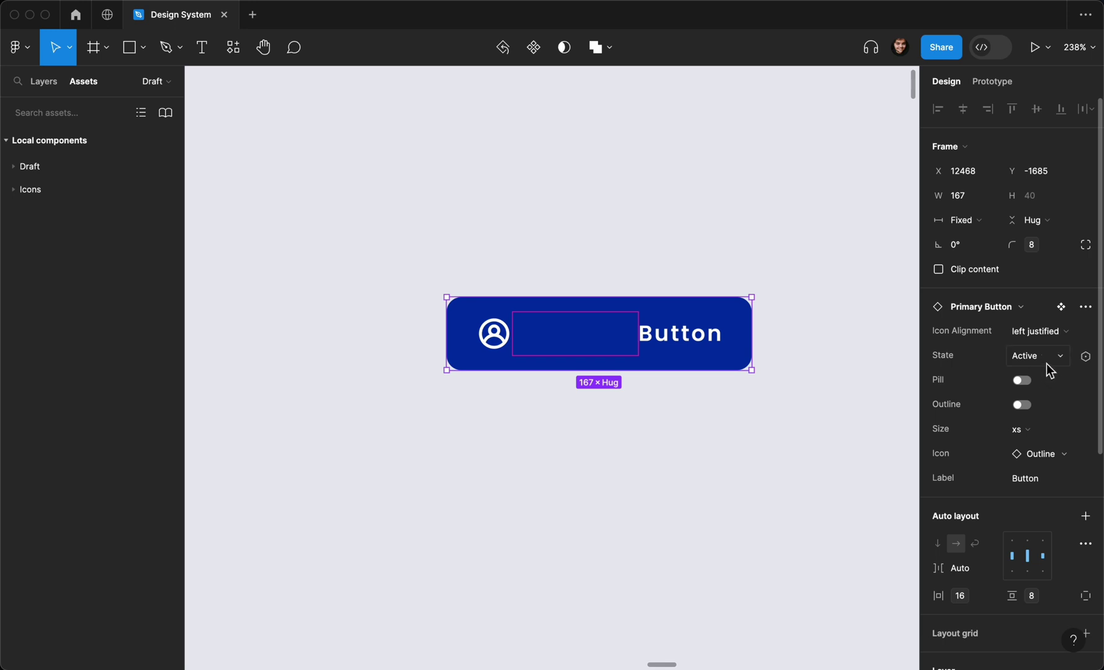
# Set the button's state to Disabled, view it without the selection outline, and reselect it
pyautogui.click(1046, 362)
pyautogui.click(1044, 380)
pyautogui.click(816, 310)
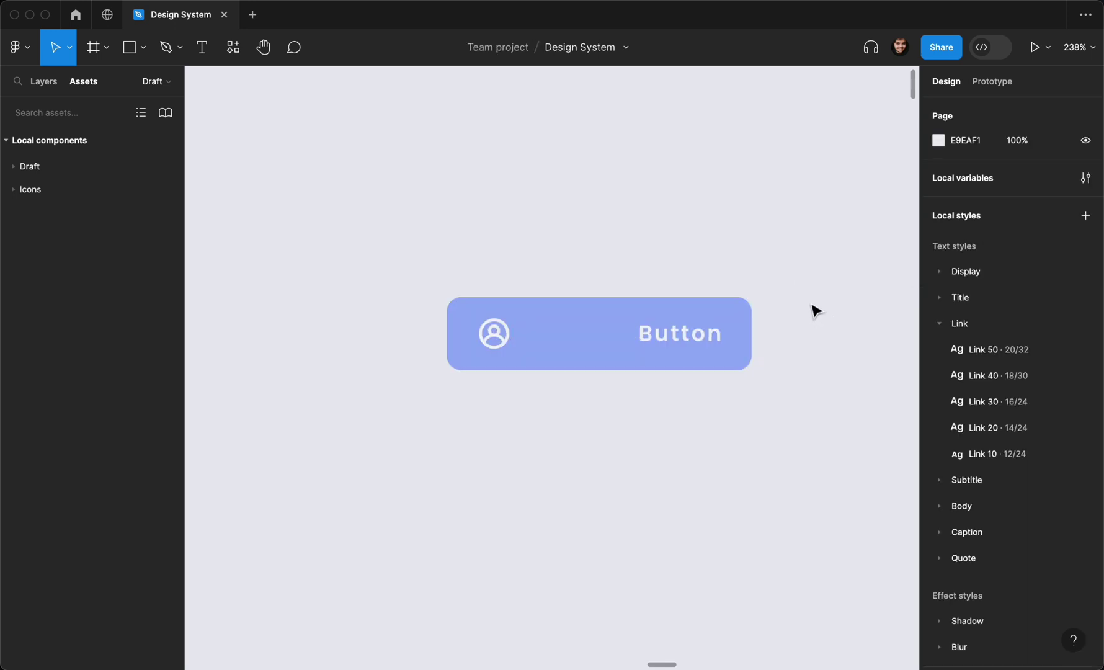
pyautogui.click(710, 319)
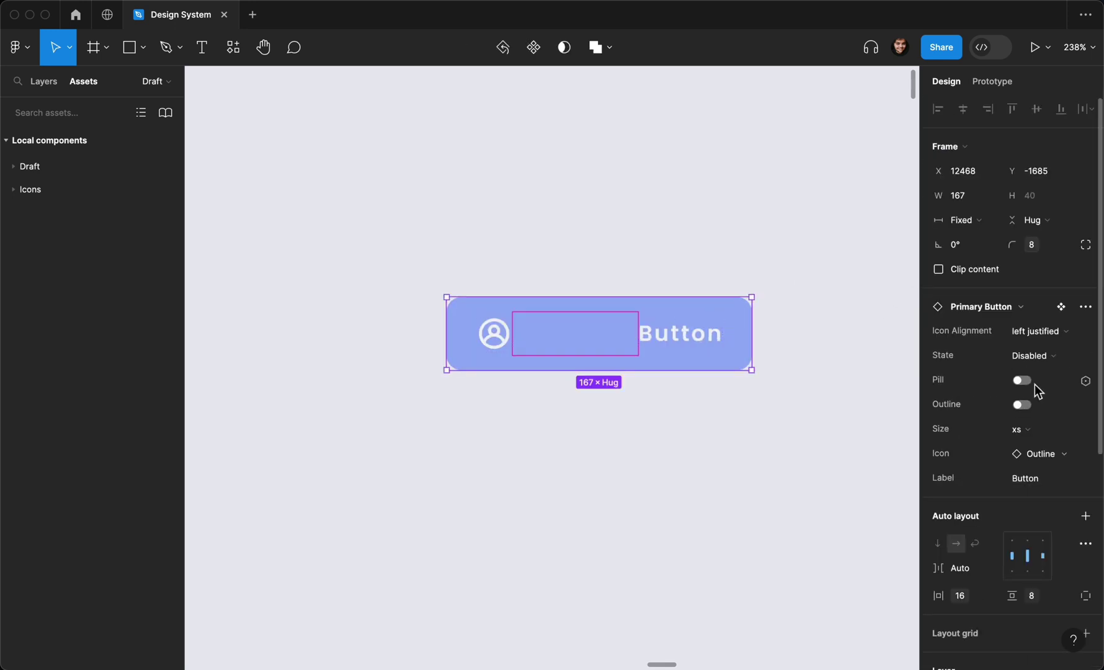
# Try the Pill and Outline options on the disabled button, leaving both off
pyautogui.click(1023, 381)
pyautogui.click(1024, 384)
pyautogui.click(1023, 403)
# Try the button at sizes lg, md and xs, and set its size to xl
pyautogui.click(1029, 430)
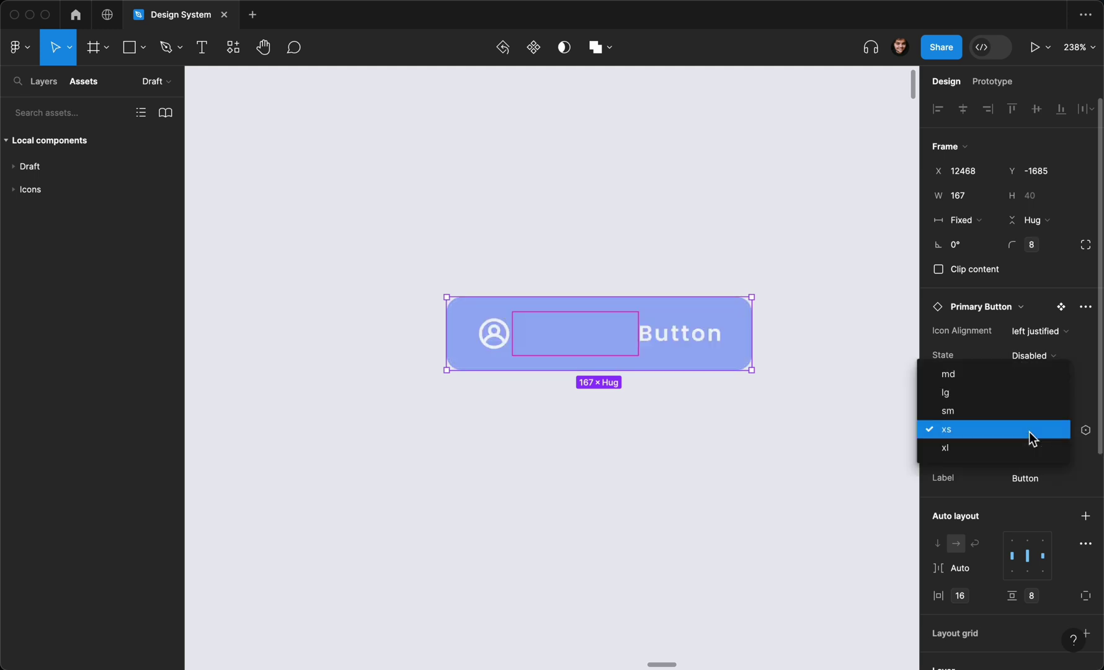
pyautogui.click(1012, 392)
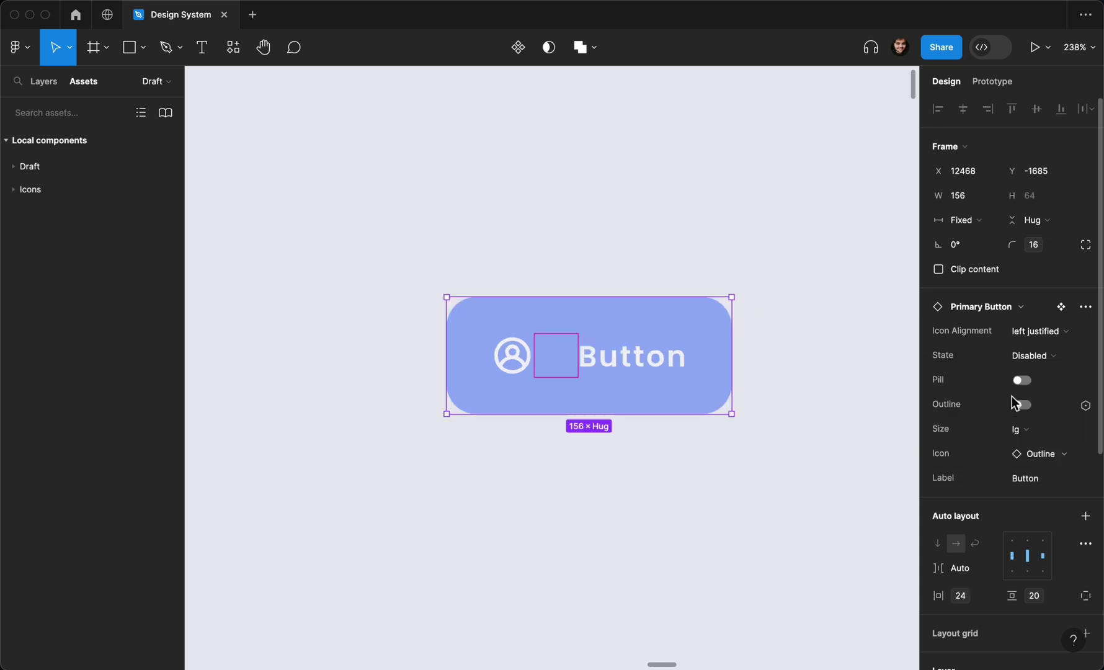
pyautogui.click(1021, 428)
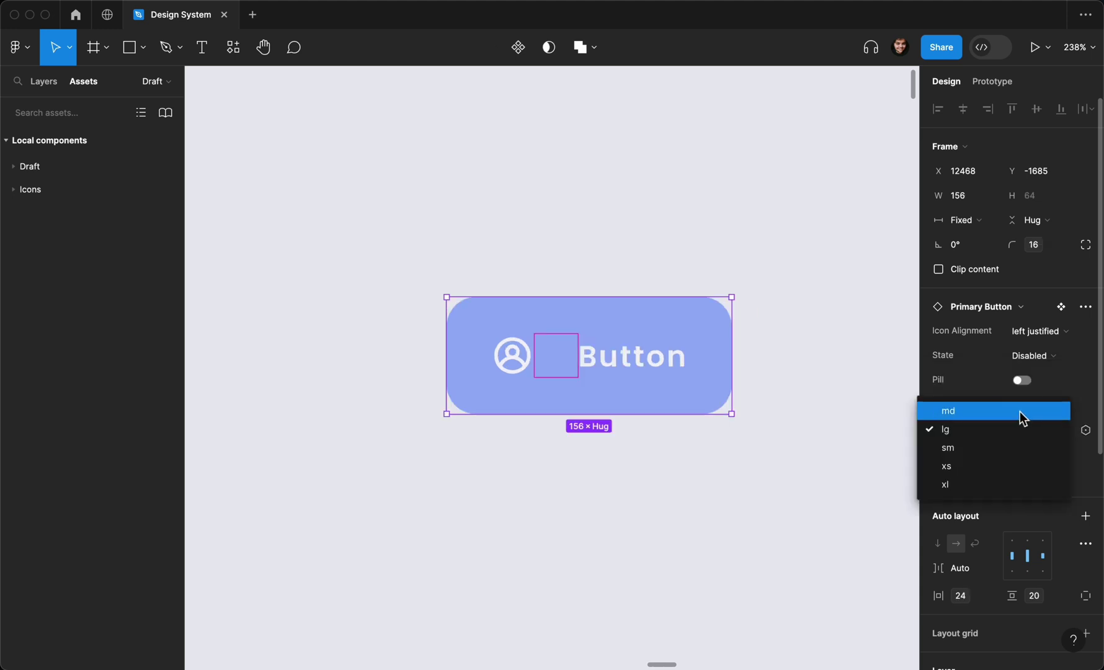
pyautogui.click(1020, 412)
pyautogui.click(1024, 431)
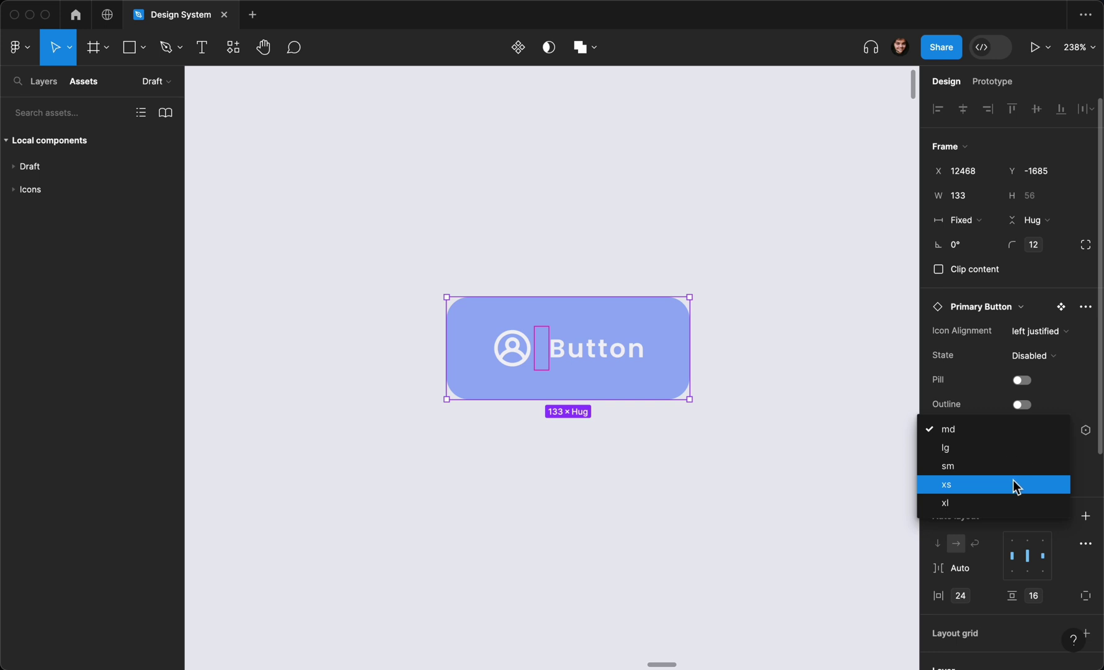
pyautogui.click(1013, 481)
pyautogui.click(1033, 431)
pyautogui.click(1032, 446)
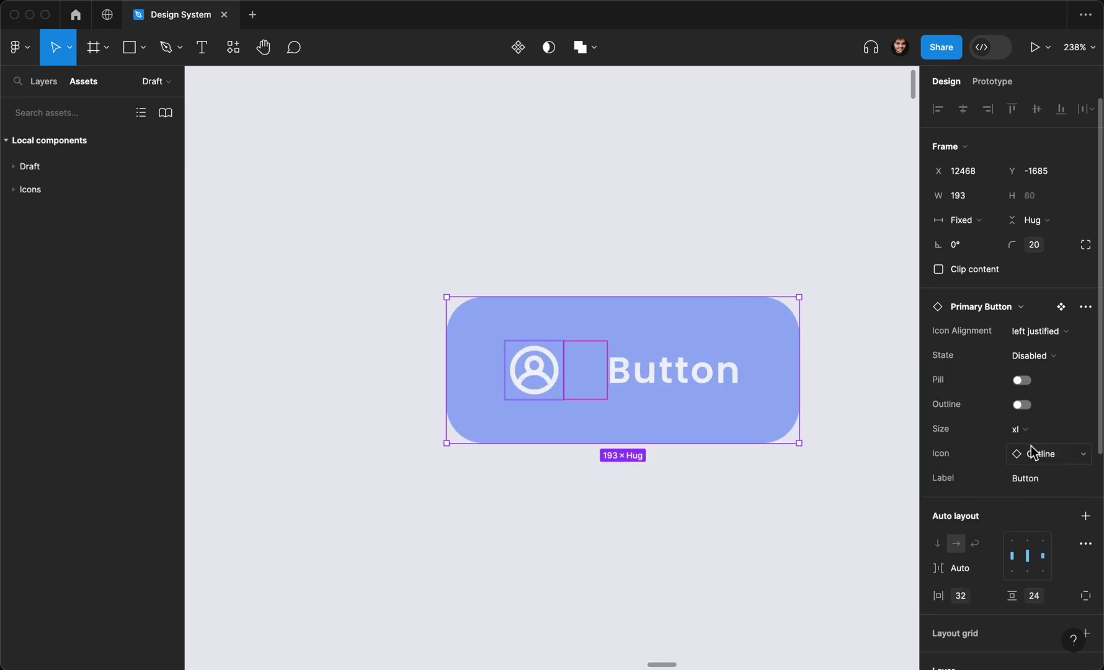
# Search the icon components for "home", swap the button's icon to Keyhole Circle / 24 / Solid, and undo the swap
pyautogui.click(1034, 448)
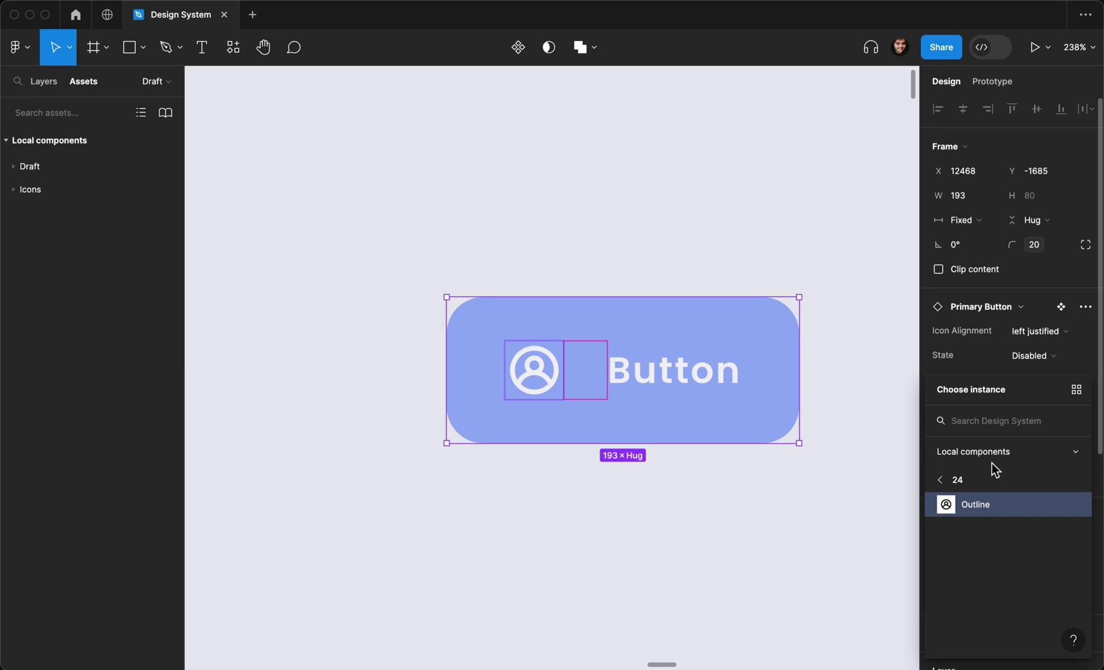
pyautogui.write('home')
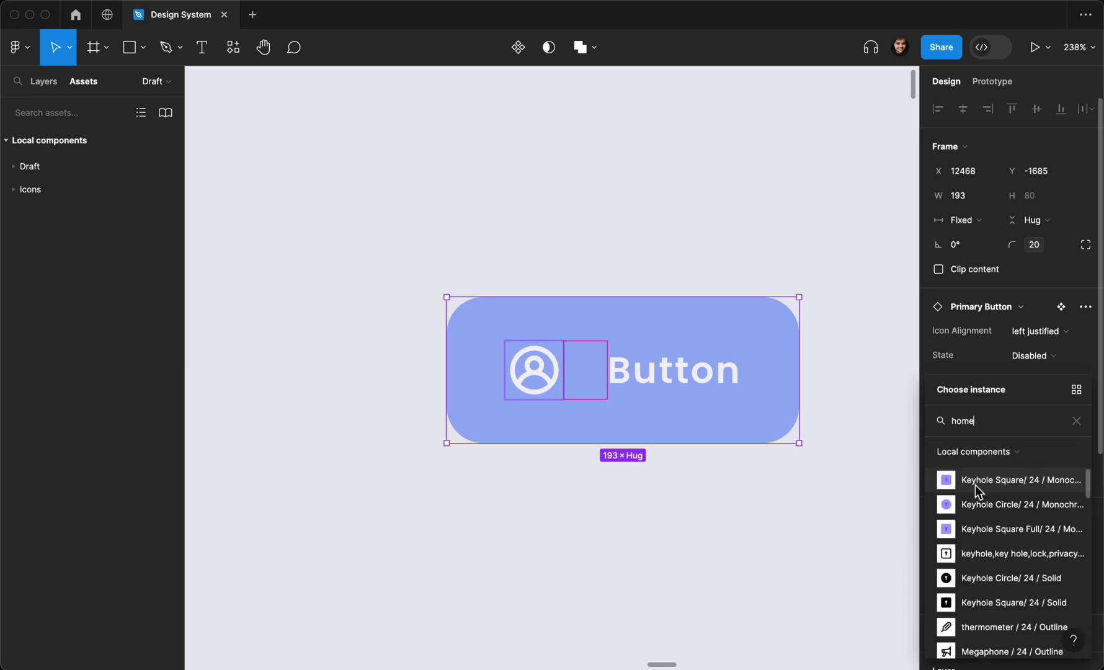
pyautogui.scroll(-5, 974, 485)
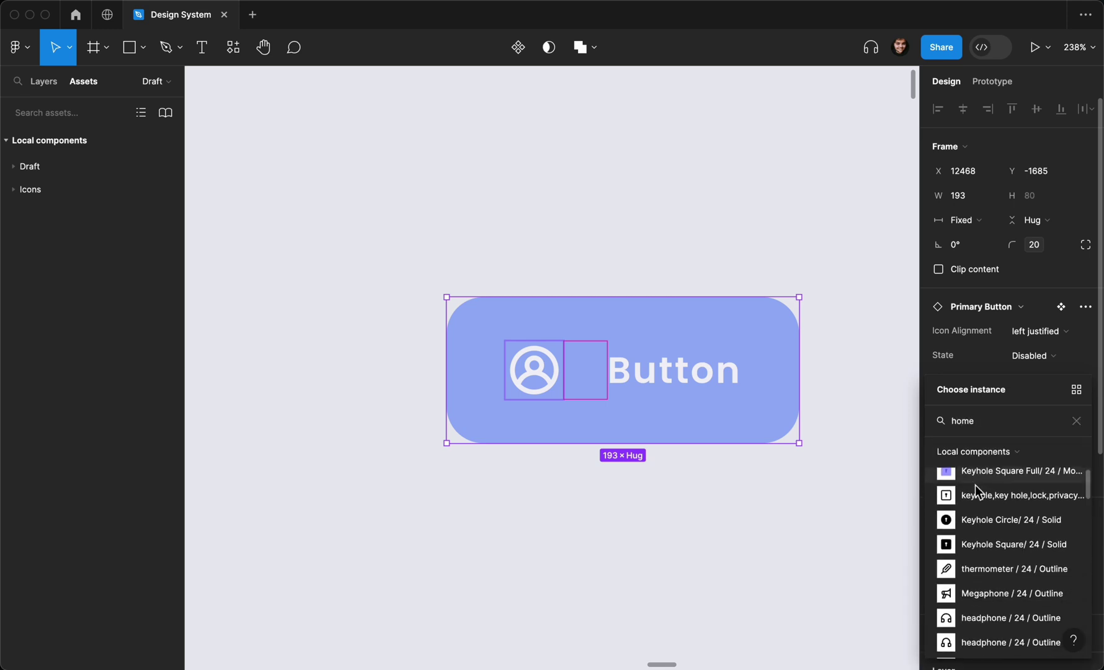
pyautogui.scroll(-10, 974, 485)
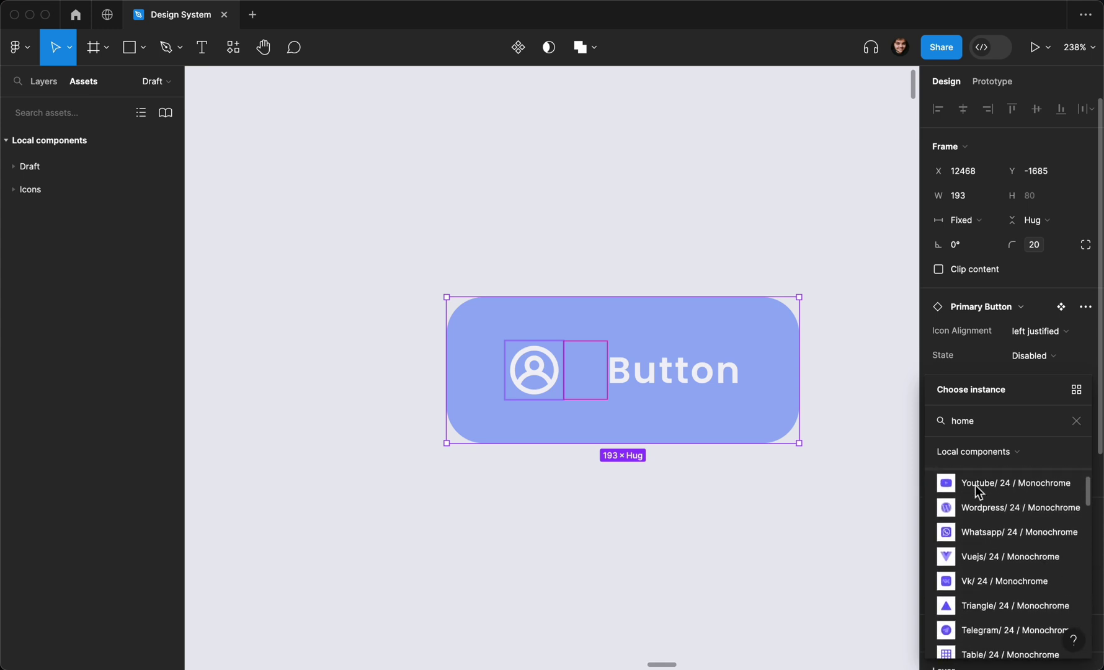
pyautogui.scroll(-10, 974, 485)
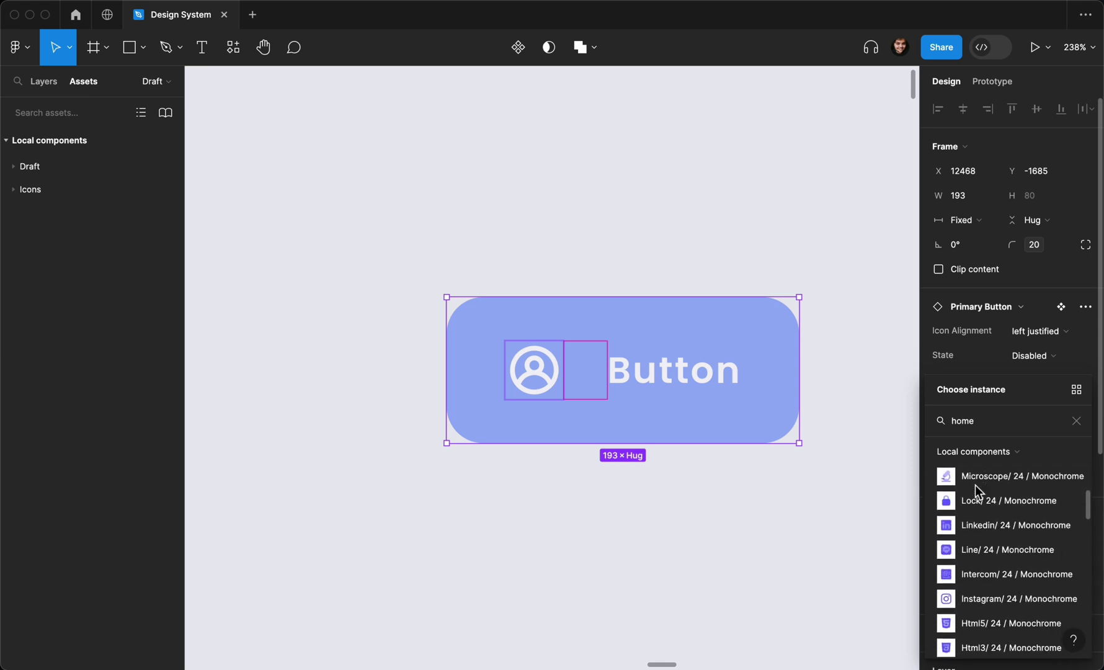
pyautogui.scroll(-2, 975, 583)
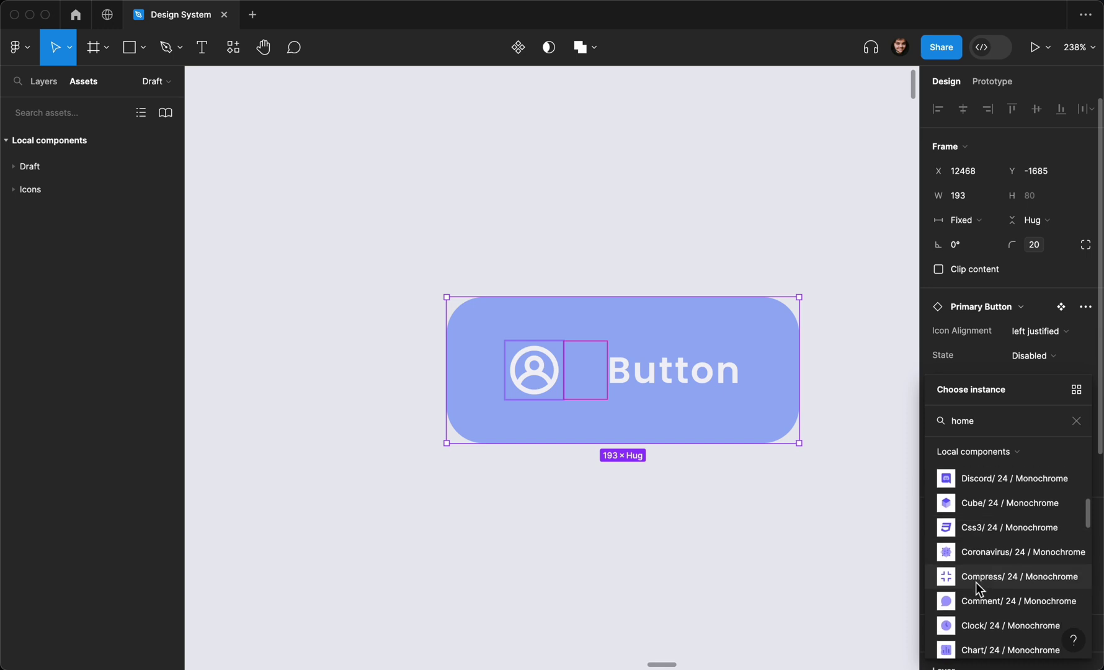
pyautogui.scroll(20, 975, 582)
pyautogui.scroll(8, 975, 582)
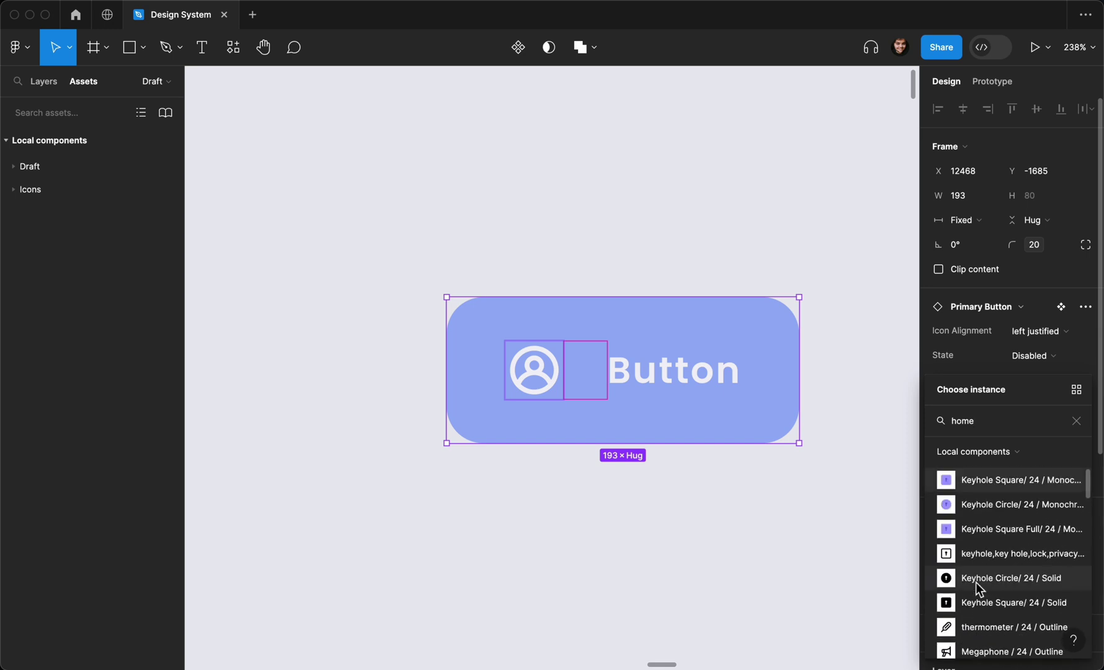
pyautogui.scroll(-2, 976, 582)
pyautogui.click(988, 518)
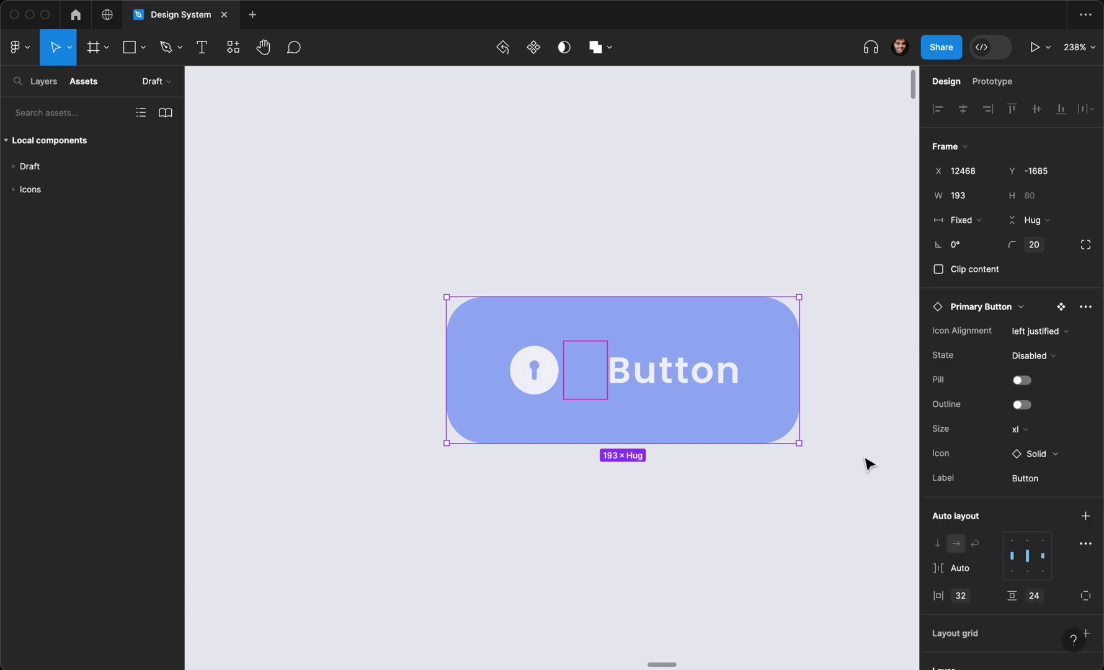
pyautogui.hotkey('ctrl', 'z')
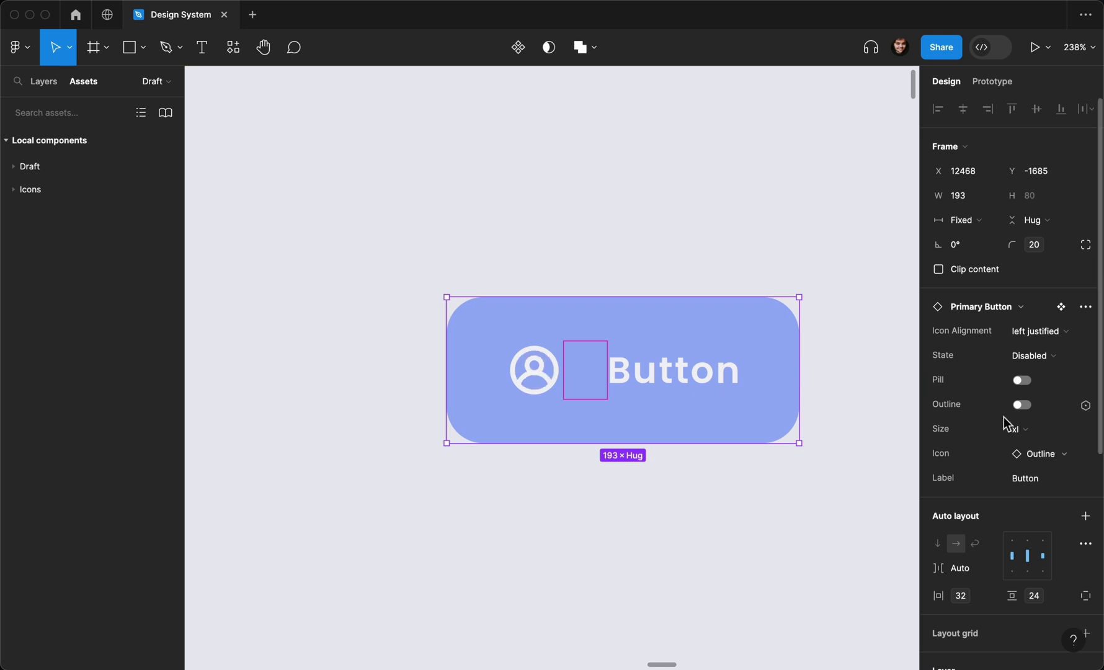
# Try the label "continue" on the disabled button, undo it, and keep the button selected
pyautogui.click(1036, 485)
pyautogui.write('c')
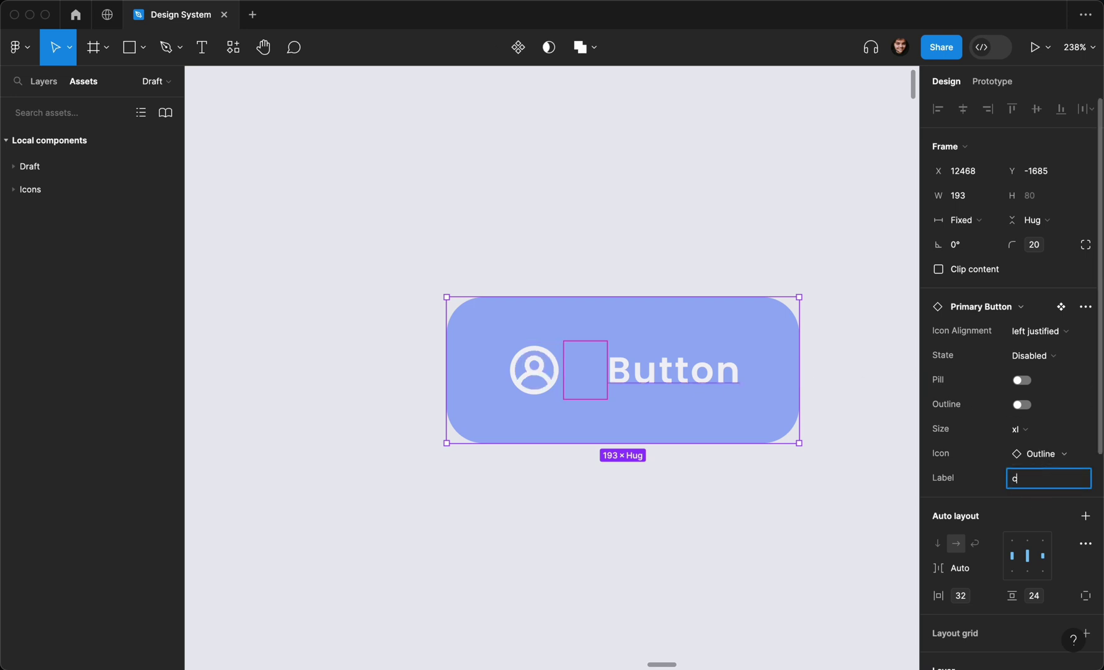
pyautogui.write('ontinue')
pyautogui.press('Return')
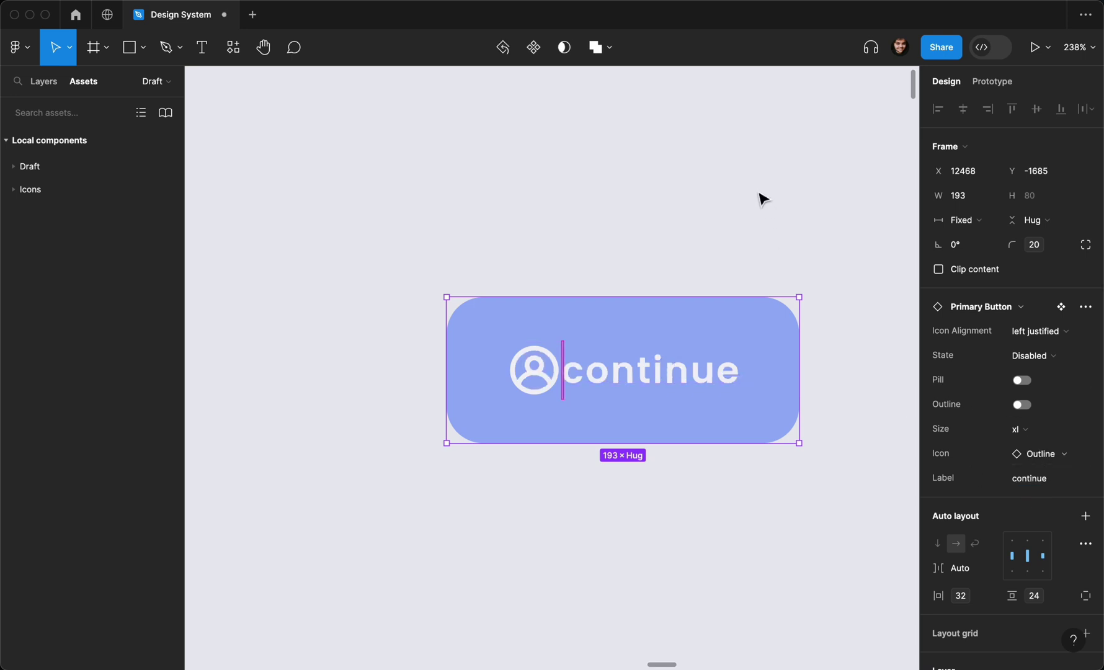
pyautogui.hotkey('ctrl', 'z')
pyautogui.press('Escape')
pyautogui.scroll(-3, 764, 198)
pyautogui.click(719, 283)
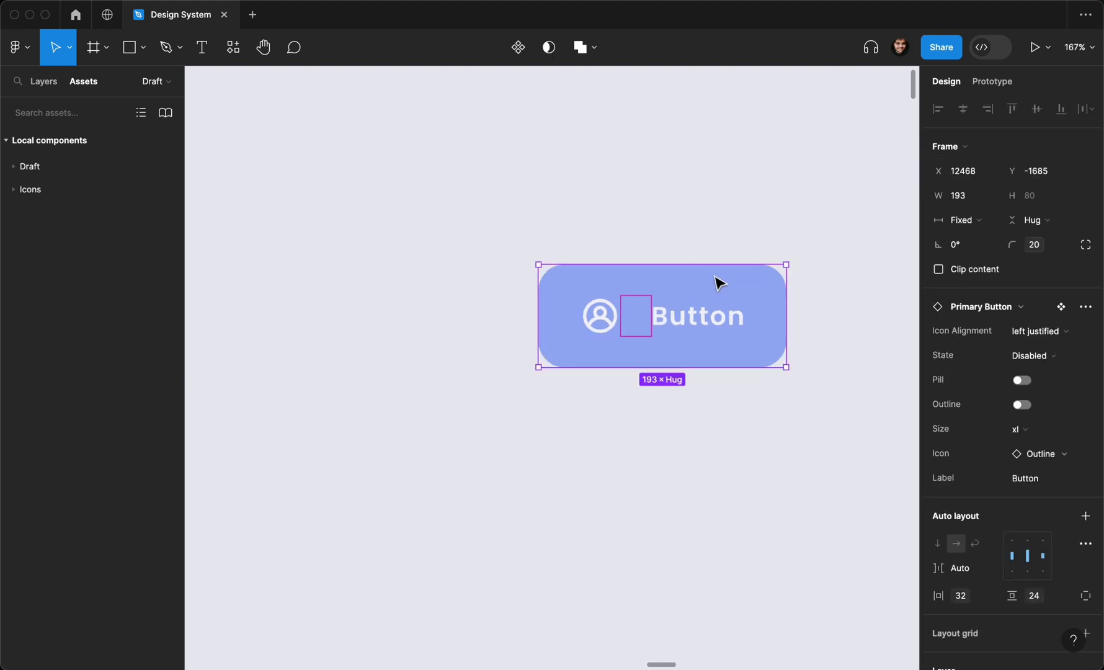
pyautogui.hscroll(1, 773, 289)
pyautogui.hscroll(1, 749, 239)
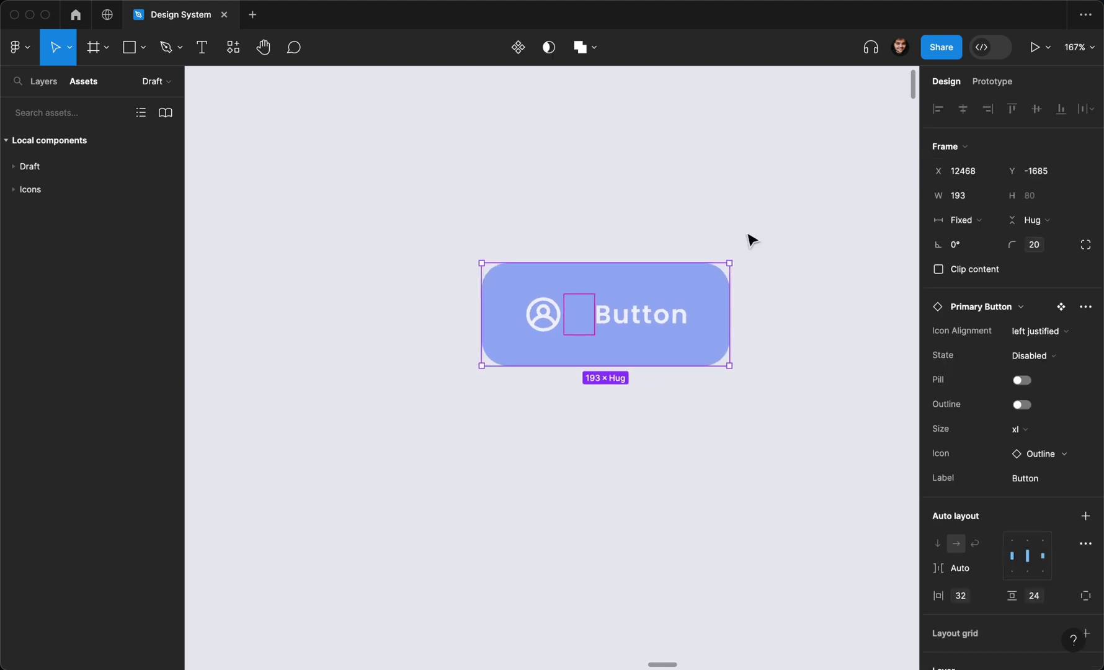
pyautogui.scroll(-2, 749, 240)
pyautogui.scroll(-1, 721, 233)
pyautogui.hscroll(2, 721, 233)
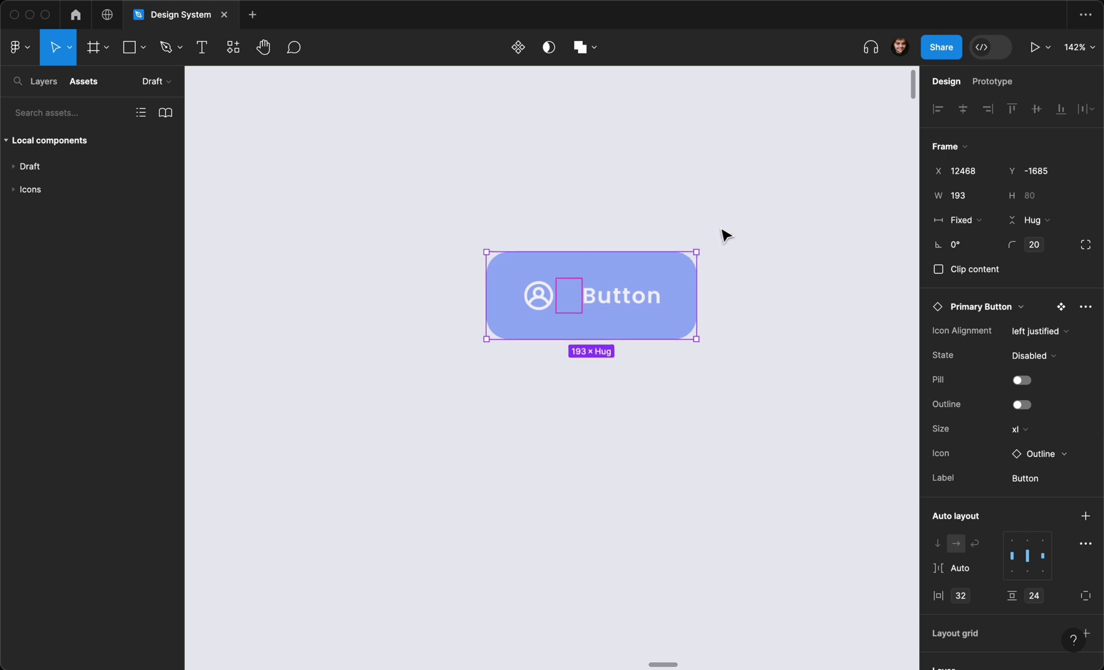
pyautogui.scroll(2, 722, 231)
pyautogui.scroll(2, 722, 234)
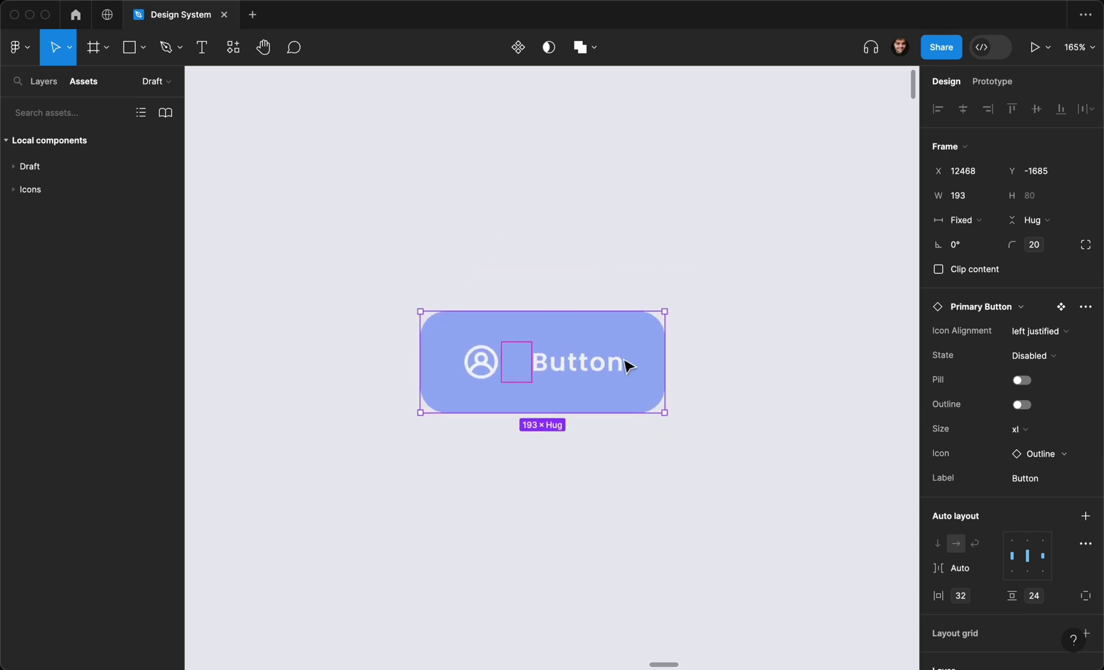
# Check the order of the Size options on the button instance without changing its size
pyautogui.scroll(-2, 664, 366)
pyautogui.click(1026, 433)
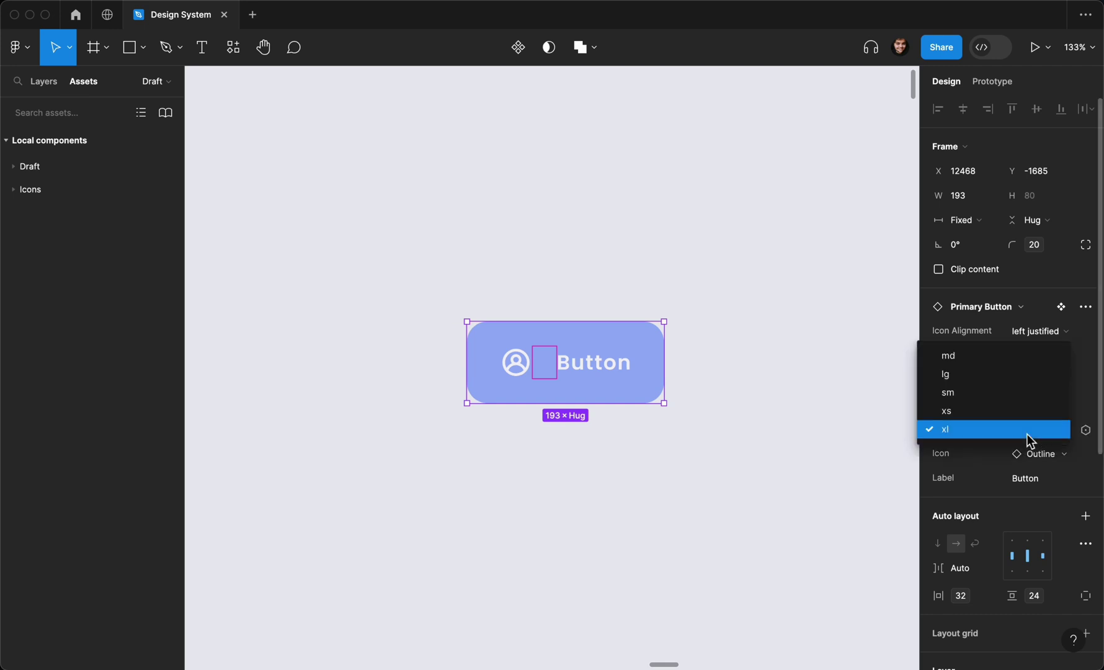
pyautogui.click(848, 426)
# Select the Primary, Secondary, Clear and Error Button component sets together to review their shared properties
pyautogui.scroll(-10, 848, 426)
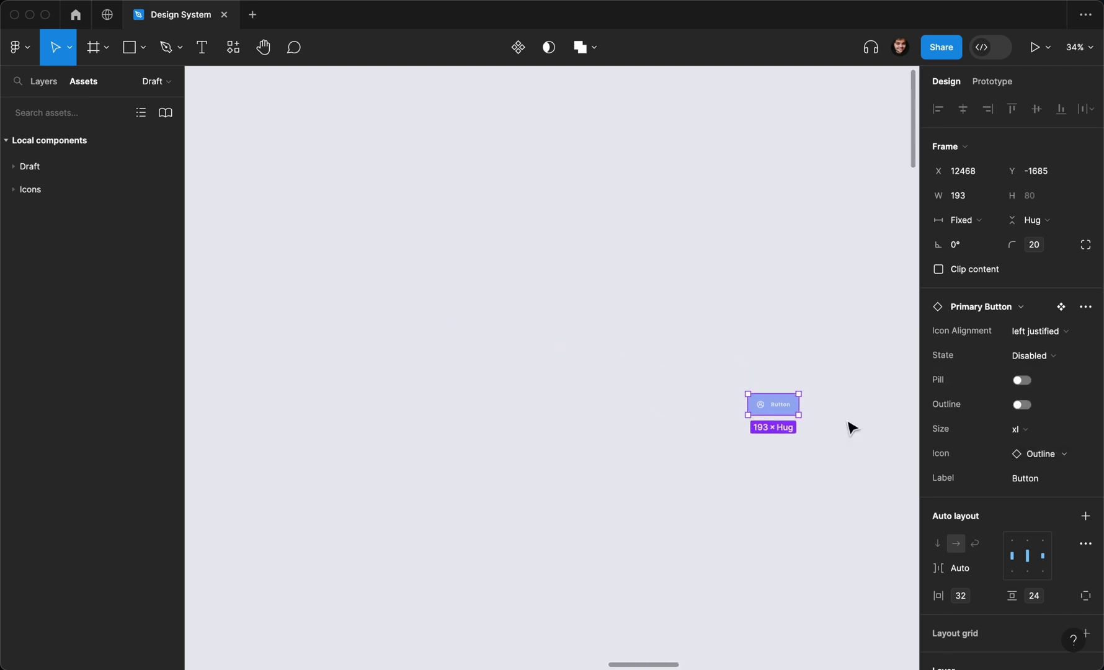
pyautogui.click(851, 427)
pyautogui.scroll(-10, 850, 427)
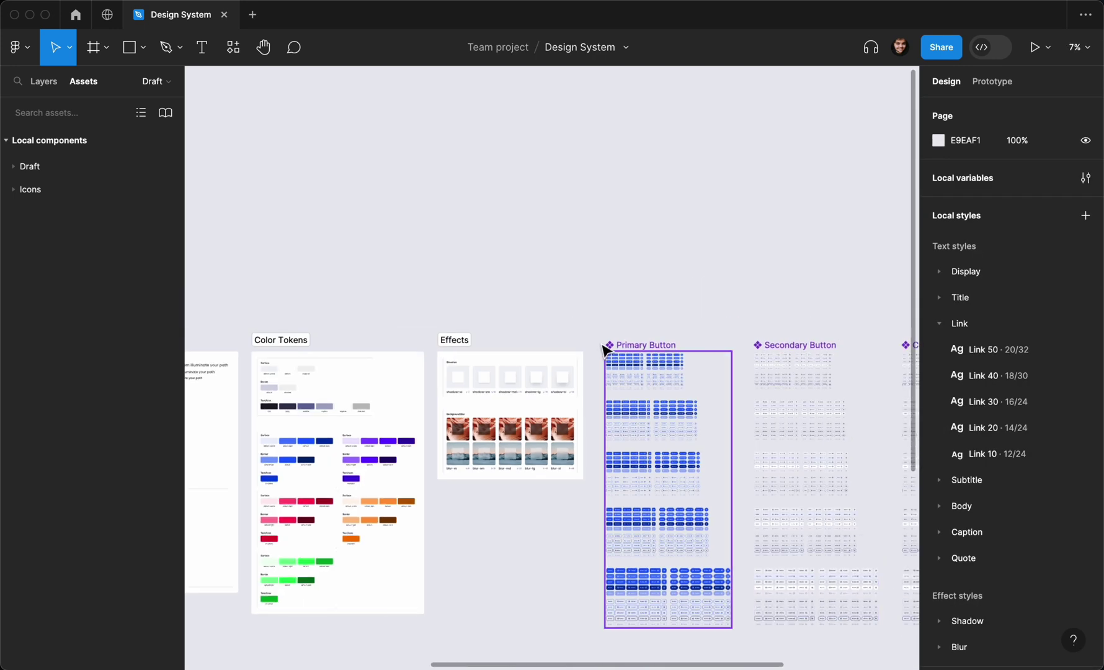
pyautogui.moveTo(604, 349); pyautogui.dragTo(877, 499)
pyautogui.scroll(-2, 986, 442)
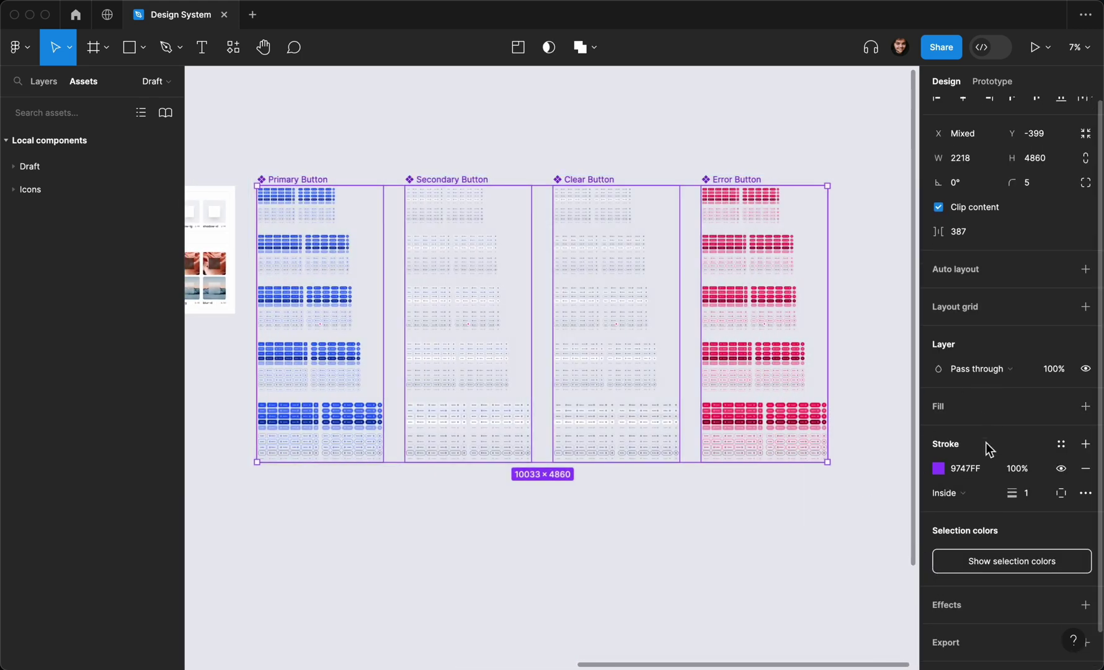
# Reorder the Primary Button component set's Size property values to xs, sm, md, lg, xl
pyautogui.click(841, 518)
pyautogui.click(313, 189)
pyautogui.hotkey('shift', '2')
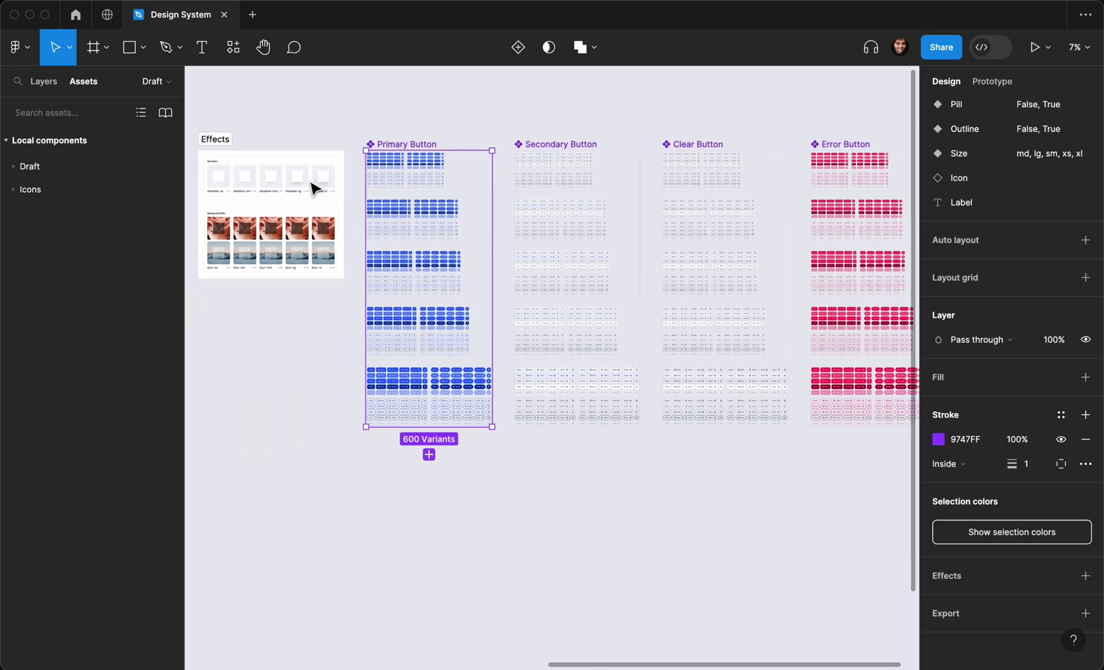
pyautogui.scroll(5, 955, 279)
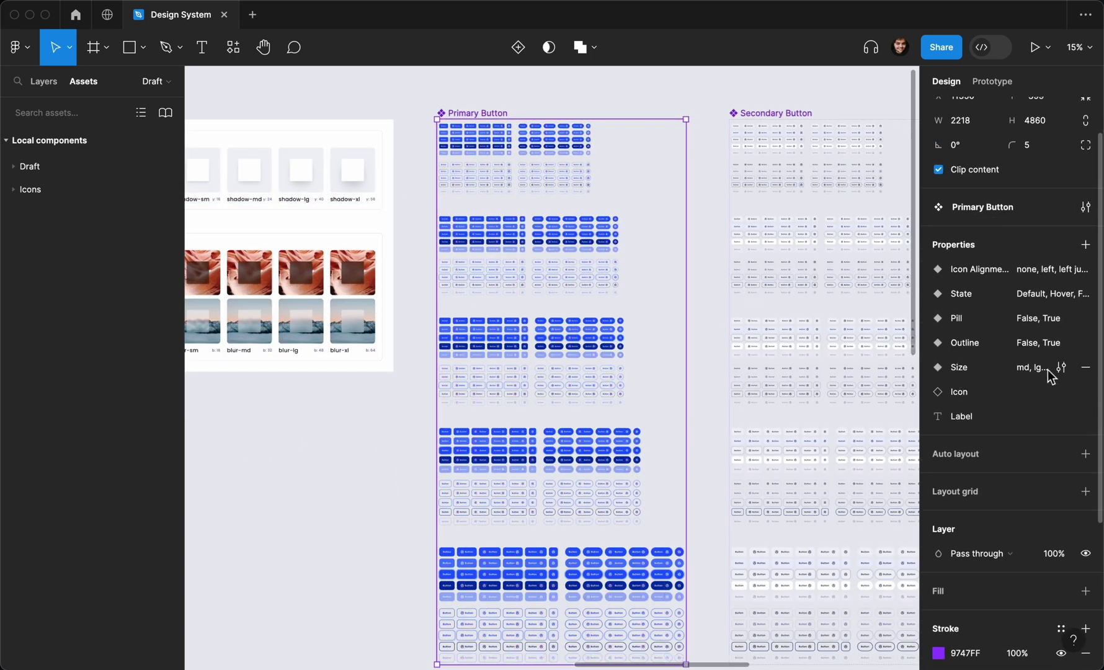
pyautogui.click(1061, 368)
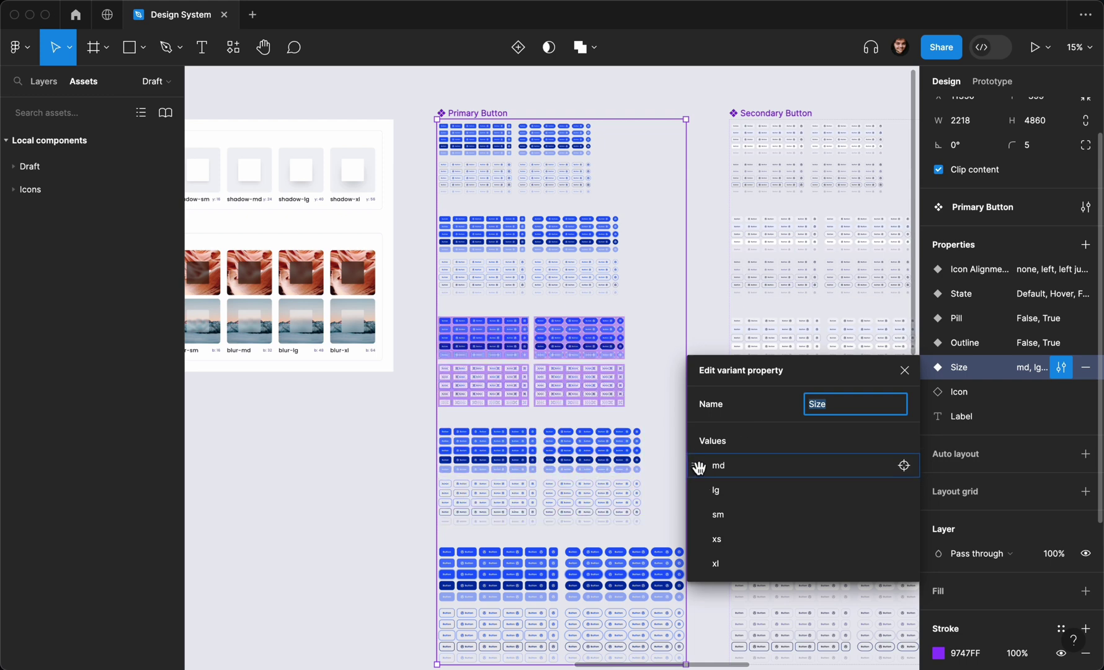
pyautogui.moveTo(696, 469); pyautogui.dragTo(743, 440)
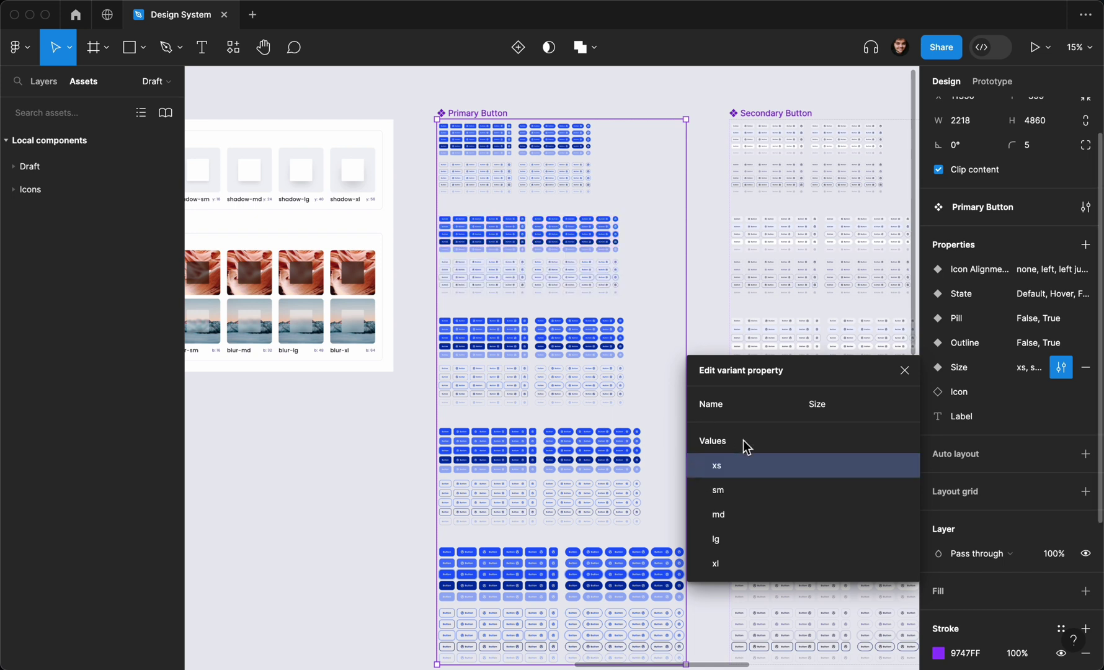
pyautogui.click(904, 371)
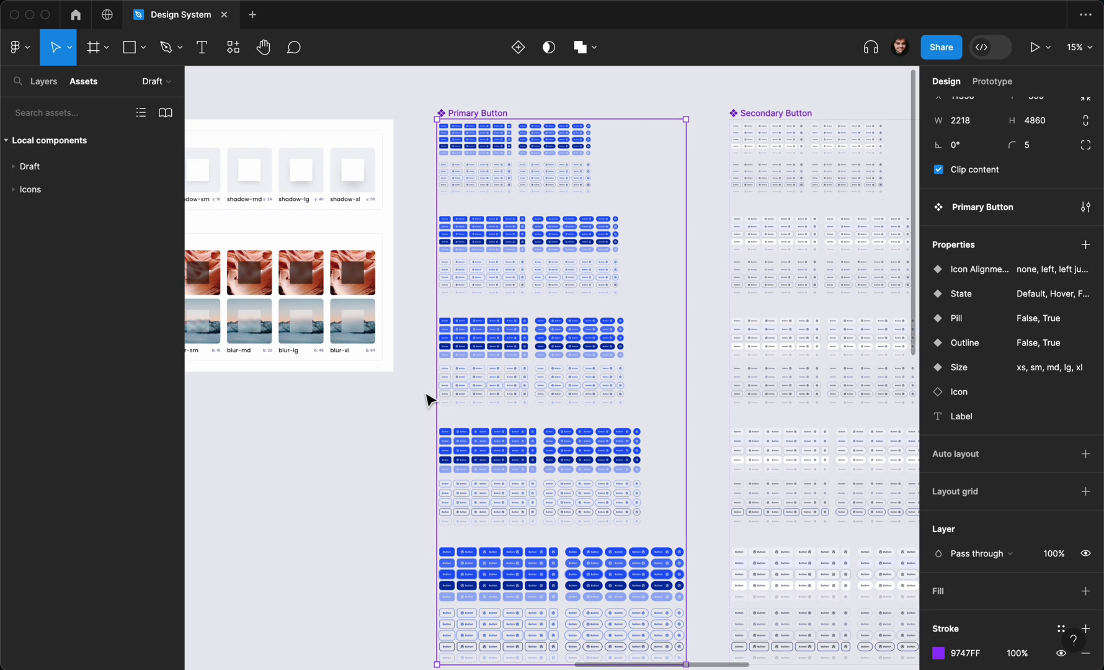
pyautogui.scroll(1, 424, 393)
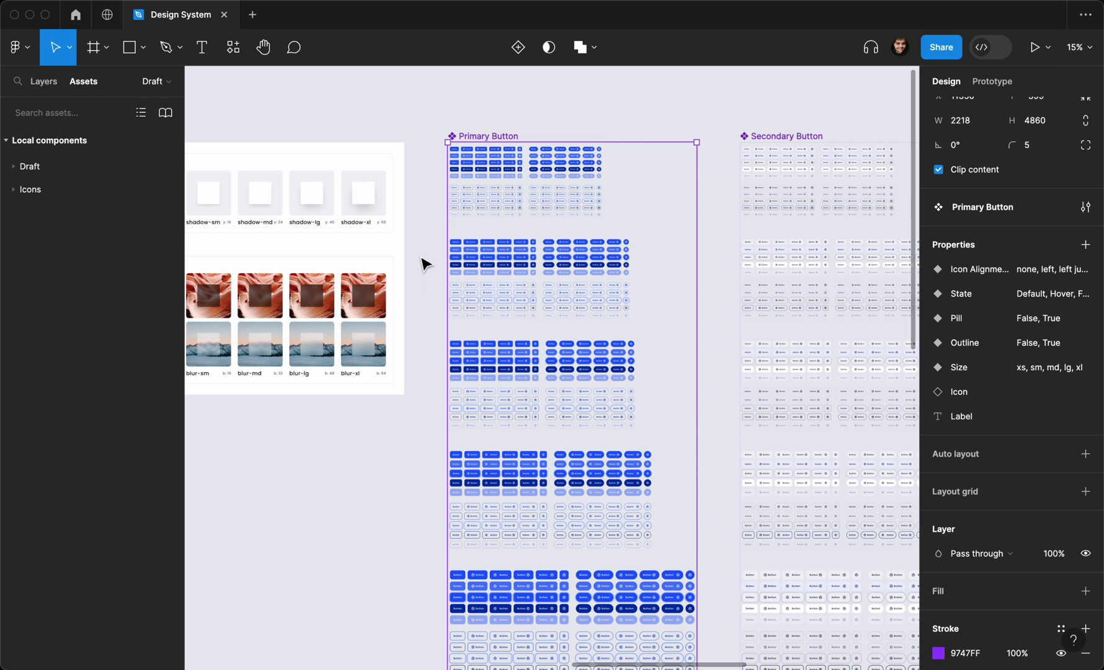
pyautogui.scroll(3, 422, 263)
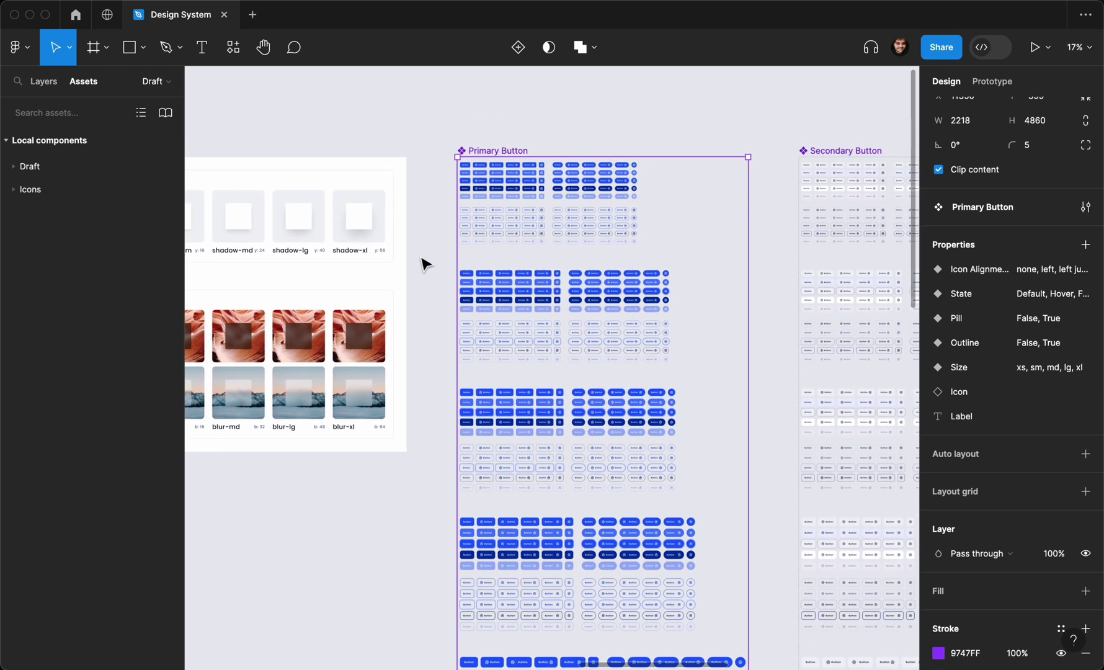